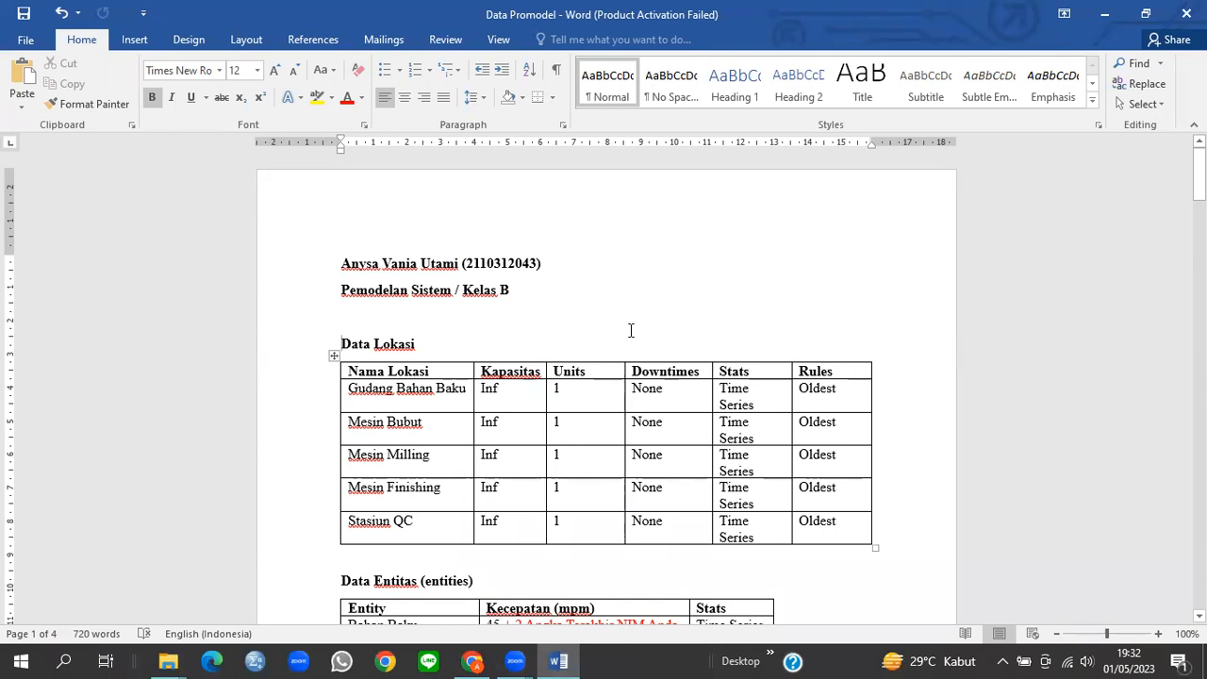
Step: Scroll through the Word document
scroll(603, 327, down, 1)
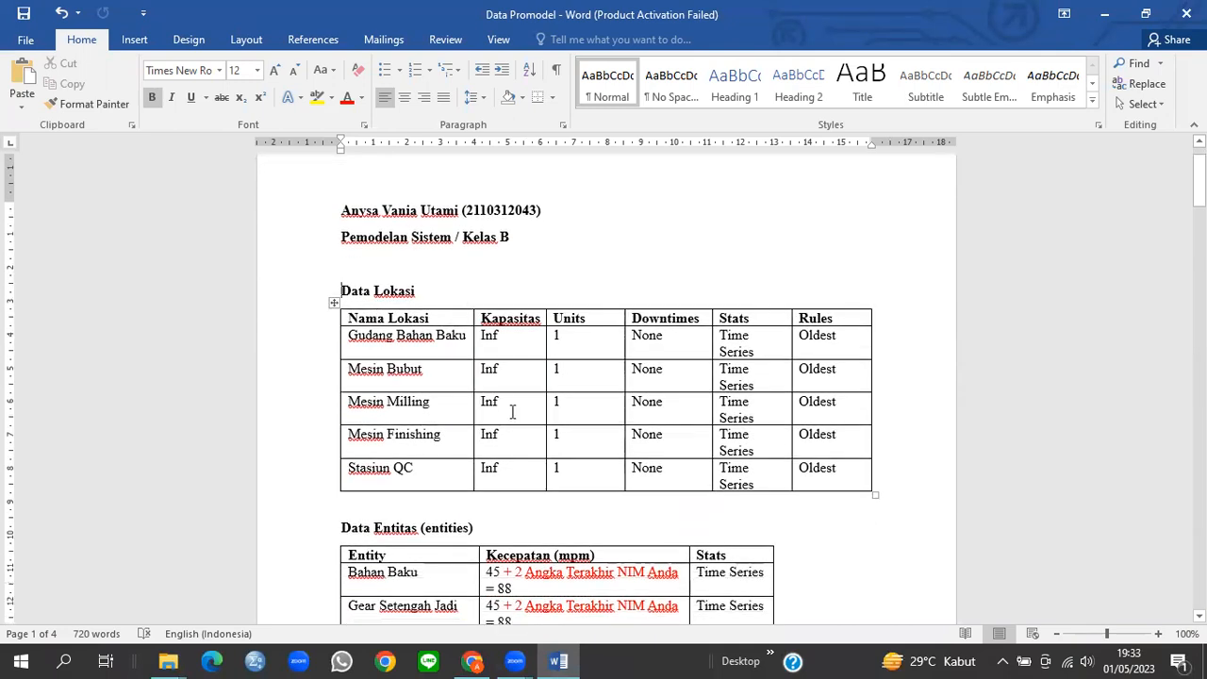
scroll(512, 411, down, 1)
scroll(444, 350, down, 3)
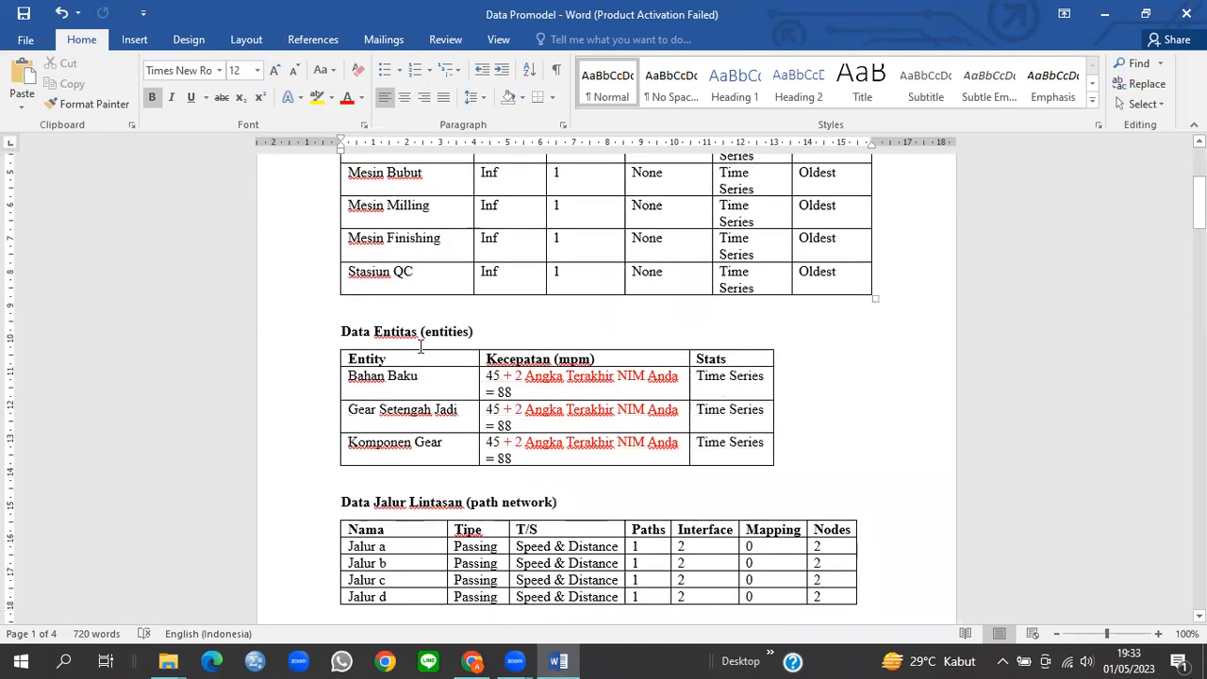
scroll(420, 347, down, 2)
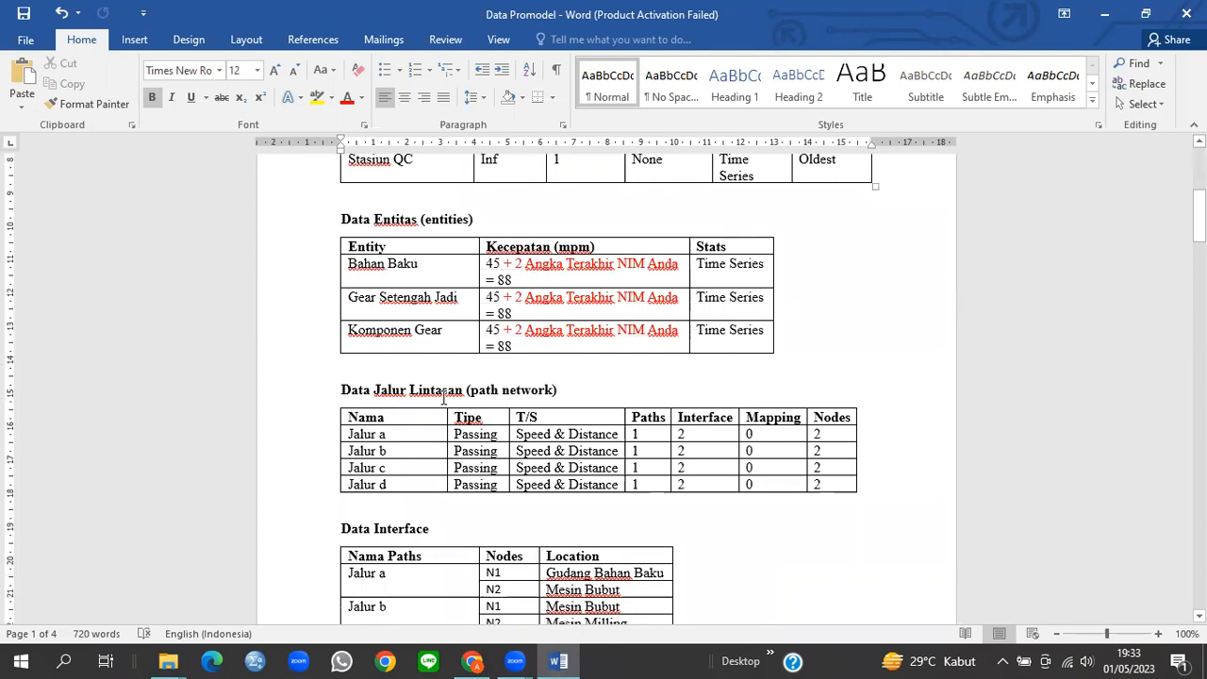
scroll(443, 398, down, 5)
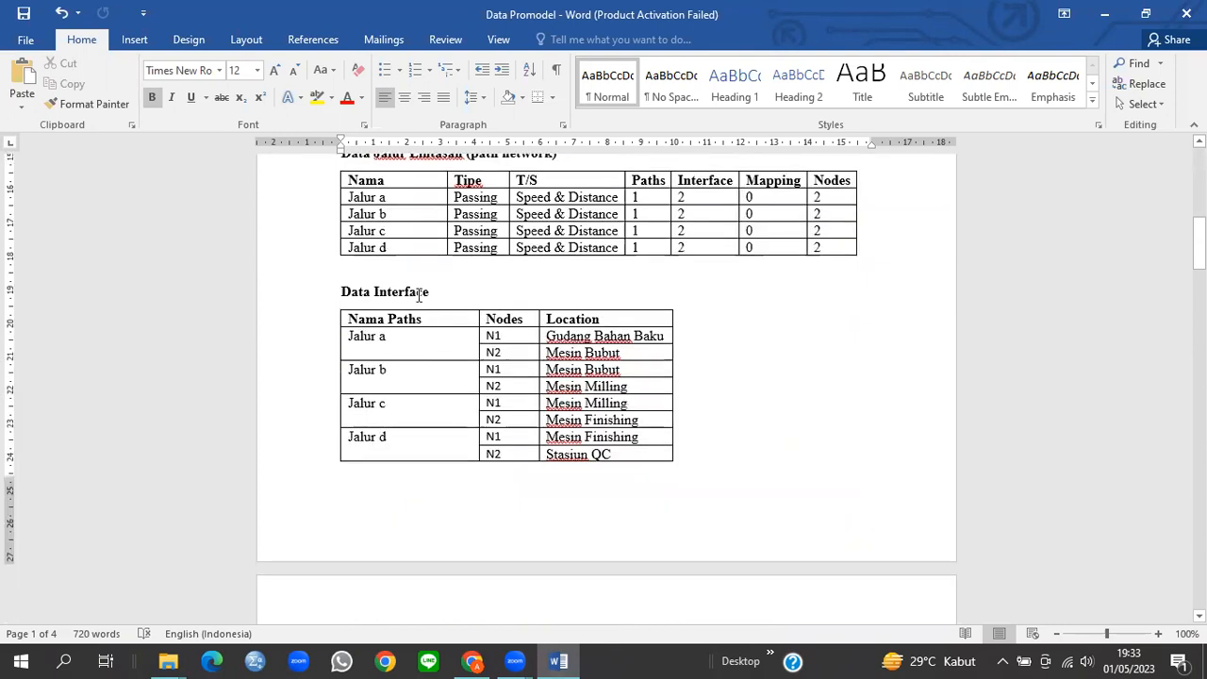
scroll(419, 296, down, 5)
scroll(418, 295, down, 3)
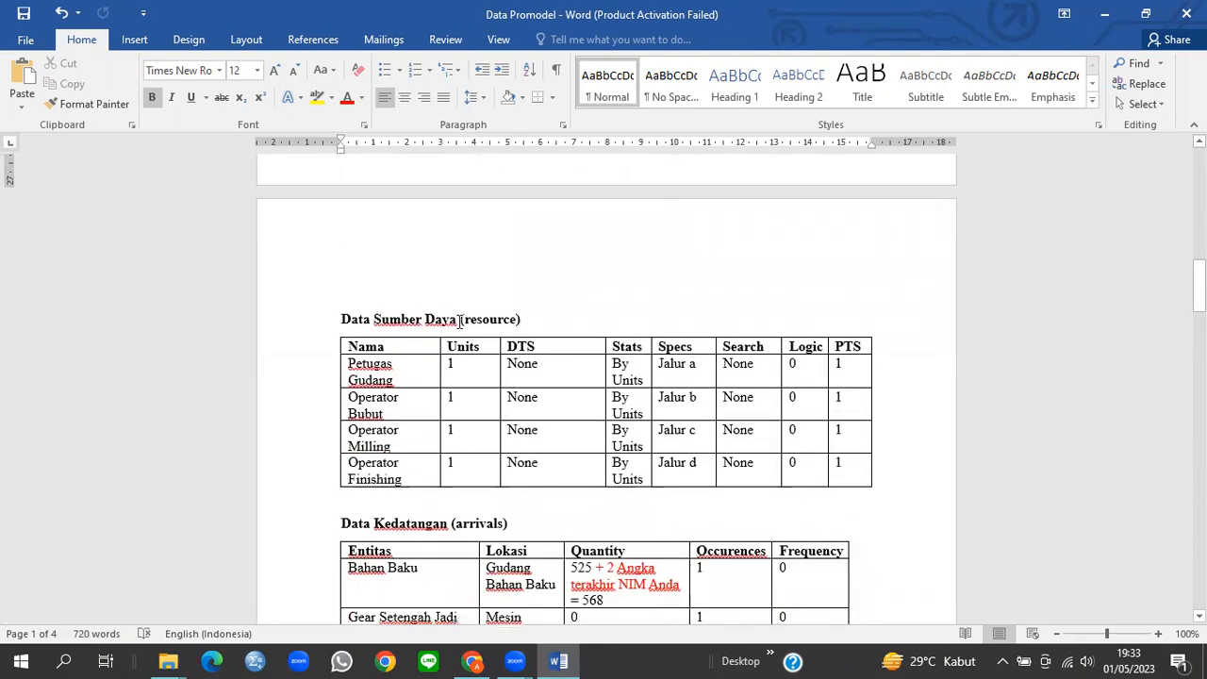
scroll(461, 321, down, 4)
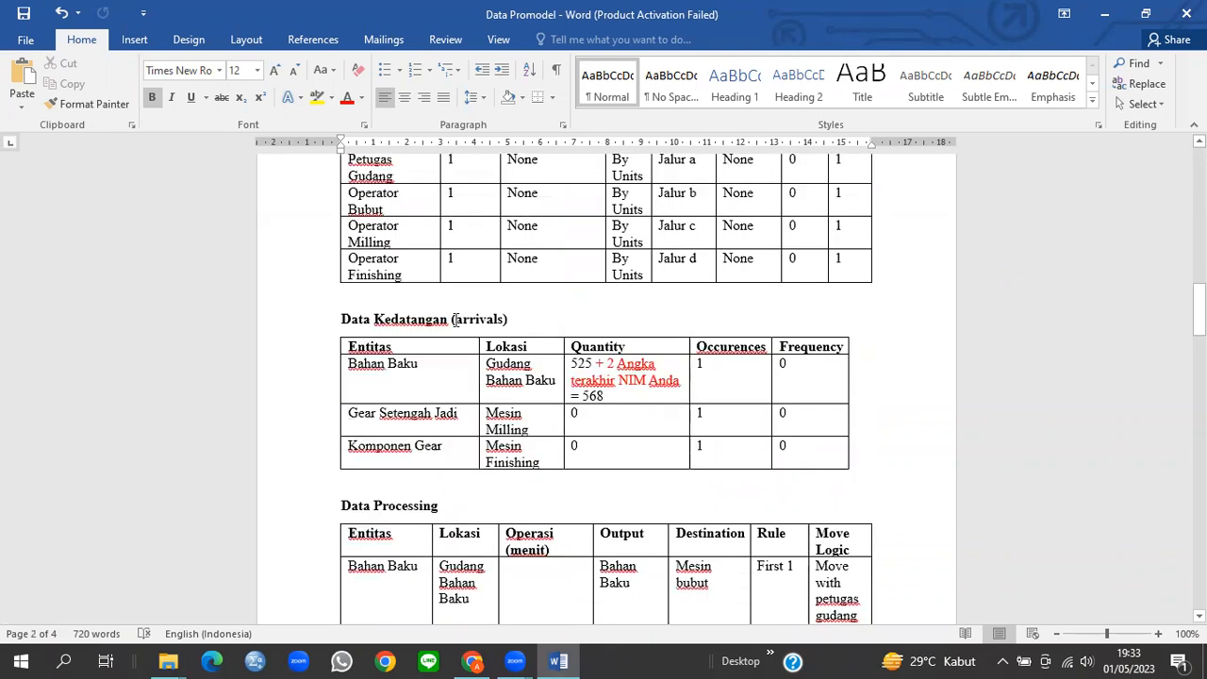
scroll(557, 316, down, 3)
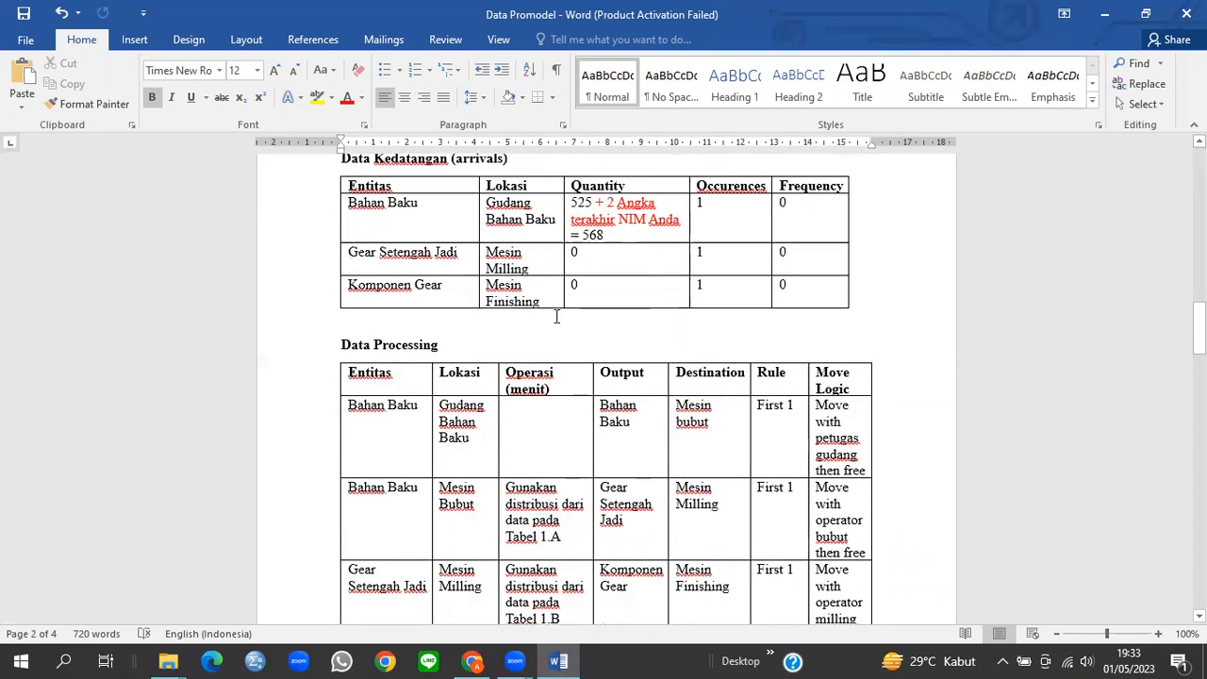
scroll(556, 316, down, 3)
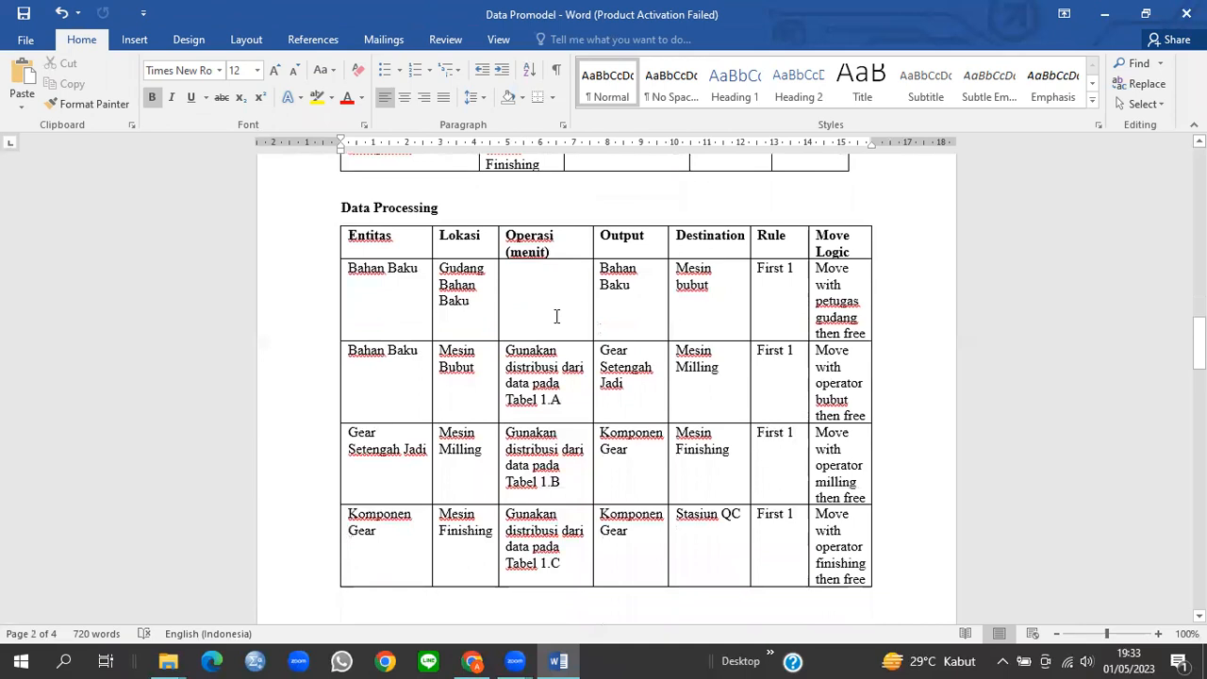
scroll(556, 316, down, 12)
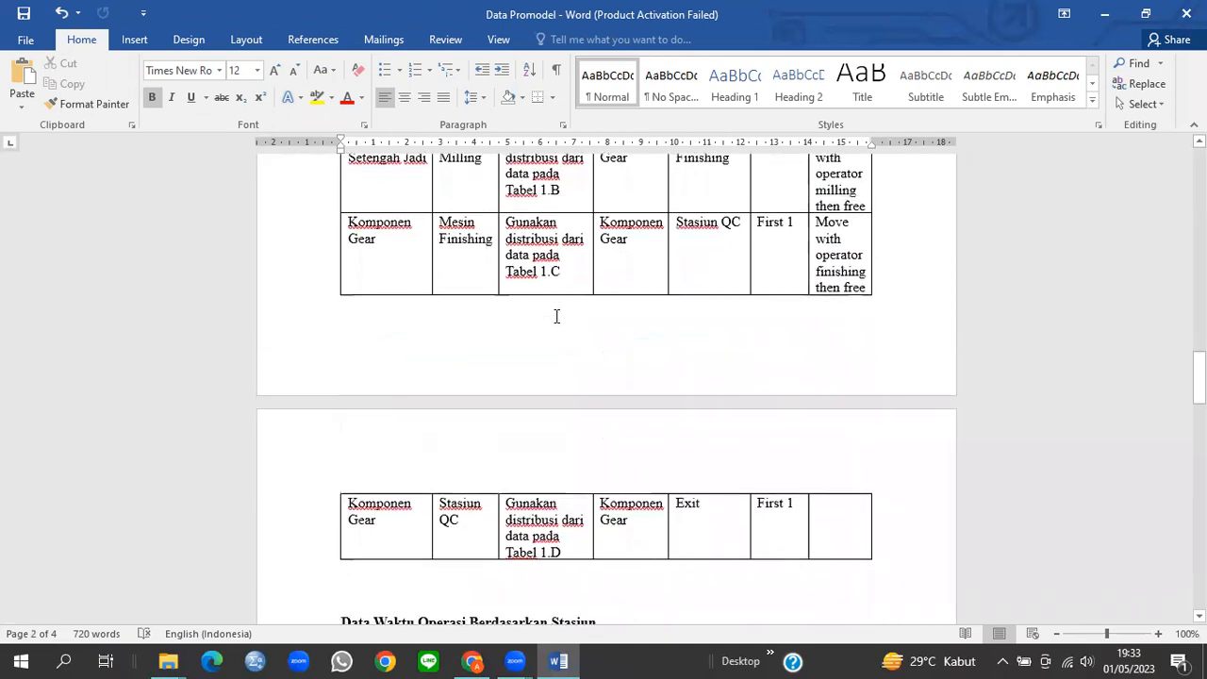
scroll(556, 316, down, 1)
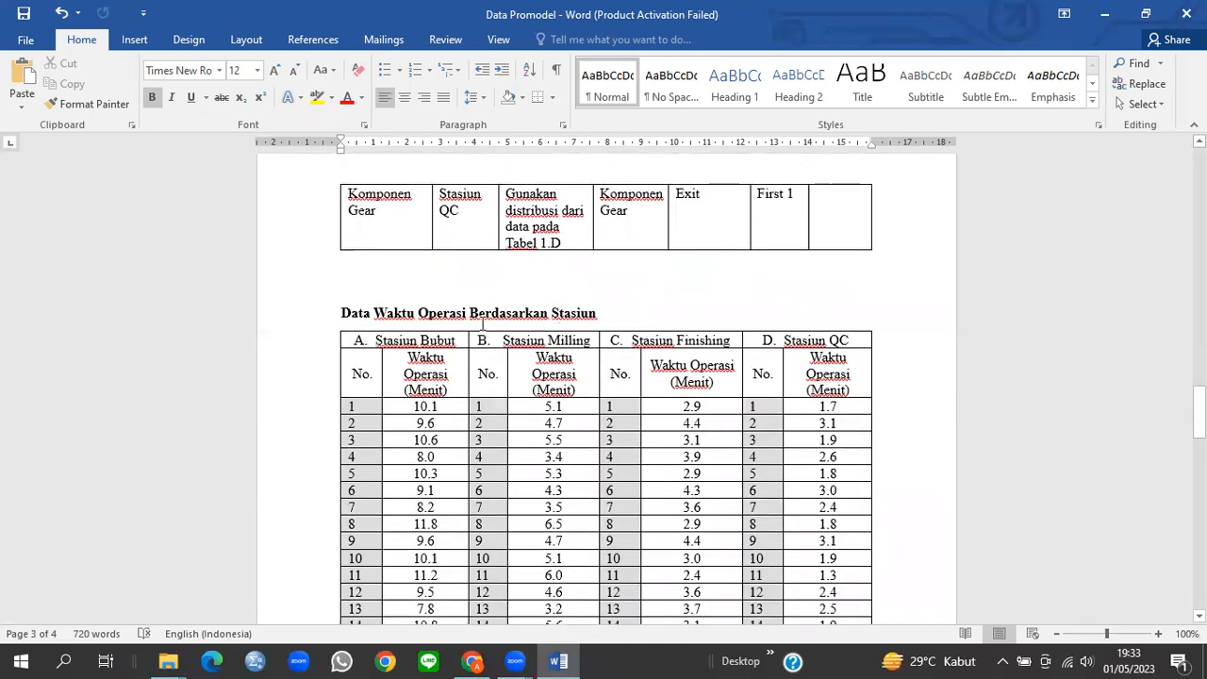
scroll(483, 322, down, 13)
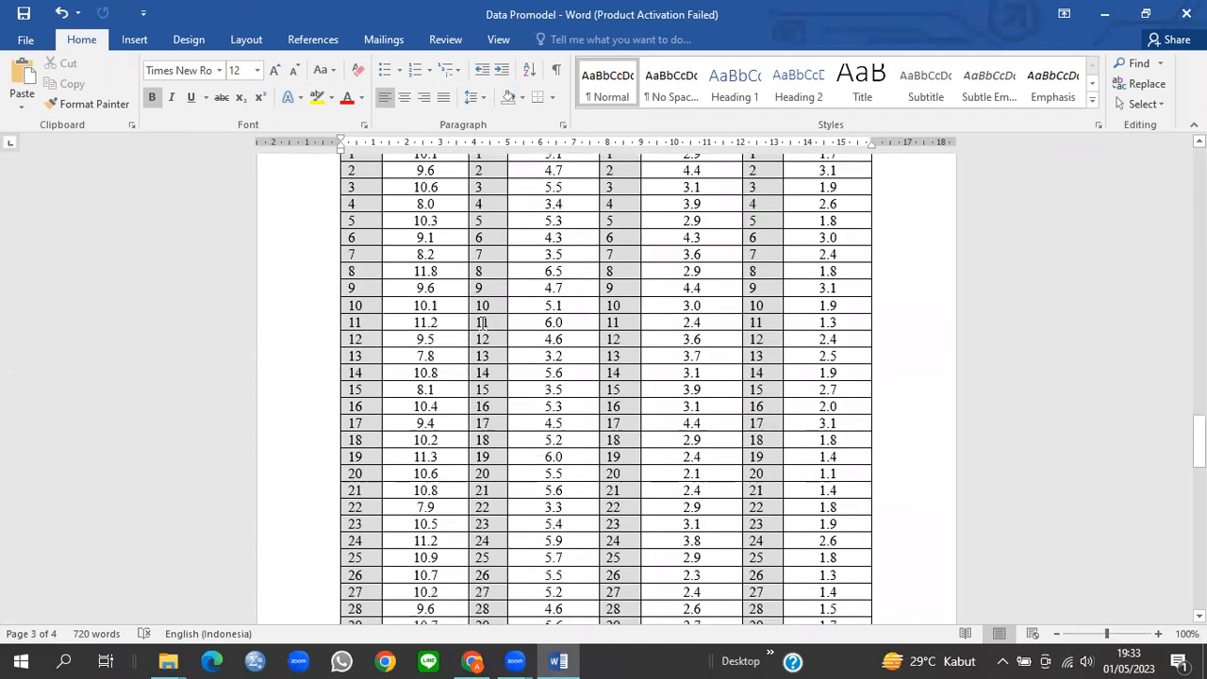
scroll(481, 321, up, 20)
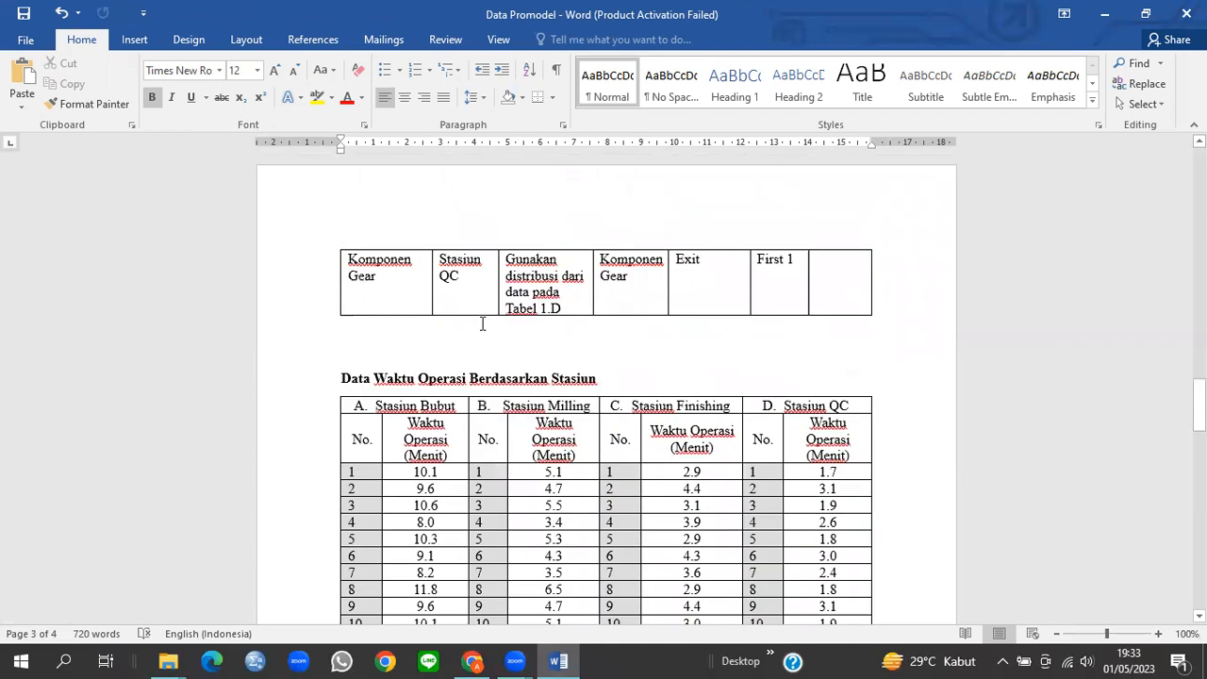
scroll(466, 450, up, 2)
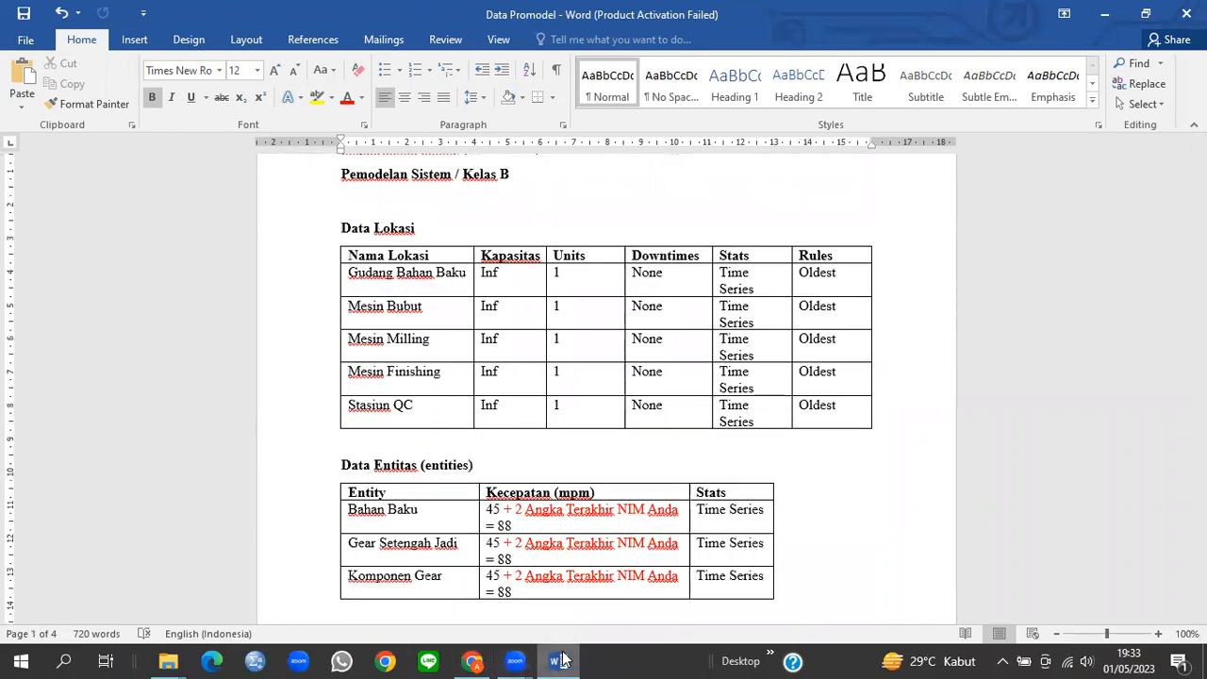
Step: Launch ProModel 7.5 from the desktop, dismiss the Student Version notice and start a new model
click(558, 661)
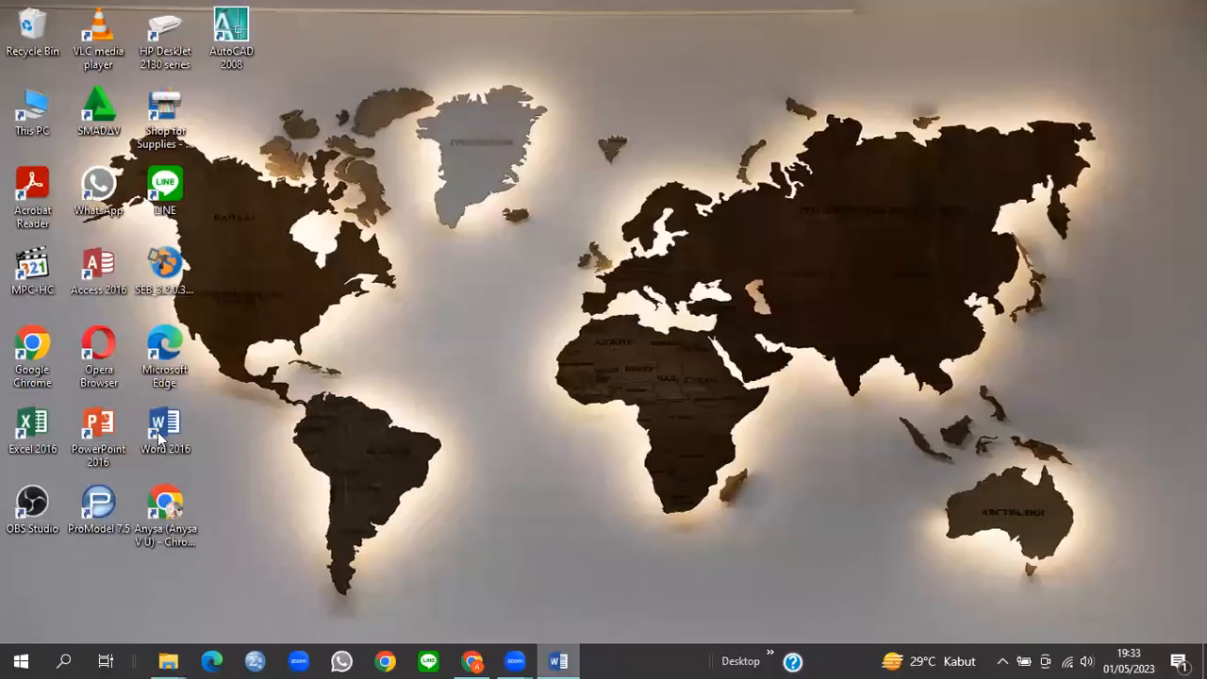
click(96, 510)
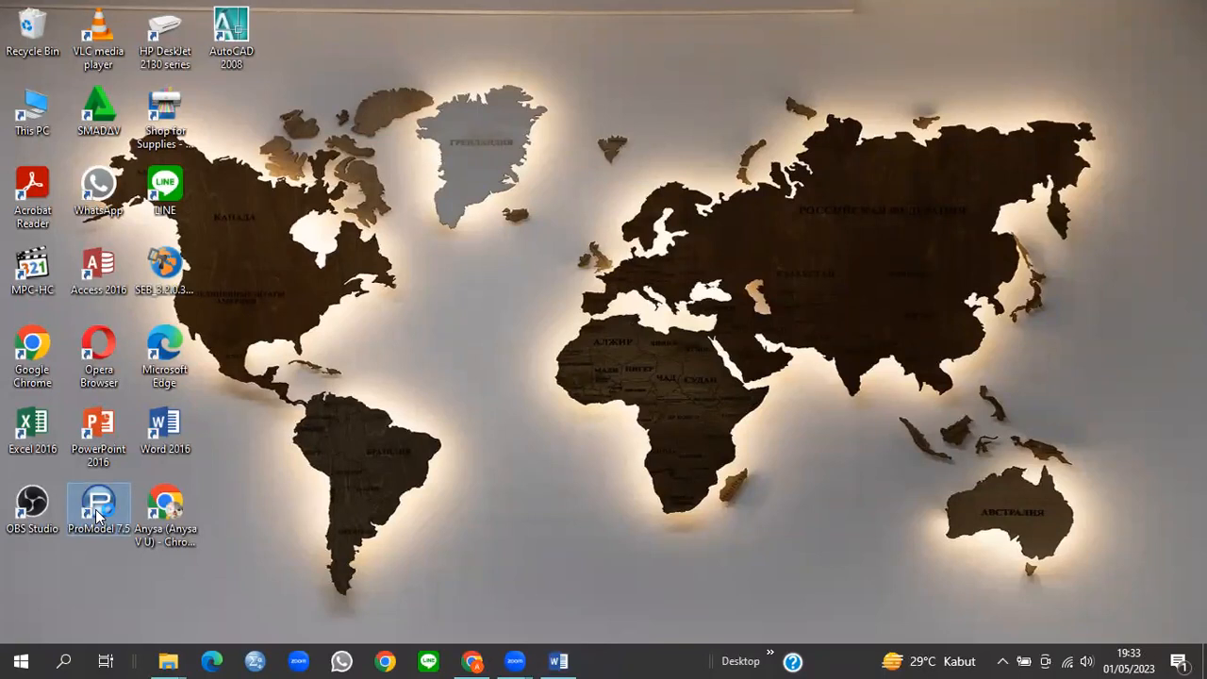
double_click(96, 510)
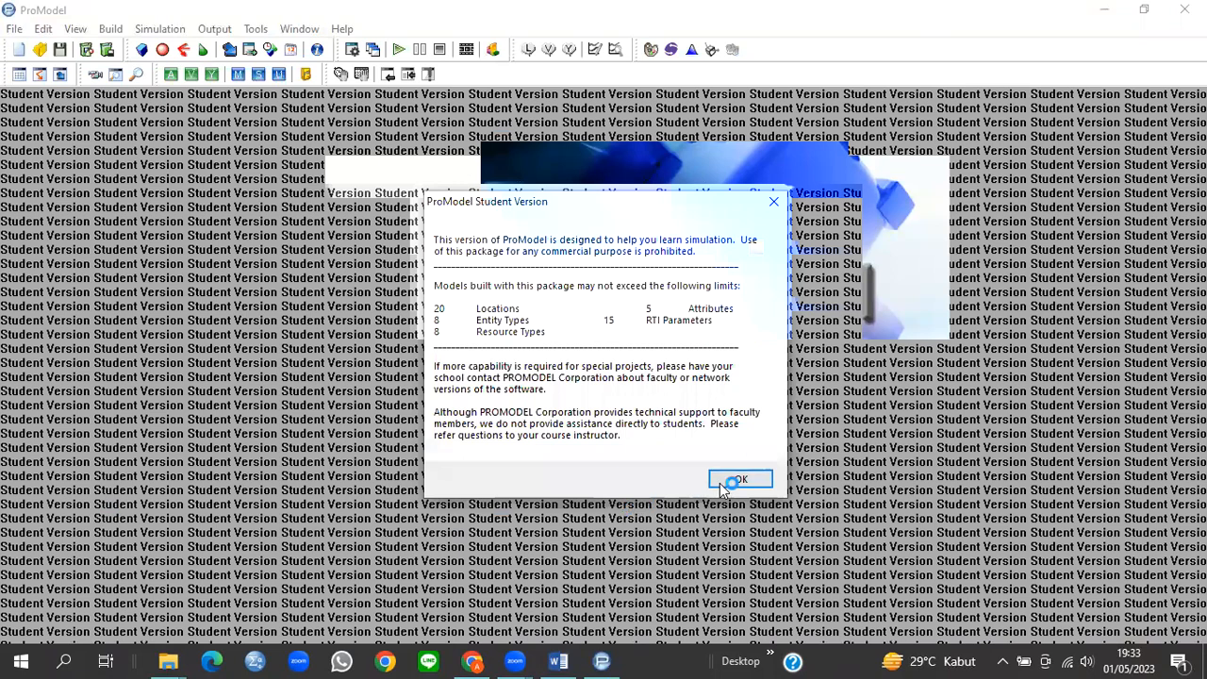
click(723, 483)
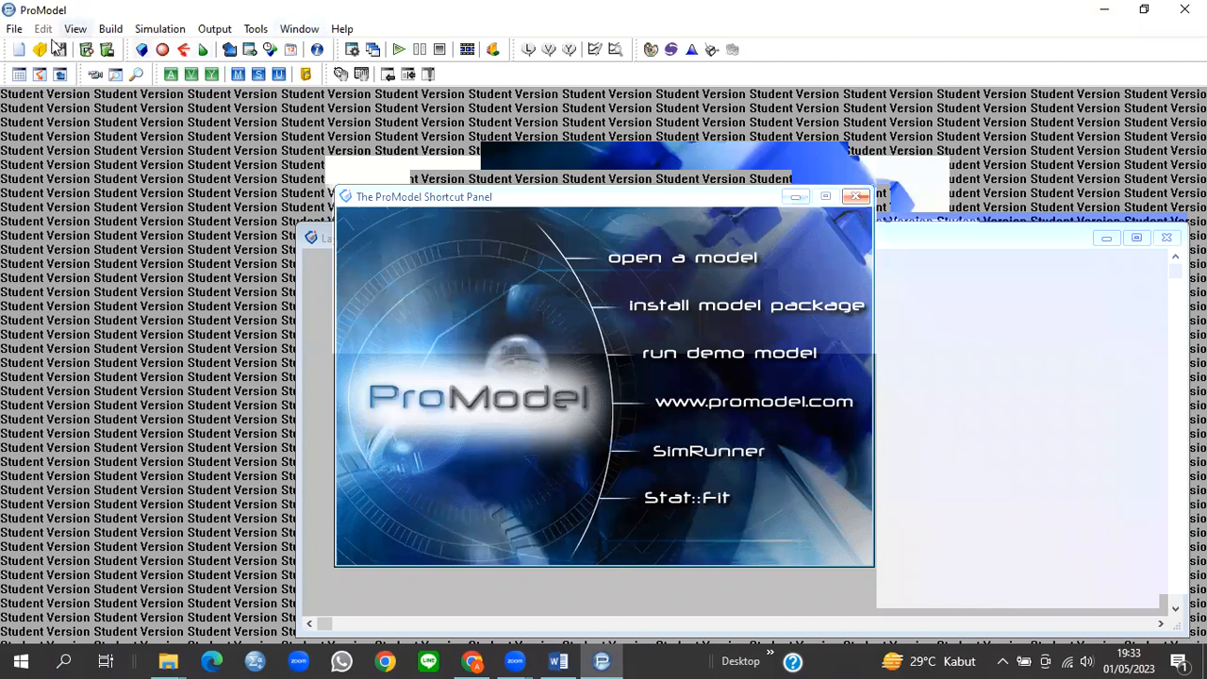
click(12, 29)
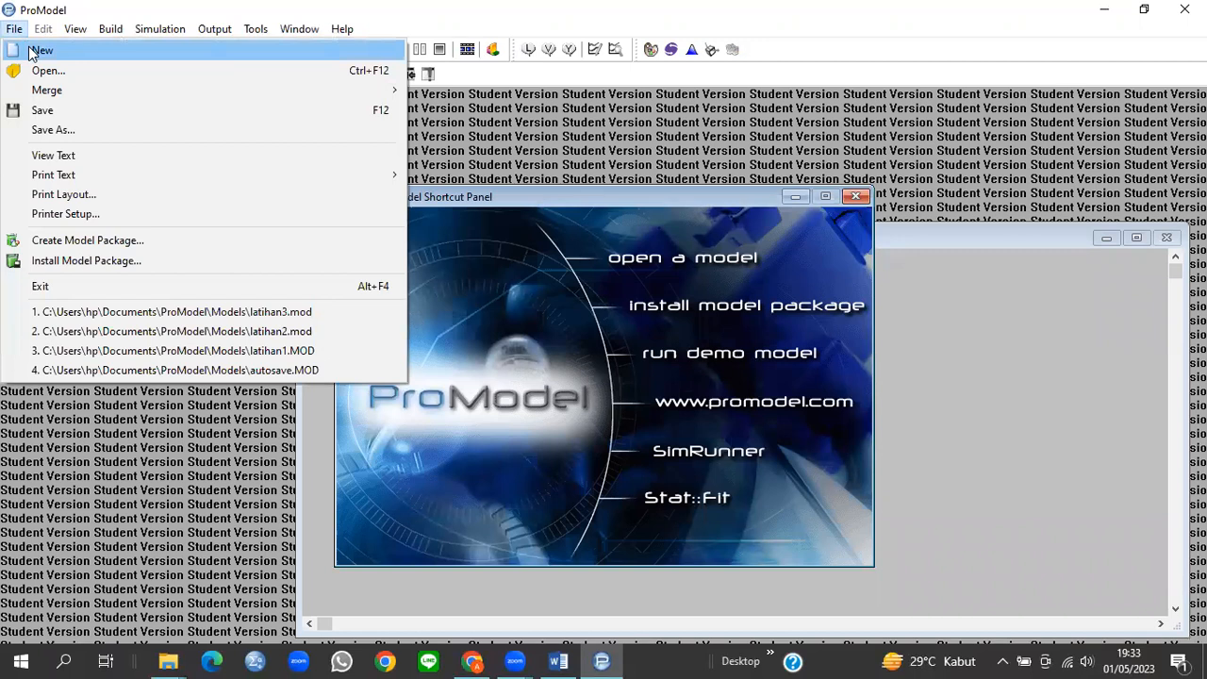
click(36, 51)
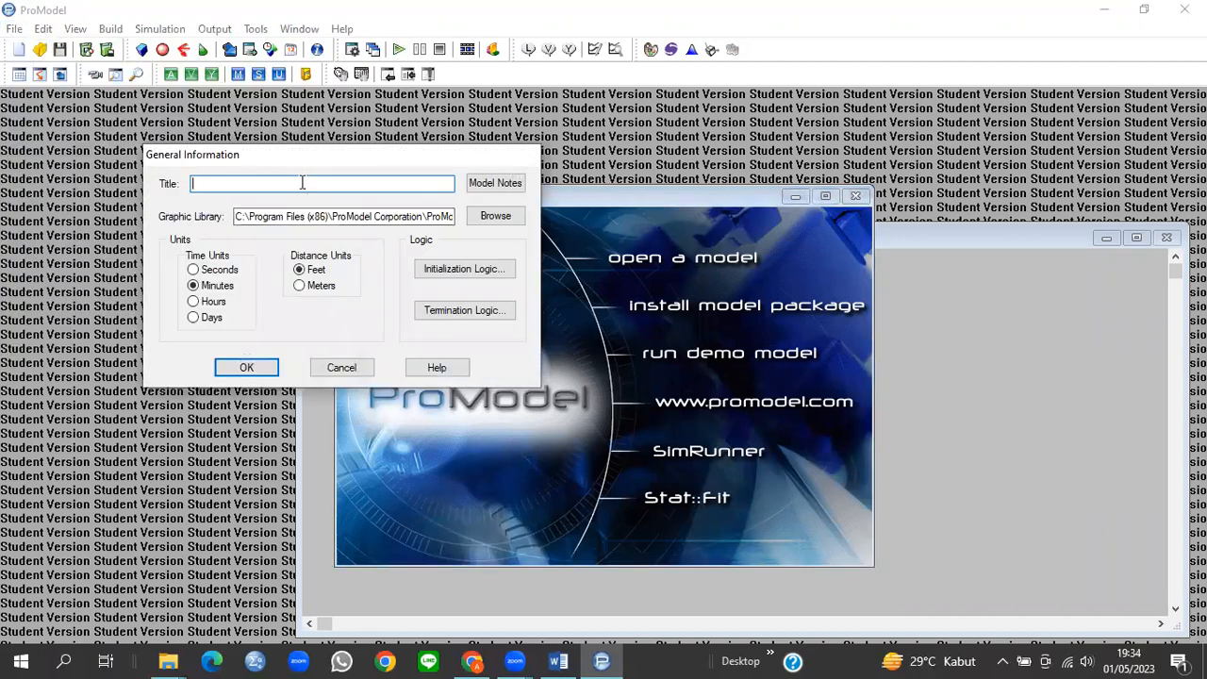
Step: Title the model with the assignment name and the student's name and ID, using the _Samples STUDENT graphic library
text(Tugas Pemodela)
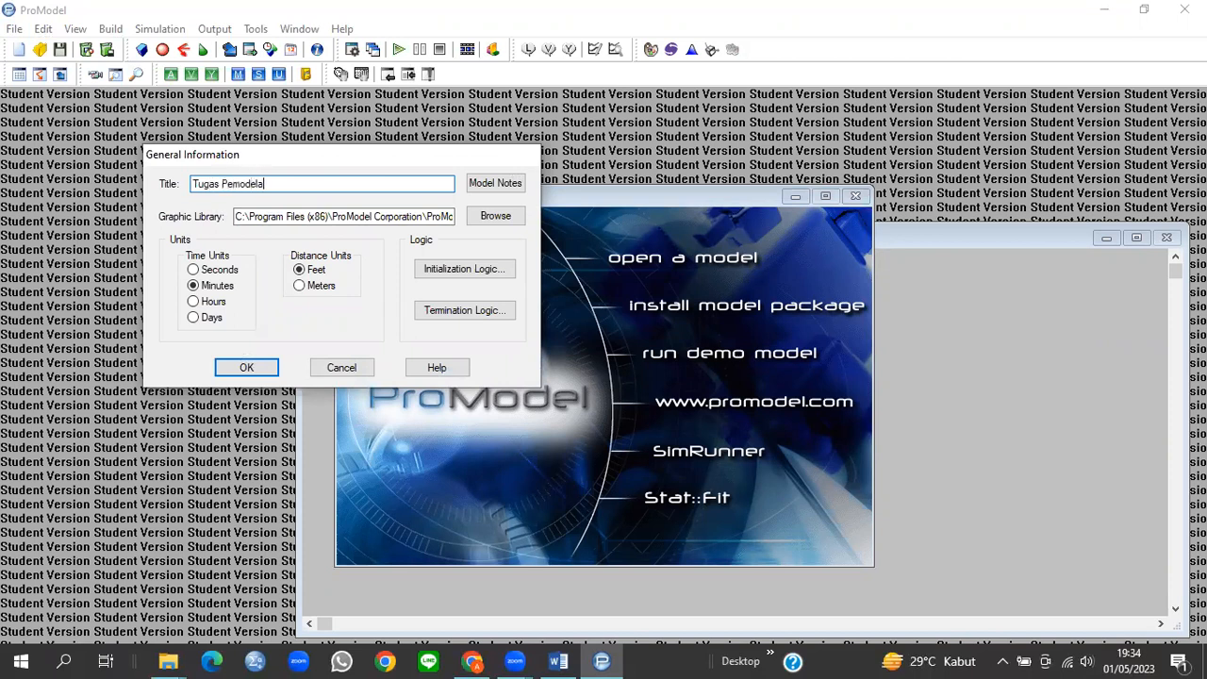
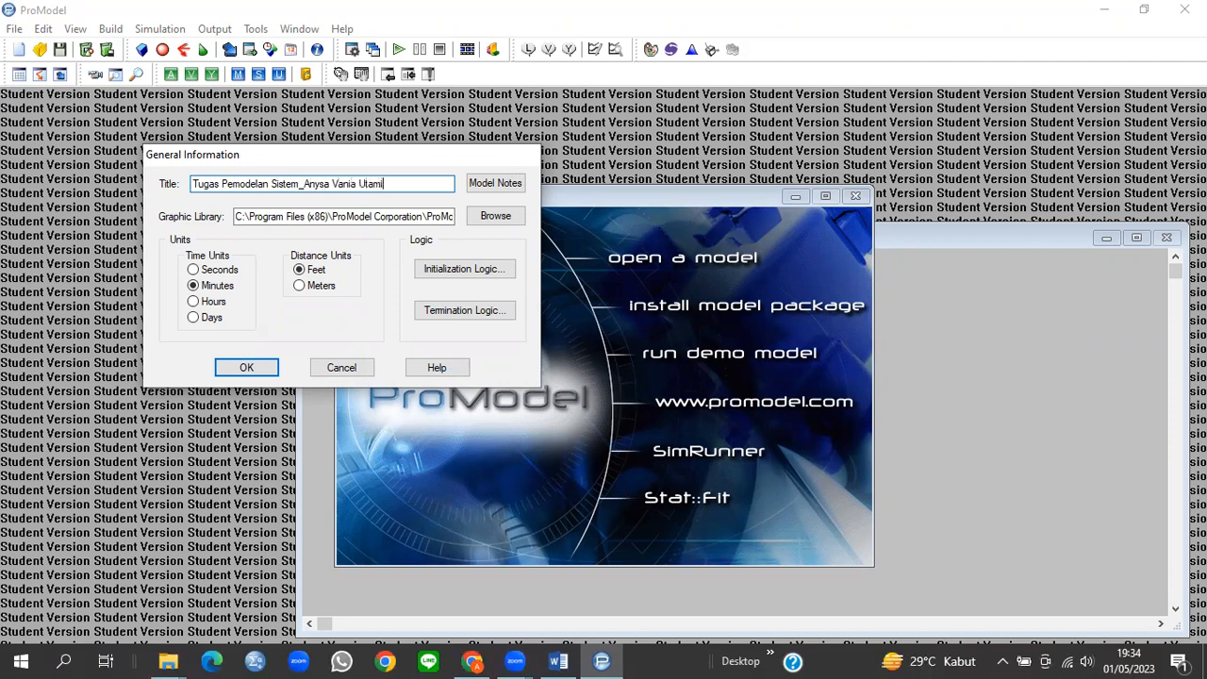
click(491, 217)
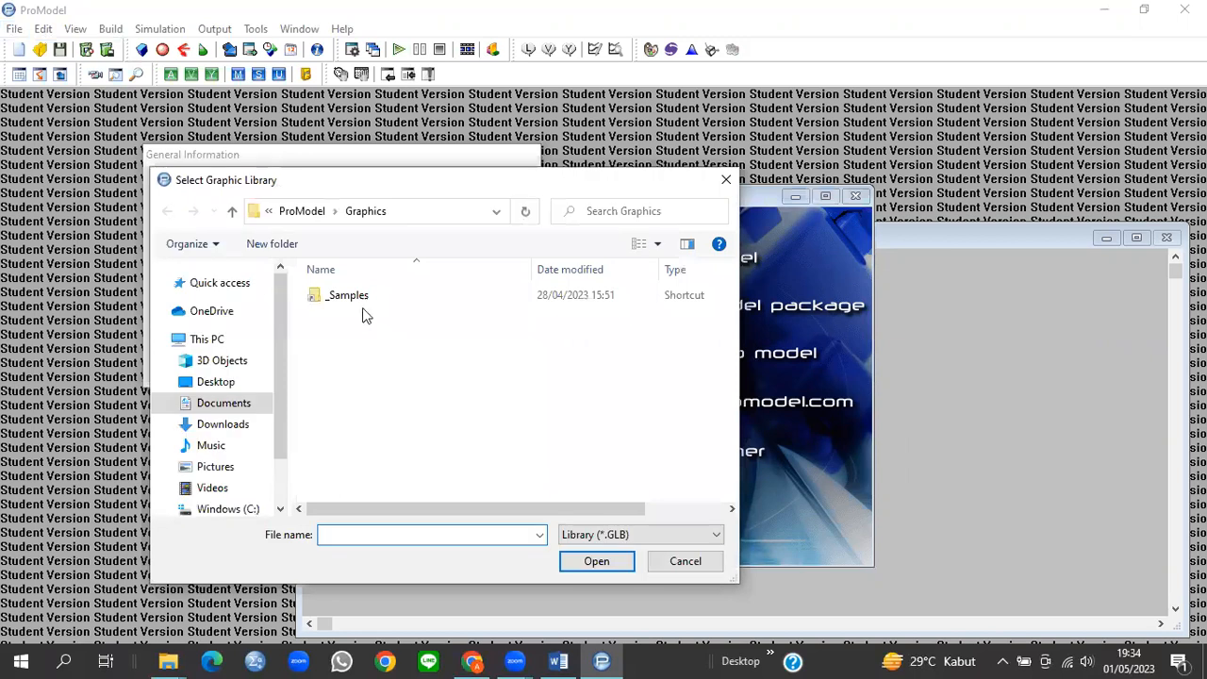
click(356, 297)
double_click(356, 297)
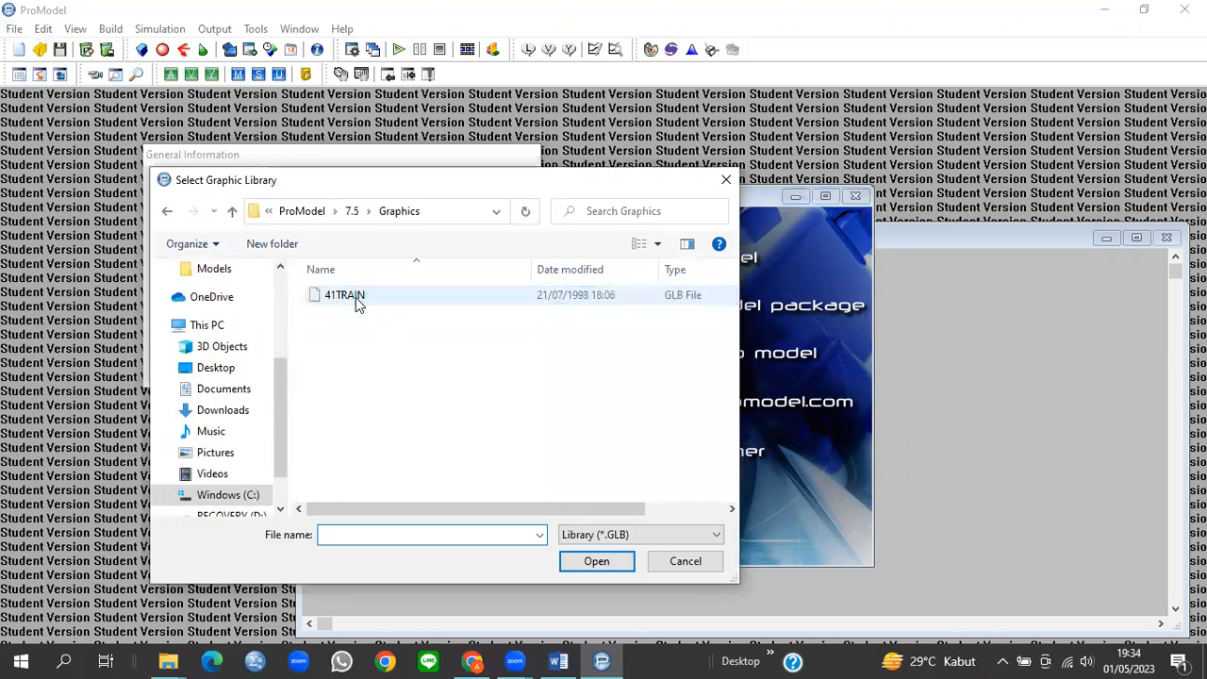
scroll(437, 362, down, 3)
scroll(437, 362, down, 4)
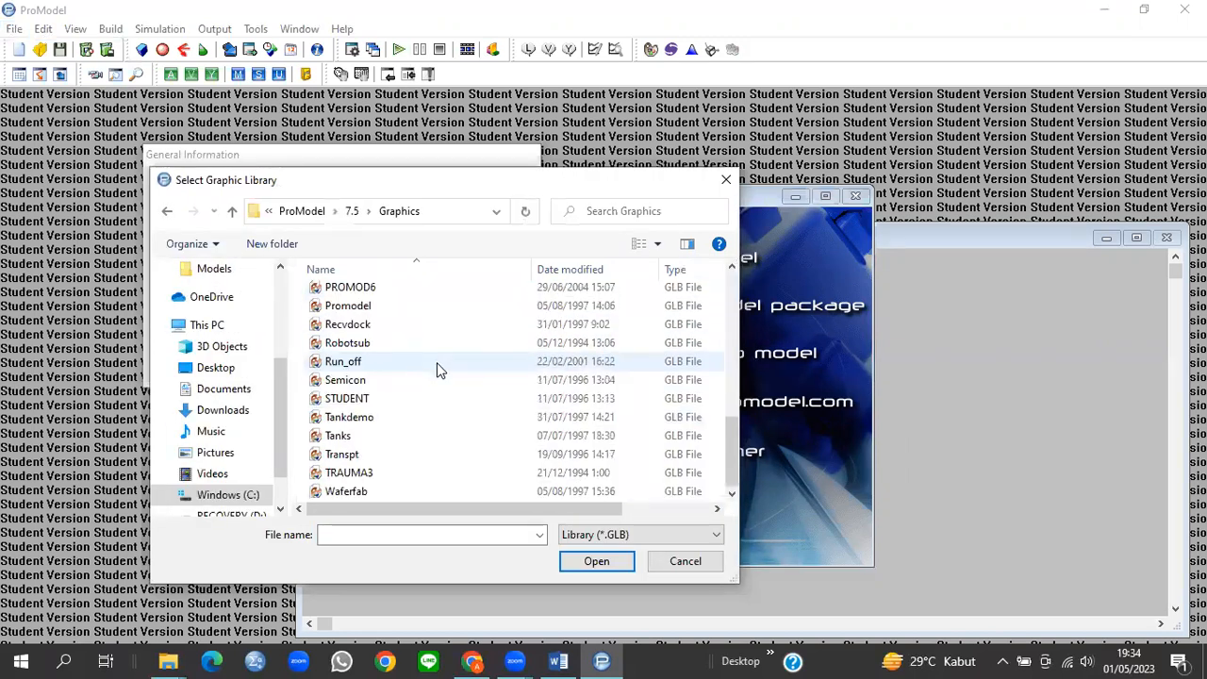
click(374, 404)
click(594, 562)
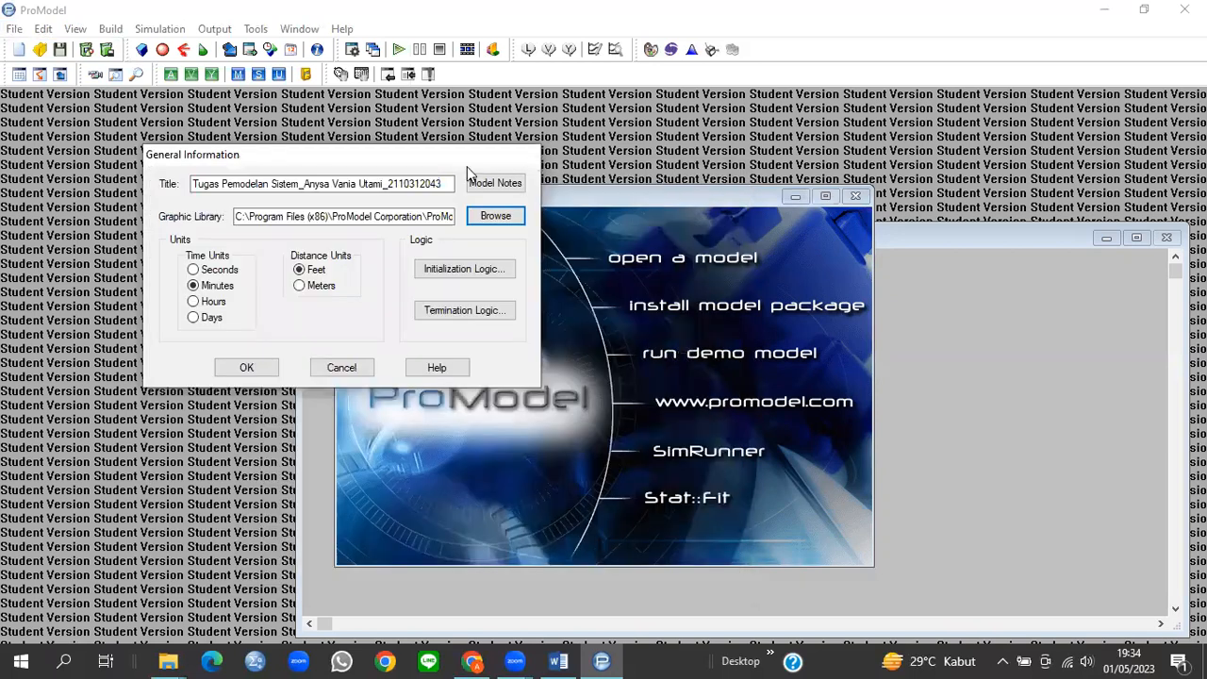
click(238, 367)
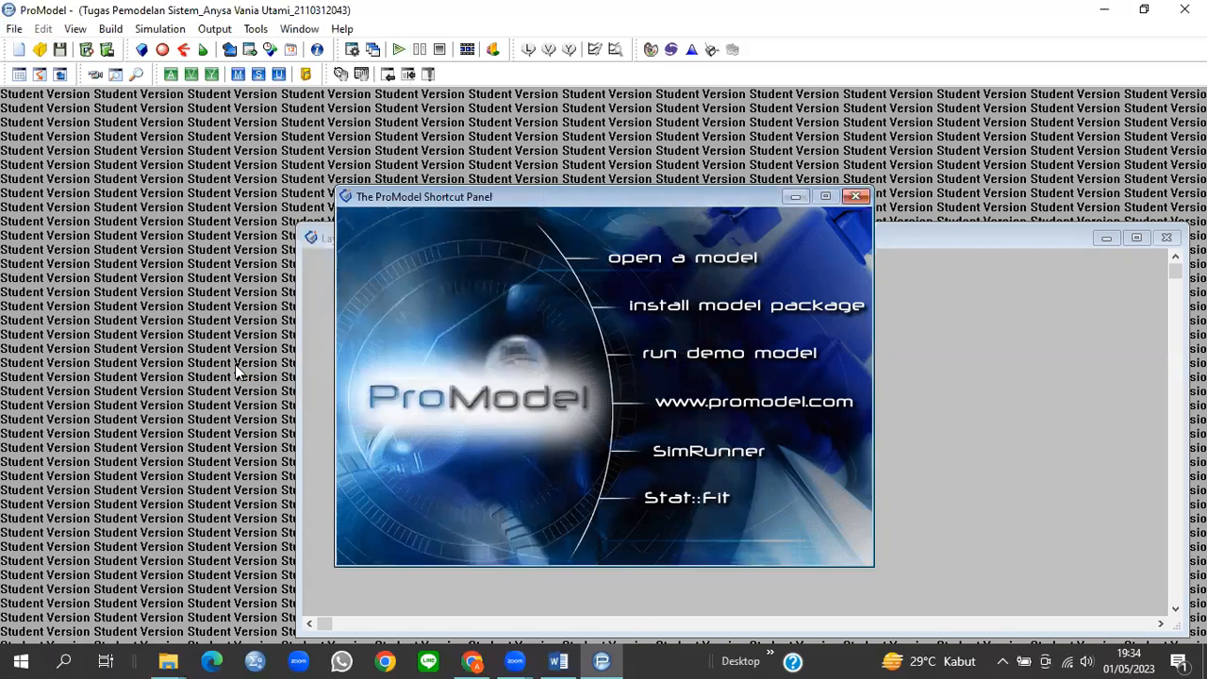
Step: Define a pallet storage location (old_box_pallet) in Build > Locations and enlarge its layout graphic
click(111, 29)
click(141, 53)
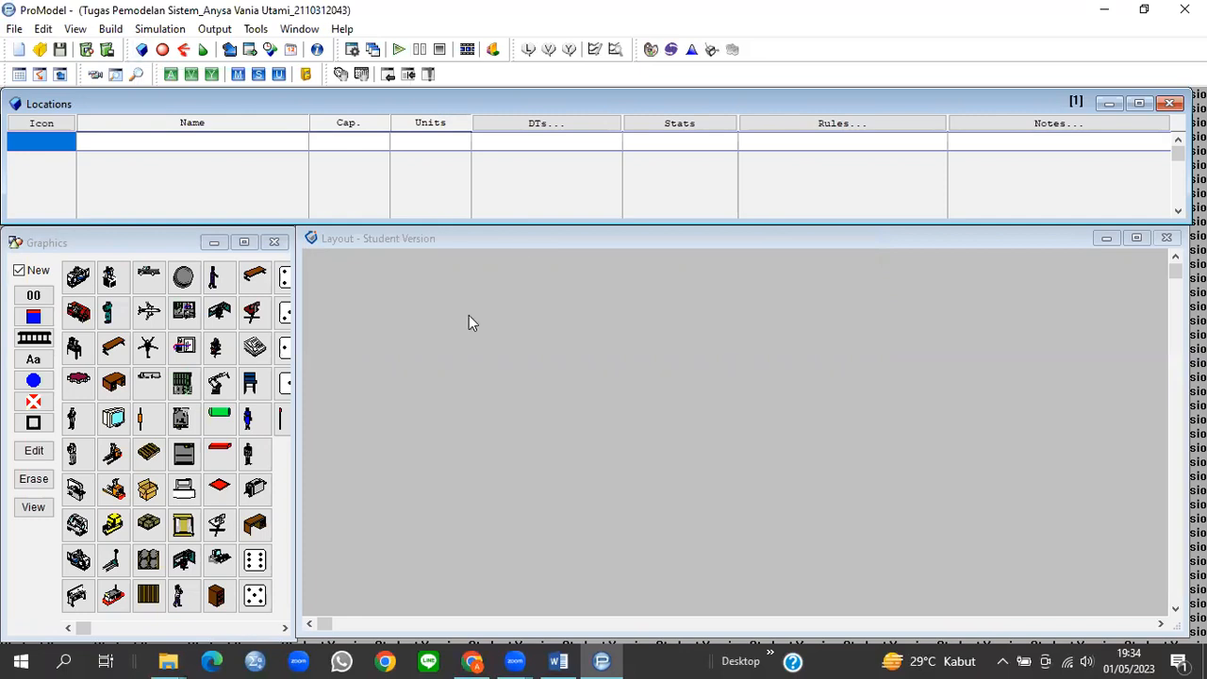
scroll(234, 386, down, 5)
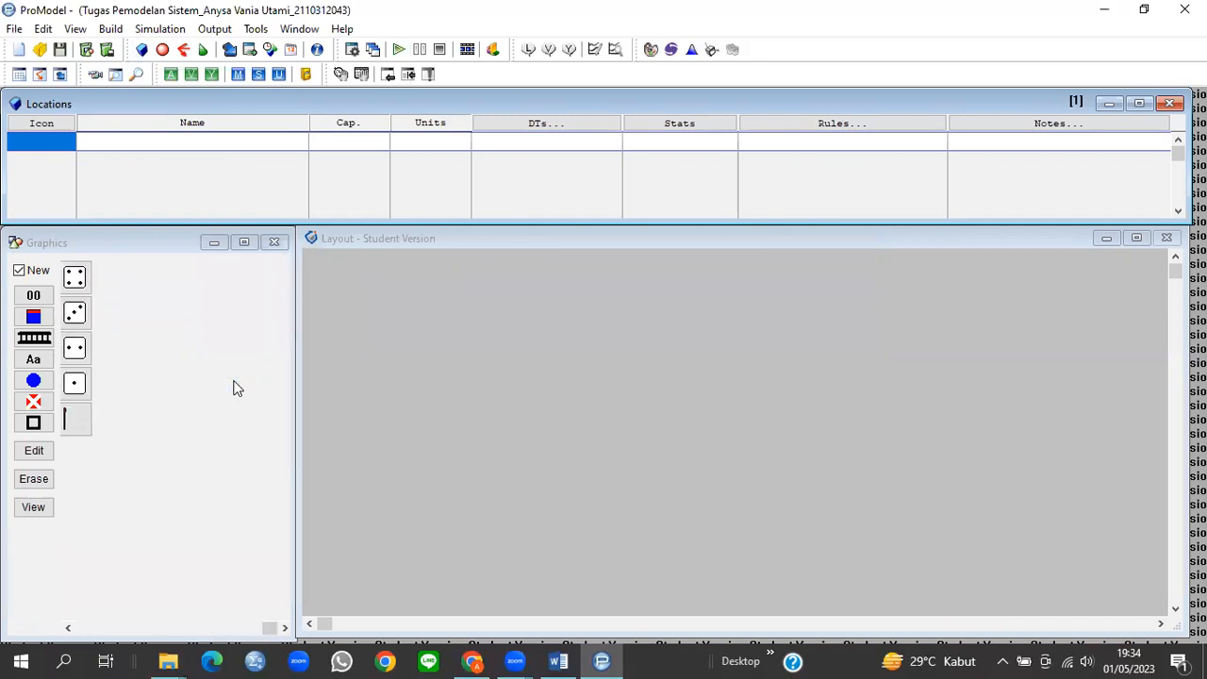
scroll(234, 387, up, 5)
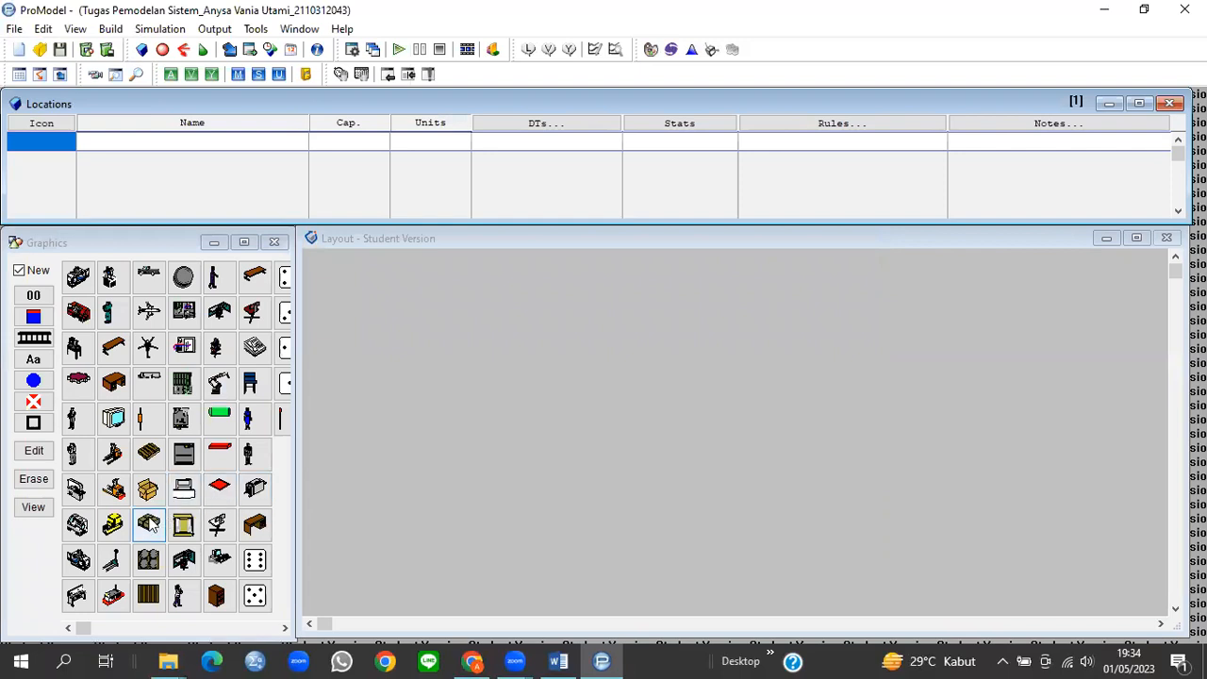
click(149, 524)
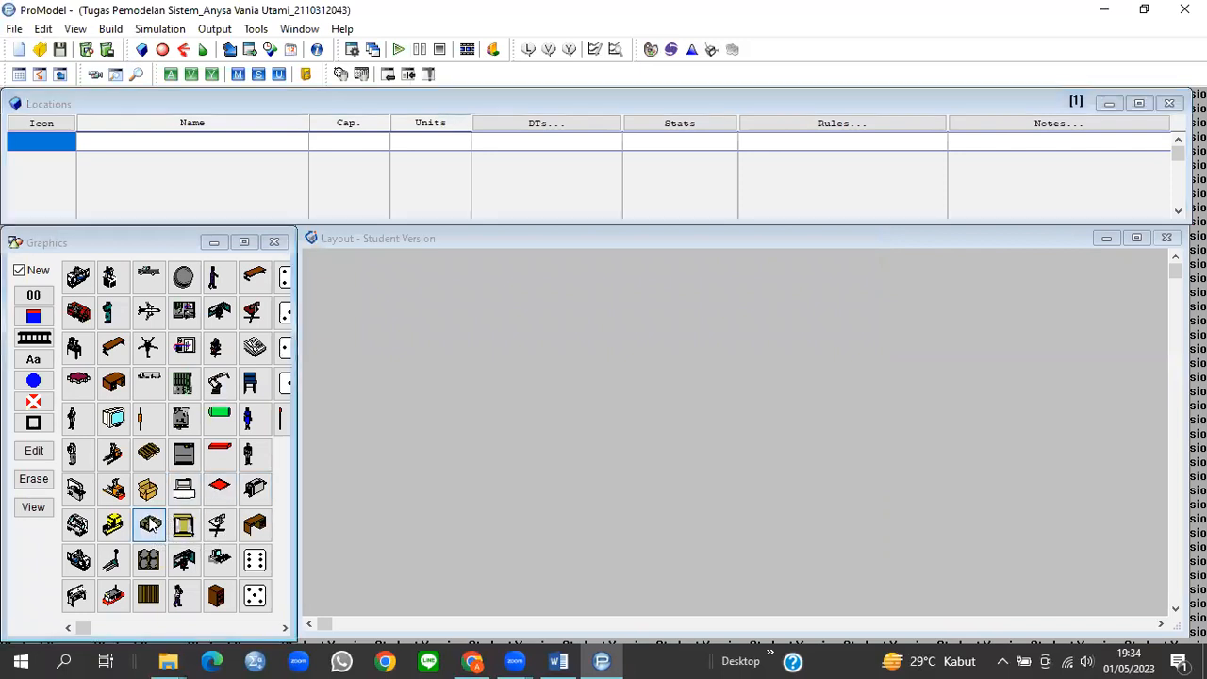
click(380, 308)
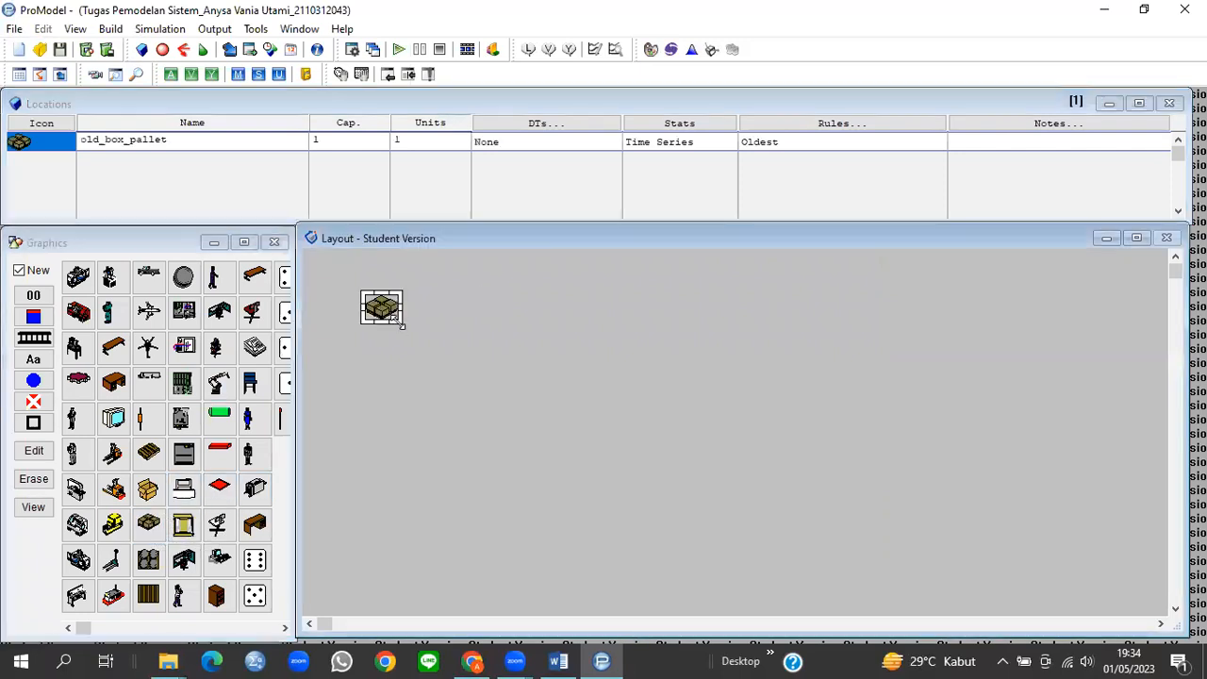
drag(401, 325, 425, 335)
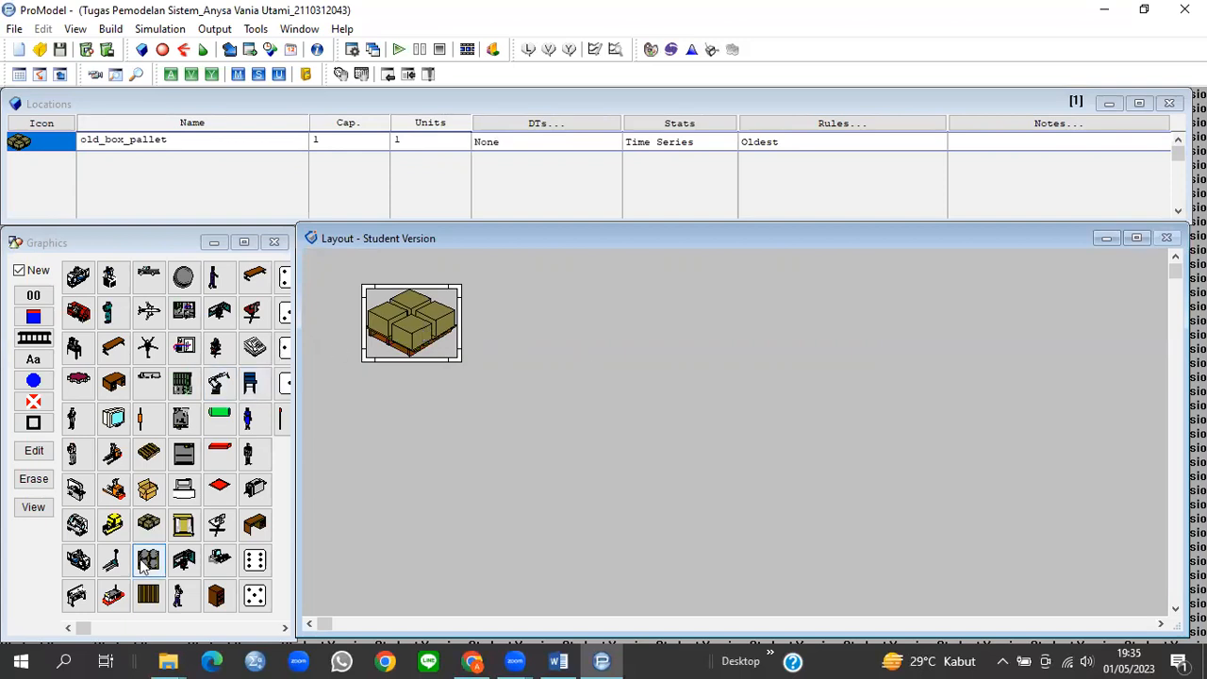
Step: Place an enlarged Lathe location and a Mill location at the layout's right
click(78, 528)
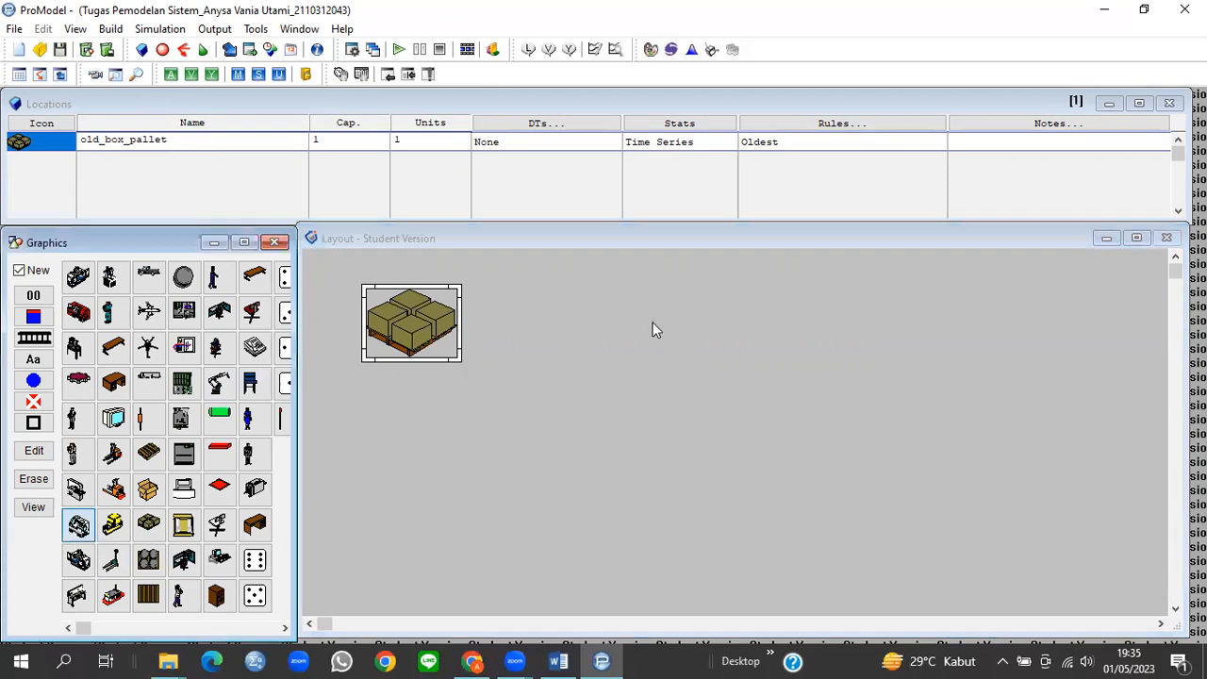
click(656, 329)
drag(683, 358, 724, 369)
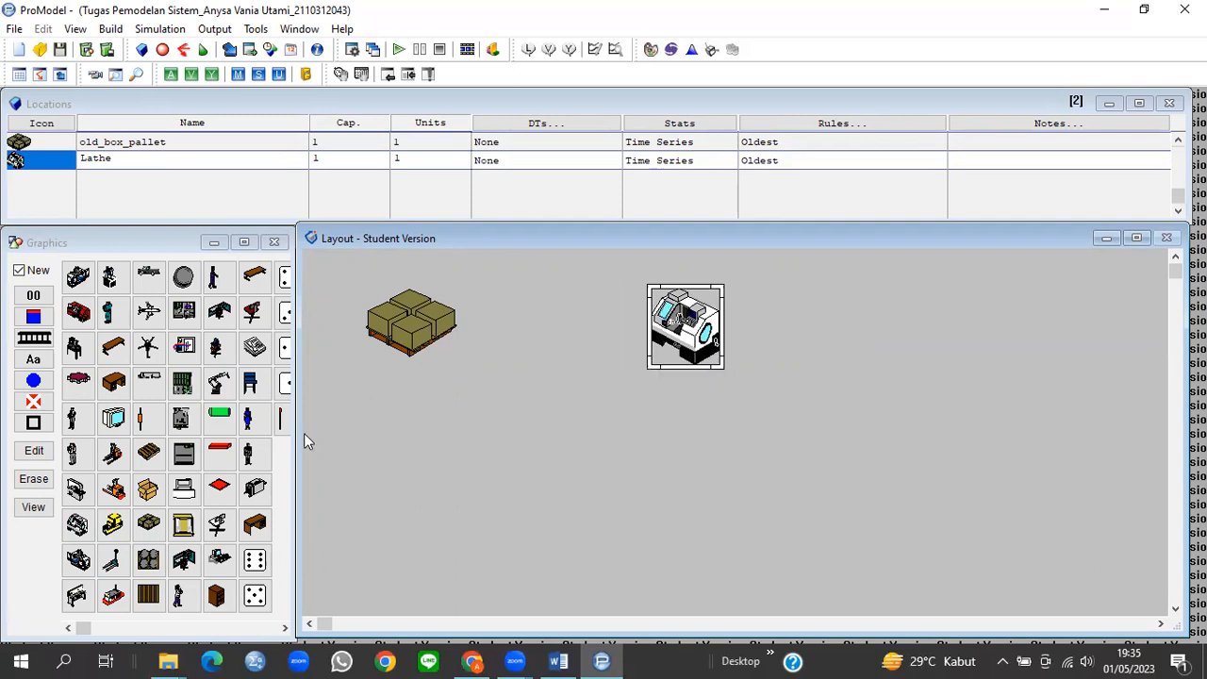
click(80, 561)
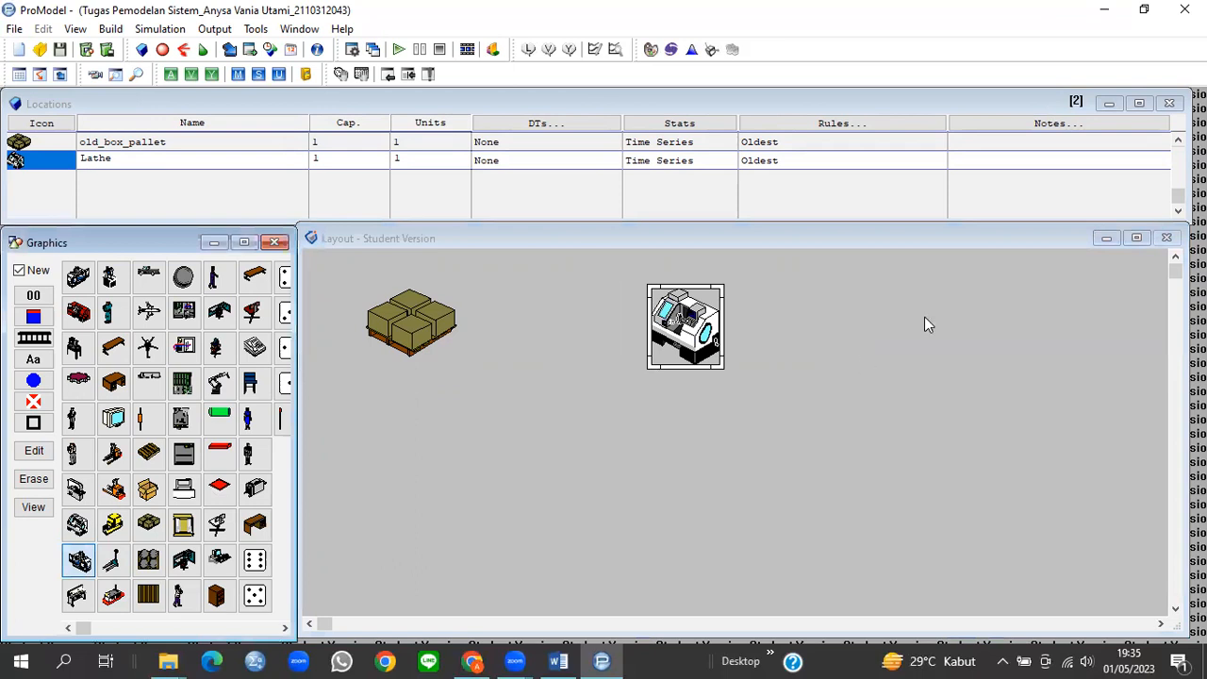
click(962, 292)
mouse_move(1011, 340)
mouse_down()
mouse_move(1030, 365)
mouse_move(1018, 361)
mouse_up()
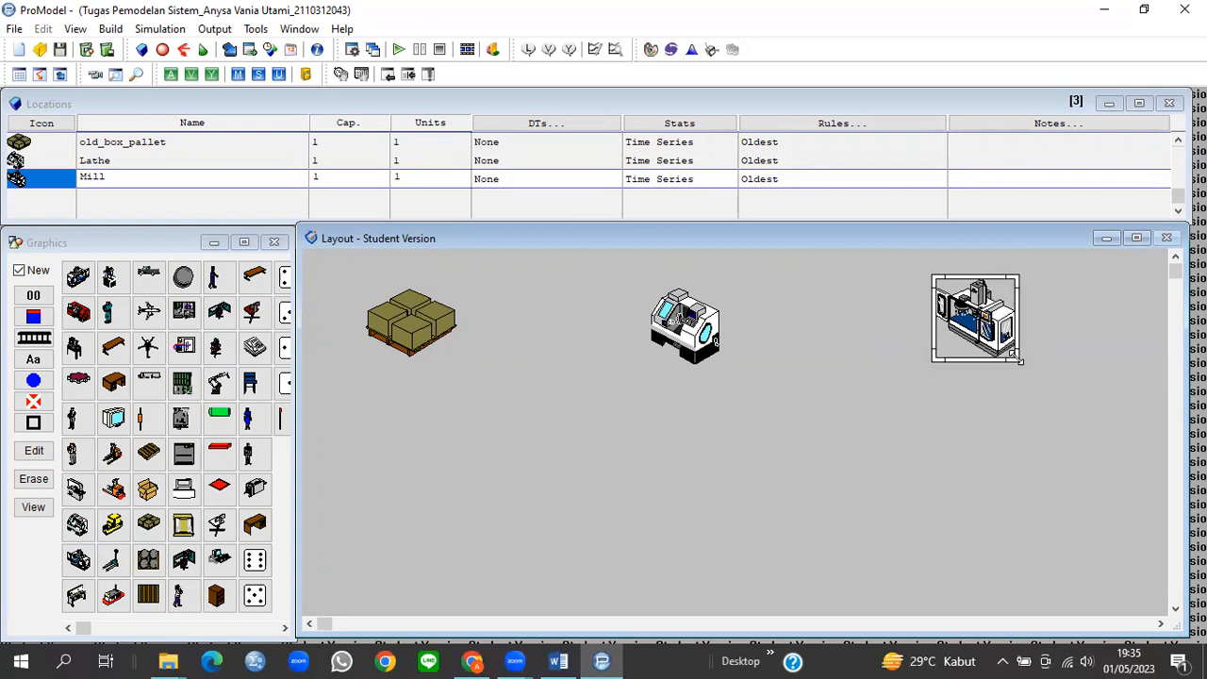
drag(986, 321, 992, 326)
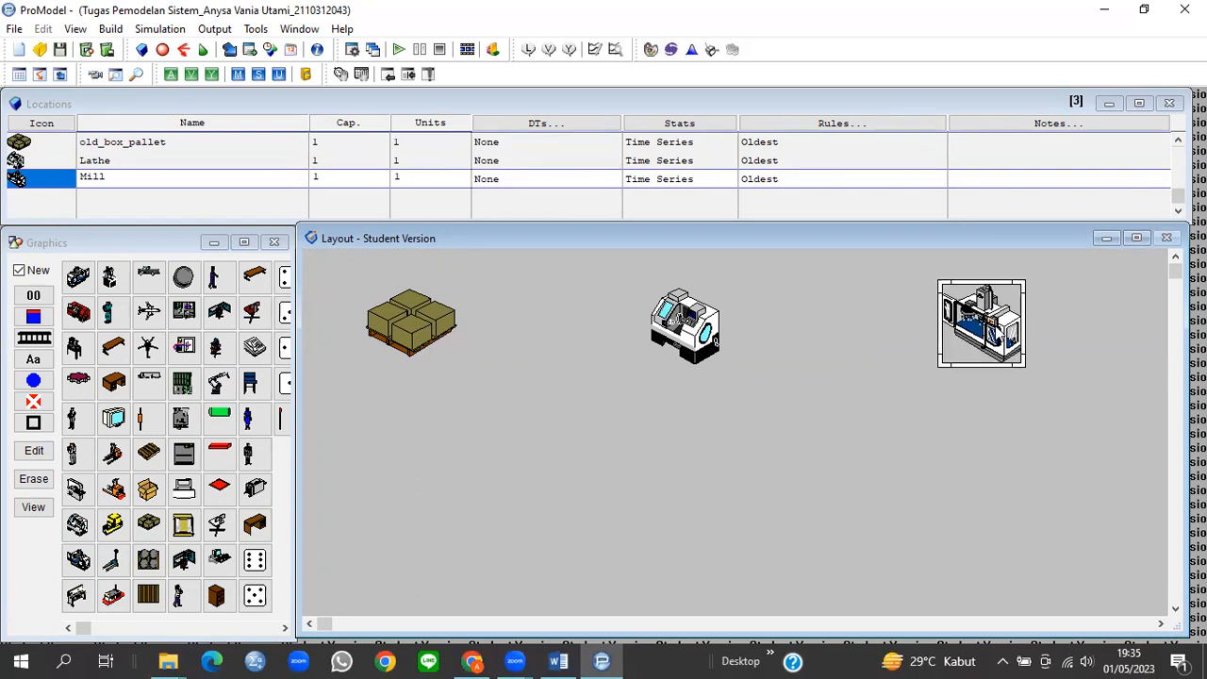
Step: Place a resized Saw location below the Mill and a workstation_woman location below the Lathe
click(78, 491)
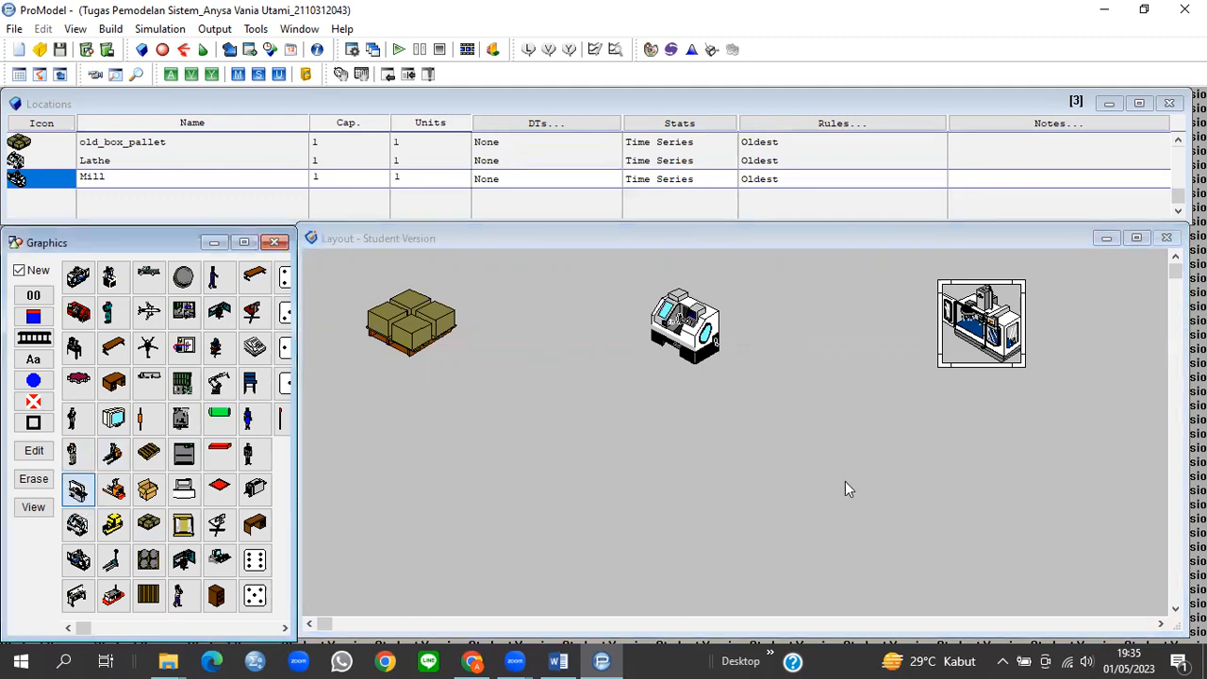
click(971, 482)
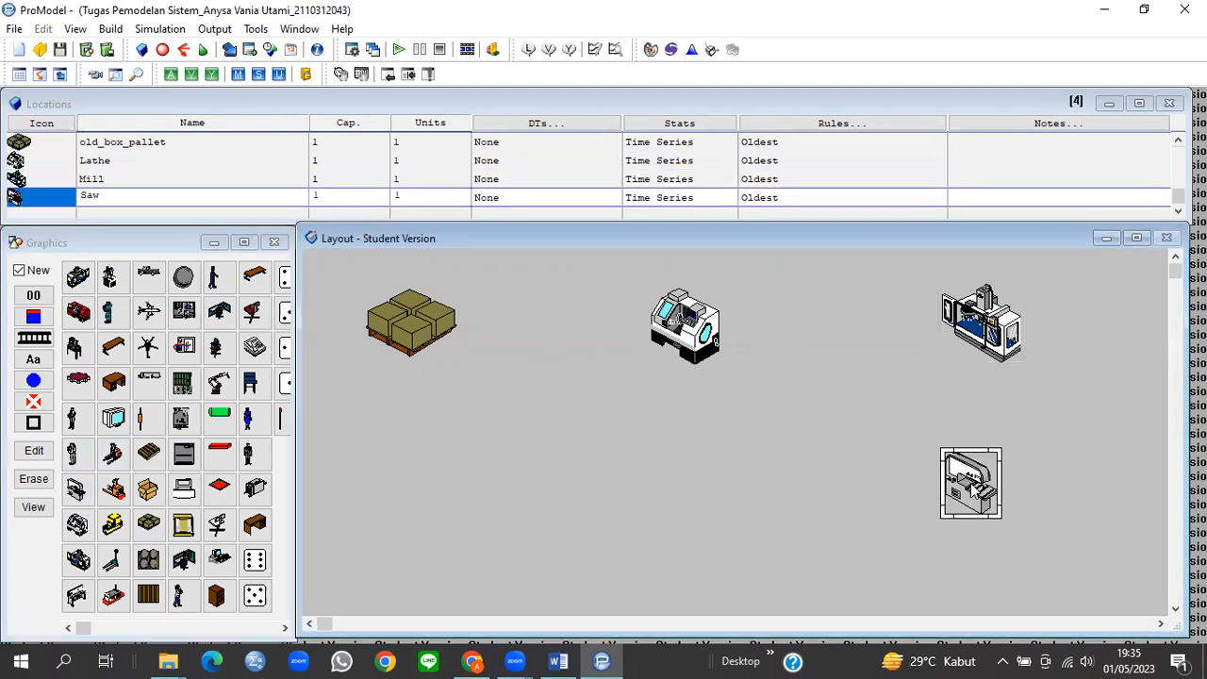
click(1001, 520)
mouse_move(1003, 521)
mouse_down()
mouse_move(1018, 530)
mouse_move(992, 506)
mouse_up()
click(981, 507)
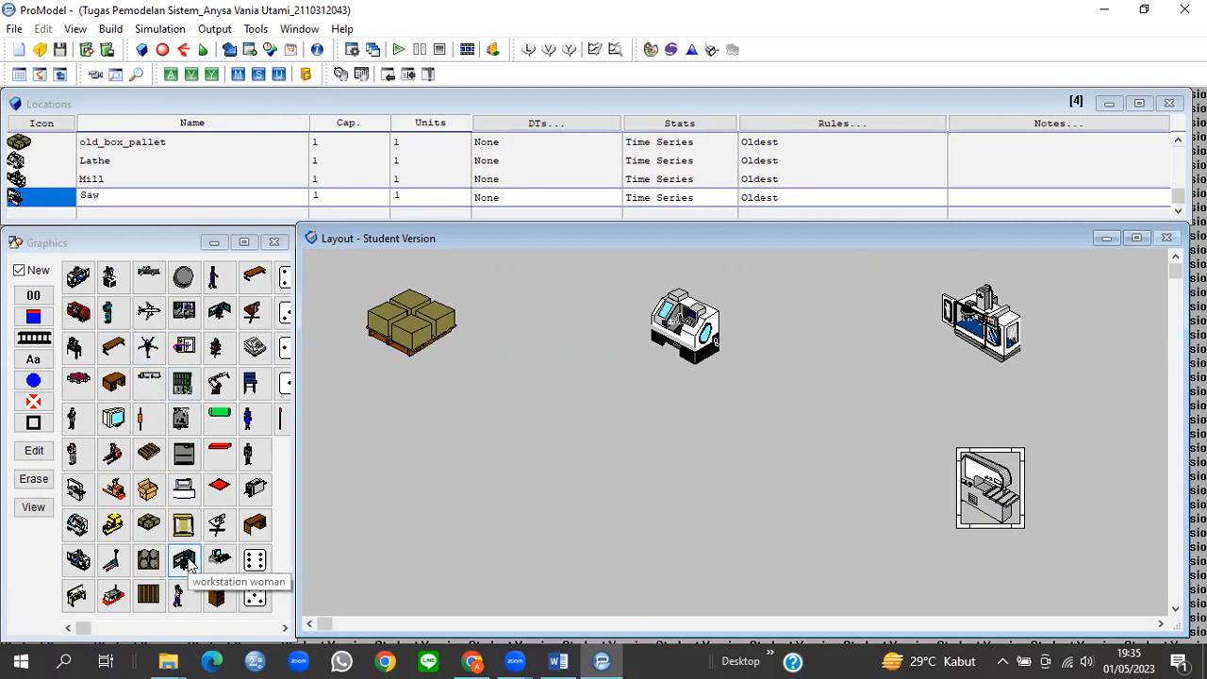
click(185, 562)
click(679, 461)
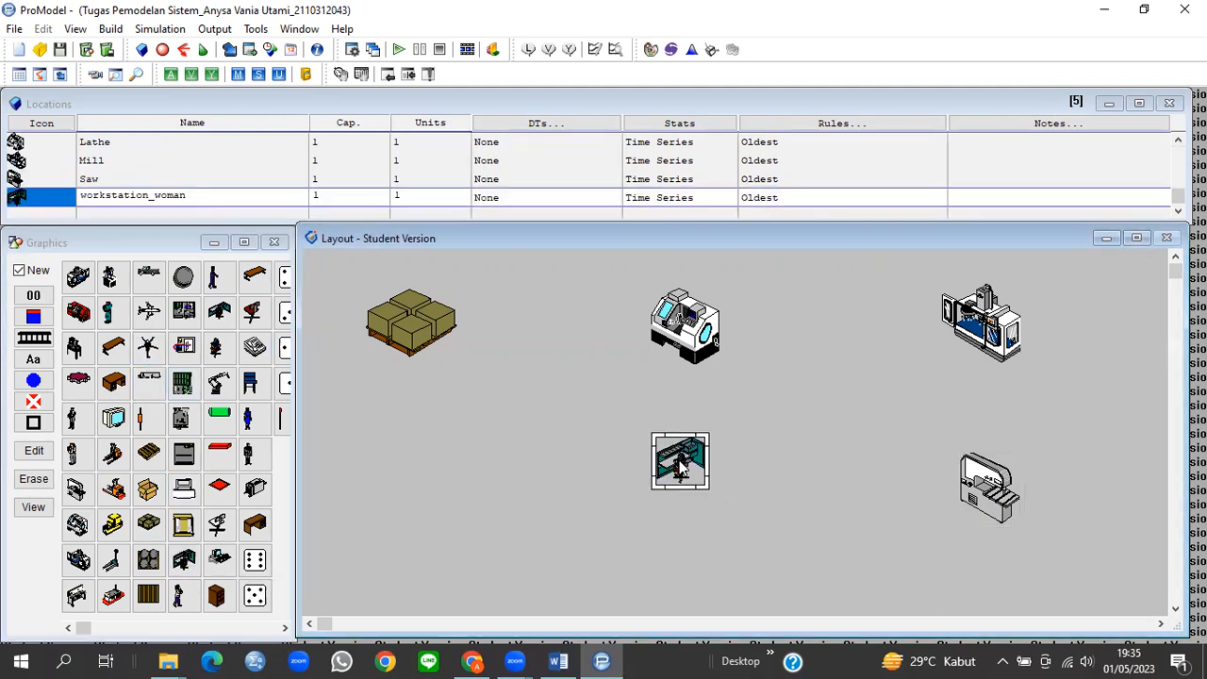
drag(709, 488, 726, 514)
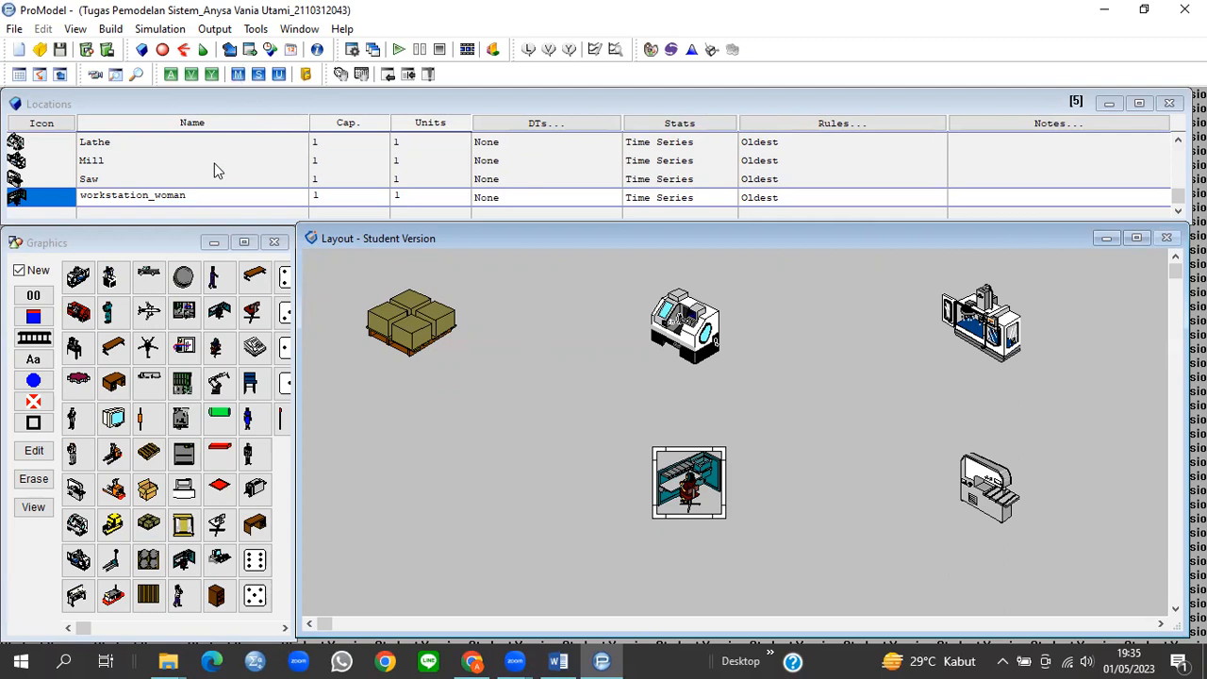
scroll(218, 171, up, 3)
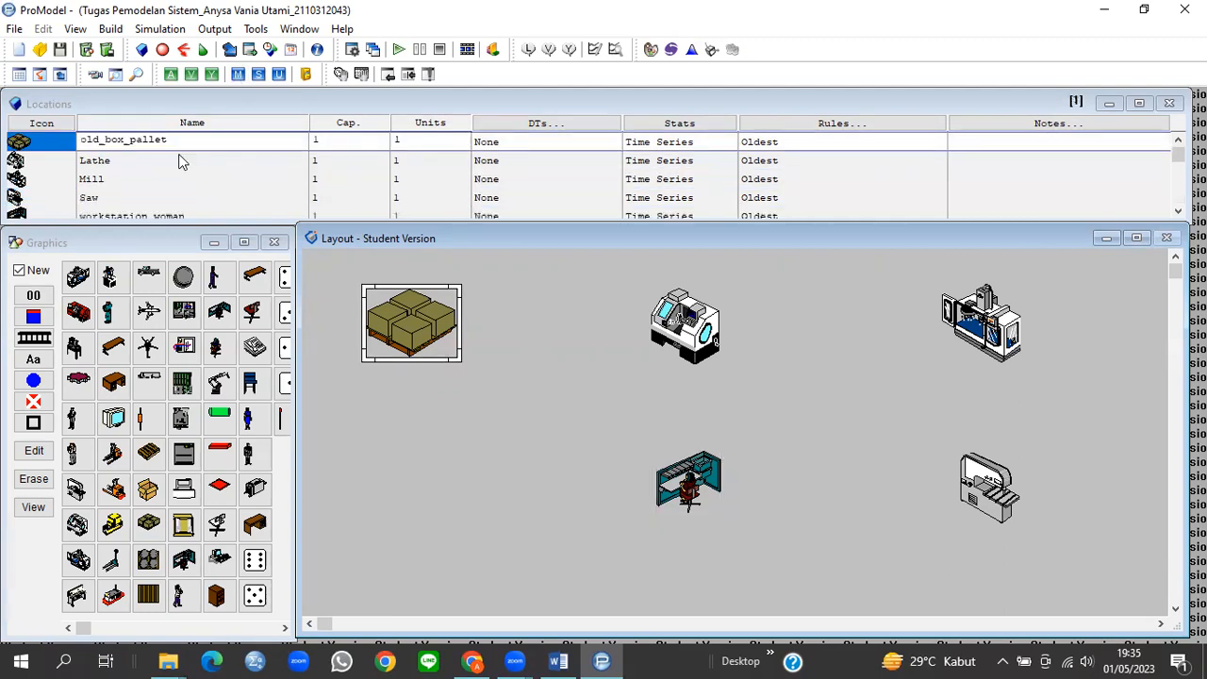
Step: Rename old_box_pallet, Lathe and Mill to Gudang_Bahan_Baku, Mesin_Bubut and Mesin_Milling with Inf capacity
drag(171, 139, 80, 142)
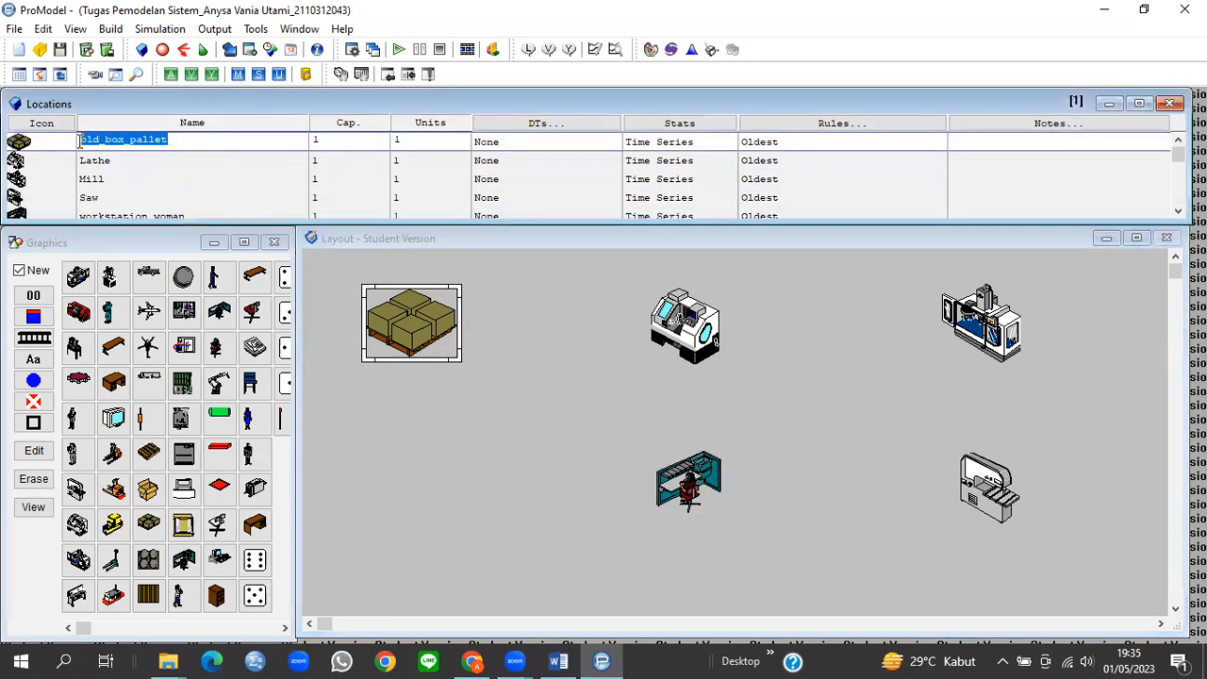
text(G)
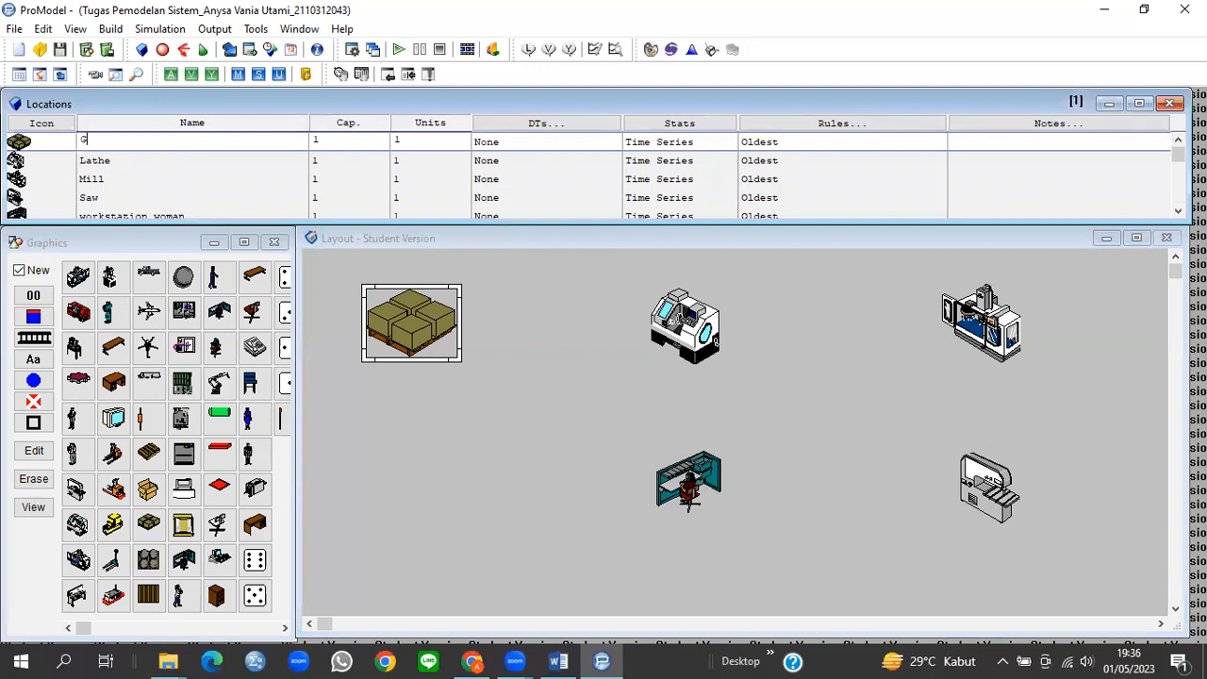
text(udang_Bahan_Baku)
click(315, 140)
click(180, 153)
drag(132, 160, 74, 163)
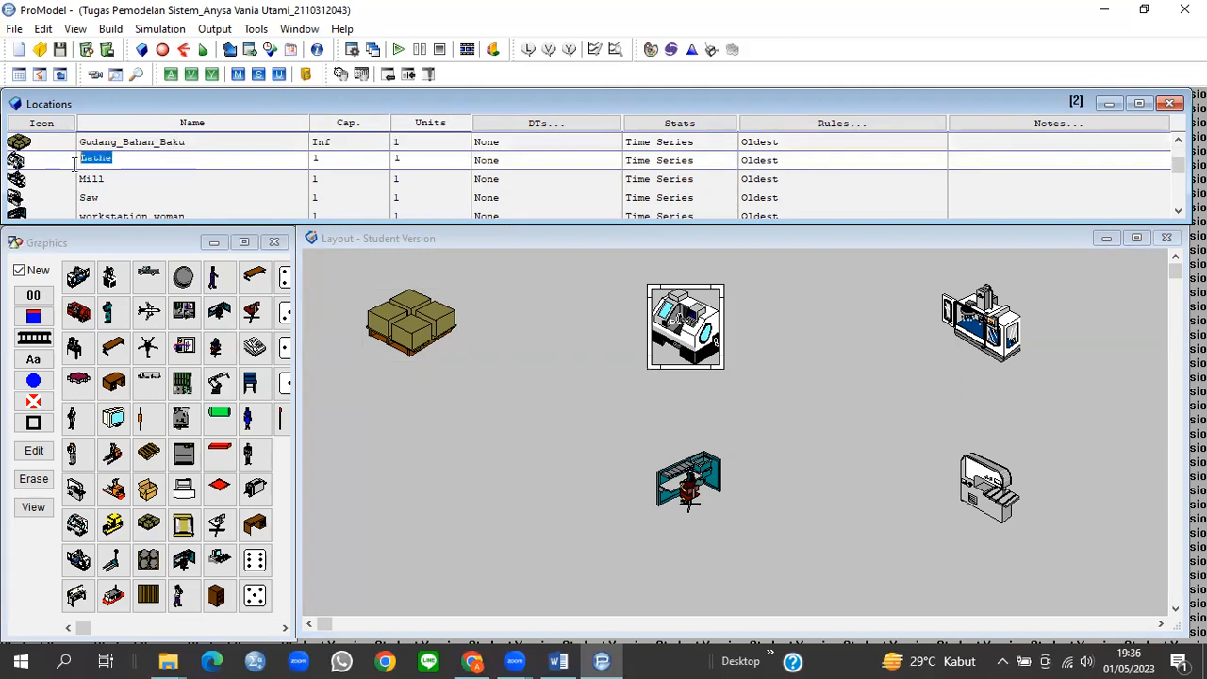
text(Mesin_Bubut)
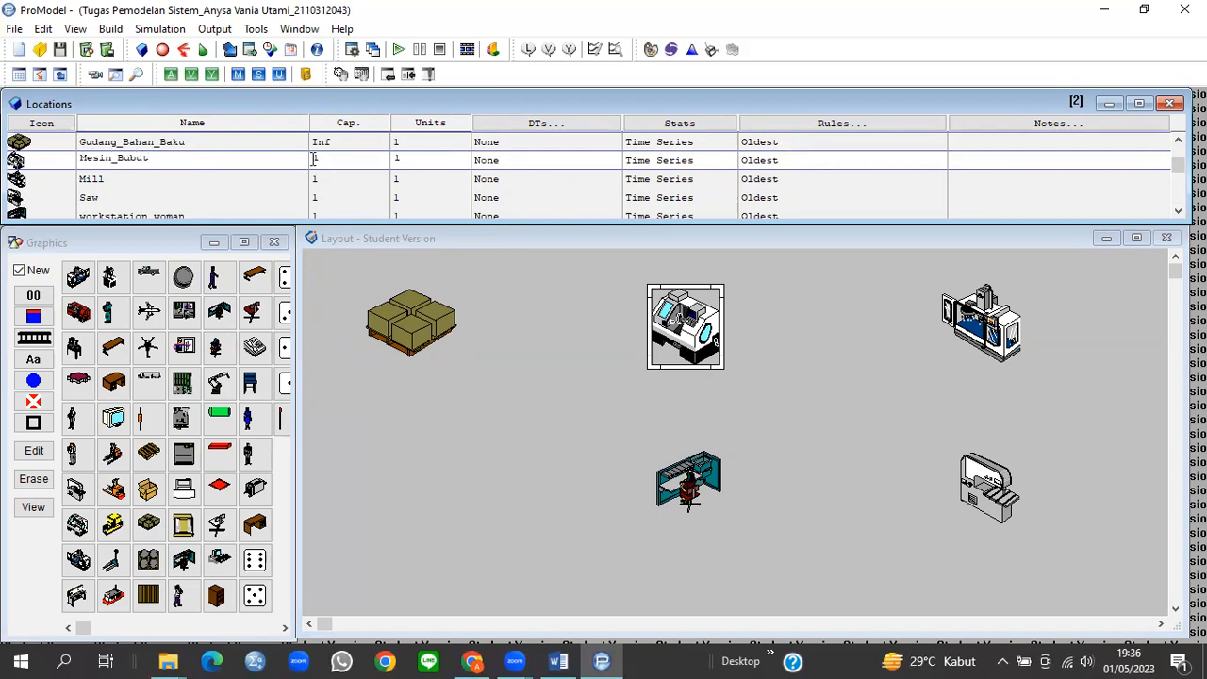
text(Inf)
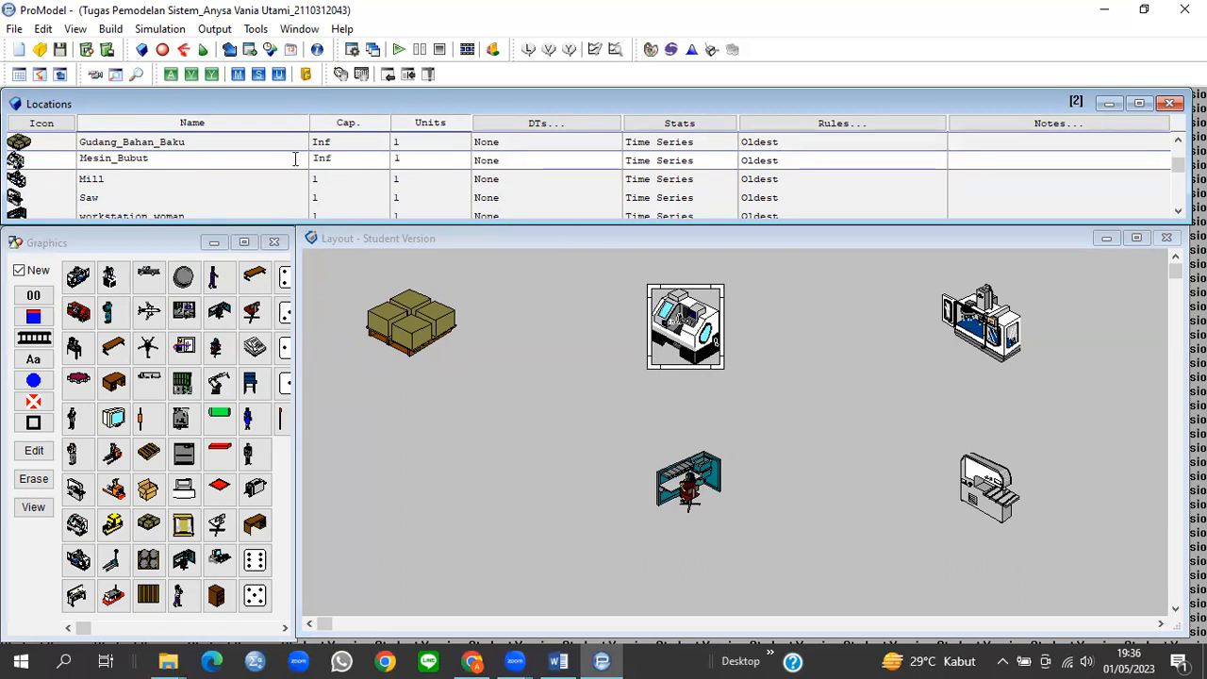
click(129, 177)
drag(128, 177, 64, 182)
text(Mesin_)
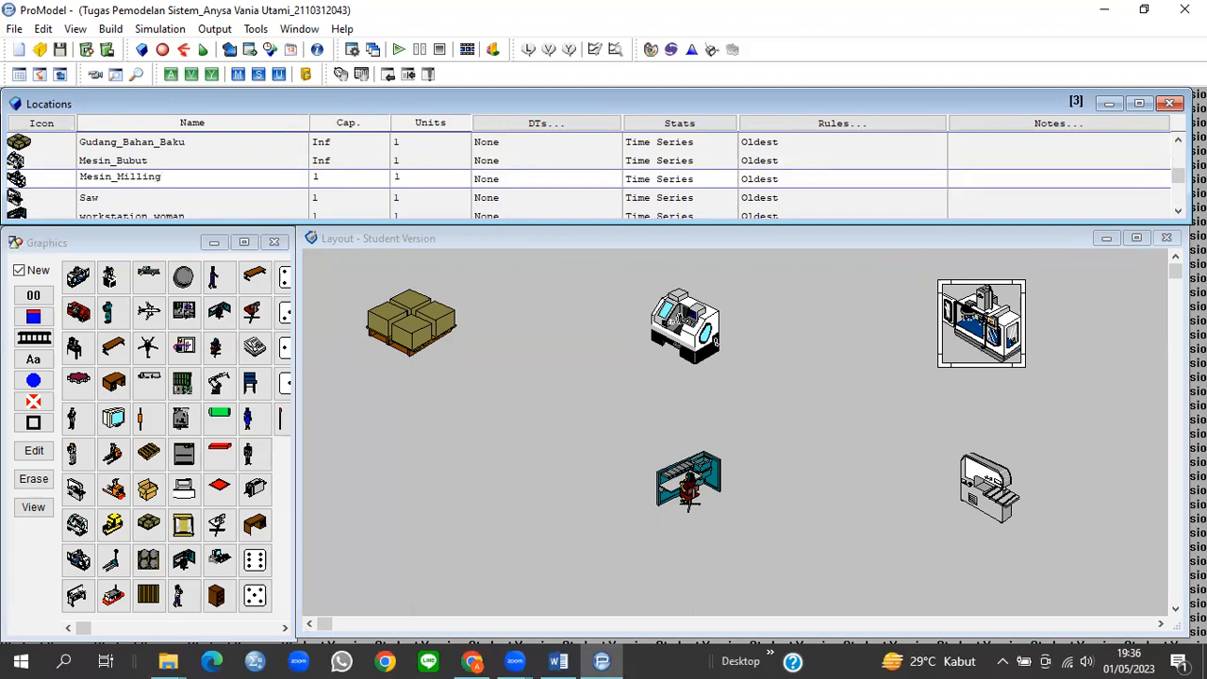
click(318, 179)
Step: Rename Saw and workstation_woman to Mesin_Finishing and Stasiun_QC, each with Inf capacity
click(167, 198)
click(83, 197)
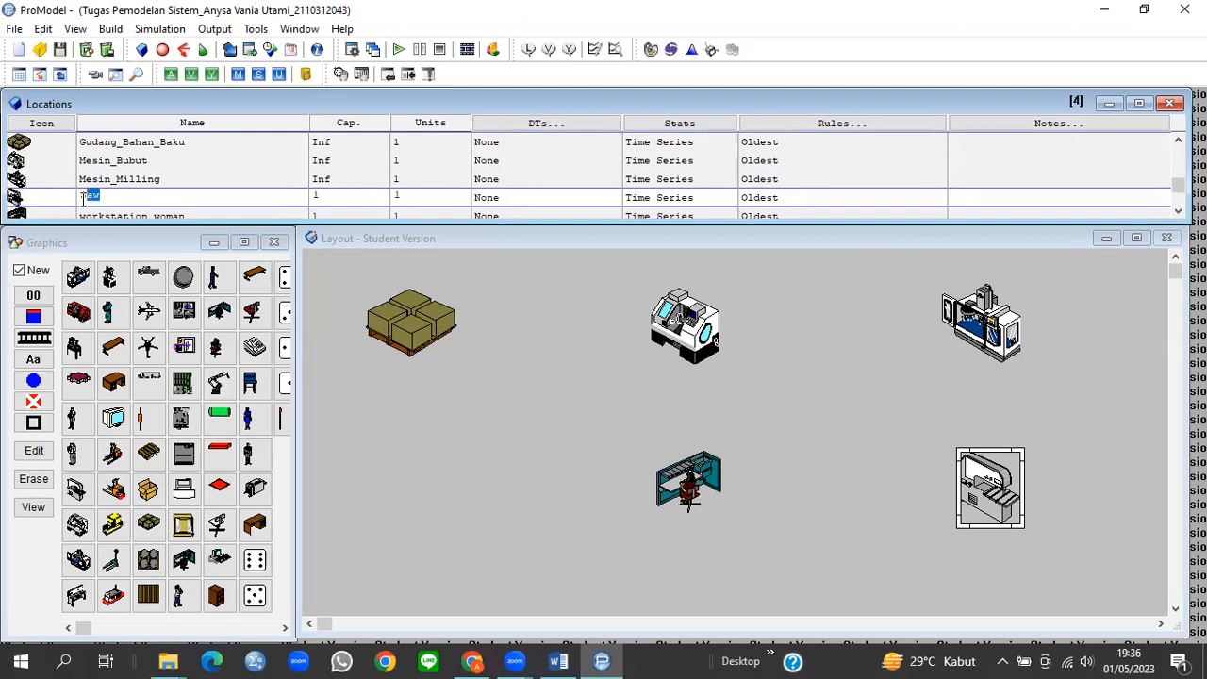
text(Mesin_Finishing)
click(312, 196)
text(I)
key(Down)
drag(198, 196, 75, 200)
text(Stasiun_QC)
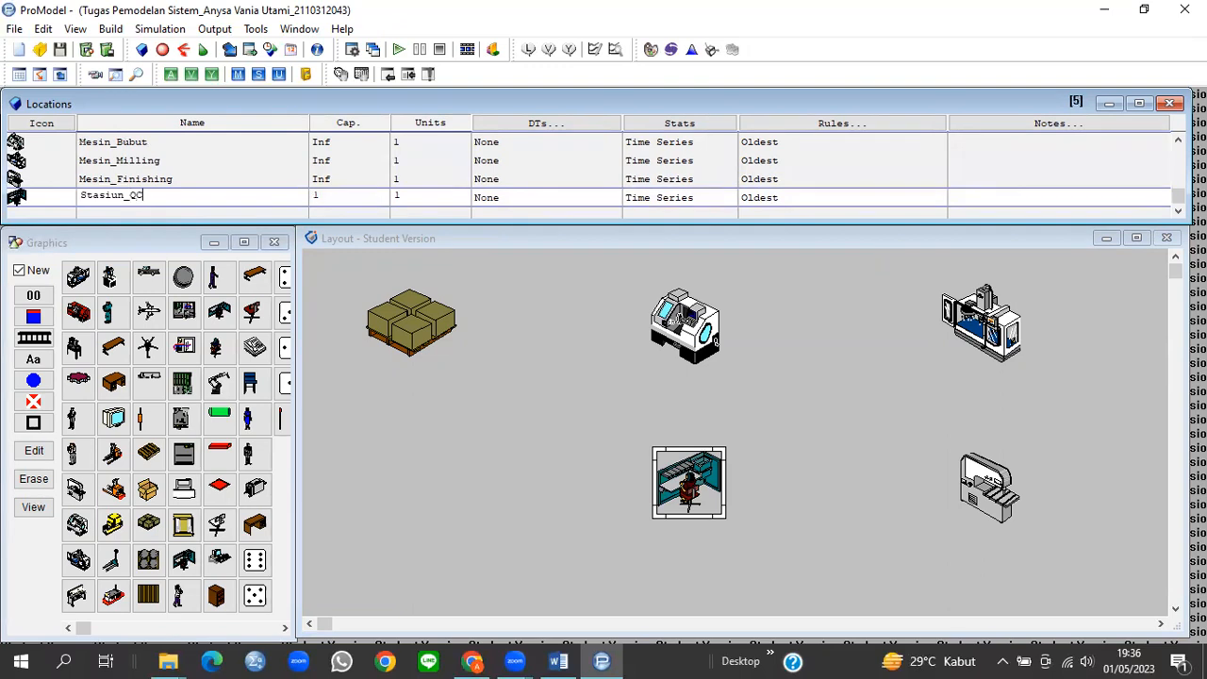
click(326, 196)
scroll(251, 175, up, 4)
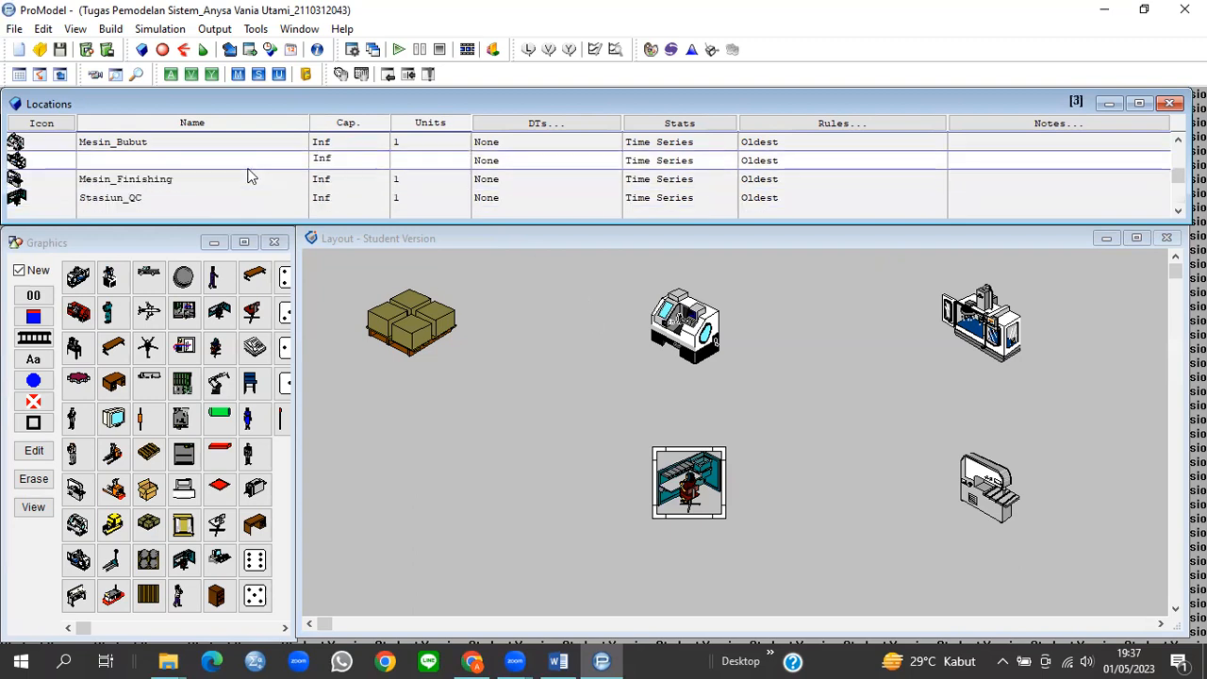
click(438, 342)
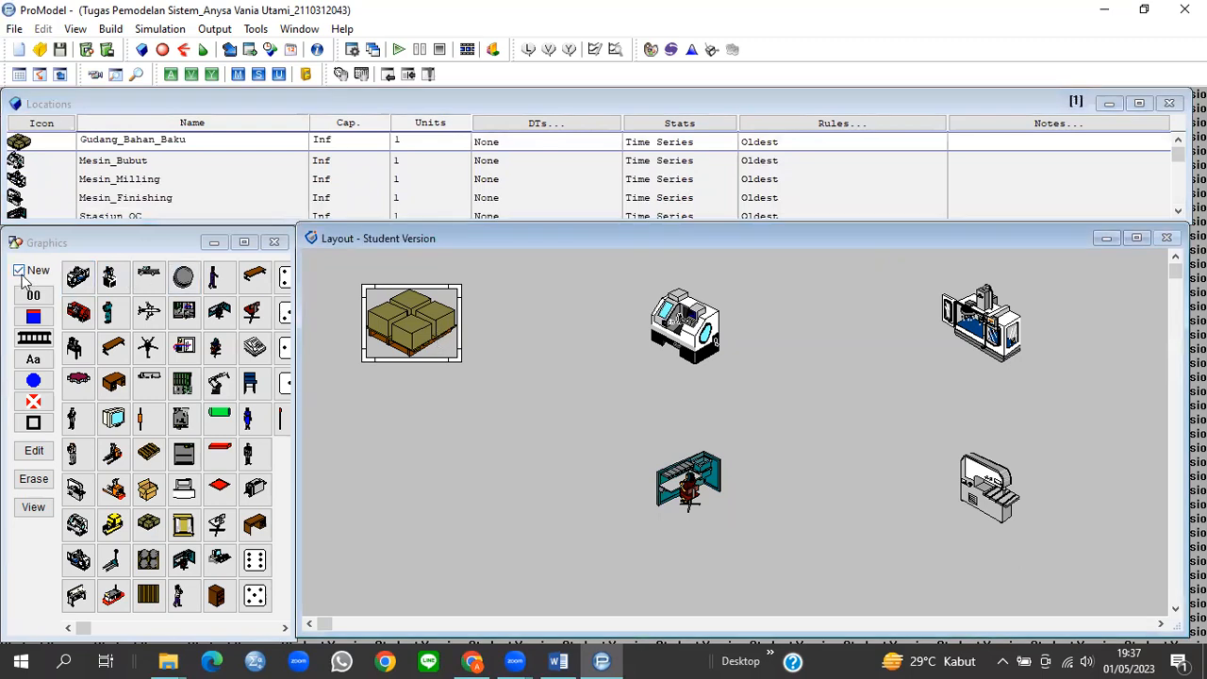
Step: Add a widened counter just below the Gudang_Bahan_Baku pallet graphic
click(20, 271)
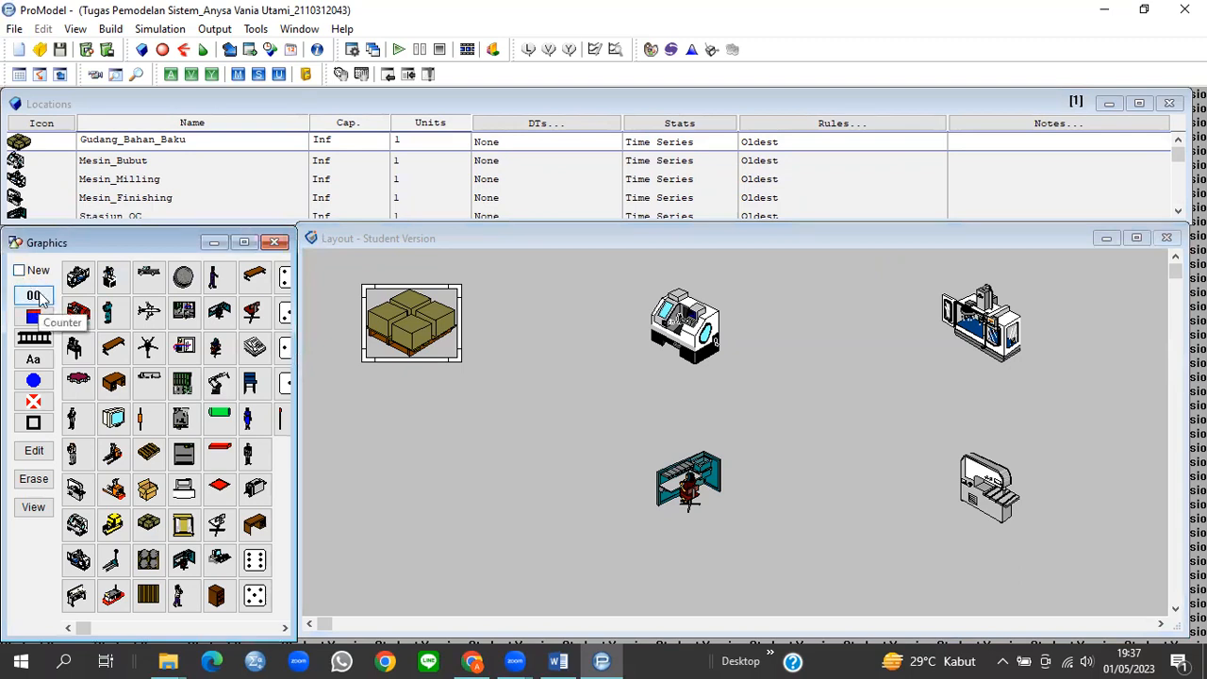
click(38, 300)
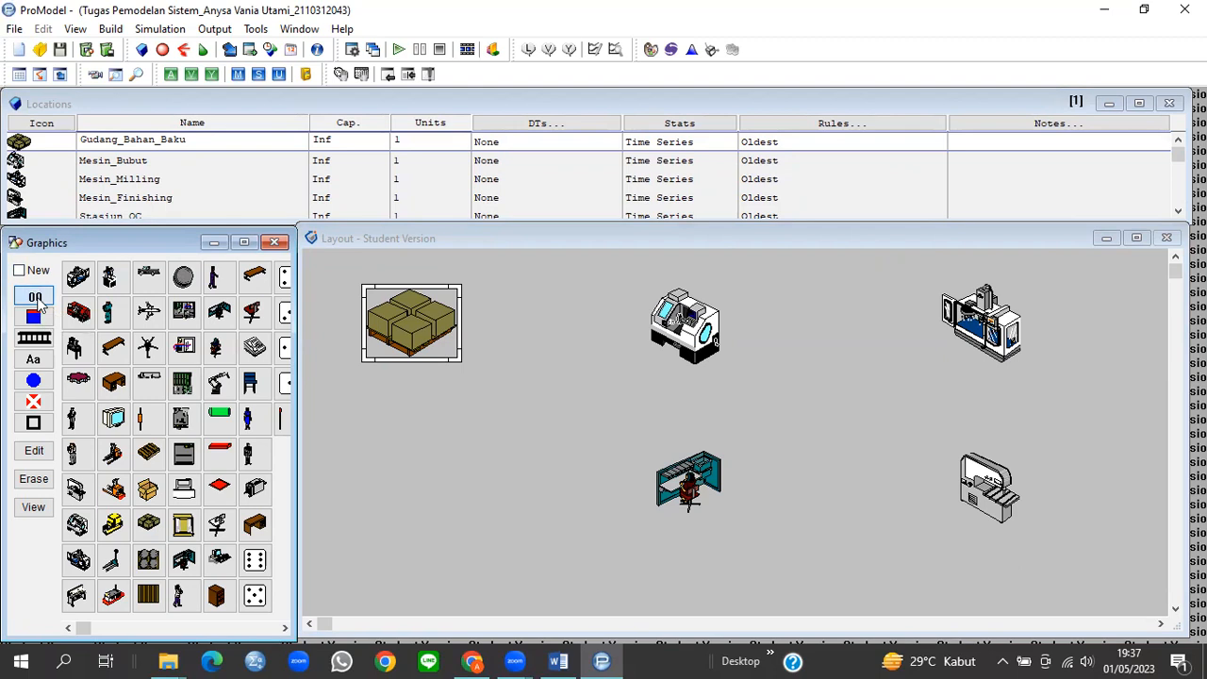
click(443, 343)
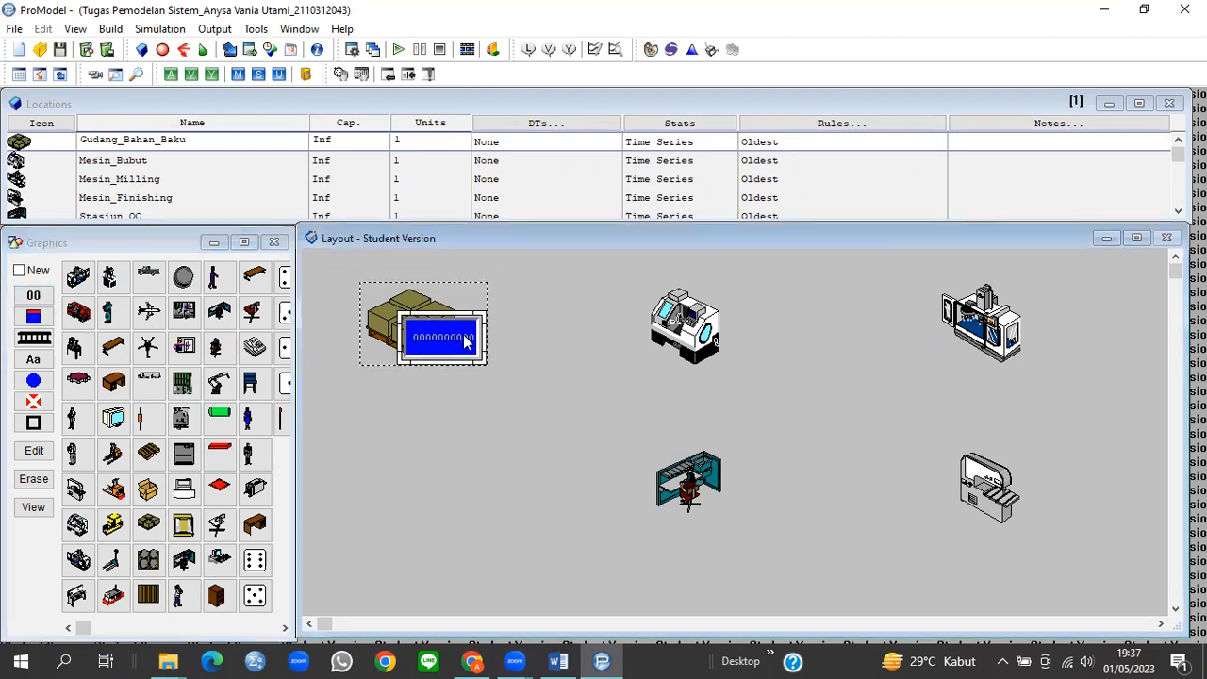
drag(465, 343, 416, 388)
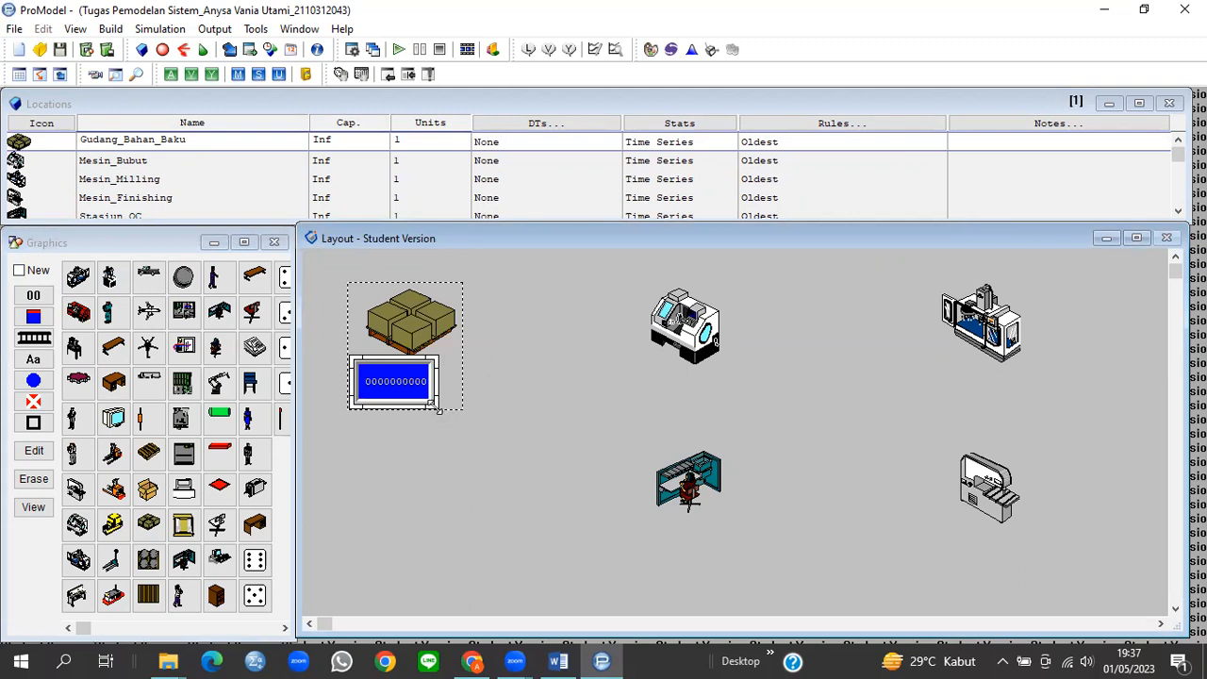
drag(437, 407, 477, 384)
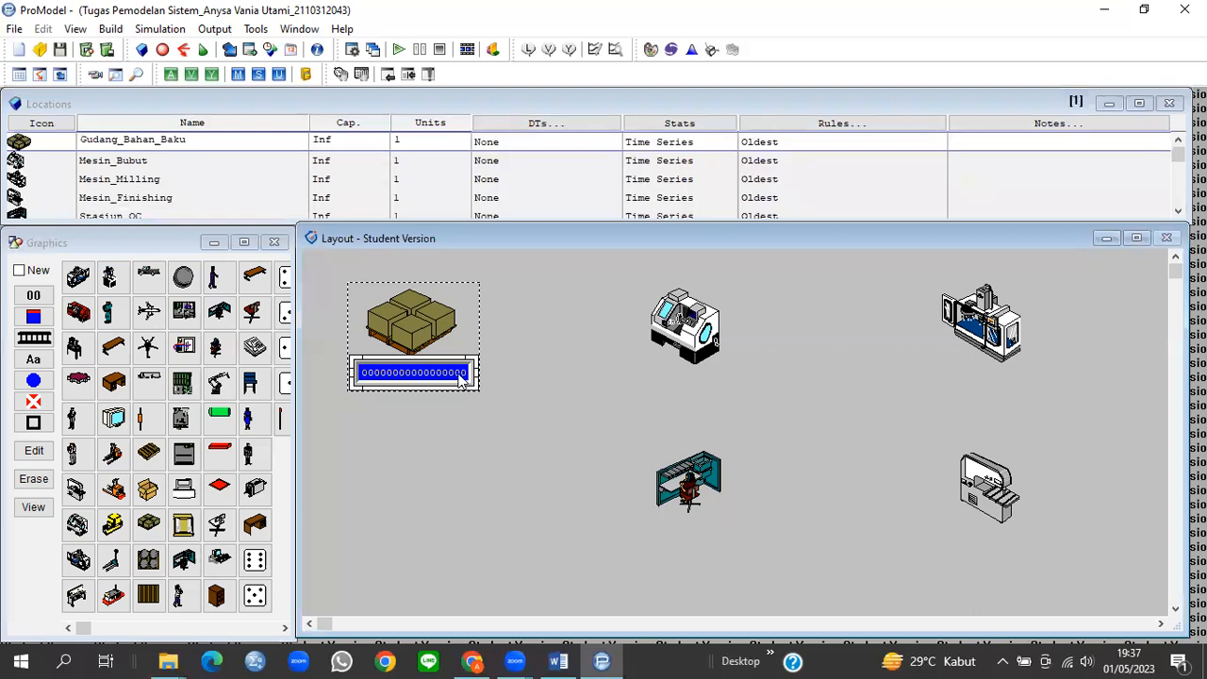
Step: Add a 'Gudang Bahan Baku' name label beneath the counter and re-enable New
click(36, 362)
click(461, 345)
drag(503, 347, 477, 418)
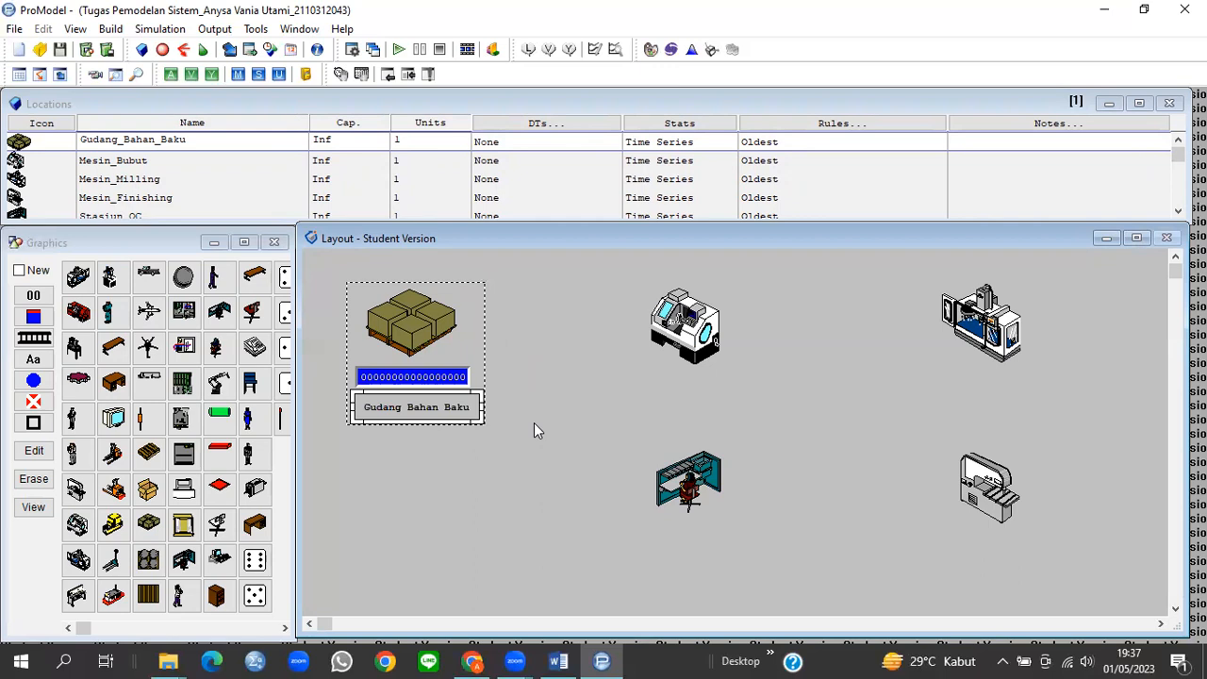
click(18, 272)
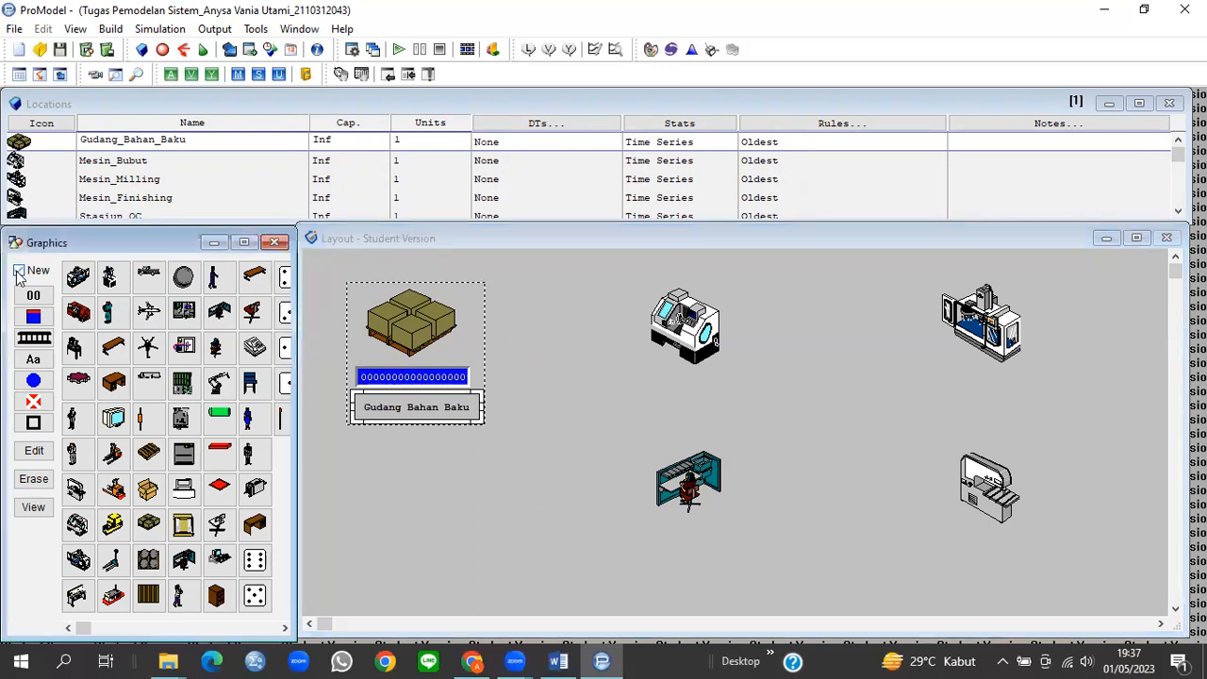
click(564, 374)
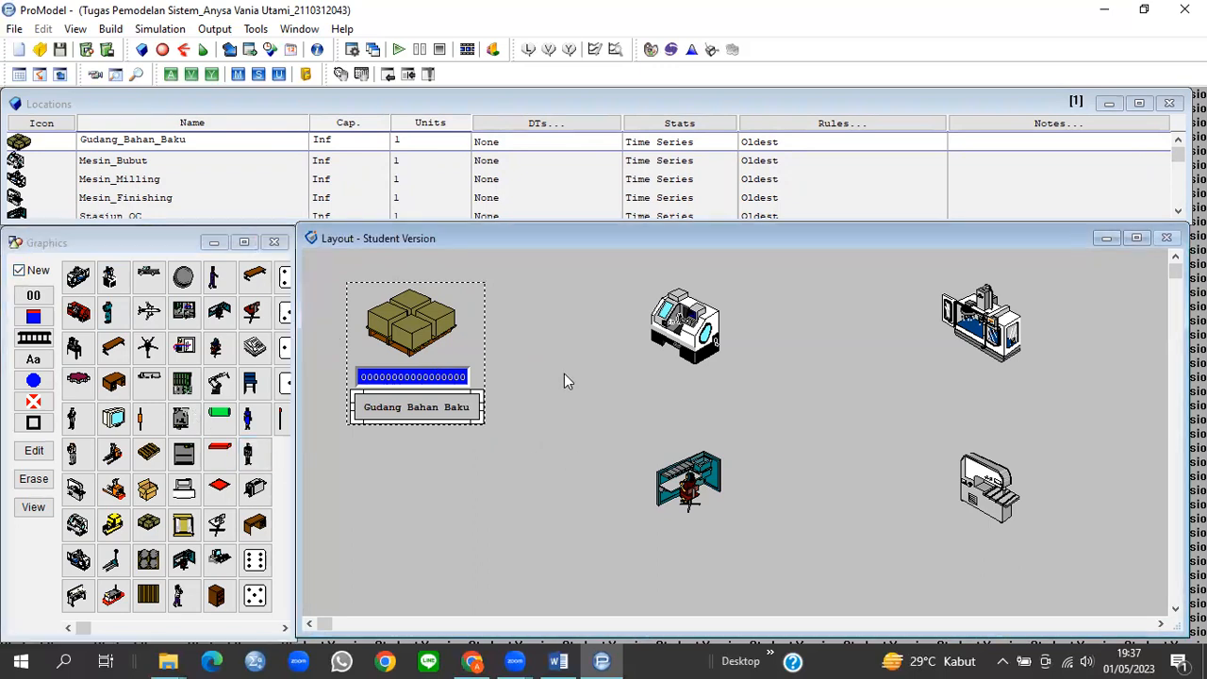
click(706, 315)
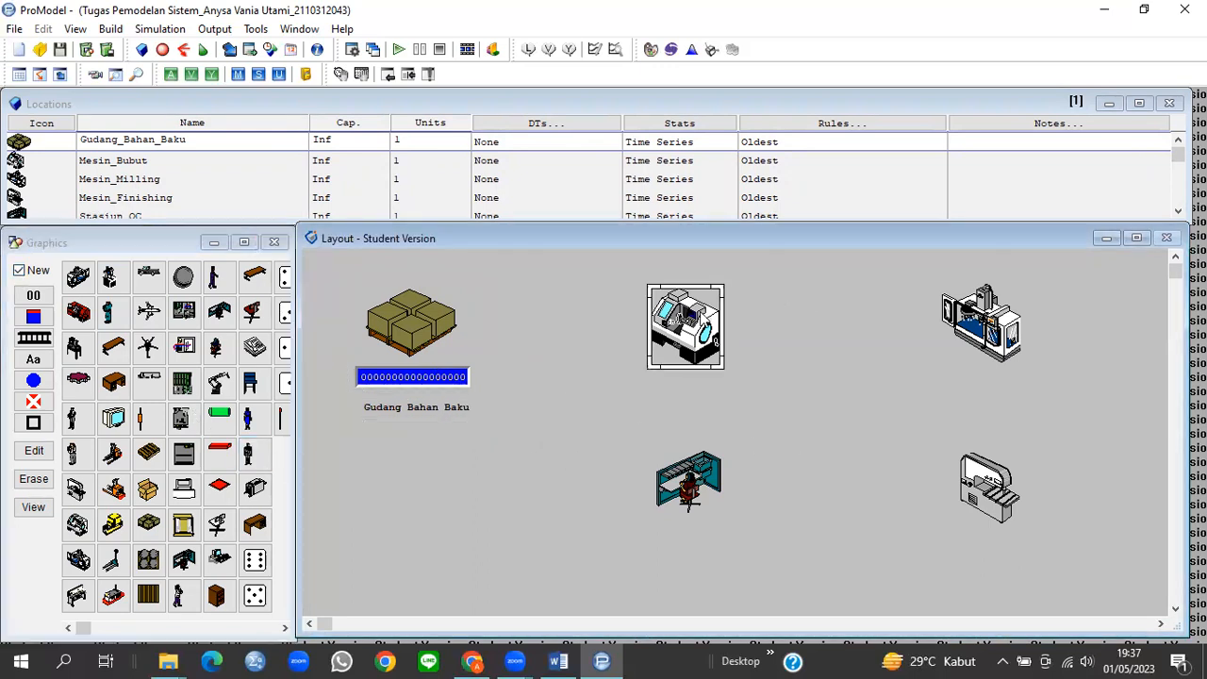
Step: Add a counter directly beneath the Mesin Bubut lathe
click(19, 271)
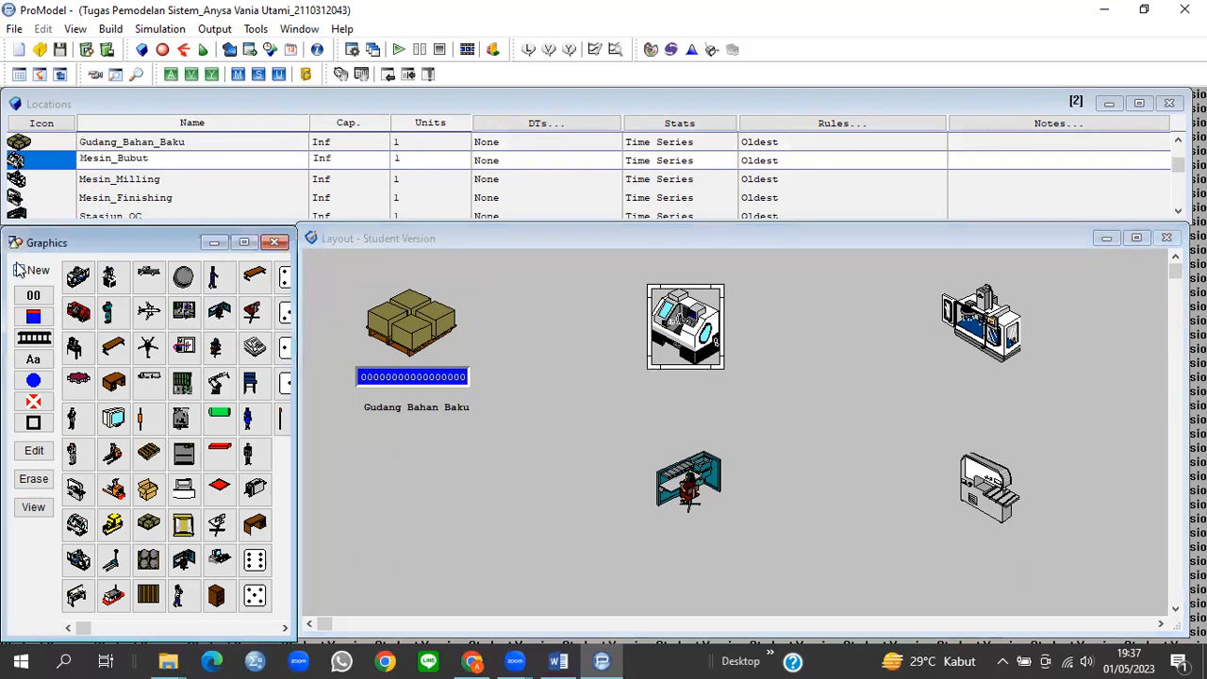
click(33, 296)
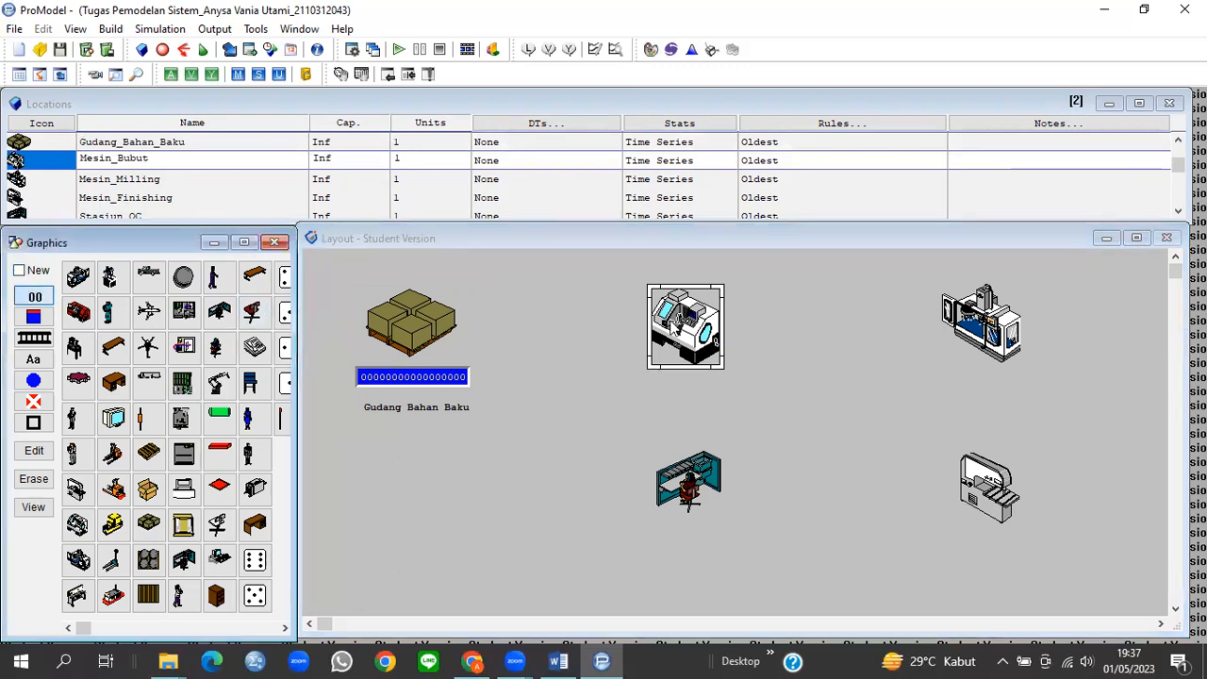
click(703, 326)
drag(739, 325, 734, 380)
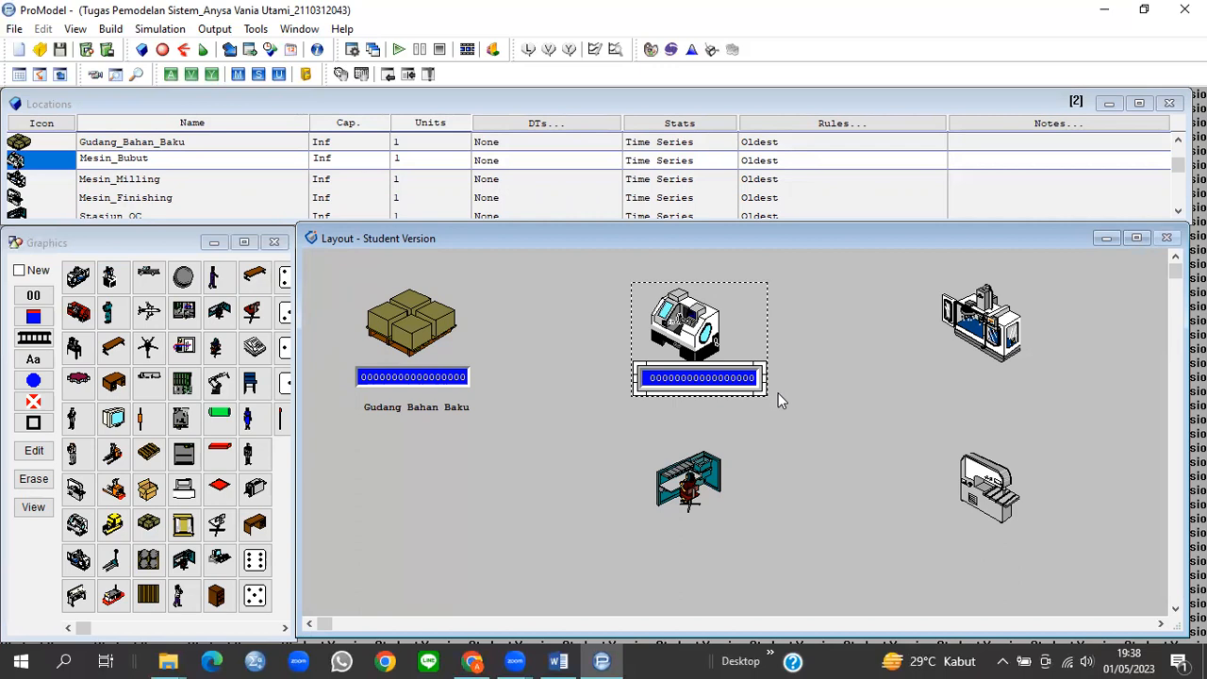
Step: Place a wide, flat 'Mesin Bubut' name label below its counter and re-enable New
click(34, 360)
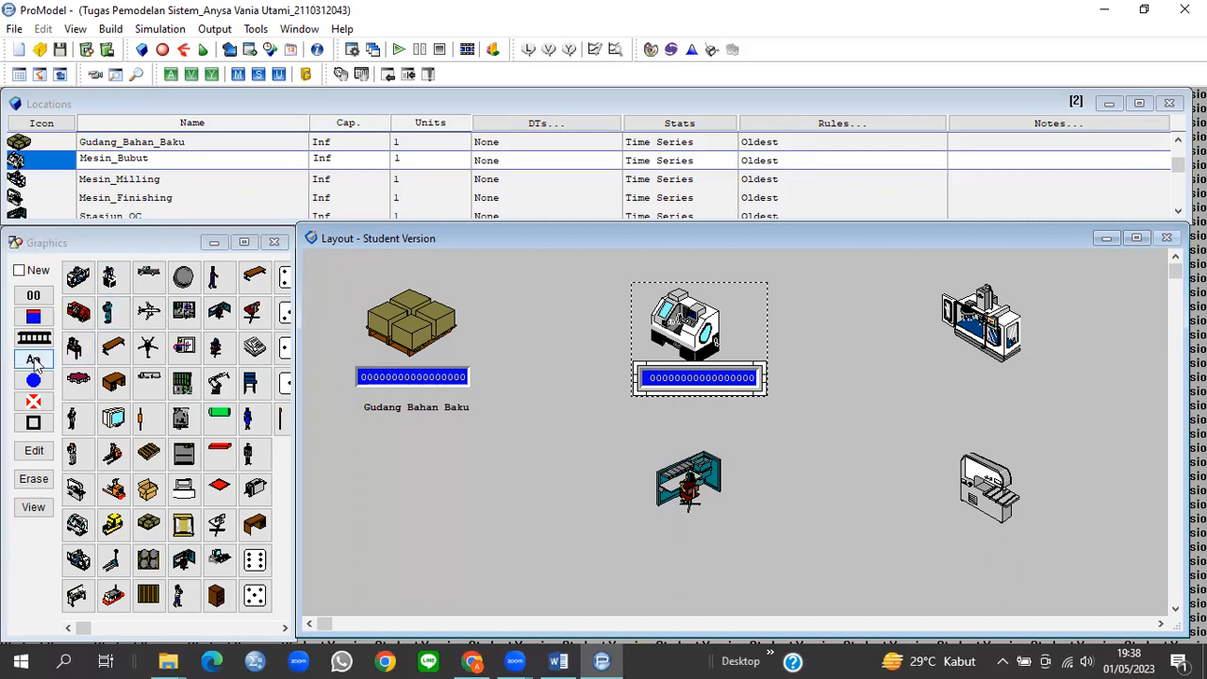
click(728, 357)
drag(772, 345, 754, 431)
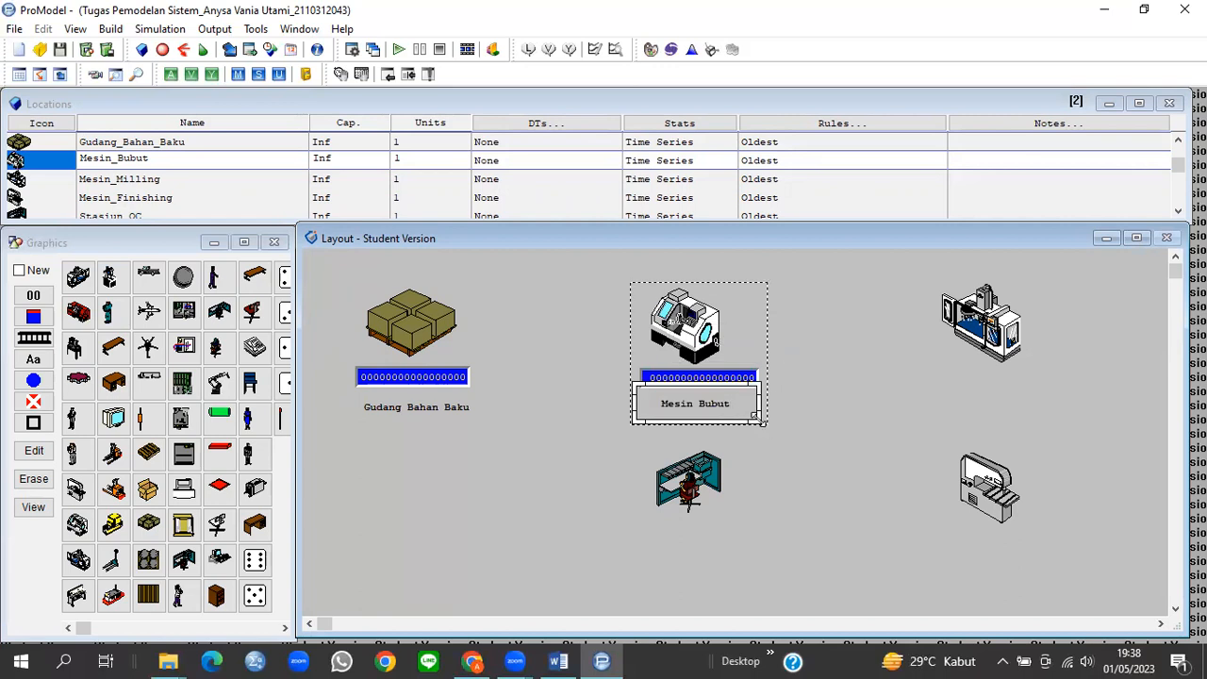
mouse_move(759, 419)
mouse_down()
mouse_move(772, 424)
mouse_move(773, 409)
mouse_move(748, 412)
mouse_up()
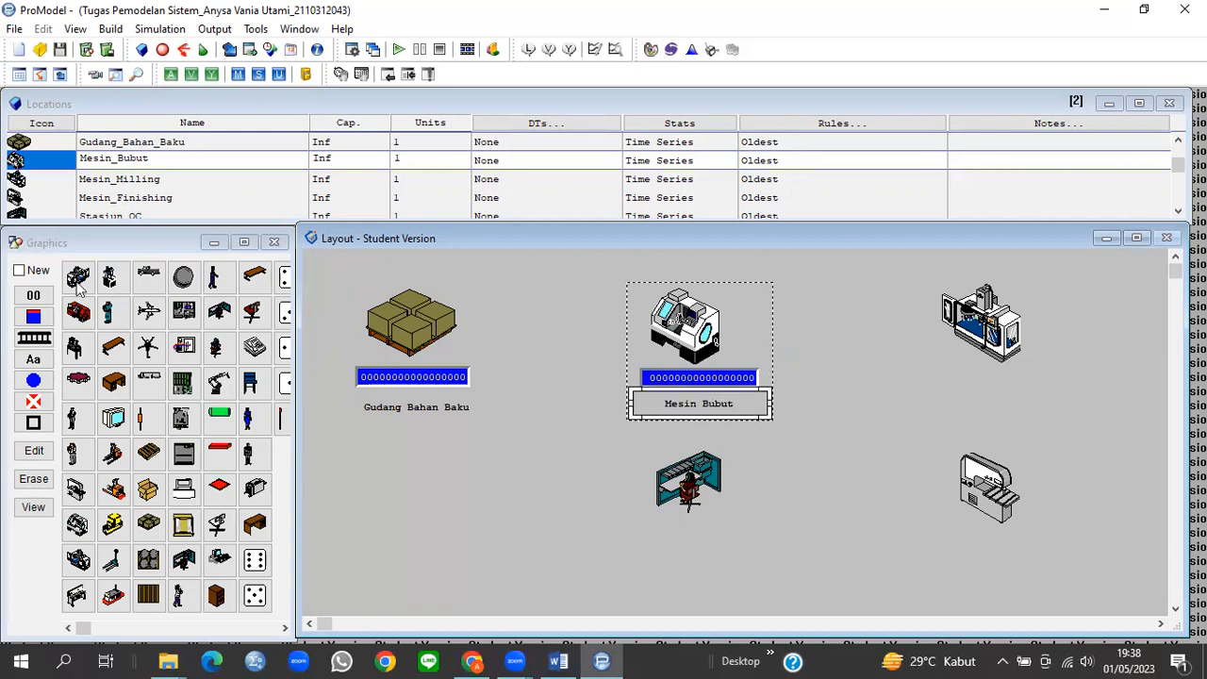
click(19, 269)
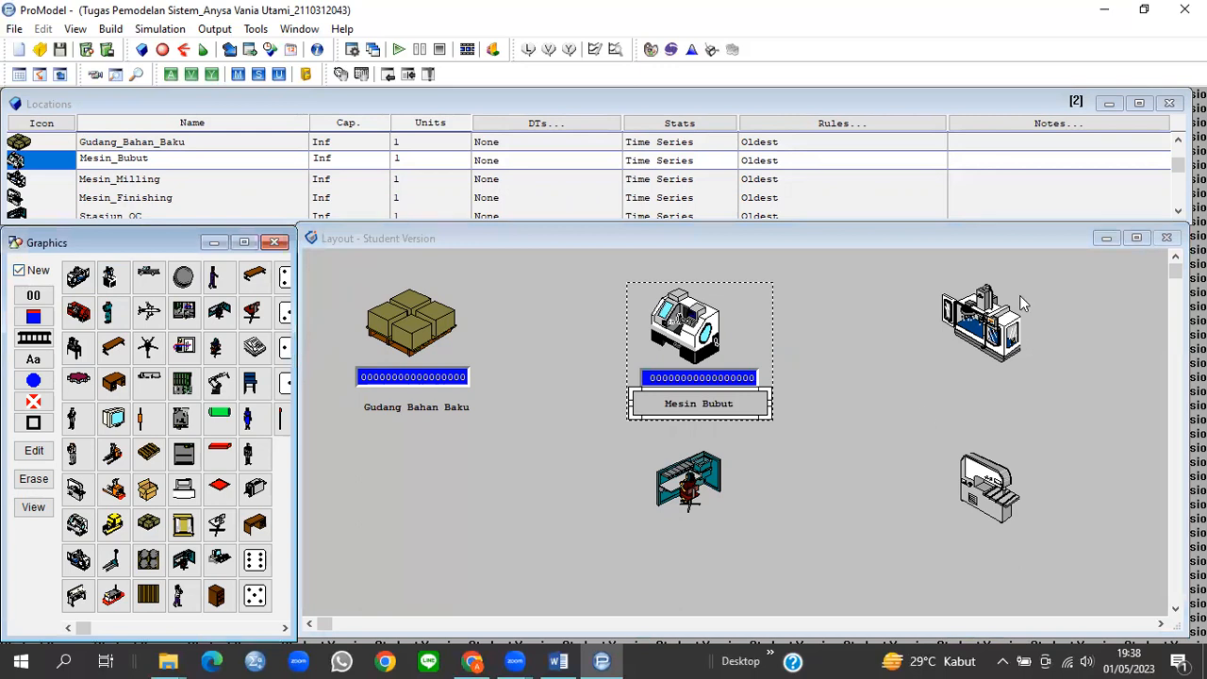
click(1005, 322)
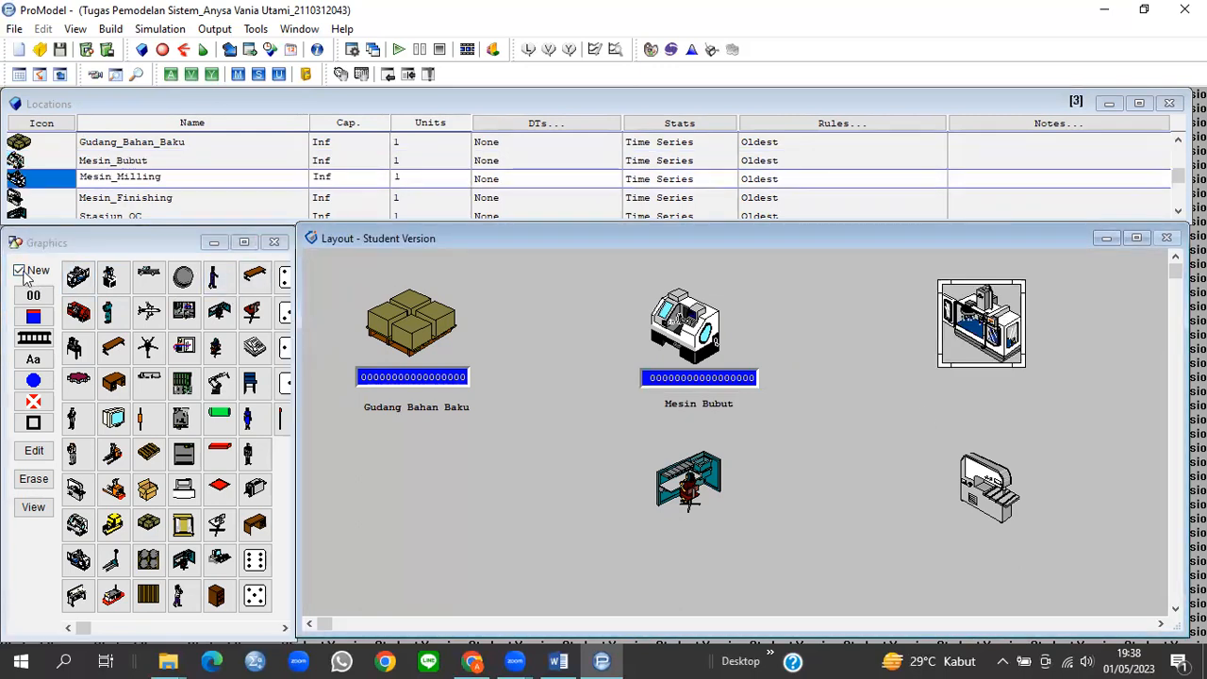
Step: Add a counter below the Mesin Milling machine
click(19, 270)
click(34, 296)
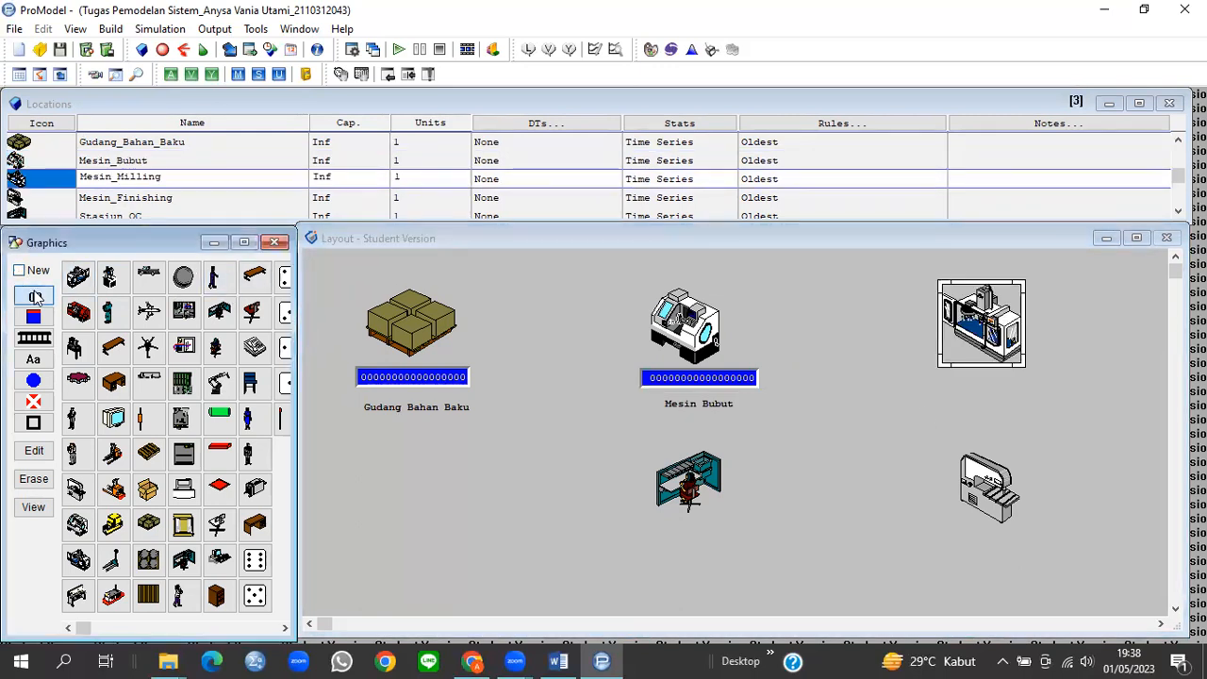
click(970, 338)
click(970, 336)
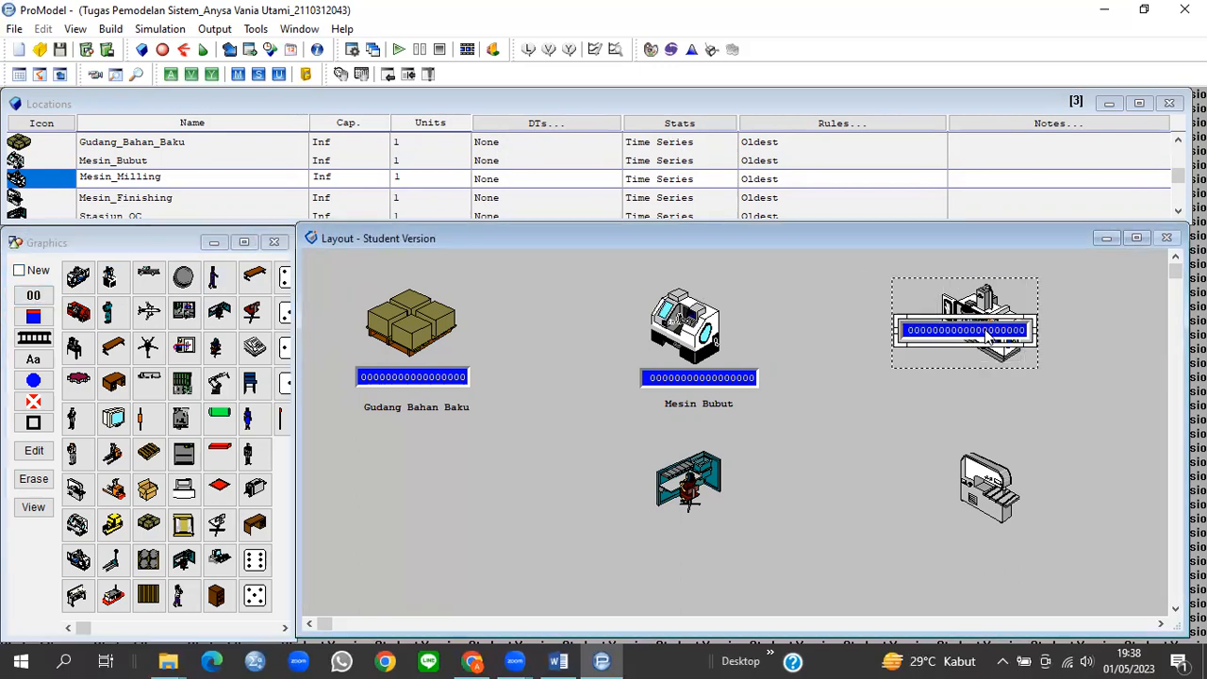
drag(988, 340, 1059, 397)
Step: Place a 'Mesin Milling' name label beneath its counter and re-enable New
click(33, 359)
click(1047, 346)
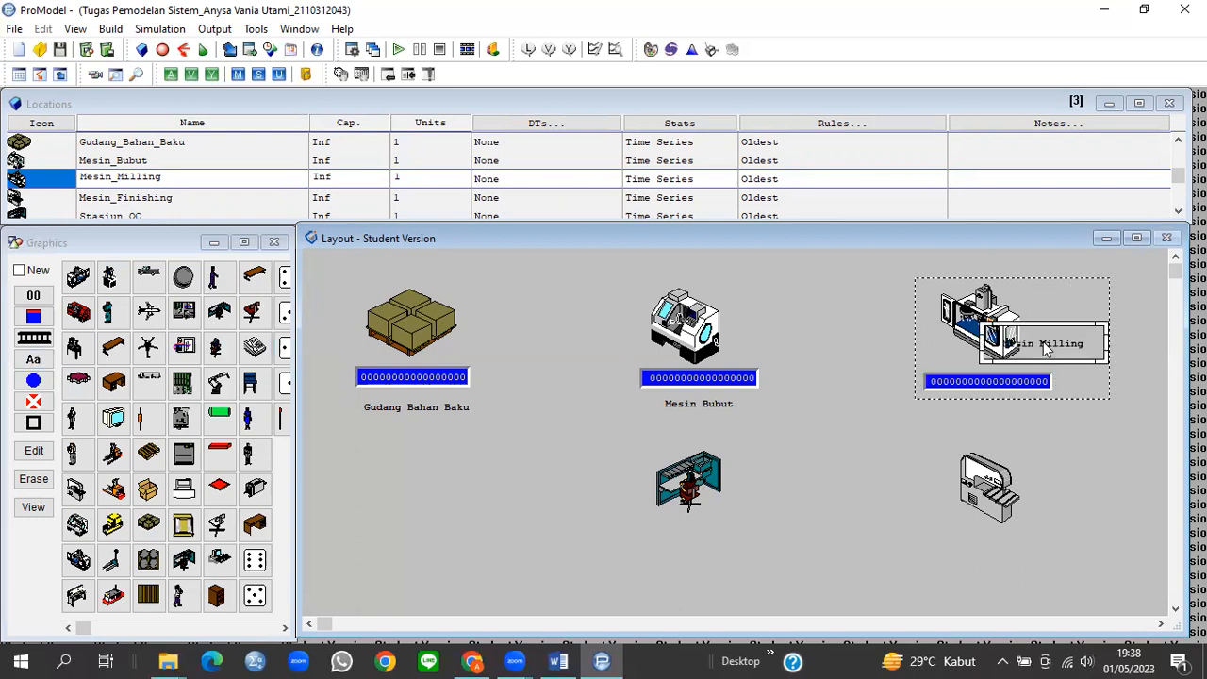
drag(987, 384, 1053, 418)
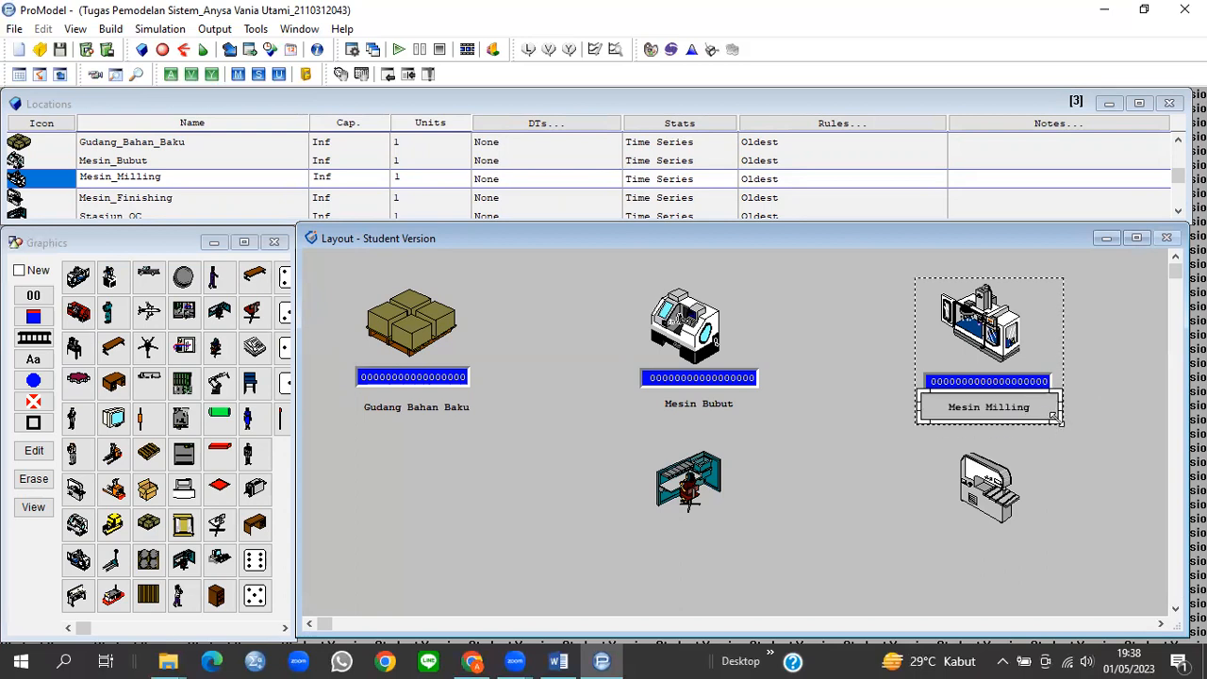
click(984, 519)
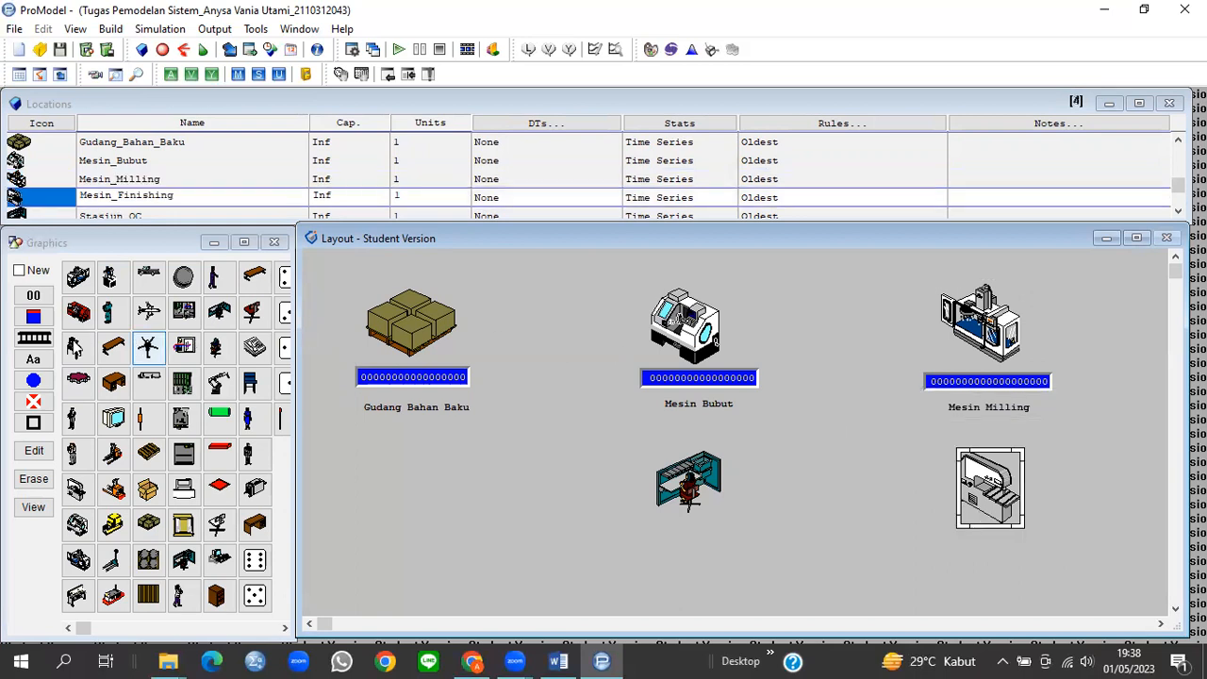
click(984, 347)
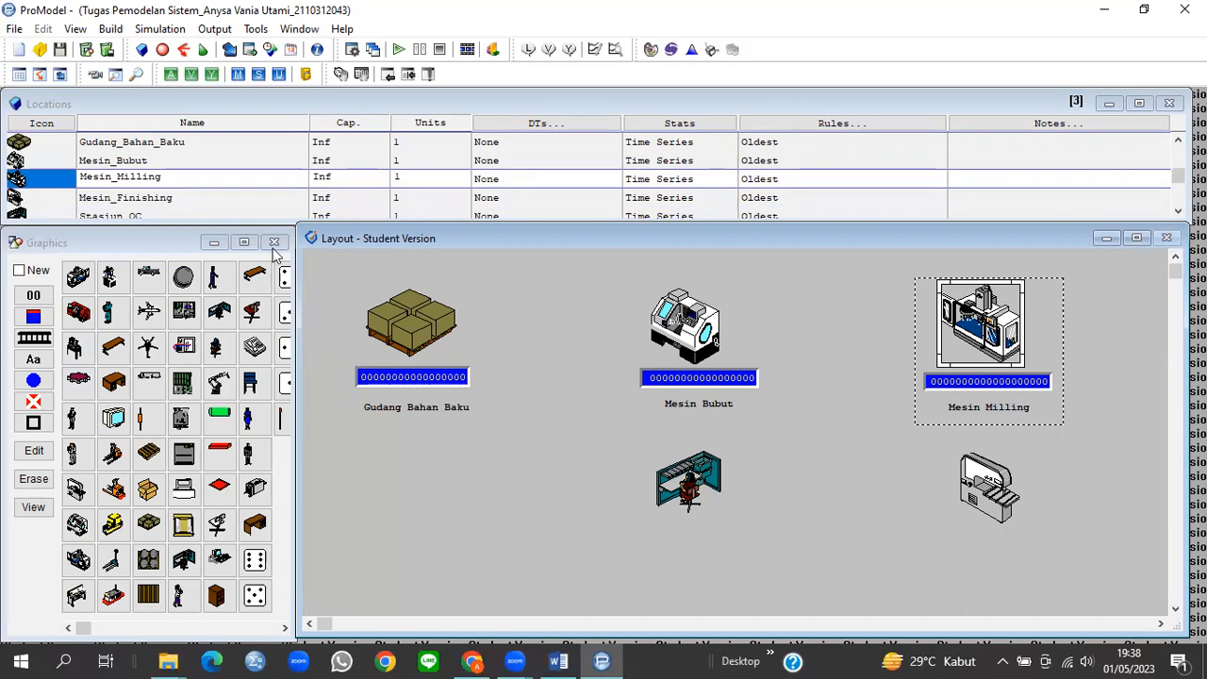
click(21, 271)
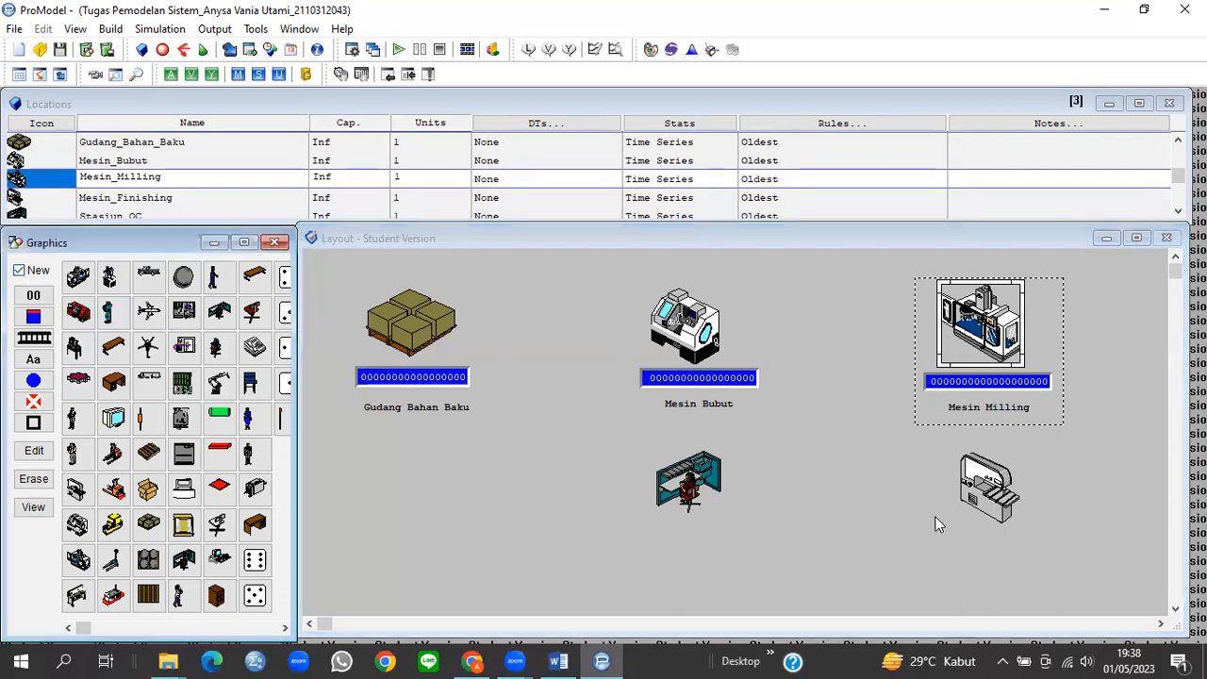
click(947, 454)
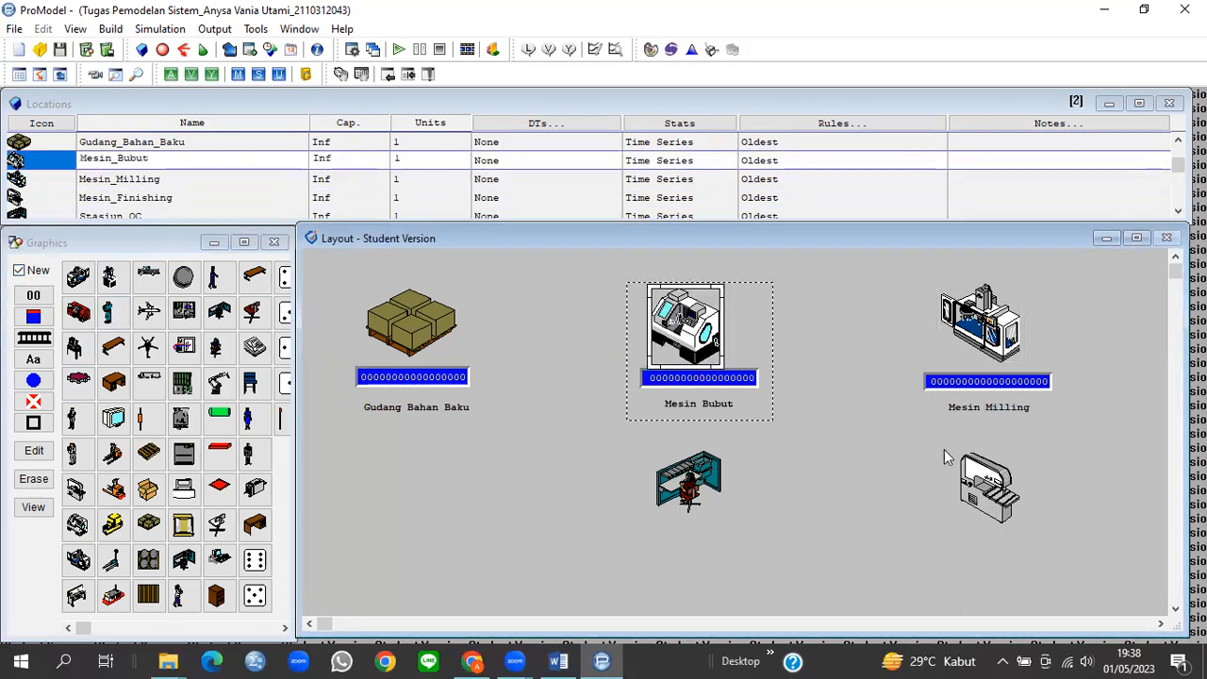
click(1004, 485)
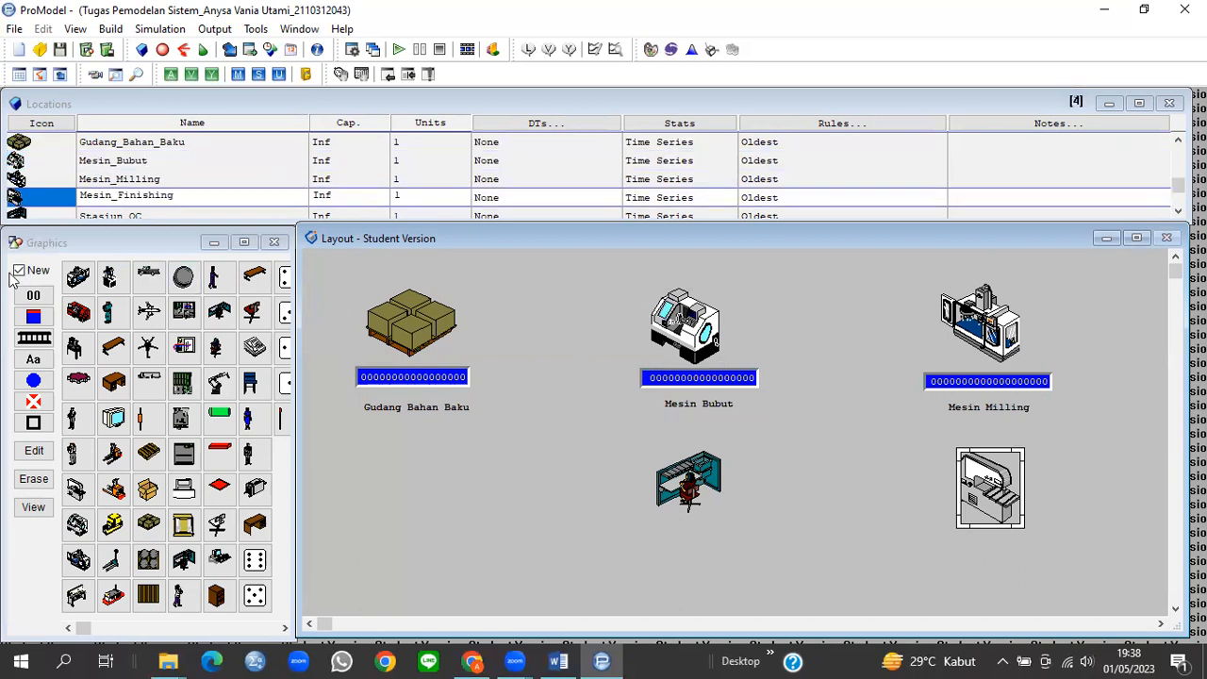
Step: Add a counter below the Mesin Finishing machine
click(19, 271)
click(32, 294)
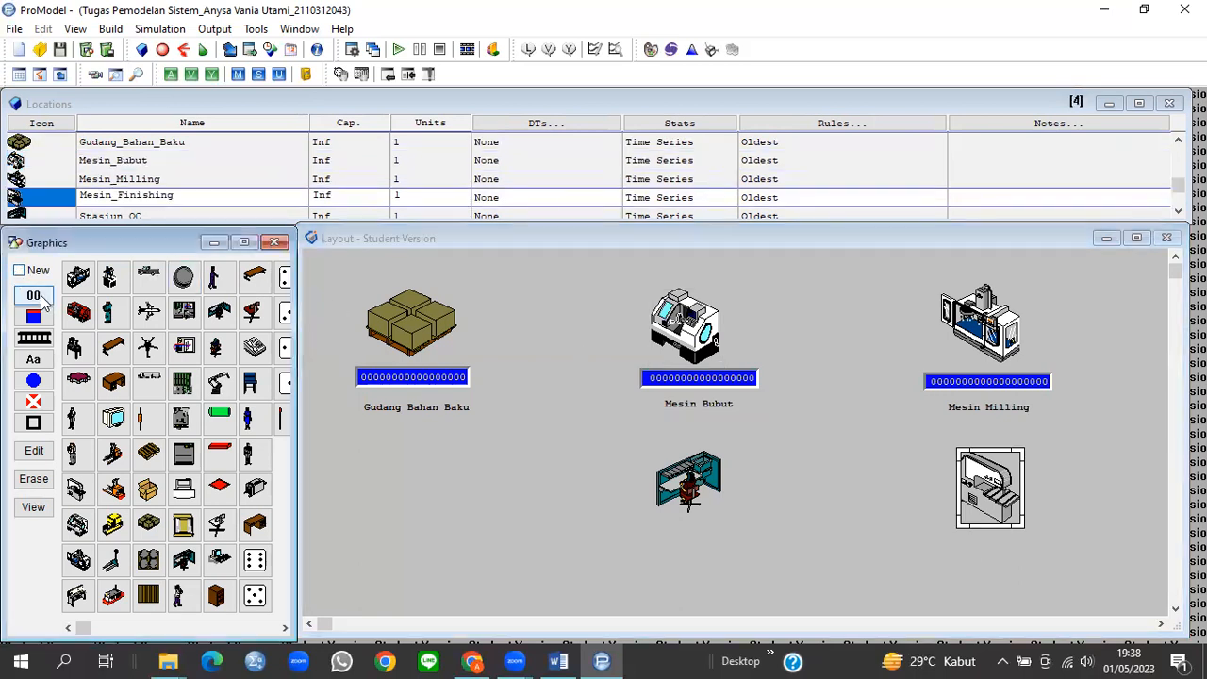
click(1017, 509)
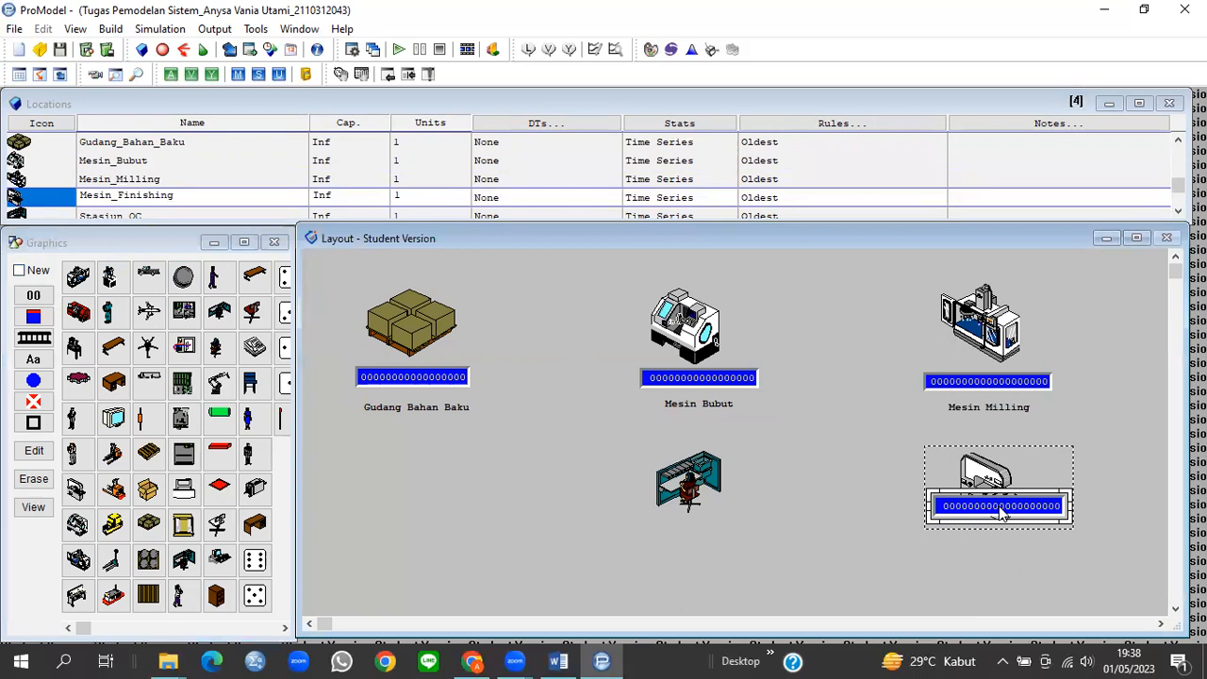
drag(1016, 509, 1016, 539)
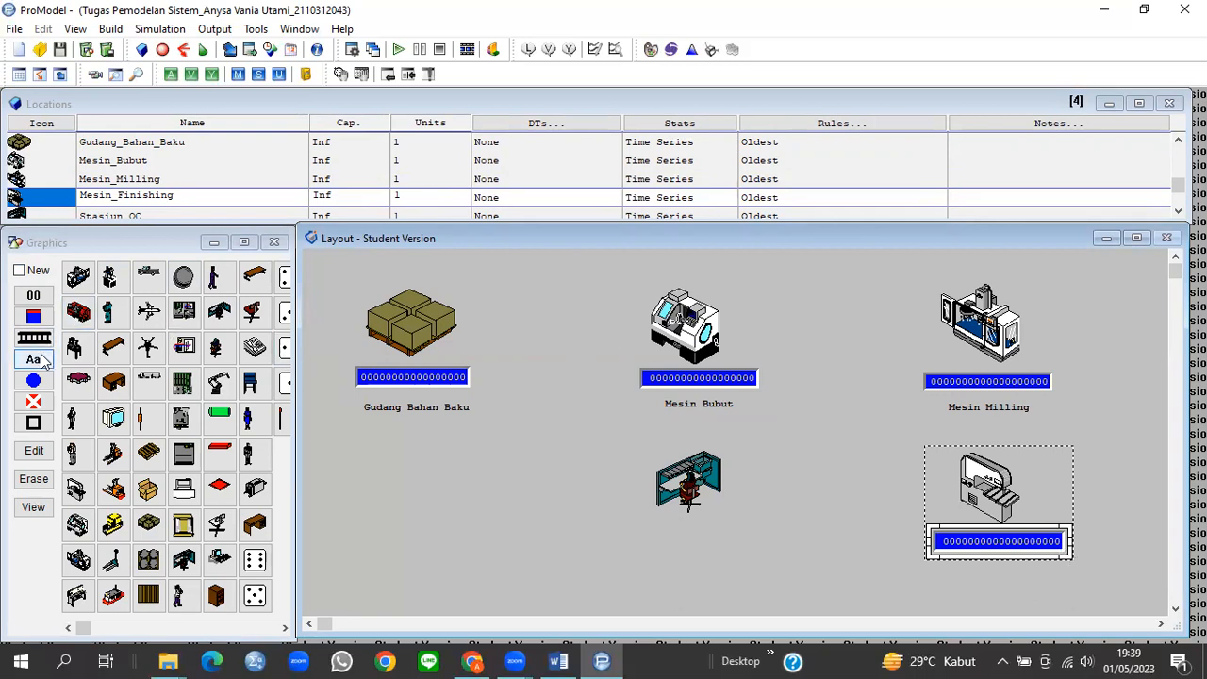
Step: Place a 'Mesin Finishing' name label under its counter and re-enable New
click(1037, 482)
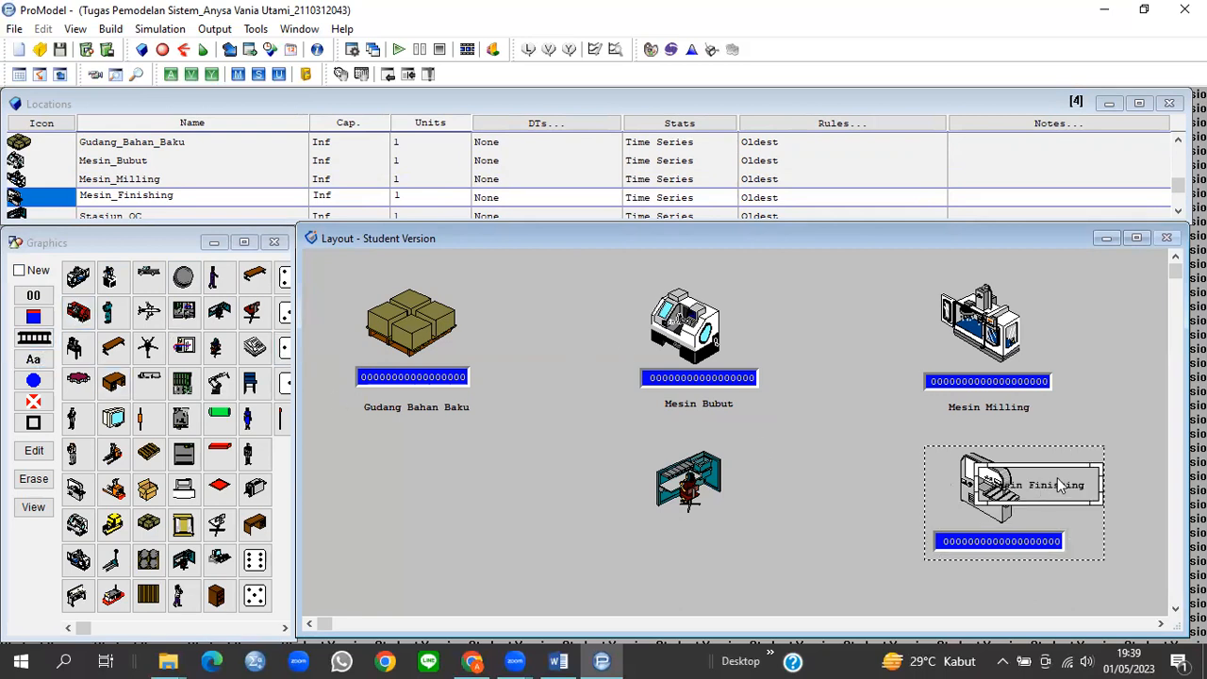
drag(1053, 552, 1065, 577)
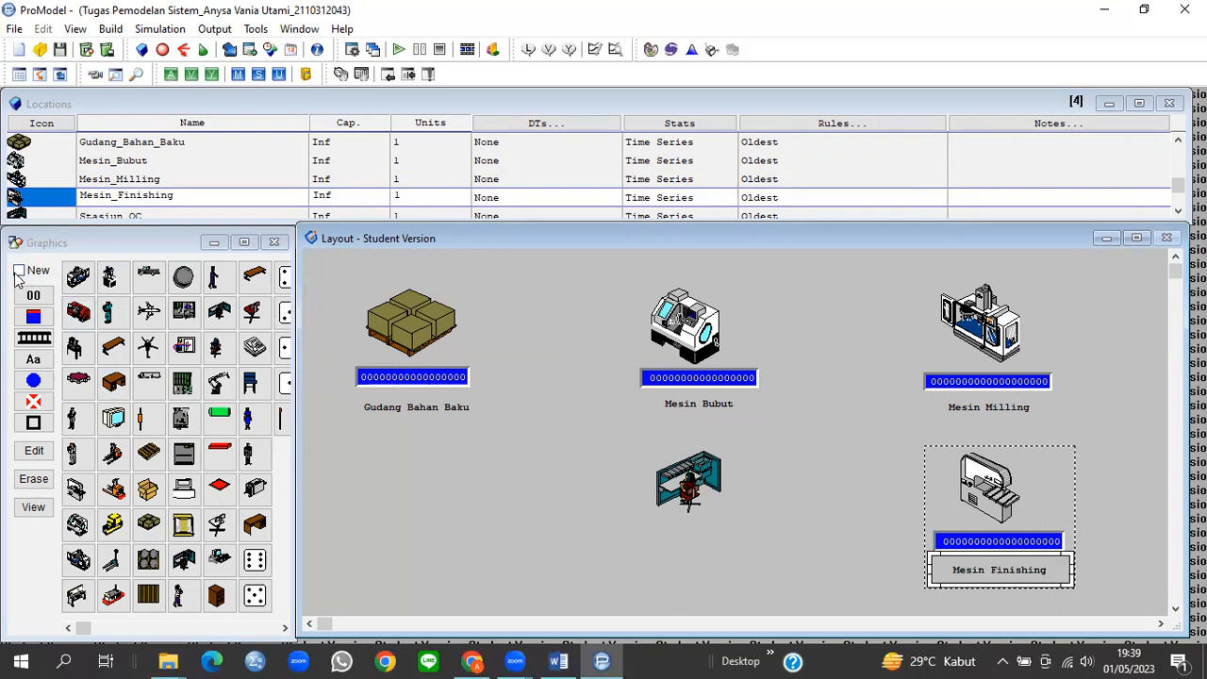
click(19, 270)
click(688, 483)
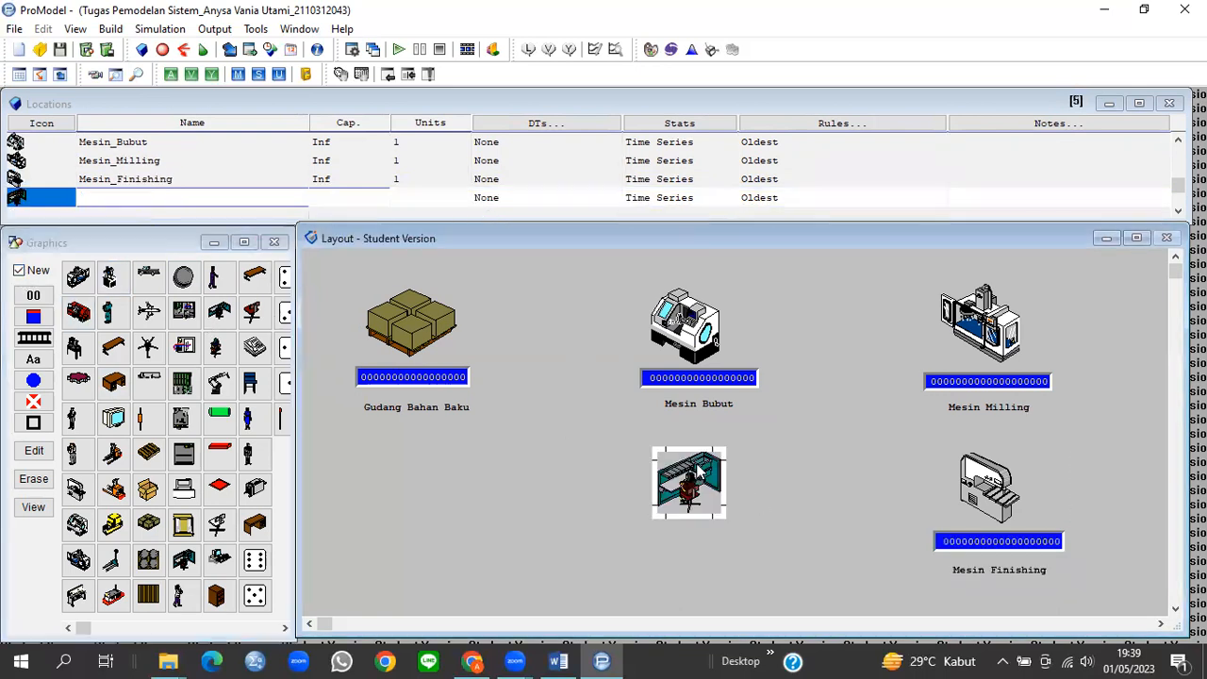
Step: Add a counter below the Stasiun QC station
click(19, 271)
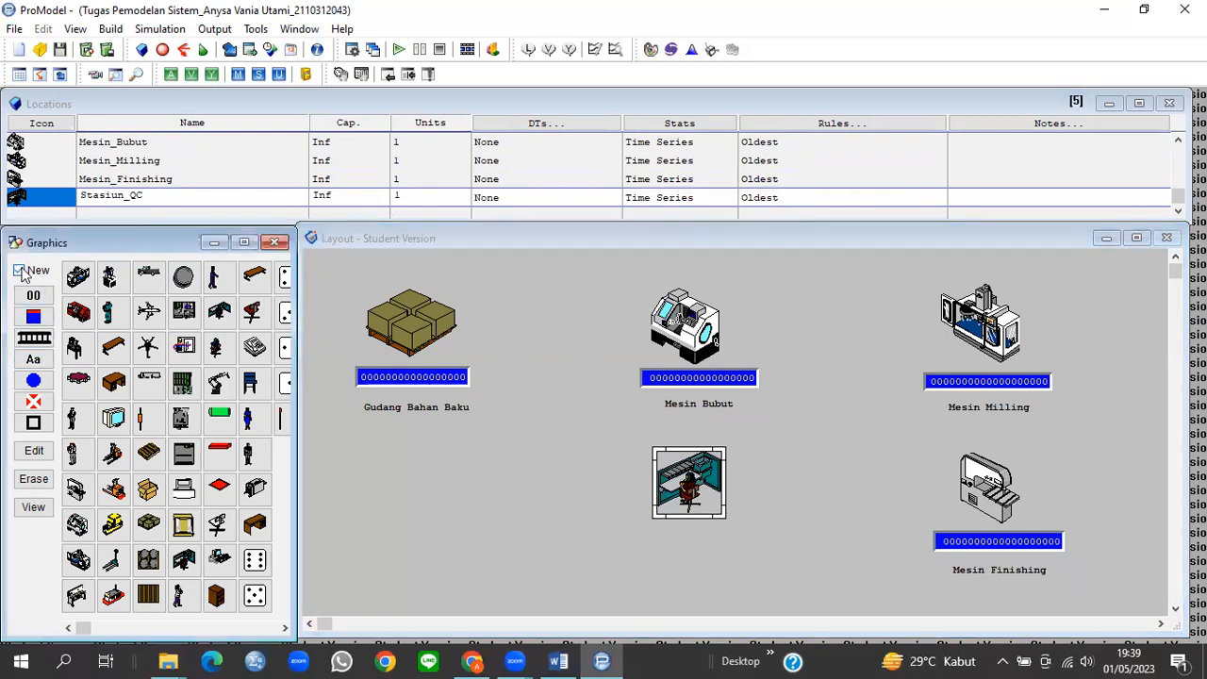
click(35, 298)
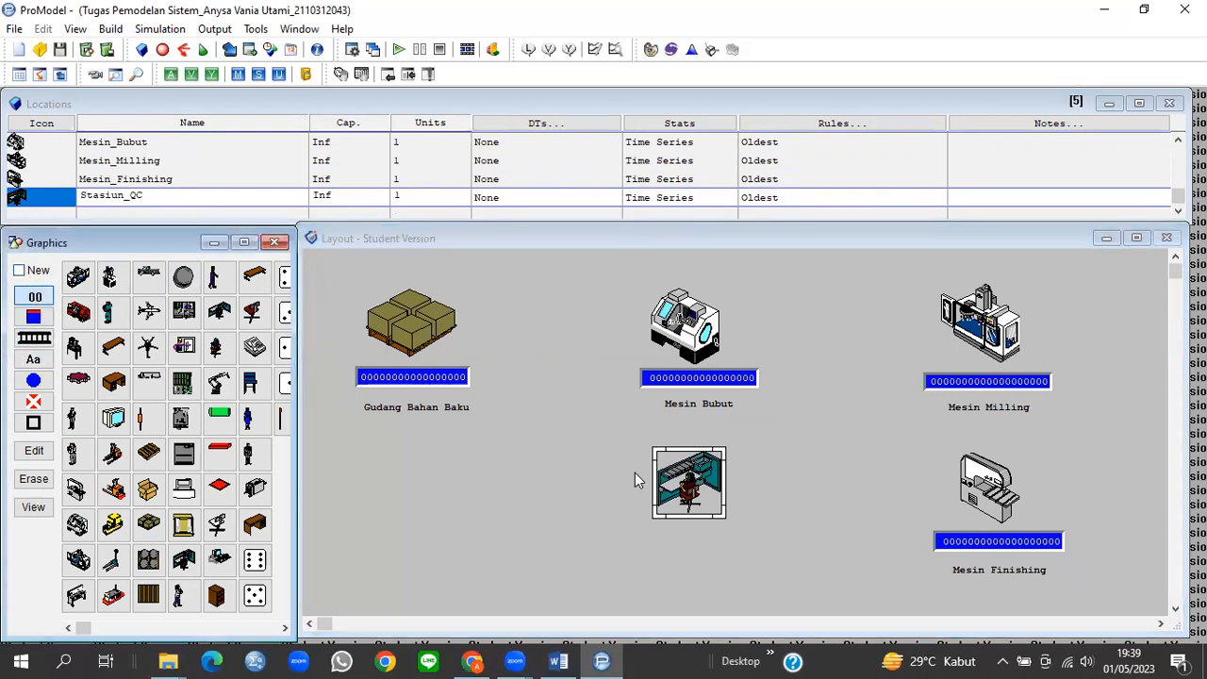
click(692, 481)
drag(722, 480, 724, 537)
Step: Place a 'Stasiun QC' name label beneath its counter and re-enable New
click(34, 359)
click(732, 512)
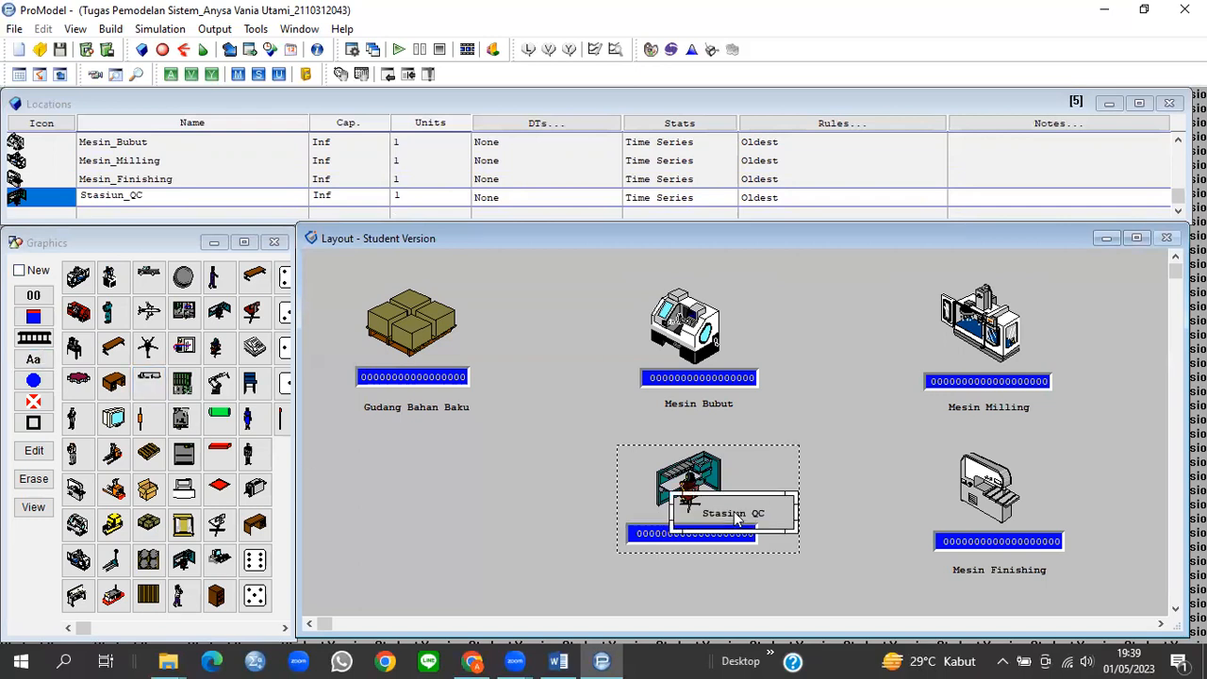
drag(773, 544, 764, 576)
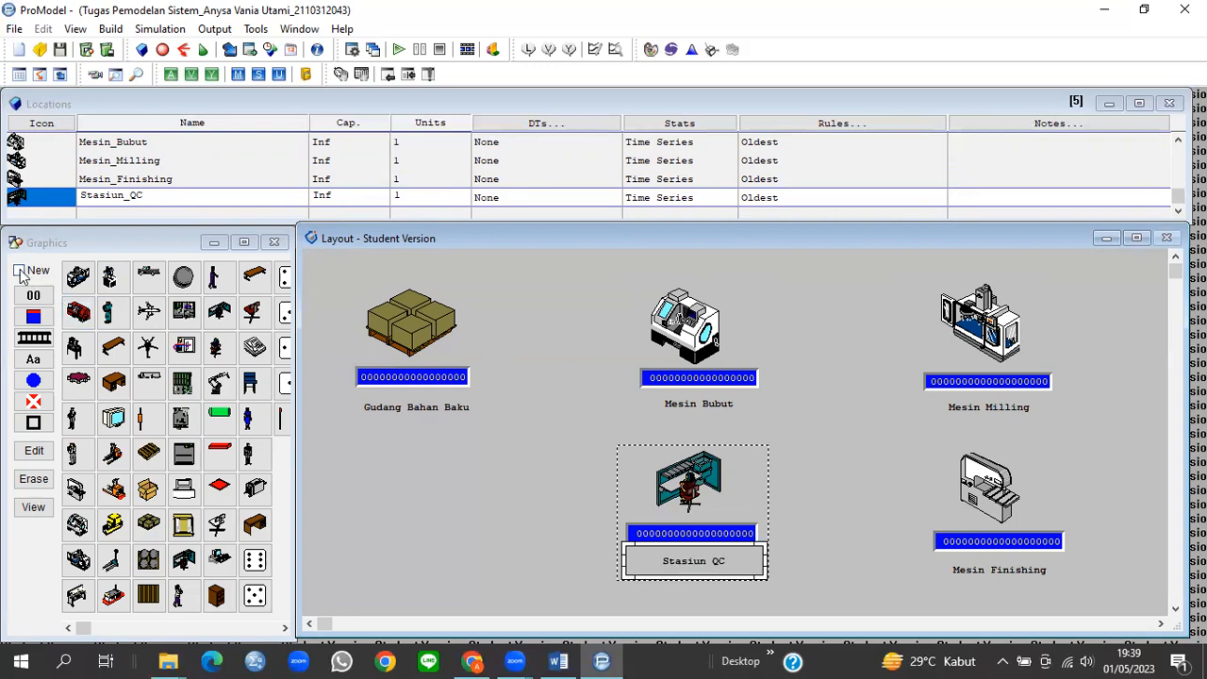
click(18, 270)
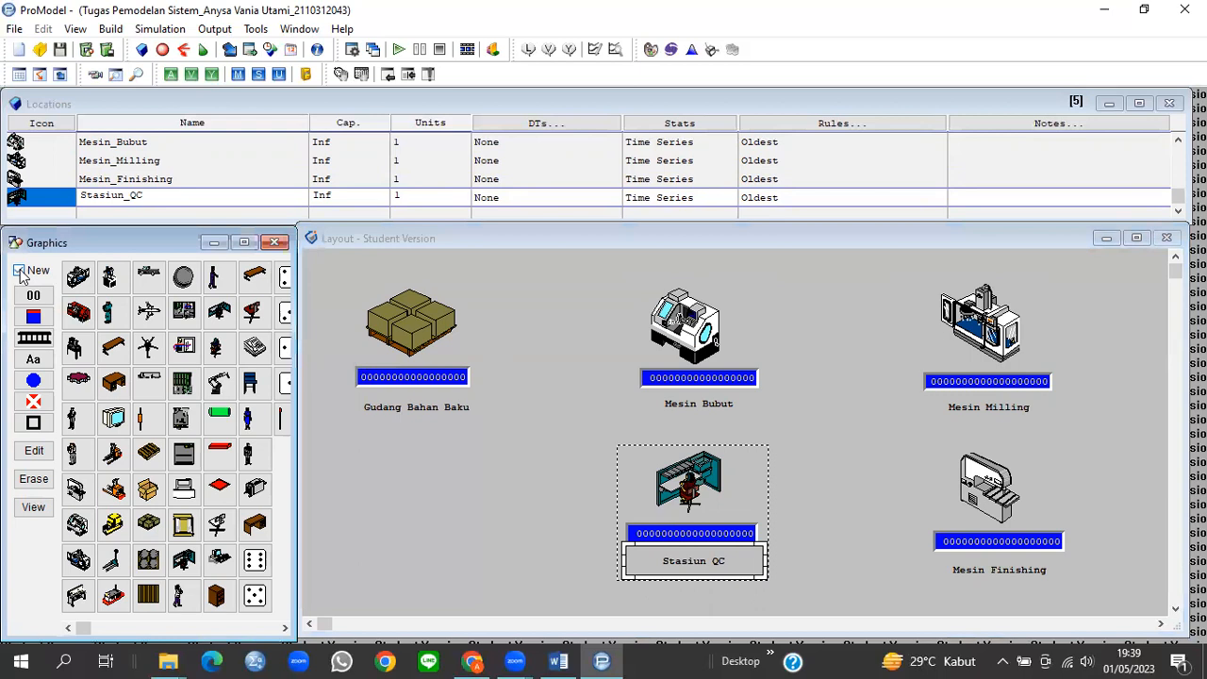
click(19, 270)
Step: Create a new entity from the PalletBarrels_top graphic in the Entities editor
click(110, 30)
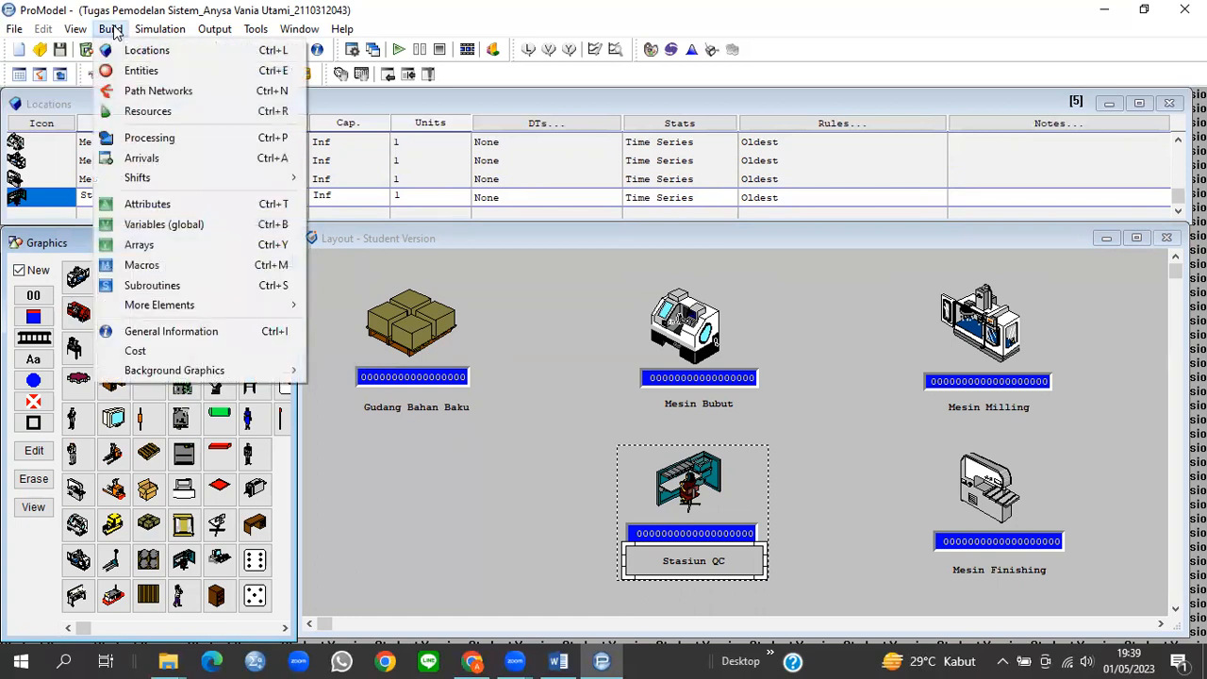
click(139, 71)
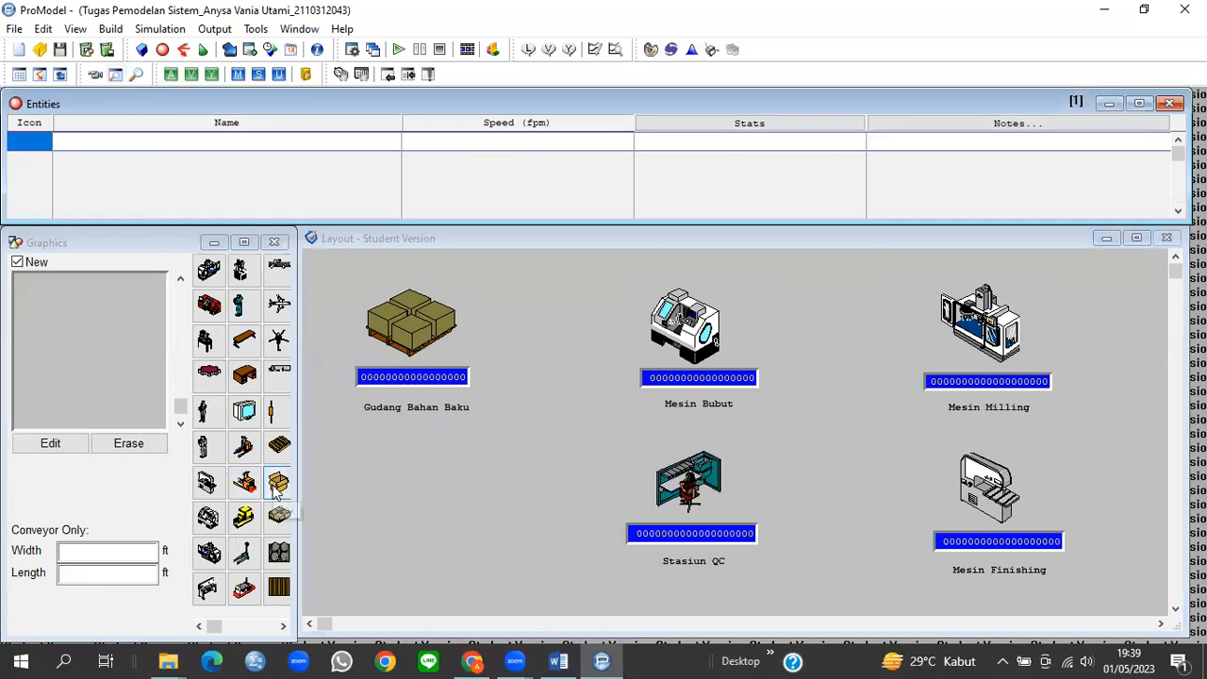
scroll(273, 486, down, 5)
scroll(272, 484, up, 5)
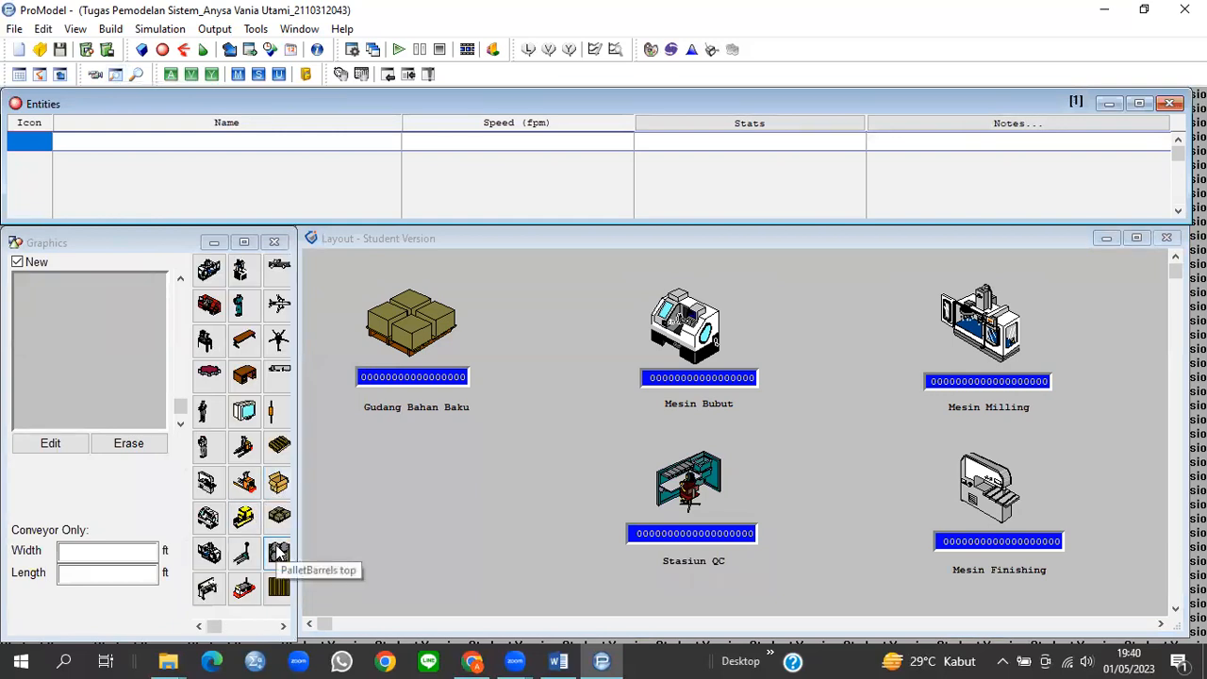
click(279, 553)
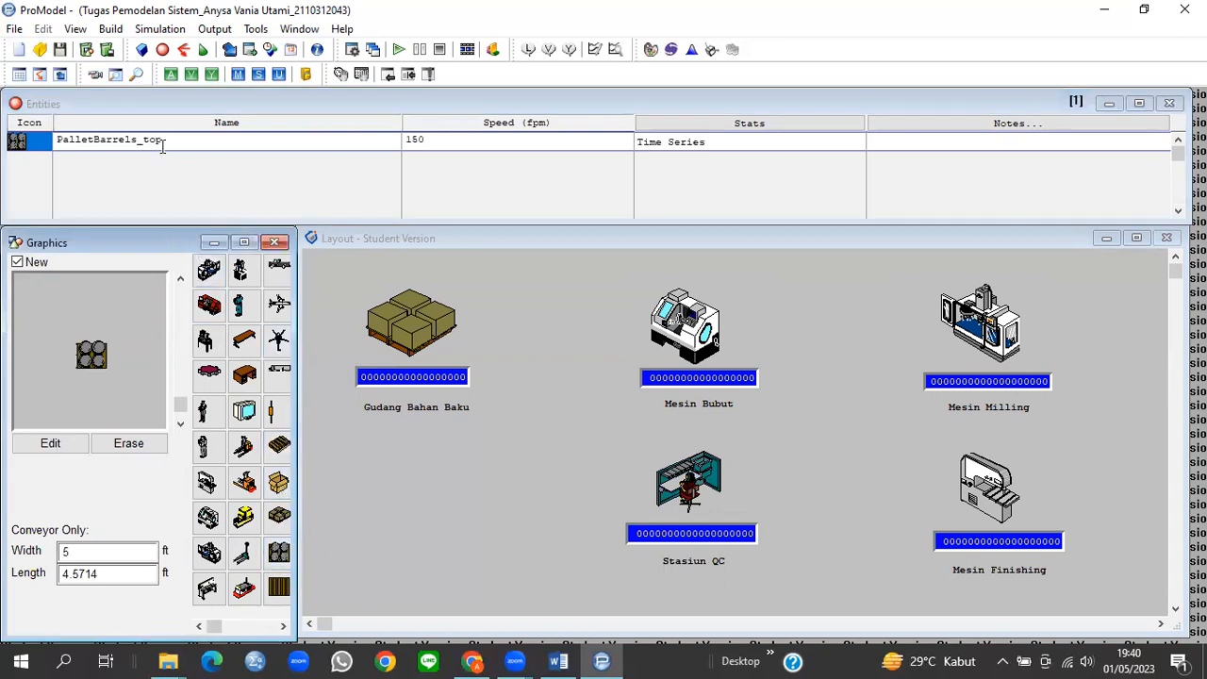
Step: Rename the entity to Bahan_Baku, set its speed to 88, and add a new entity row
drag(162, 141, 59, 142)
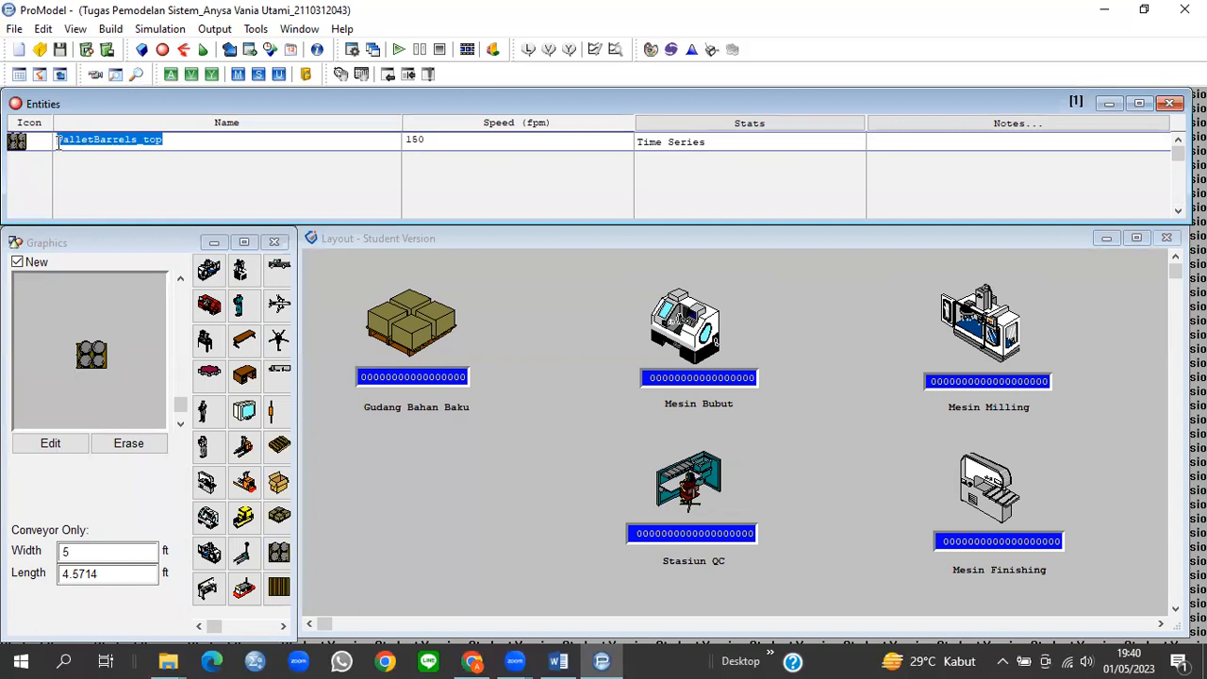
text(Bahan)
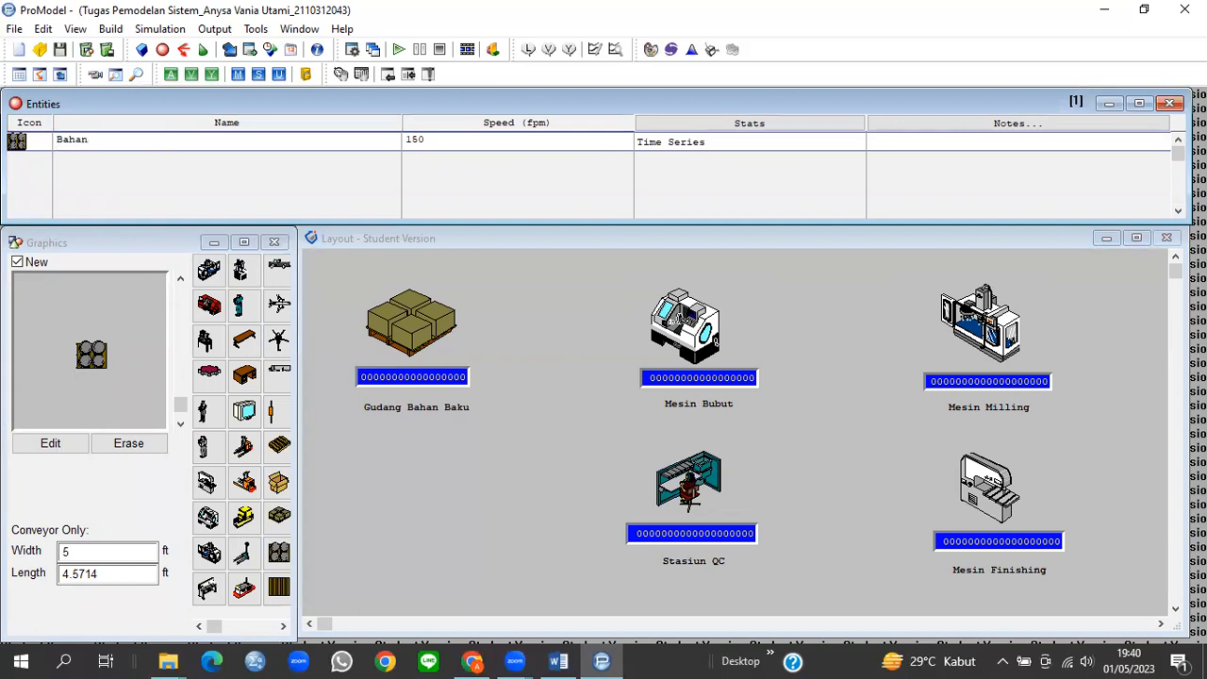
text(_BAK)
key(BackSpace)
key(BackSpace)
text(aku)
key(Tab)
text(88)
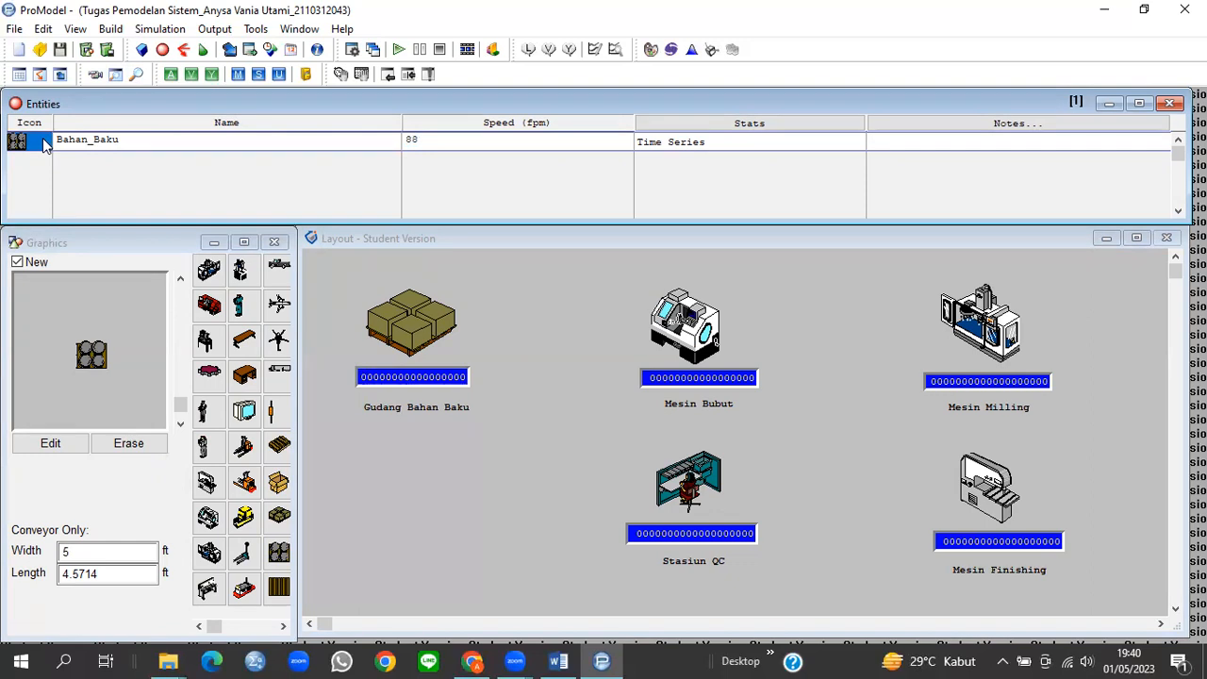
key(Return)
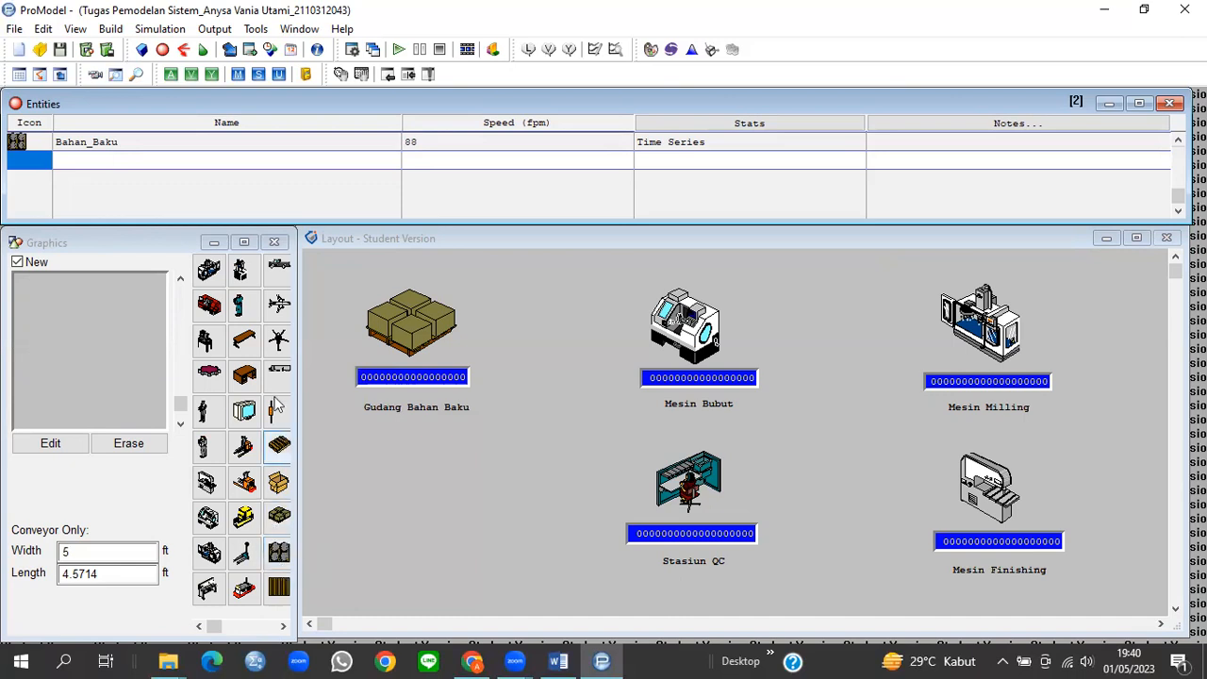
Step: Create an entity with the circle graphic named Gear_Setengah_Jadi, with speed 88 fpm
scroll(255, 409, down, 5)
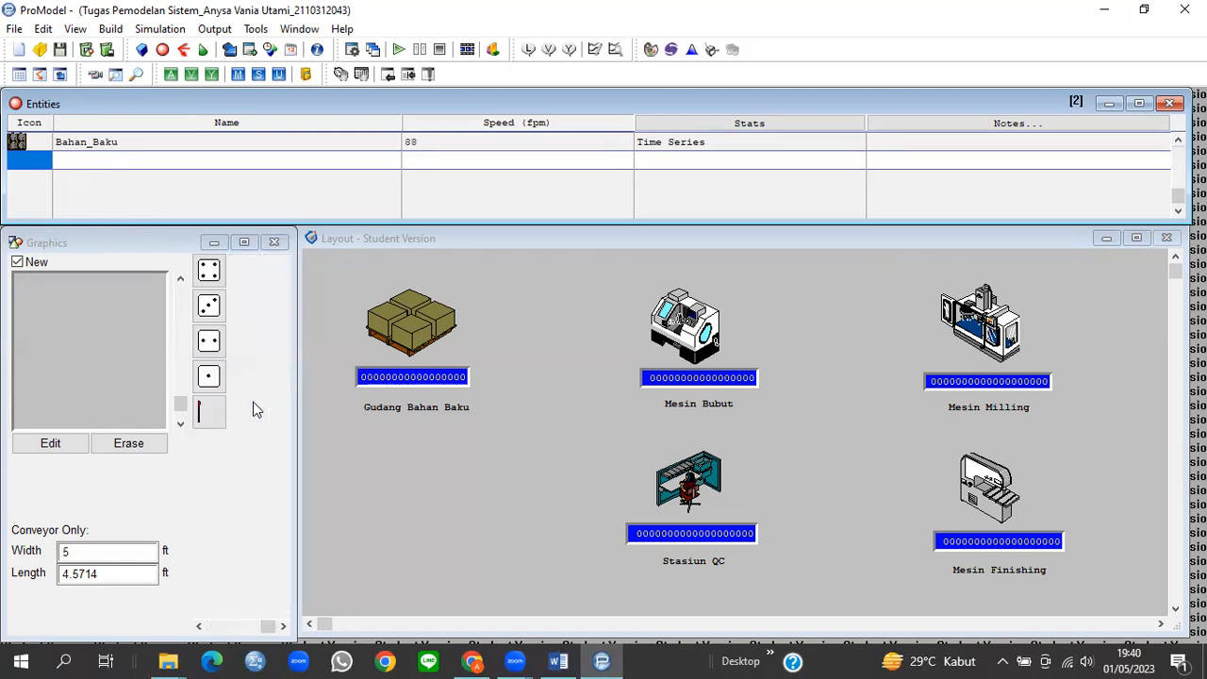
scroll(255, 408, up, 5)
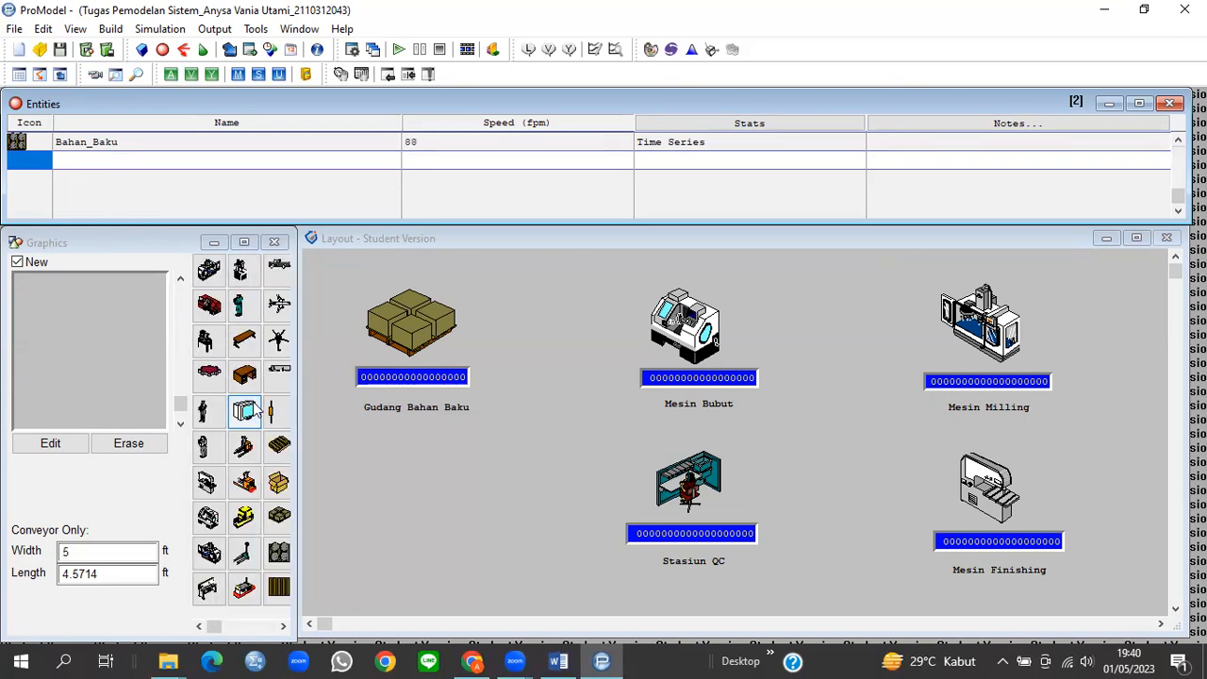
click(215, 629)
drag(215, 630, 223, 630)
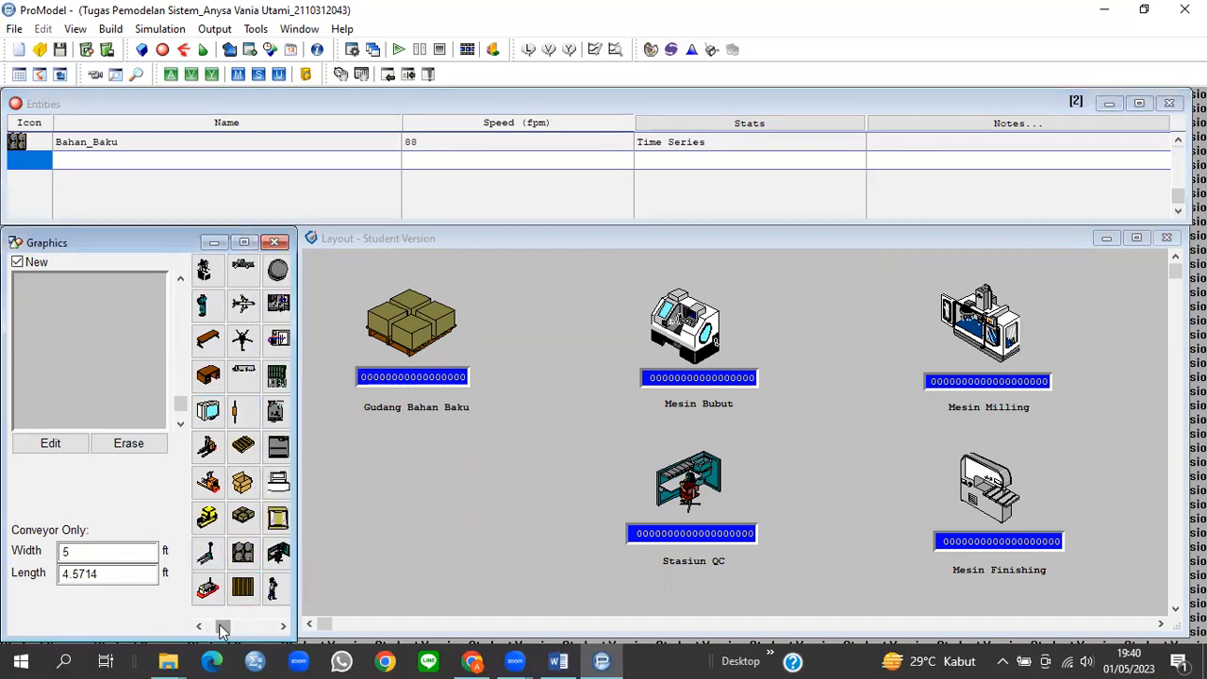
click(275, 271)
drag(124, 158, 52, 158)
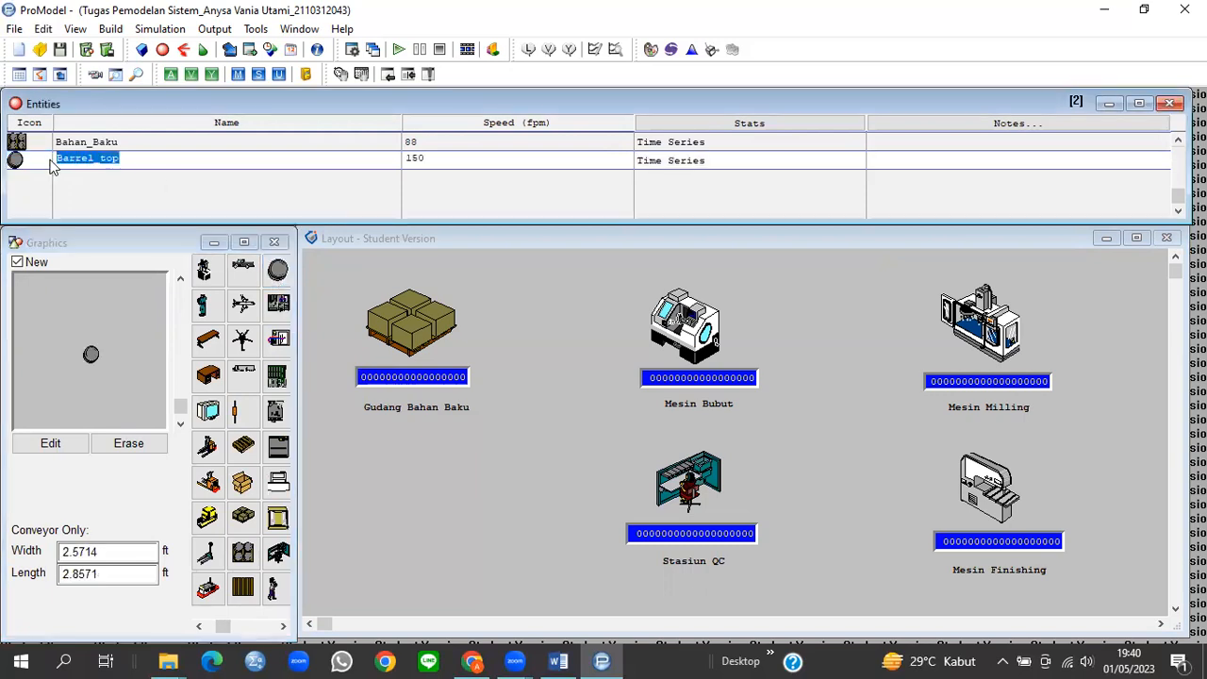
text(Gea)
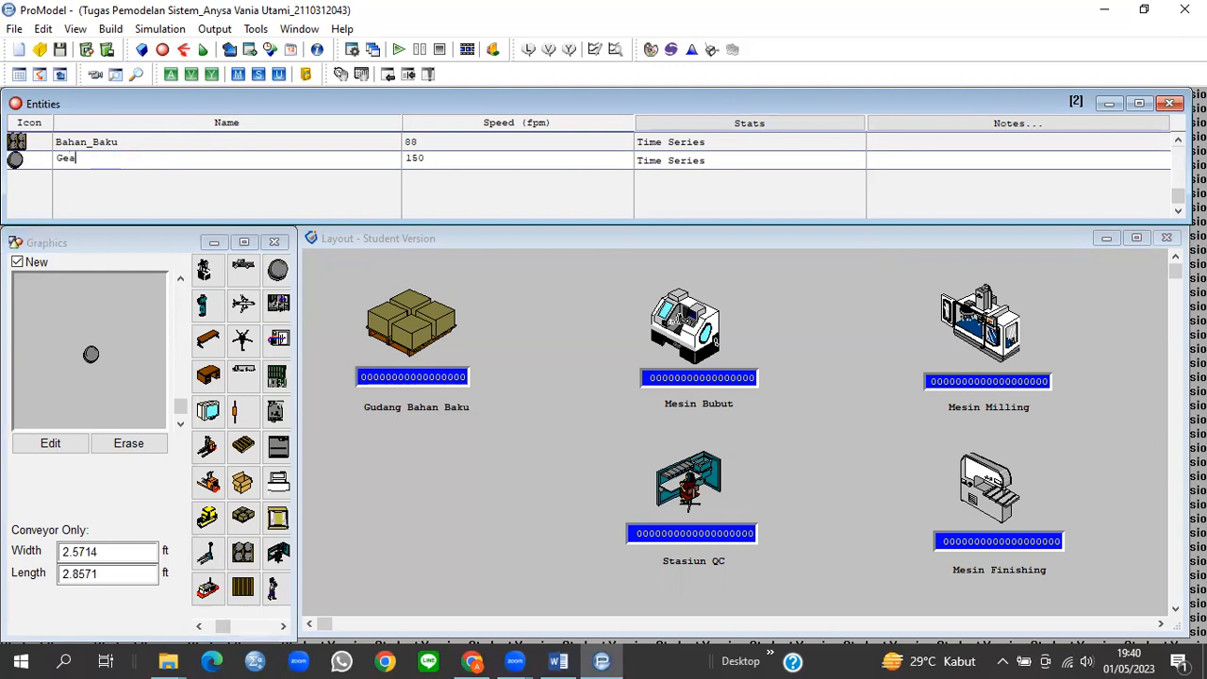
text(r_Setengah_Jadi)
click(445, 159)
double_click(445, 159)
text(88)
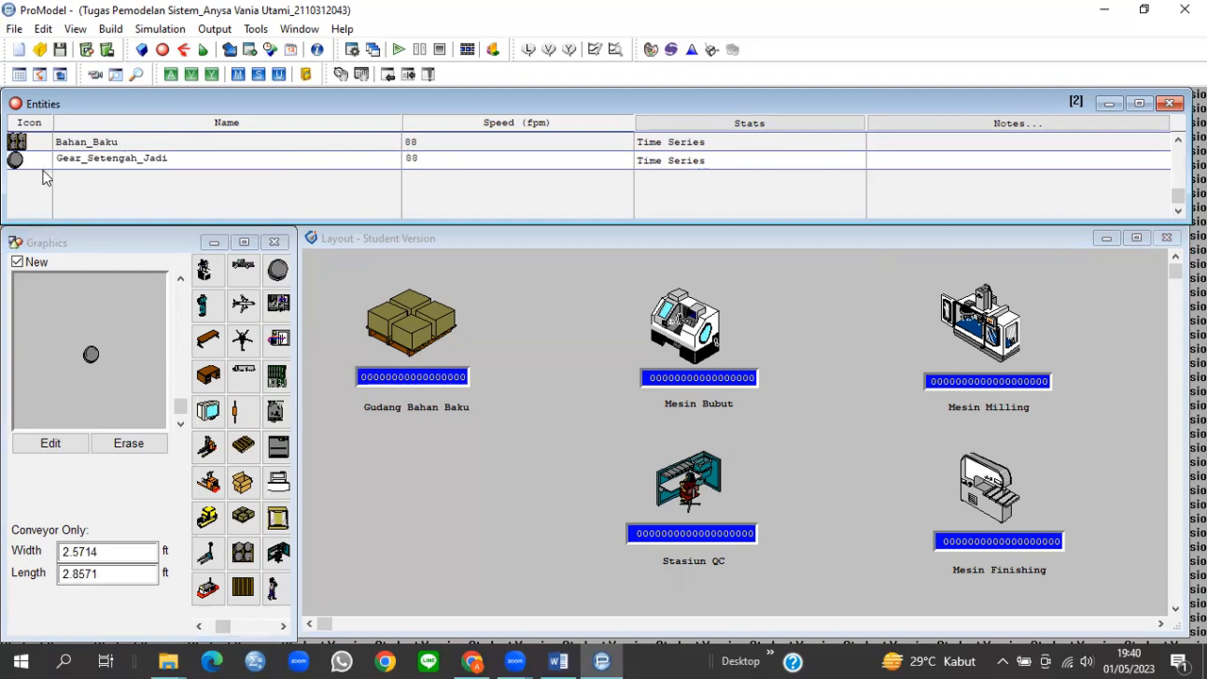
click(40, 163)
Step: Add a third entity with the red gear graphic named Komponen_Gear, with speed 88 fpm
key(Return)
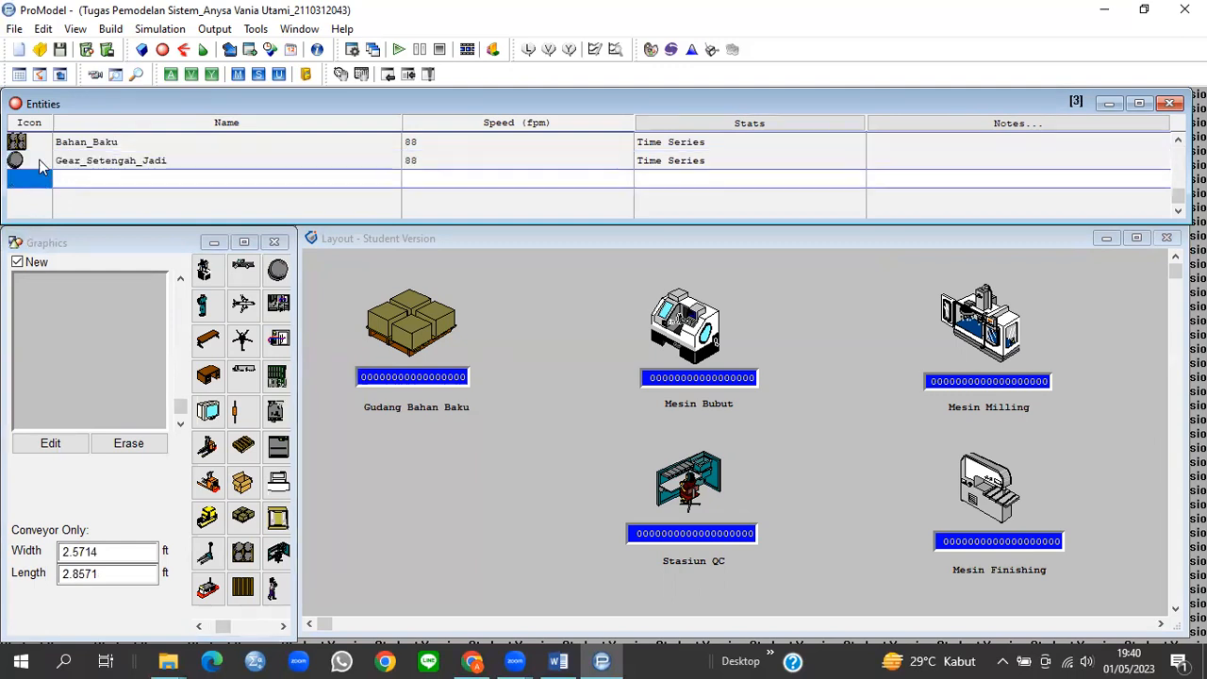
scroll(224, 386, left, 1)
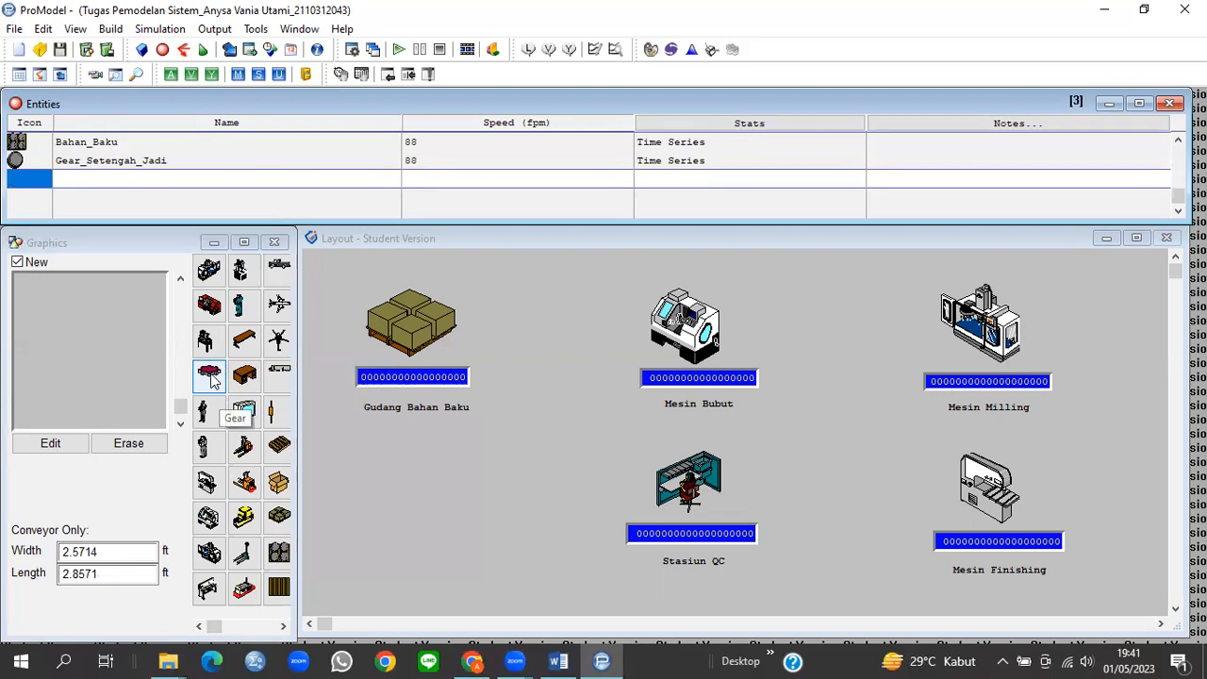
click(212, 375)
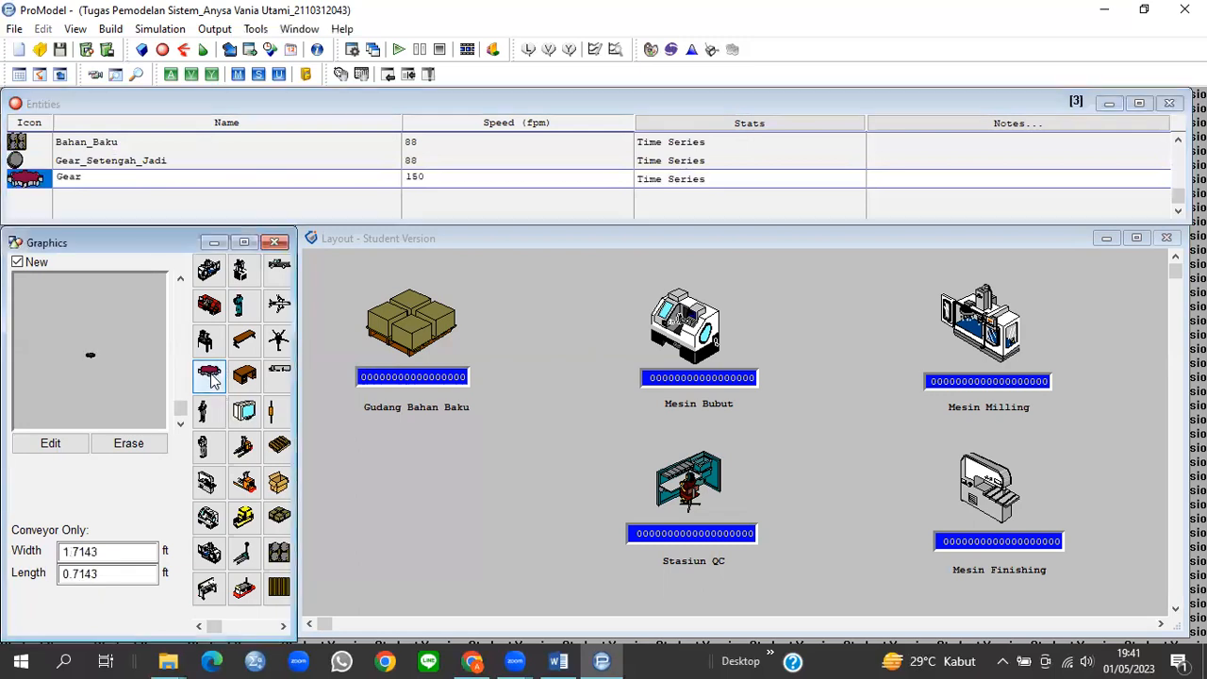
click(86, 178)
drag(86, 178, 41, 179)
text(Komp)
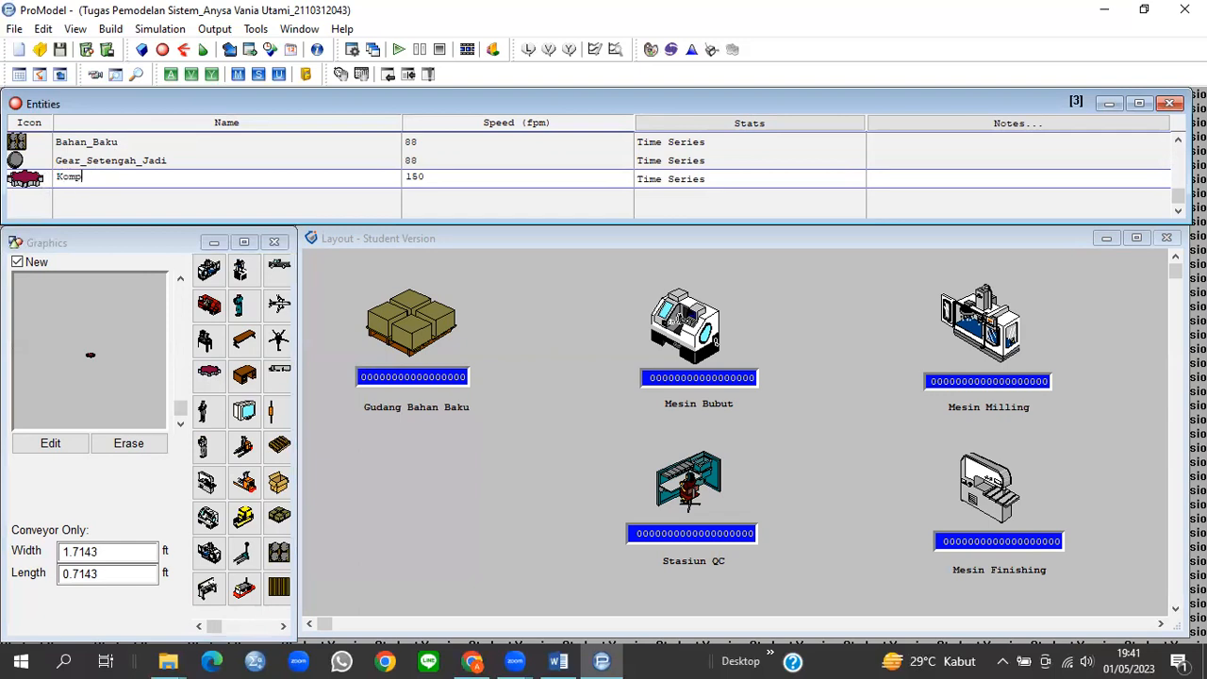
text(onen_Gear)
click(408, 176)
text(88)
click(117, 30)
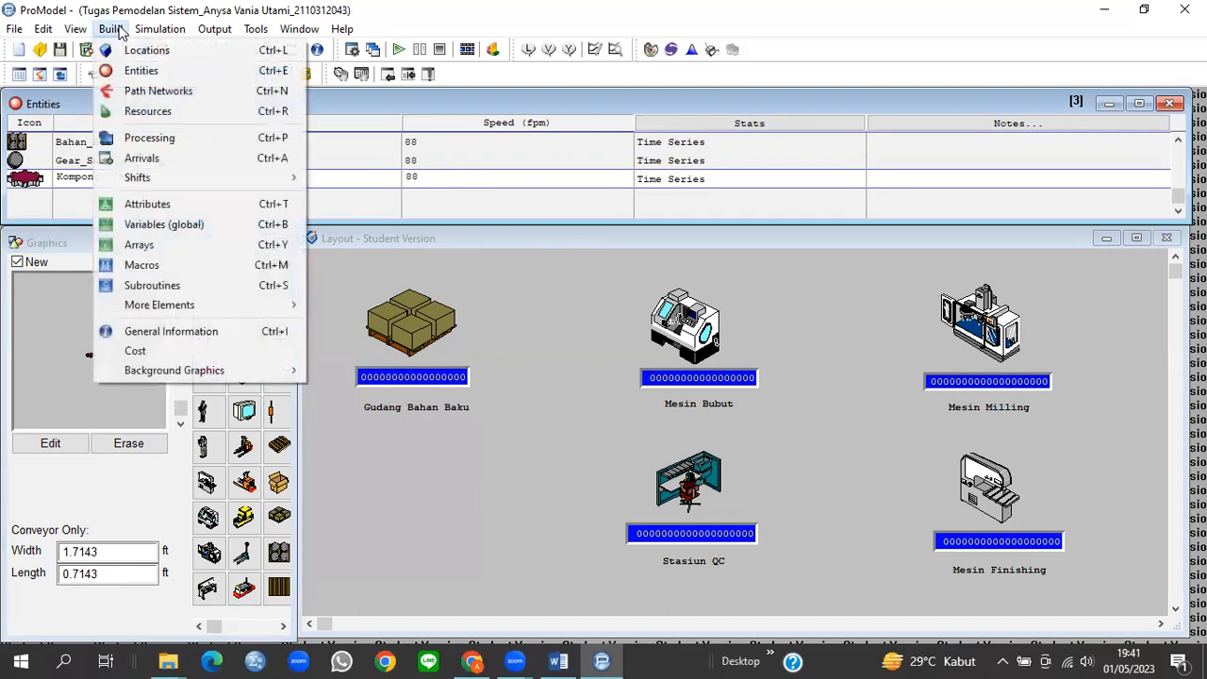
Step: Rename path network Net1 to Jalur_A and draw its path from Gudang Bahan Baku to Mesin Bubut
click(148, 91)
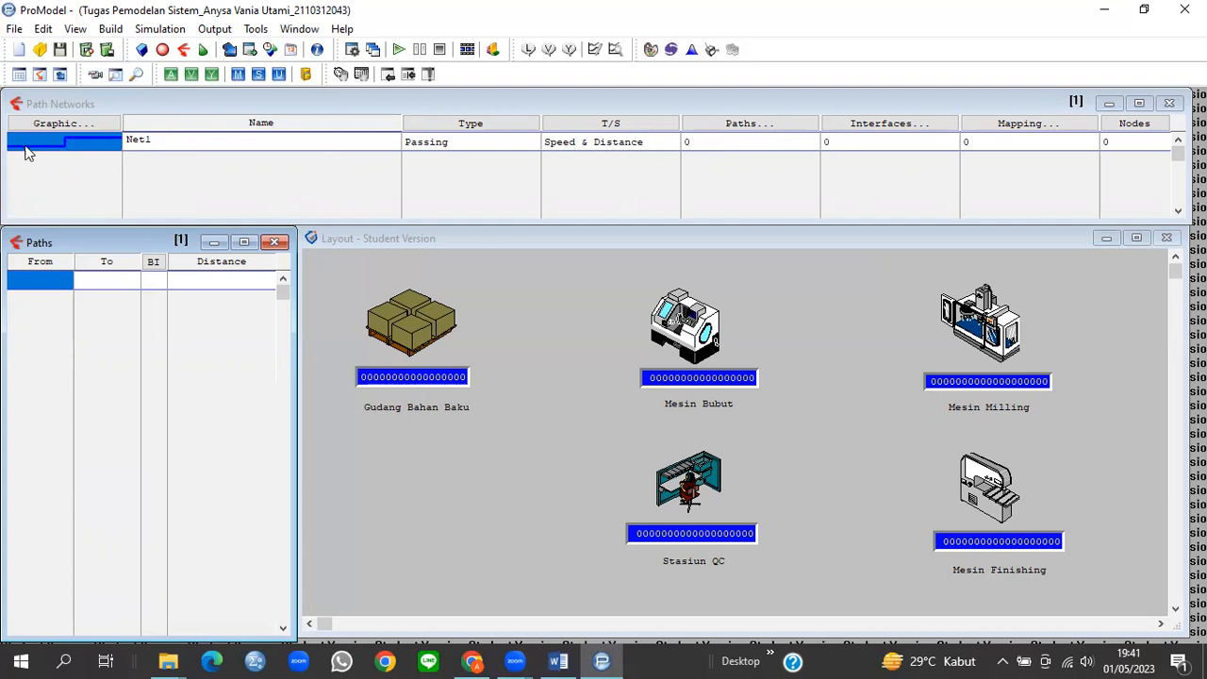
click(173, 142)
text(Jal)
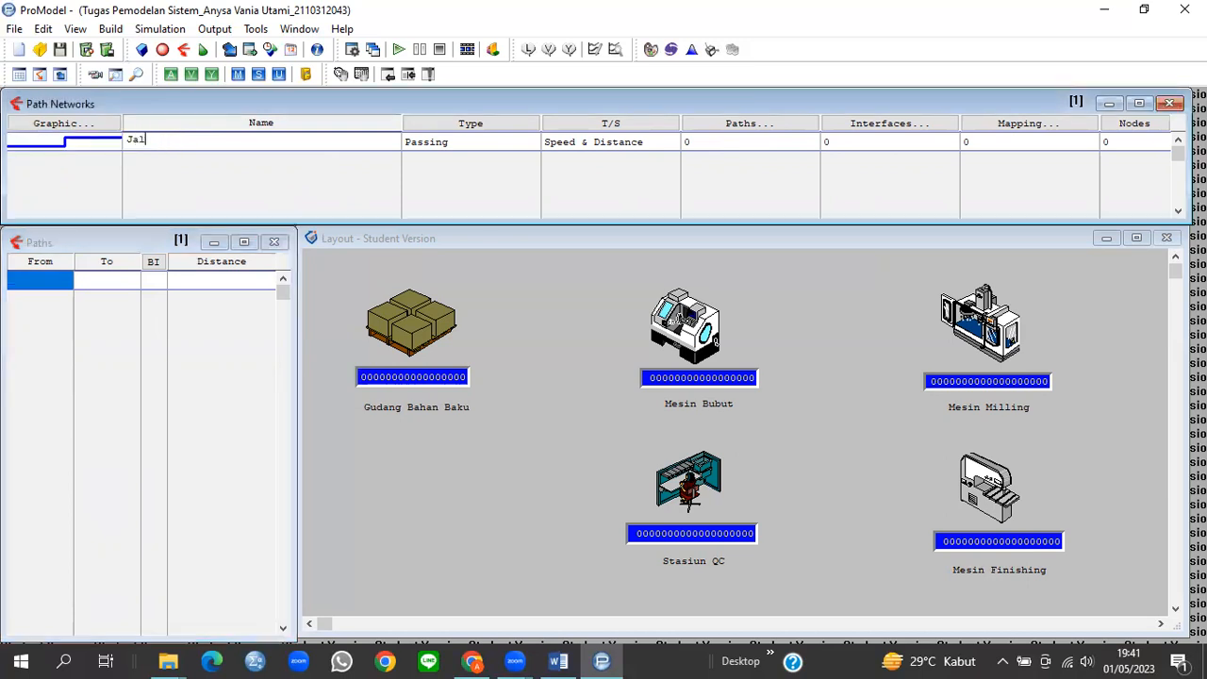
text(ur_A)
click(410, 311)
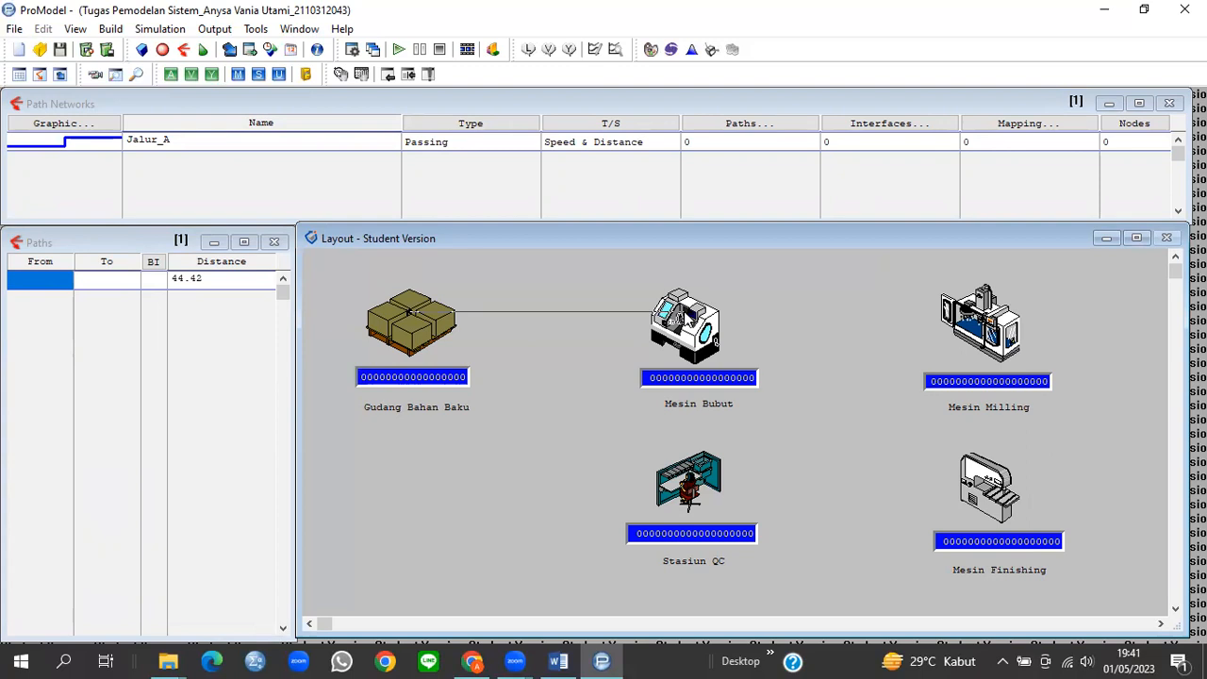
right_click(681, 311)
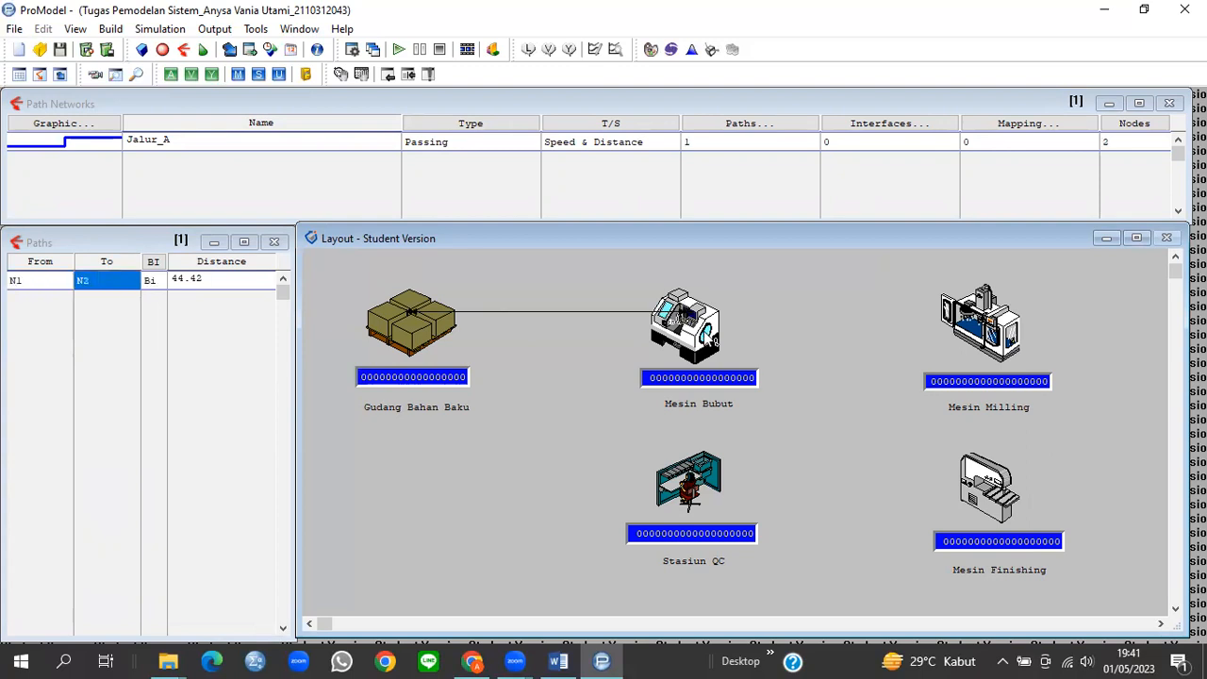
click(112, 149)
key(Down)
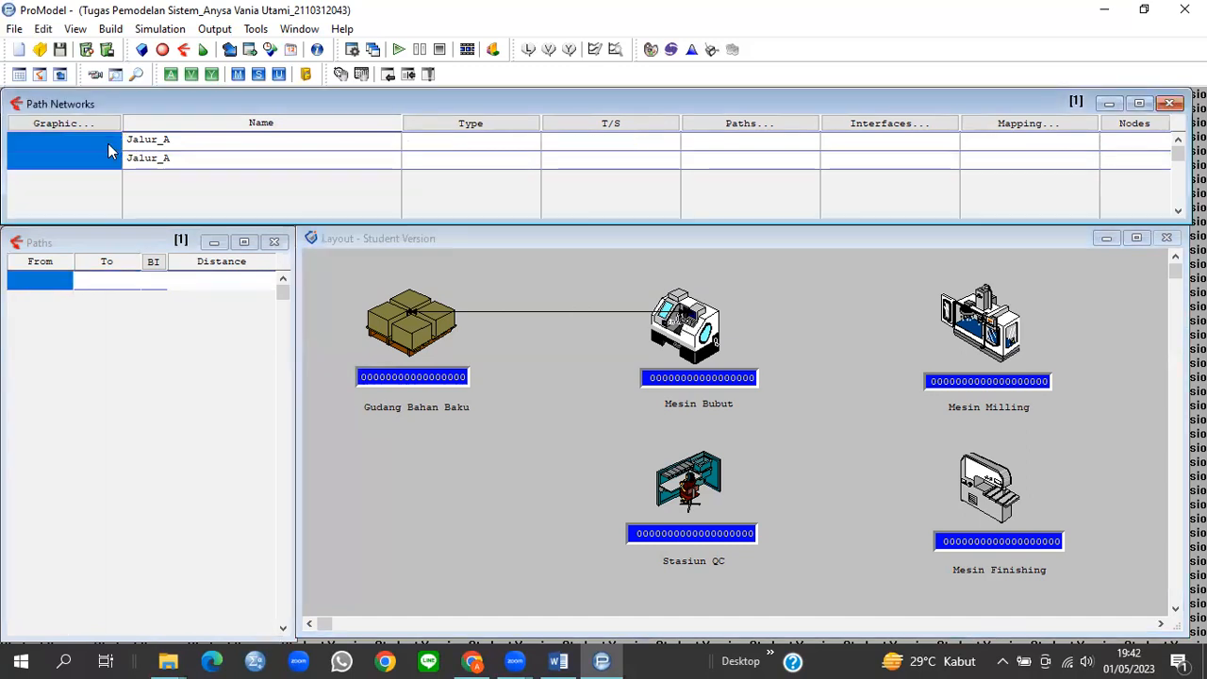
Step: Name the new network Jalur_B and draw its path from Mesin Bubut to Mesin Milling
click(146, 166)
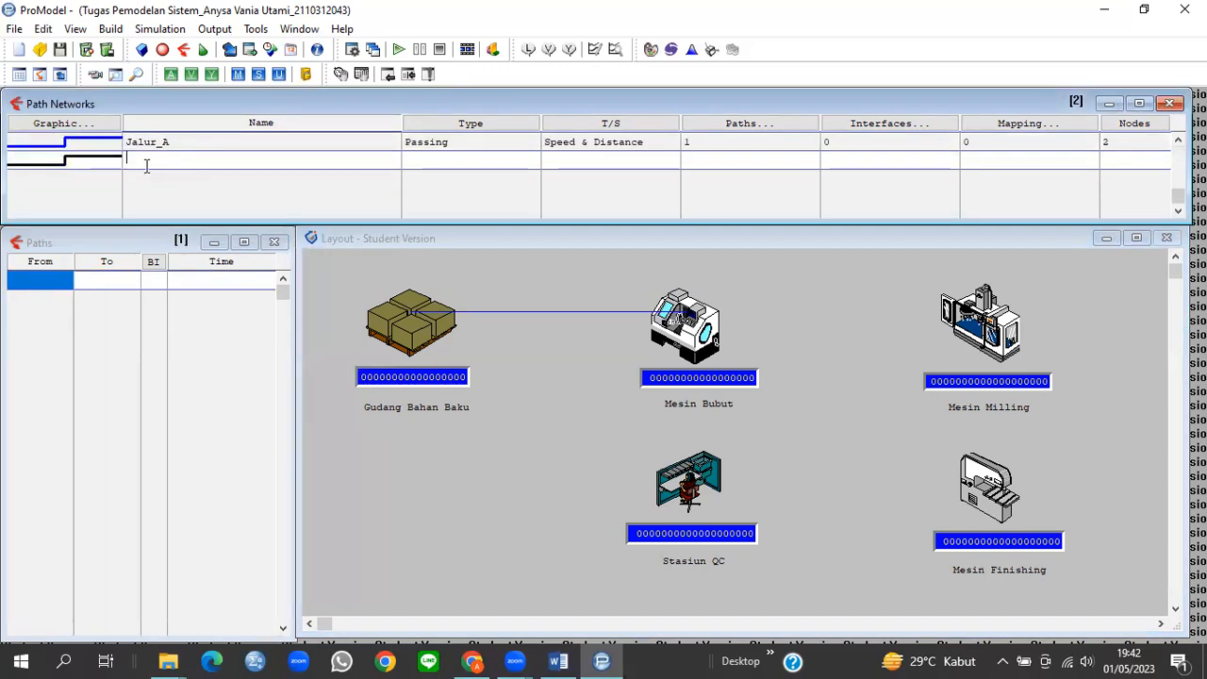
text(Jalur_B)
click(700, 319)
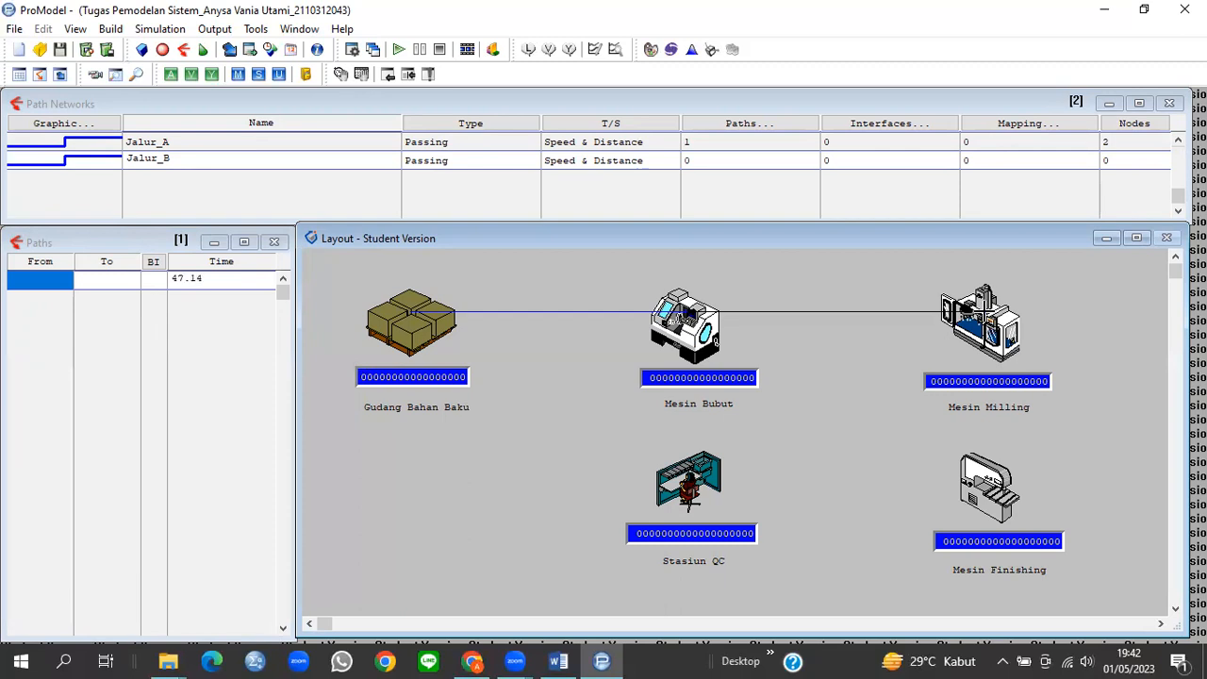
right_click(981, 307)
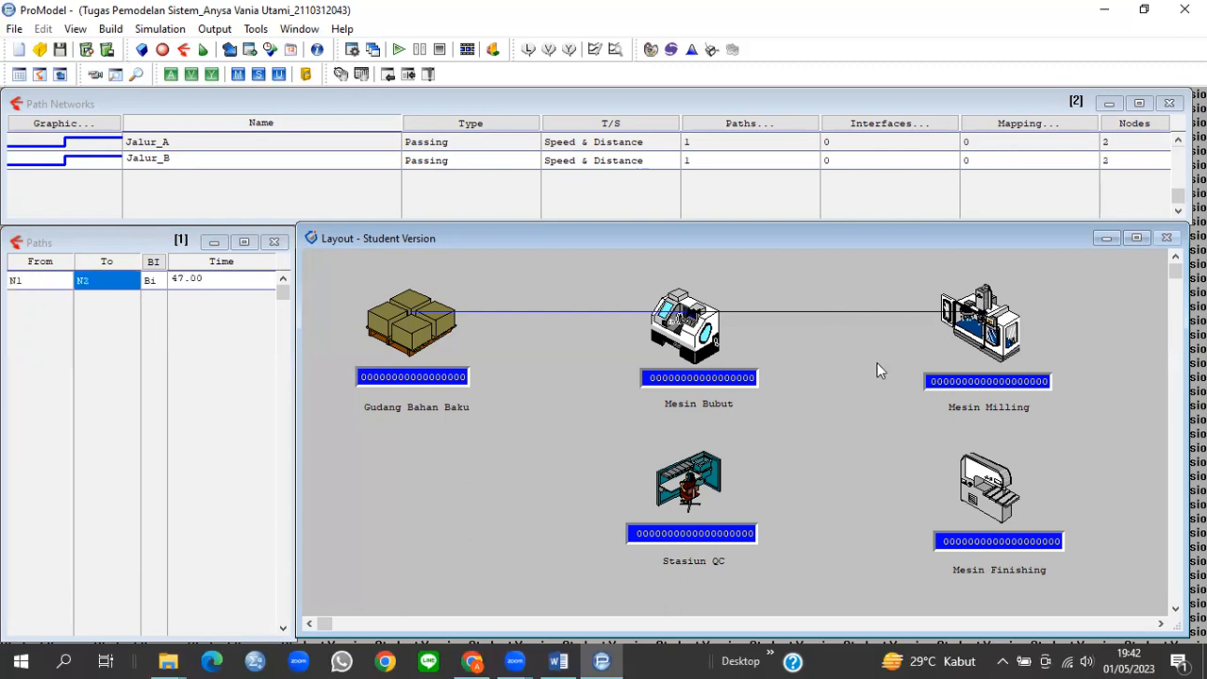
click(89, 172)
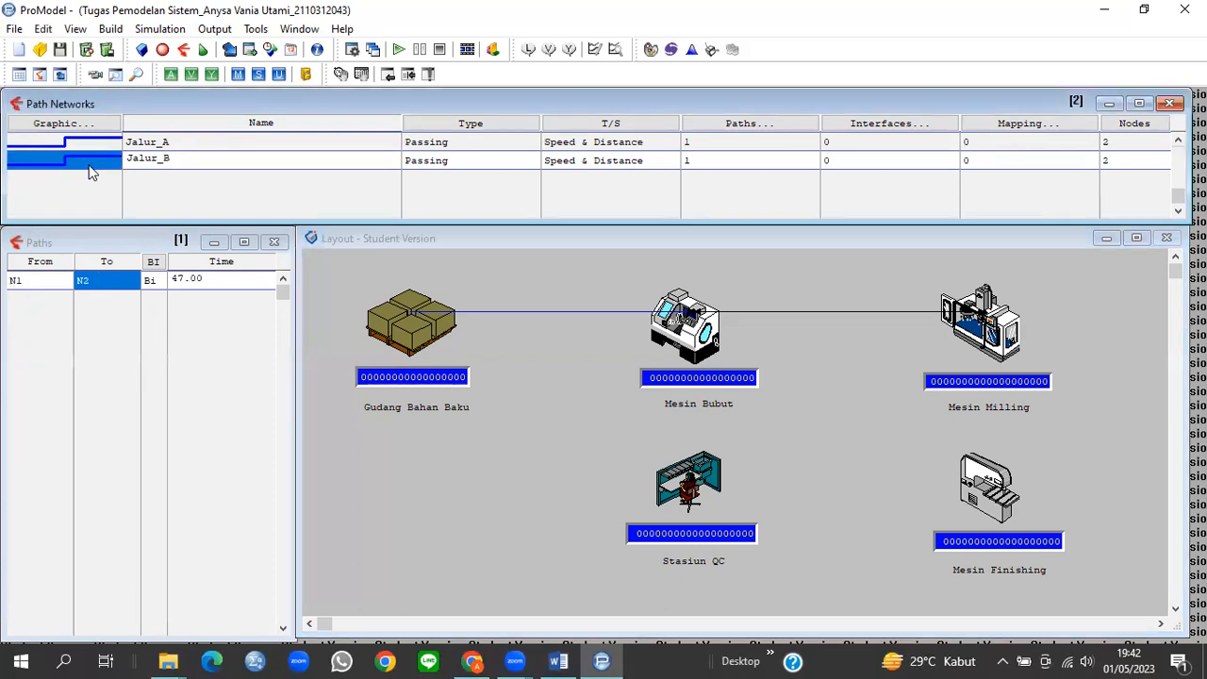
click(149, 177)
Step: Name the network Jalur_C and draw its path from Mesin Milling down to Mesin Finishing
text(Jalur_)
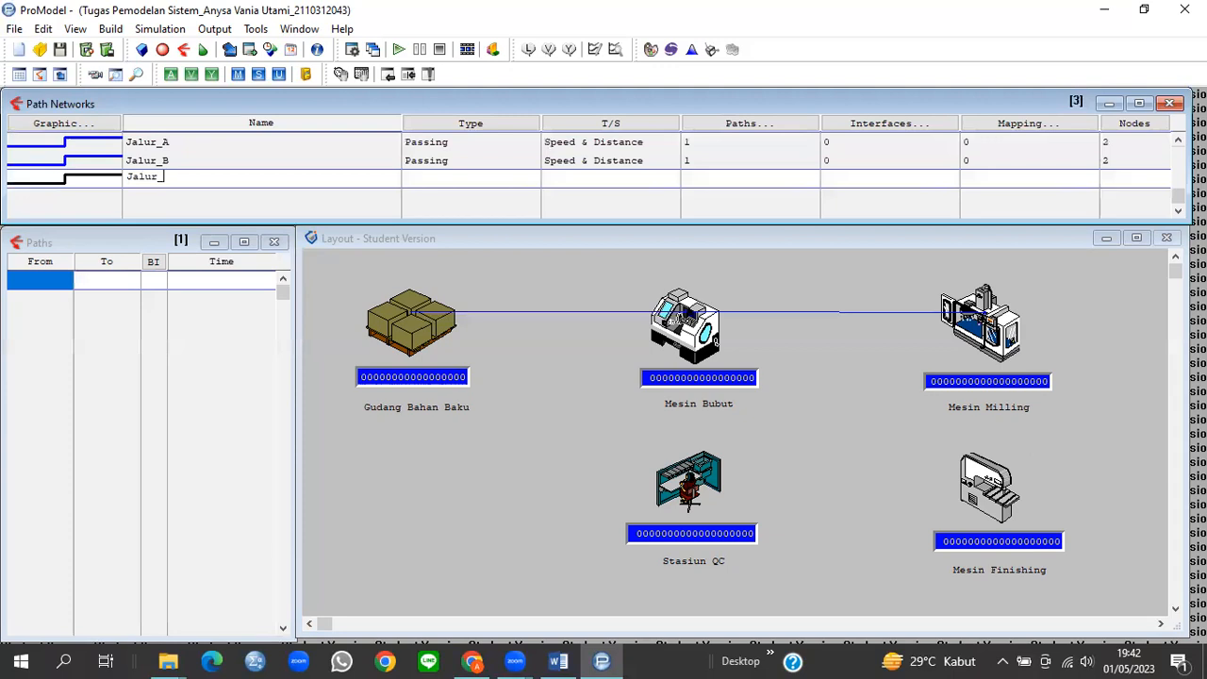
text(C)
click(990, 326)
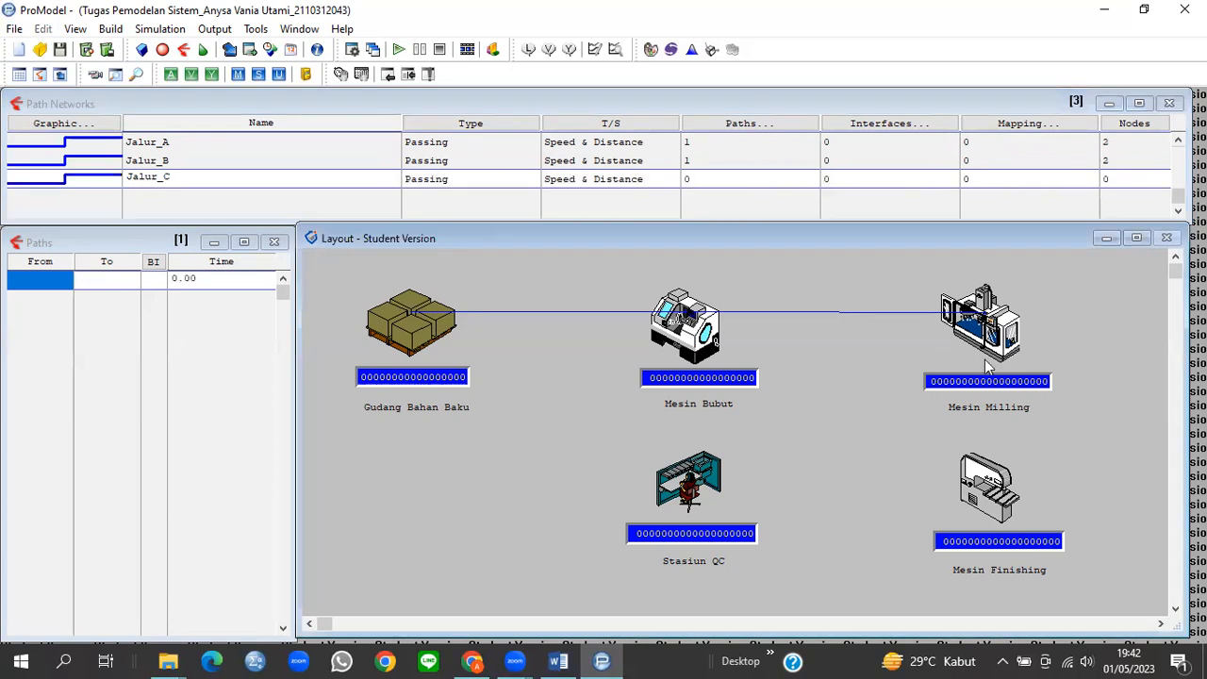
right_click(987, 487)
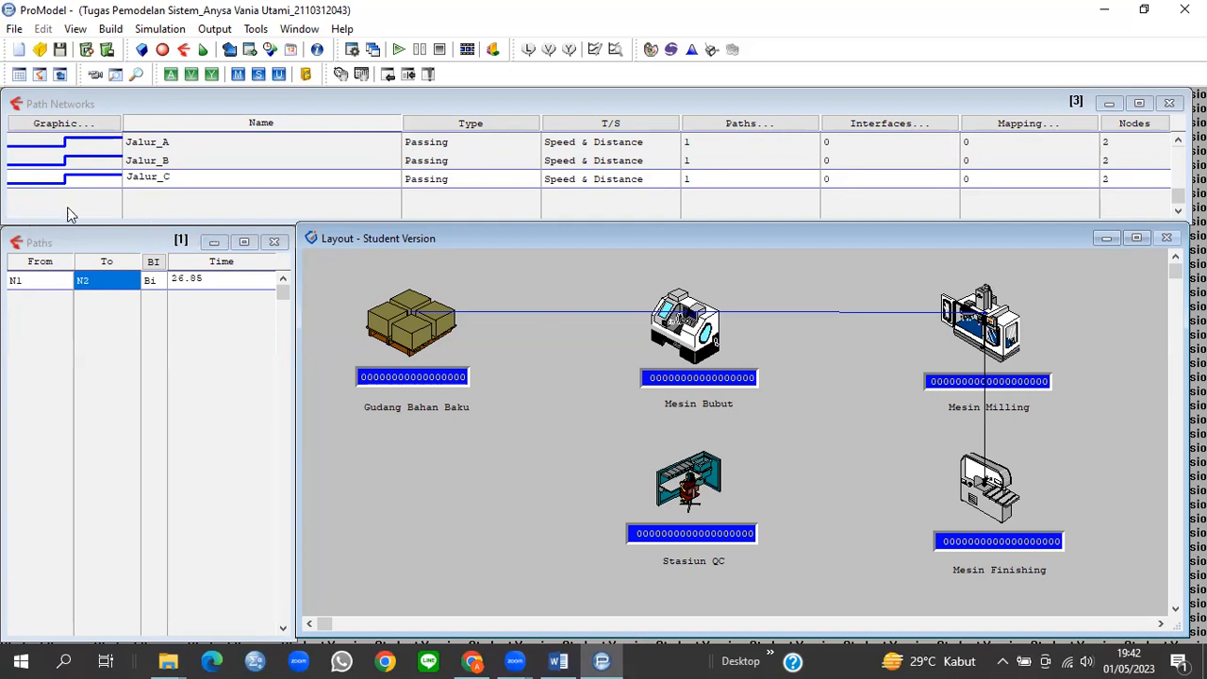
click(98, 187)
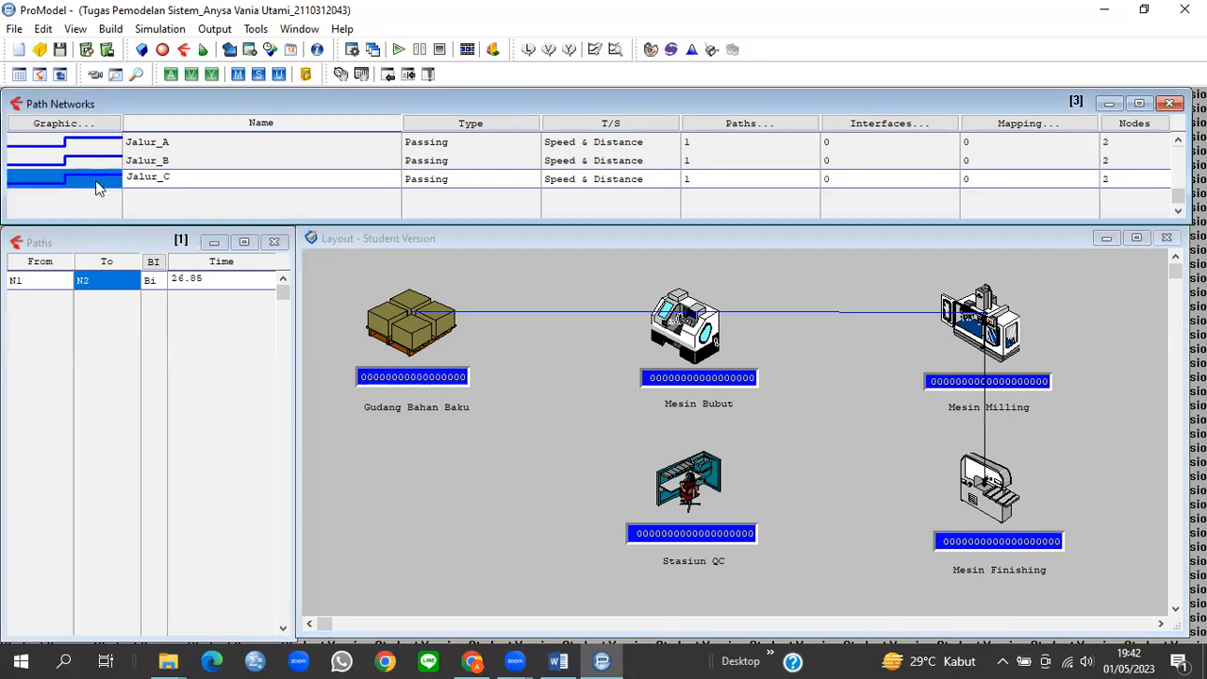
key(Down)
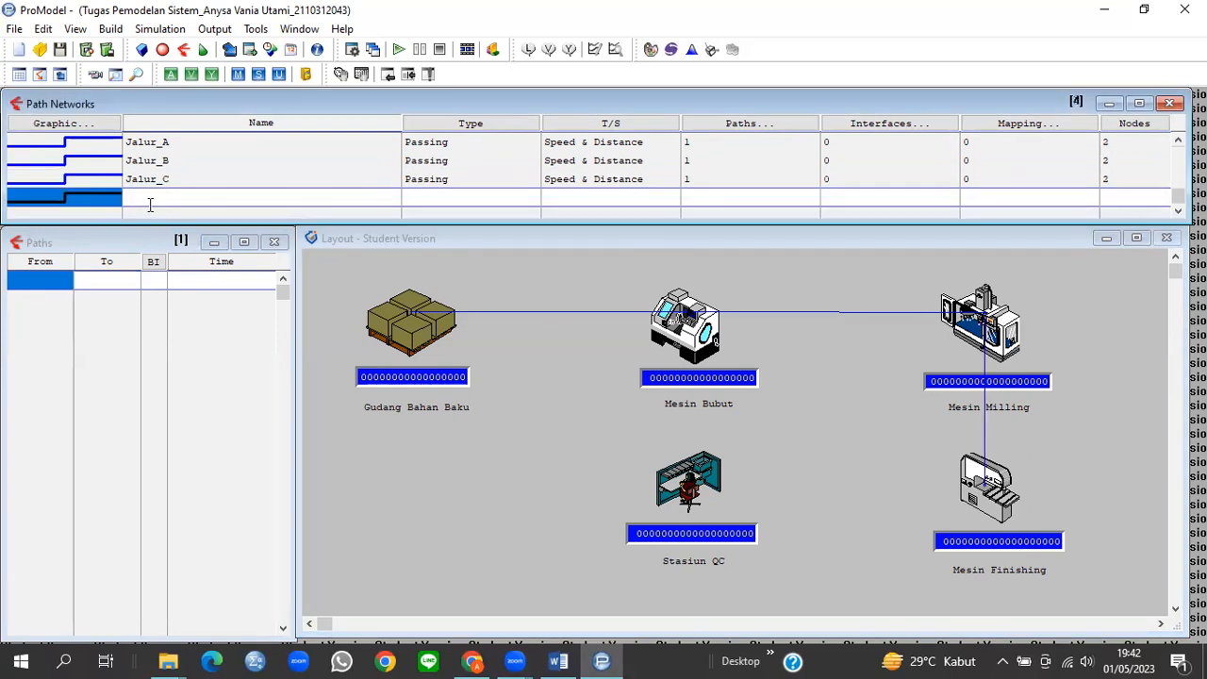
Step: Name the fourth network Jalur_D and draw its path from Mesin Finishing to Stasiun QC
click(151, 201)
text(J)
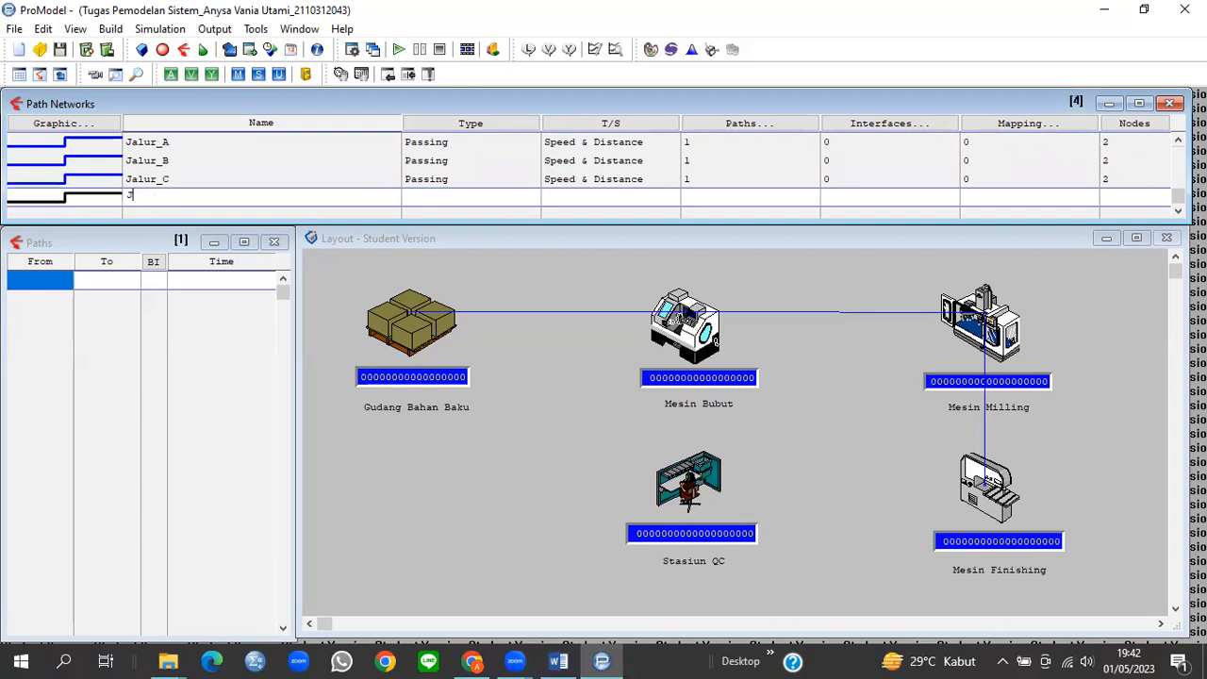
text(alur_D)
click(986, 498)
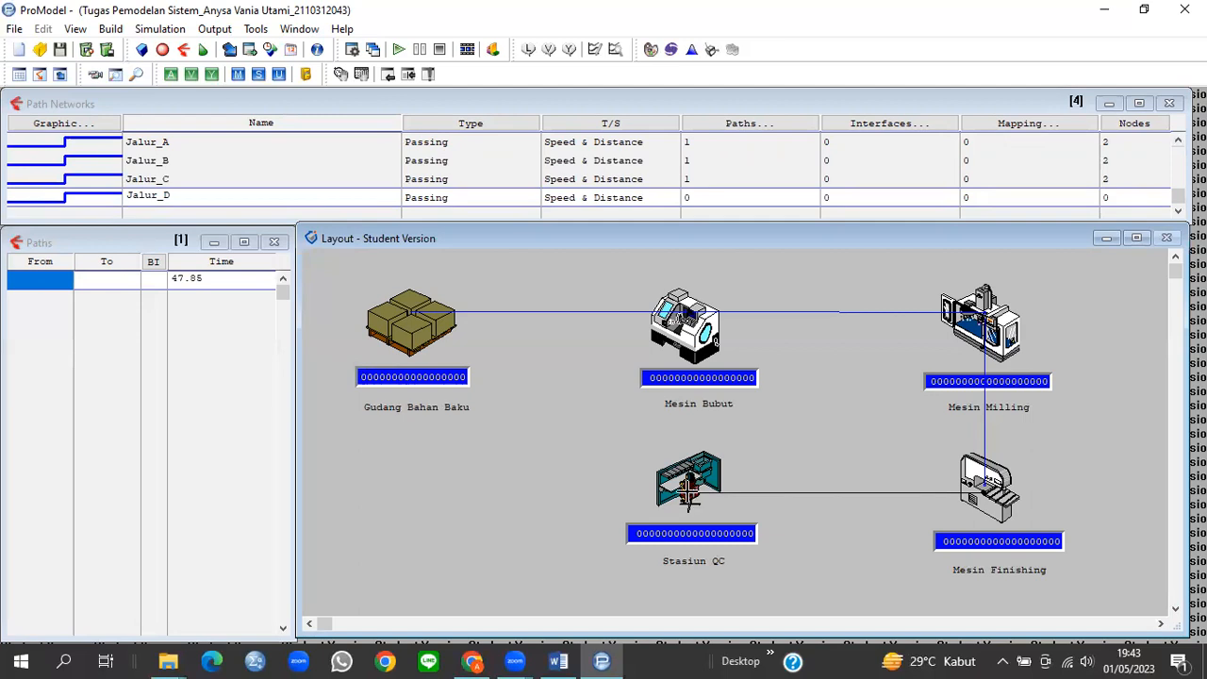
right_click(689, 493)
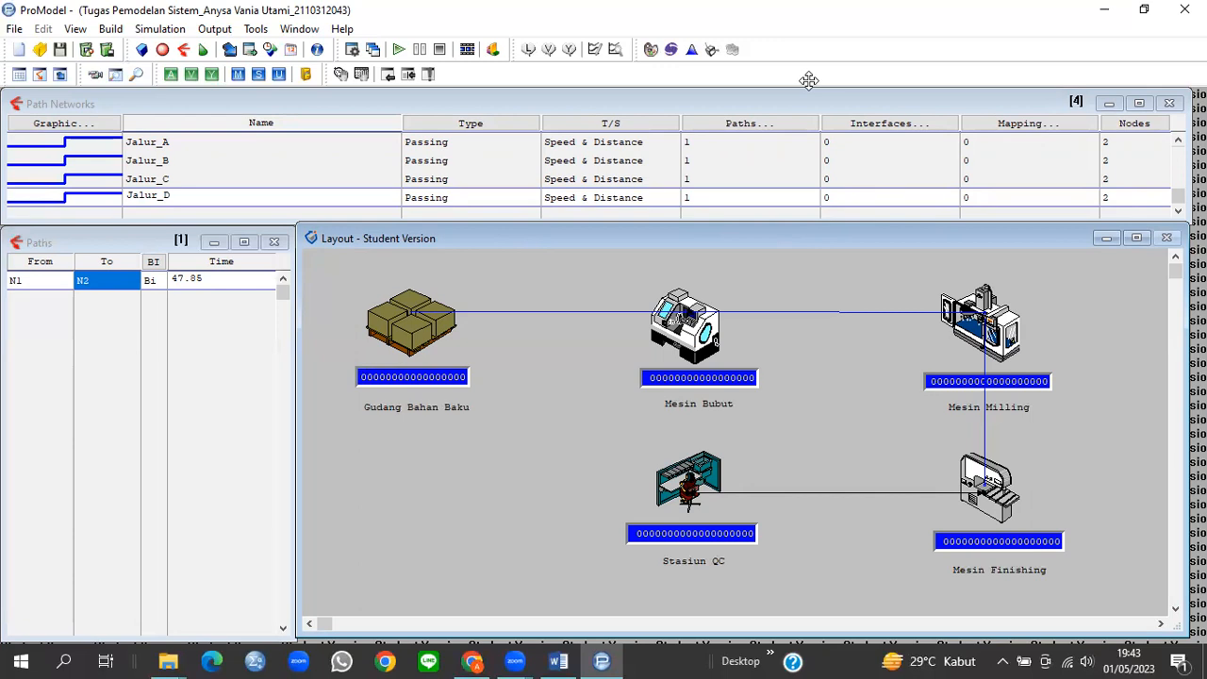
click(883, 129)
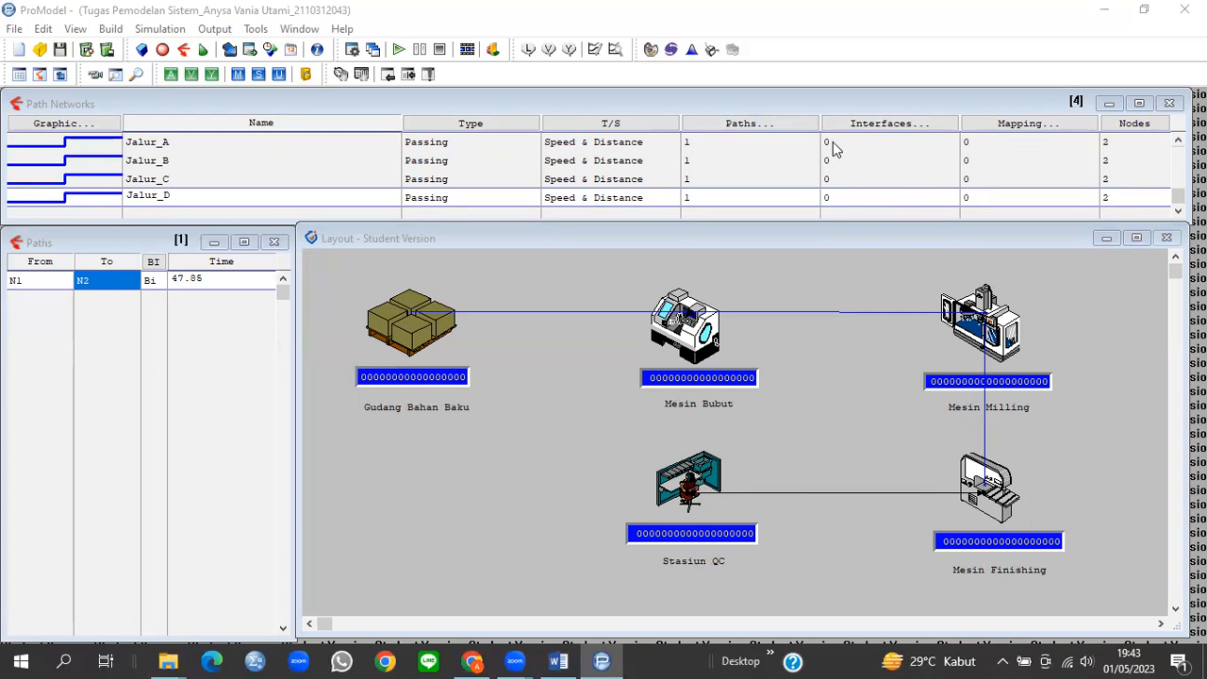
click(833, 141)
Step: Add Jalur_A's first interface linking node N1 to Gudang_Bahan_Baku
double_click(853, 149)
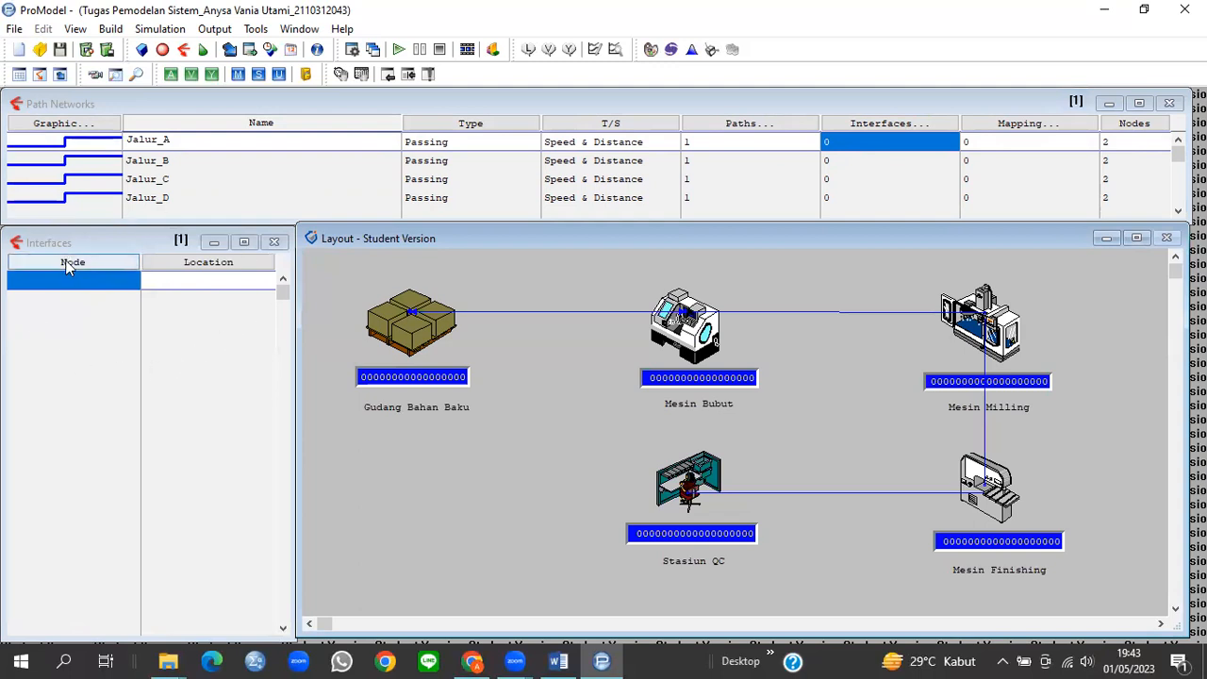
click(71, 264)
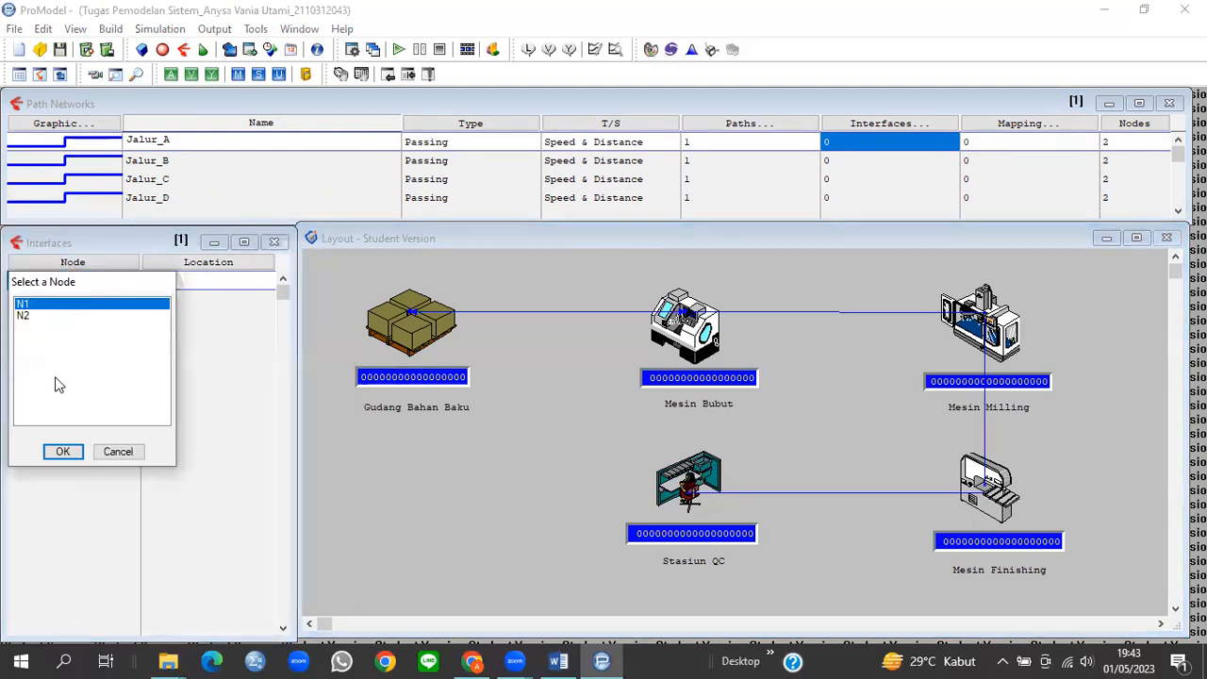
click(60, 452)
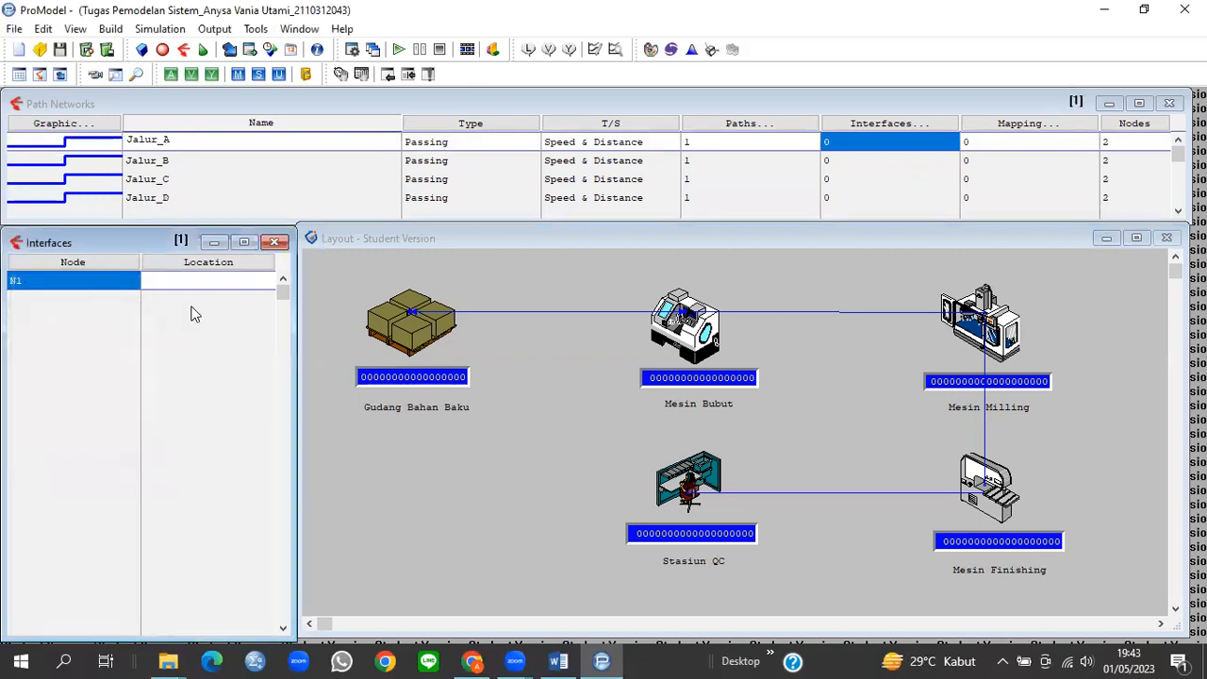
click(223, 269)
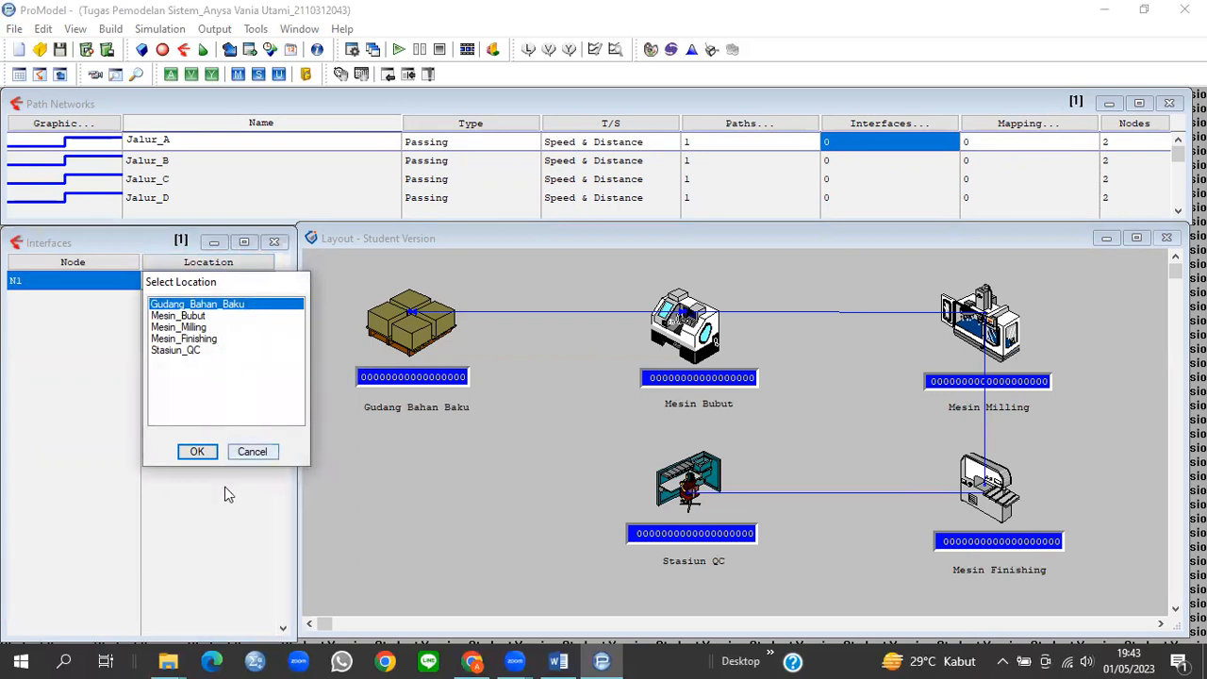
click(198, 453)
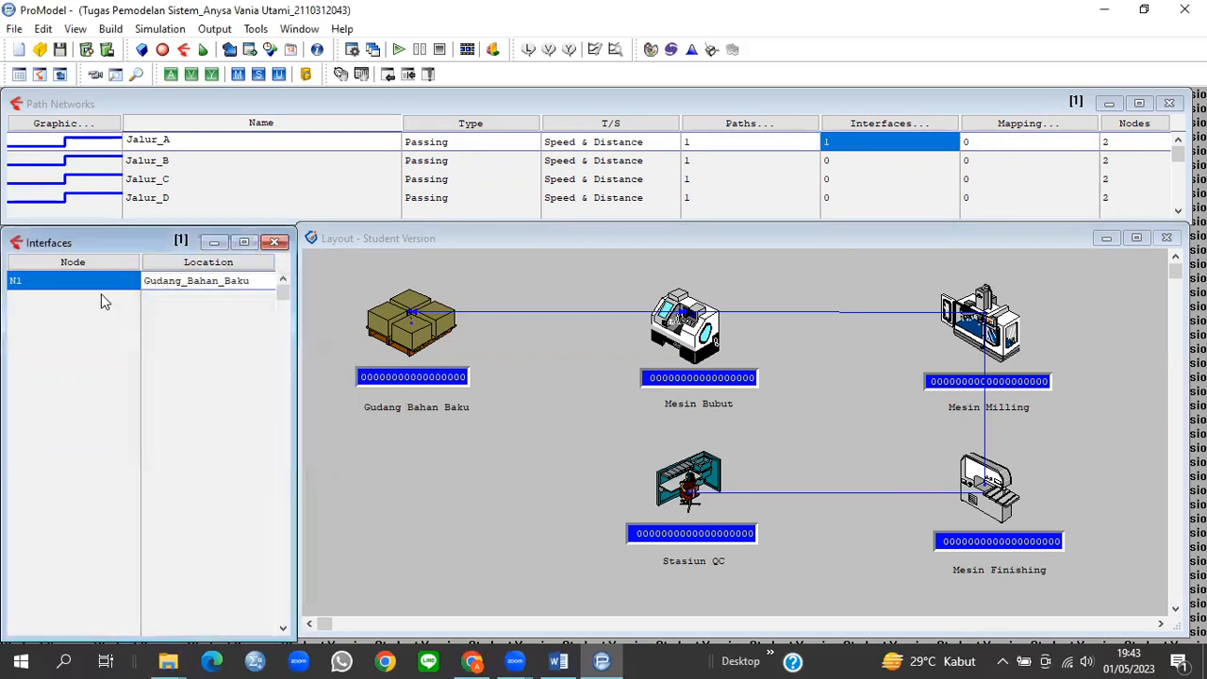
Step: Add Jalur_A's second interface linking node N2 to Mesin_Bubut
click(88, 264)
click(53, 334)
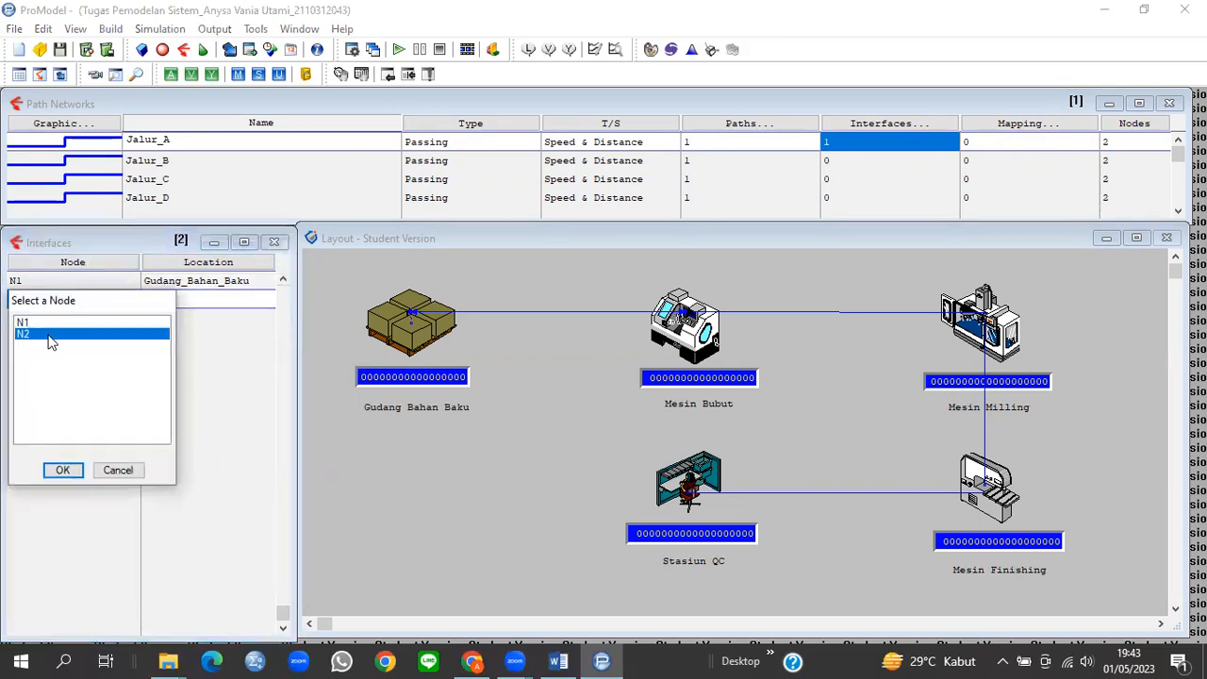
click(62, 470)
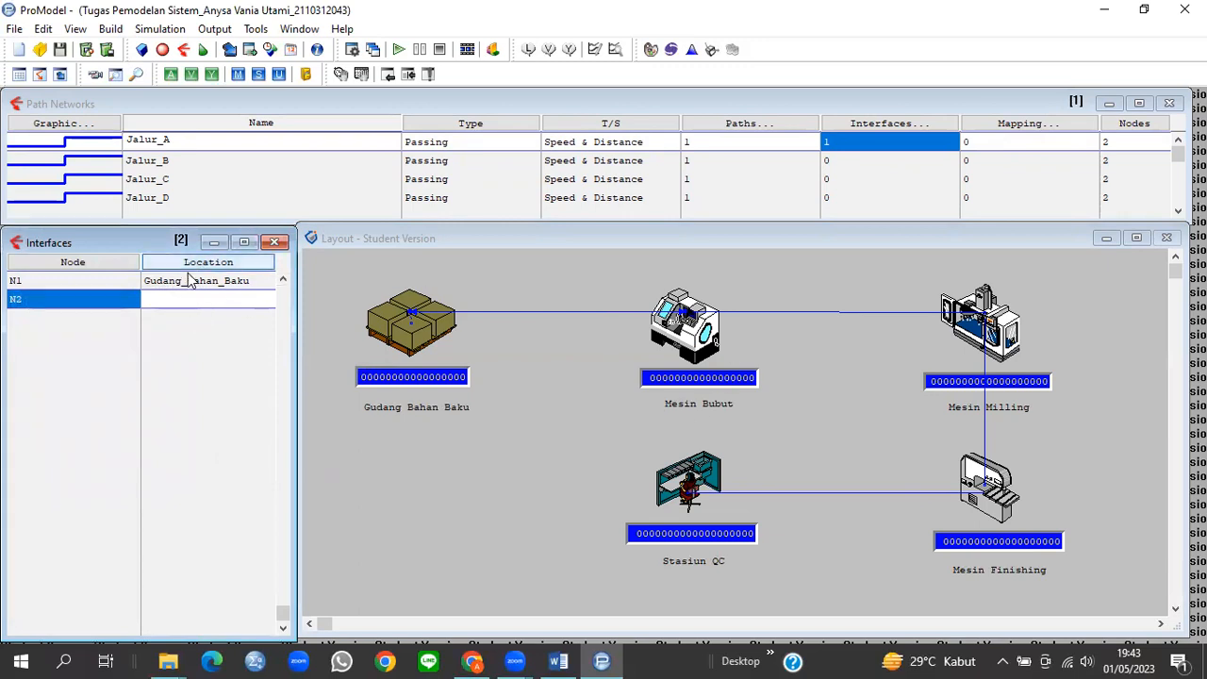
click(188, 264)
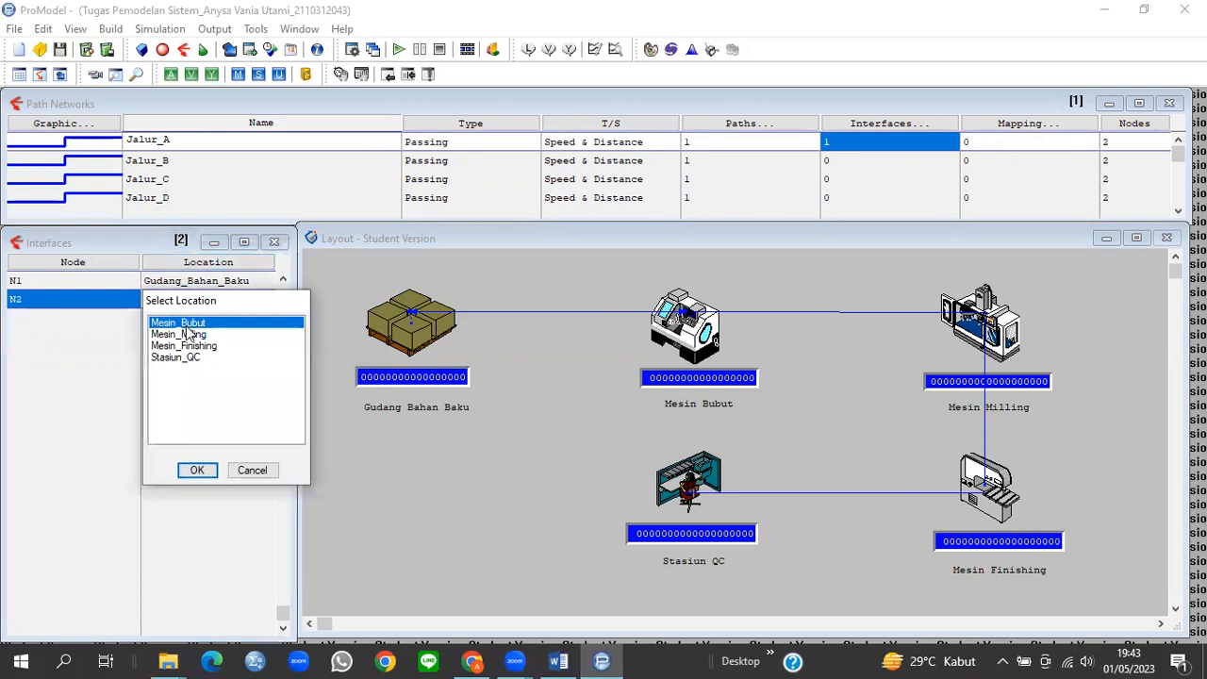
click(197, 468)
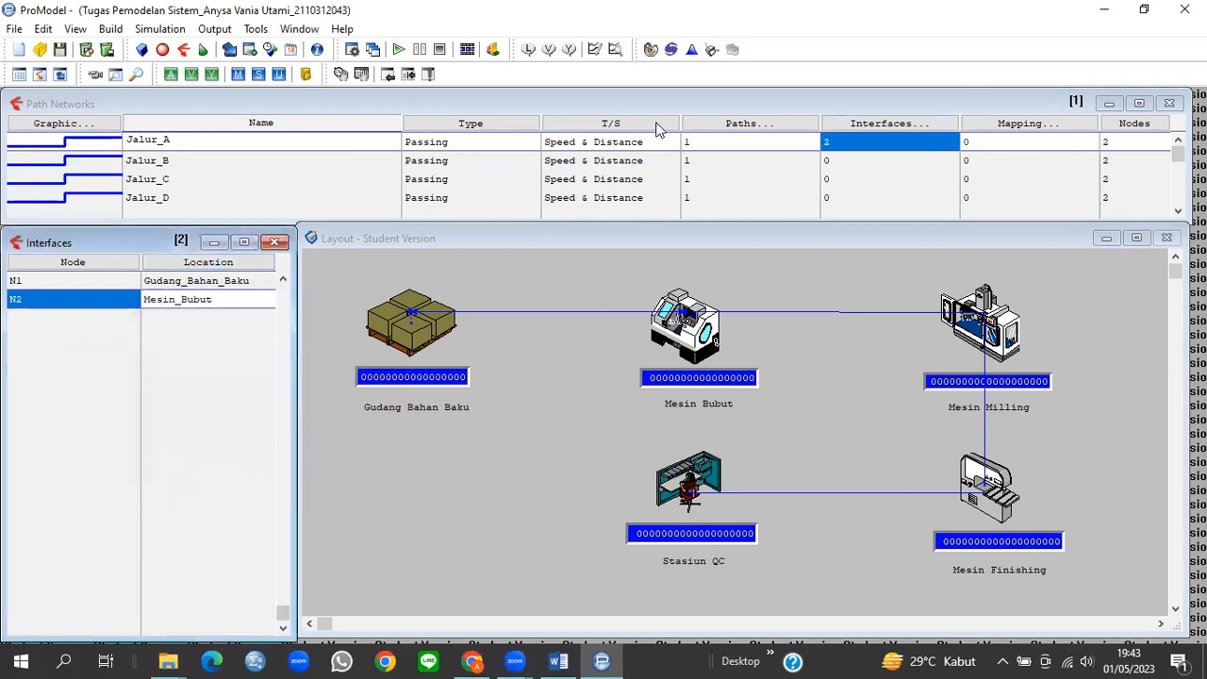
click(849, 165)
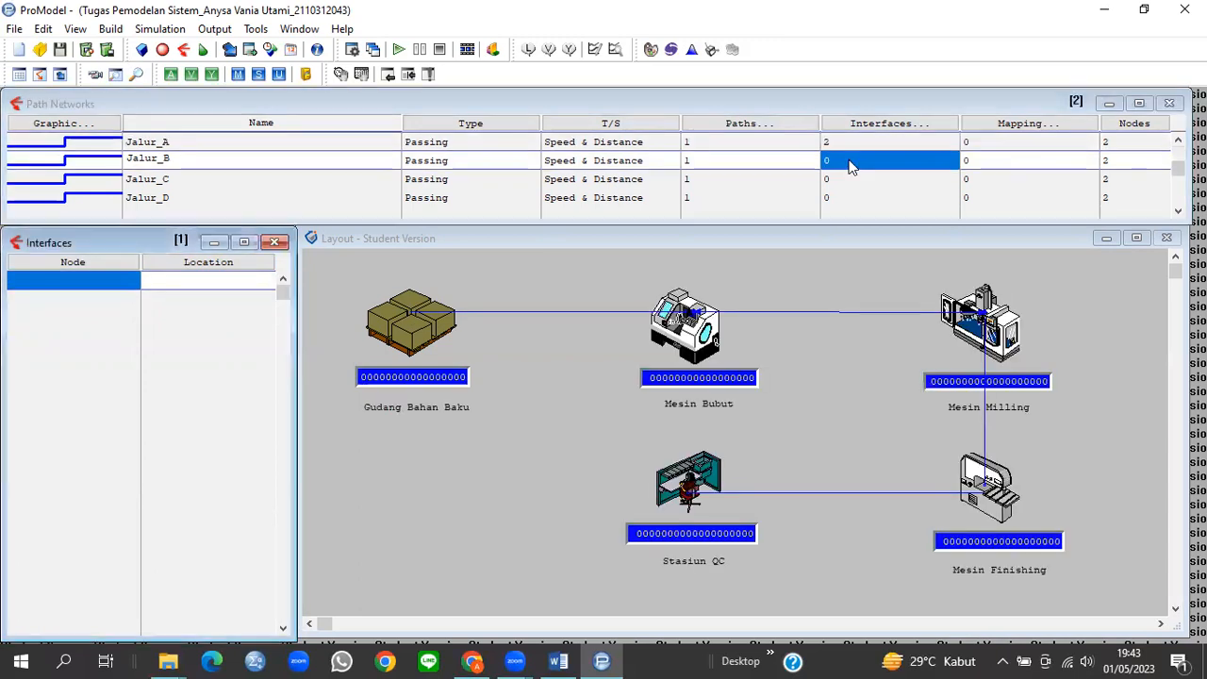
Step: Add Jalur_B's first interface linking node N1 to Mesin_Bubut
click(88, 285)
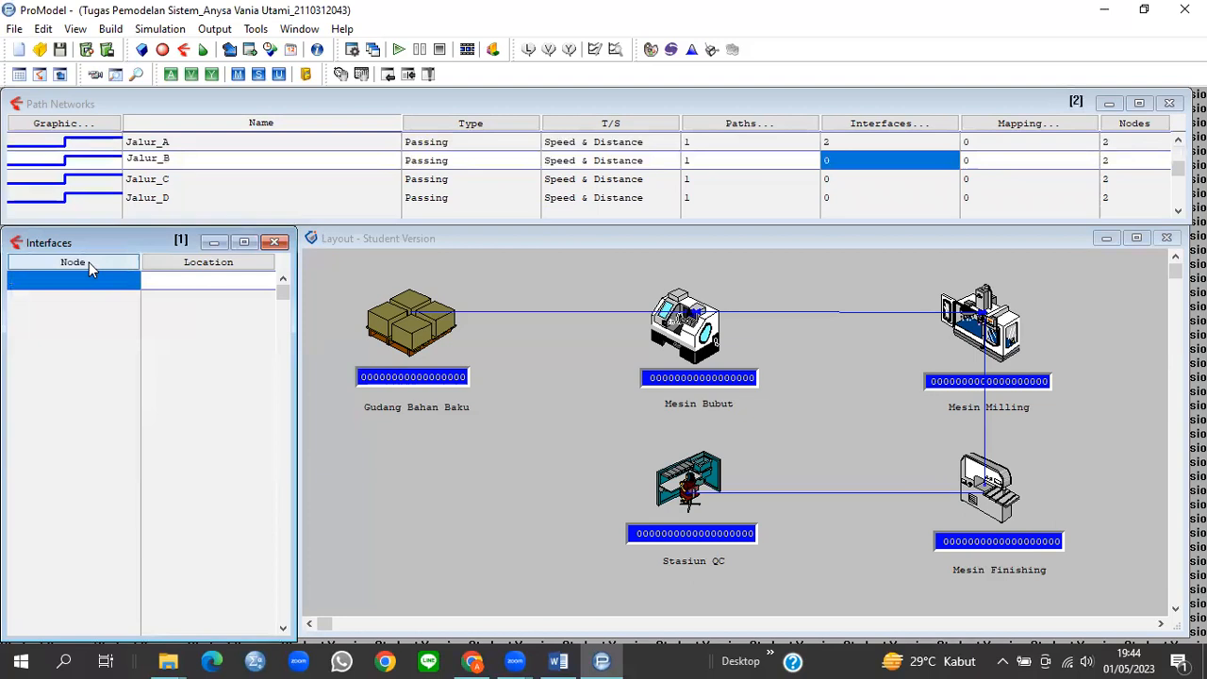
click(88, 263)
click(62, 452)
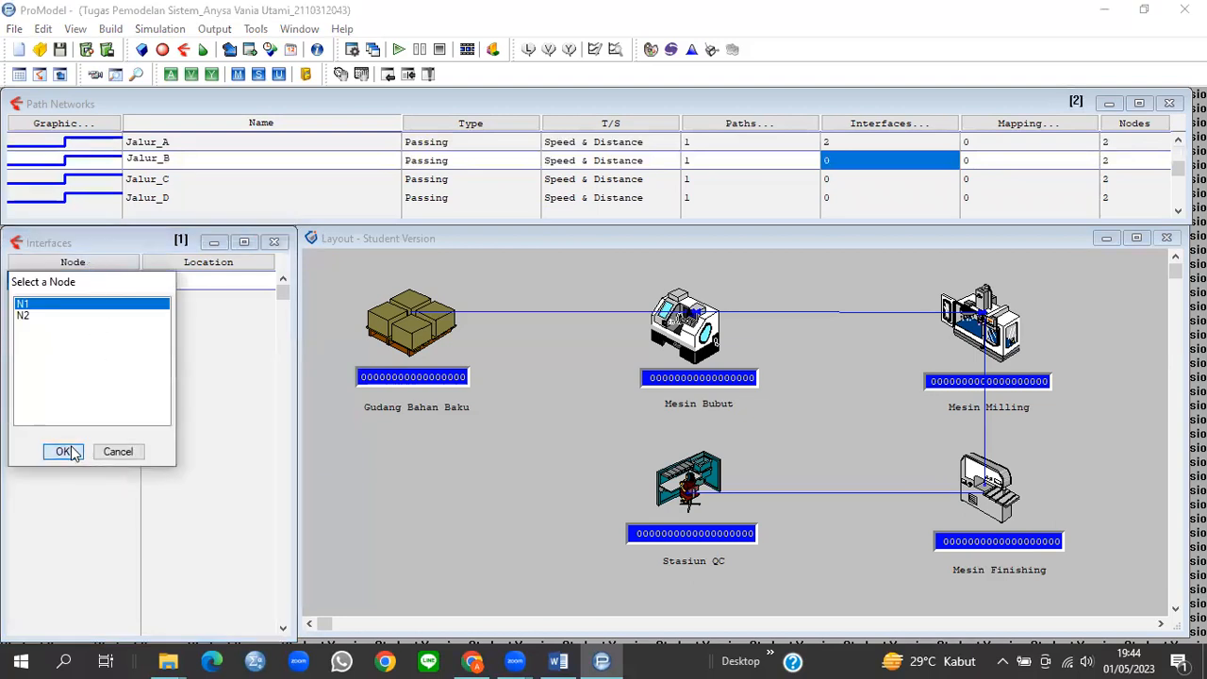
click(216, 268)
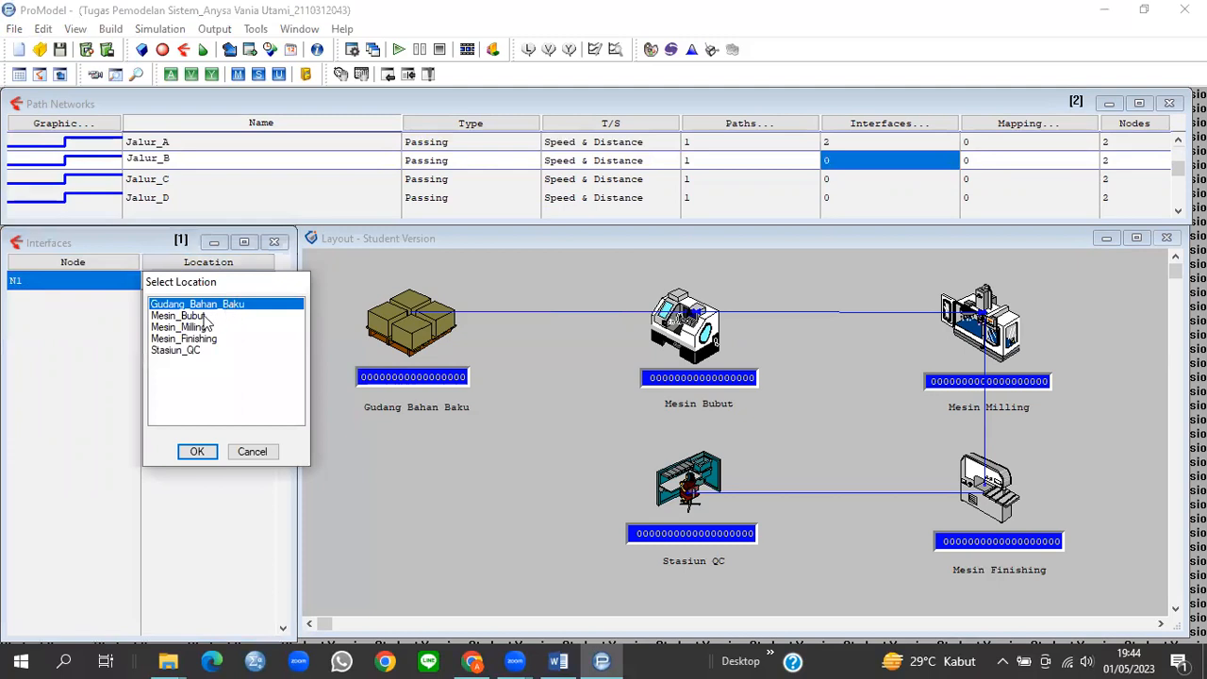
click(201, 316)
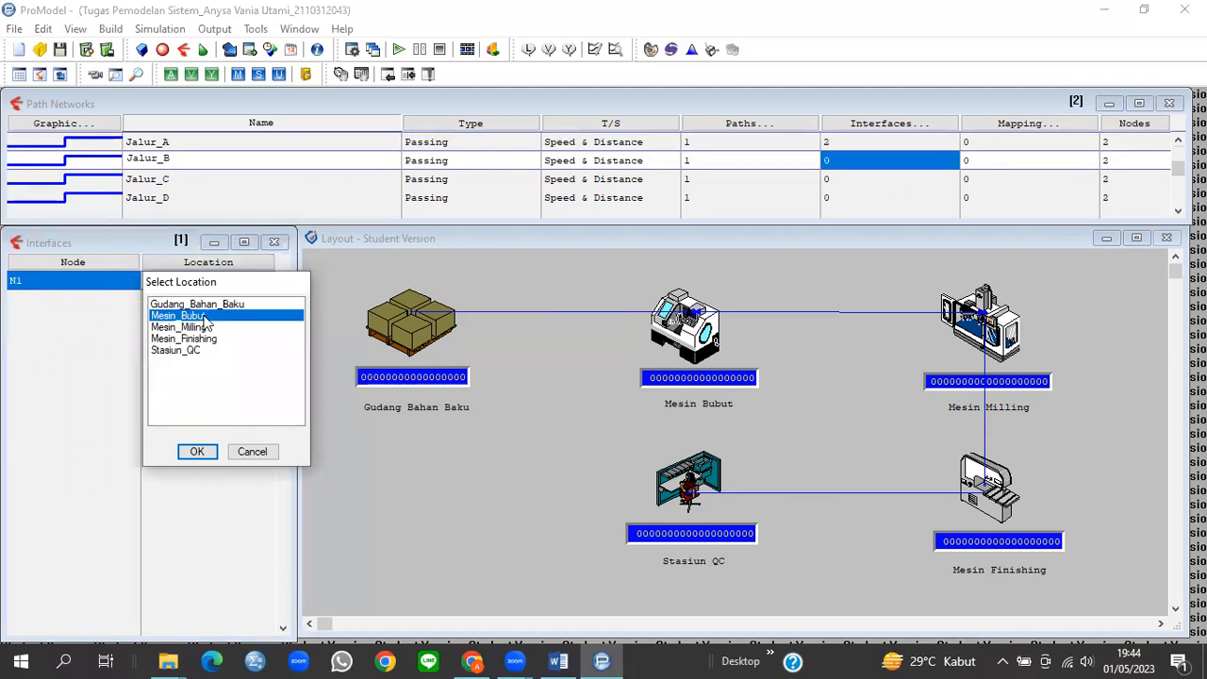
click(196, 453)
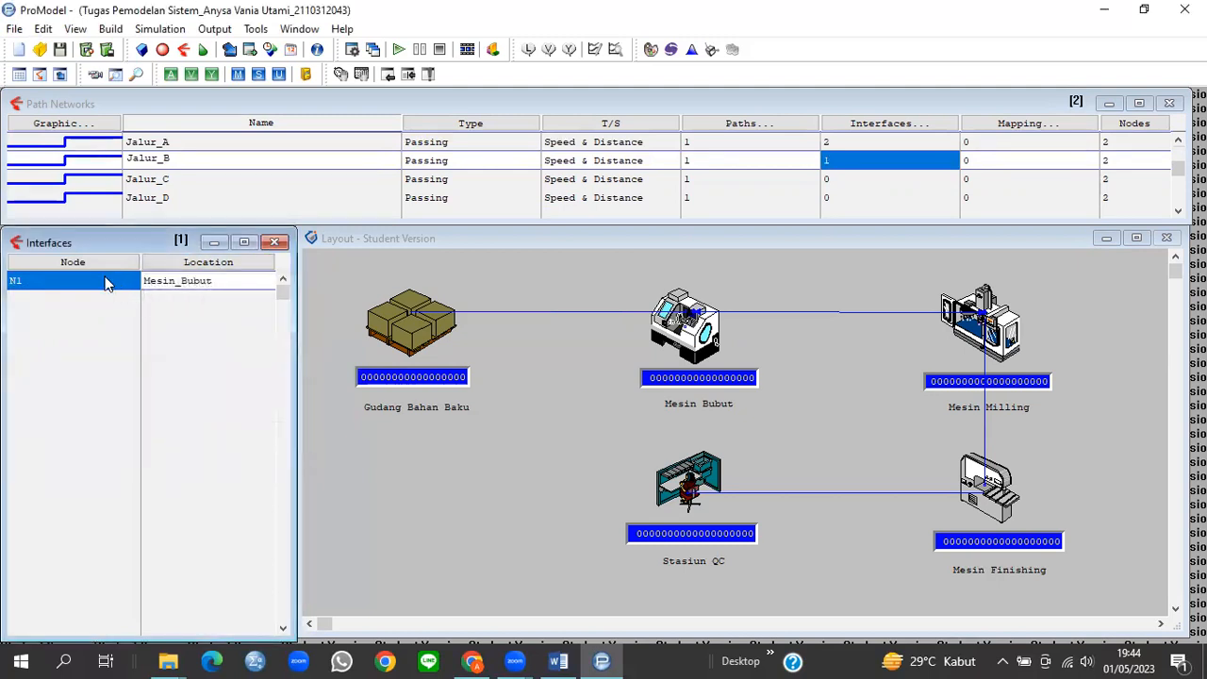
Step: Add Jalur_B's second interface linking node N2 to Mesin_Milling
key(Down)
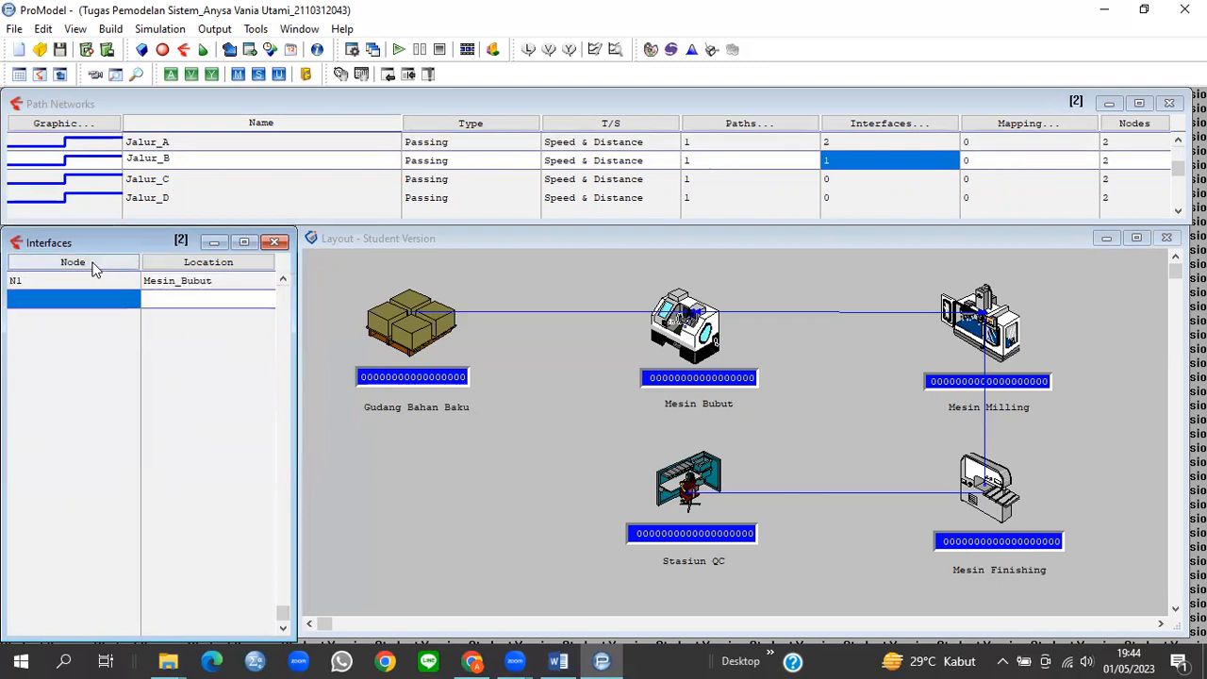
click(92, 269)
click(65, 335)
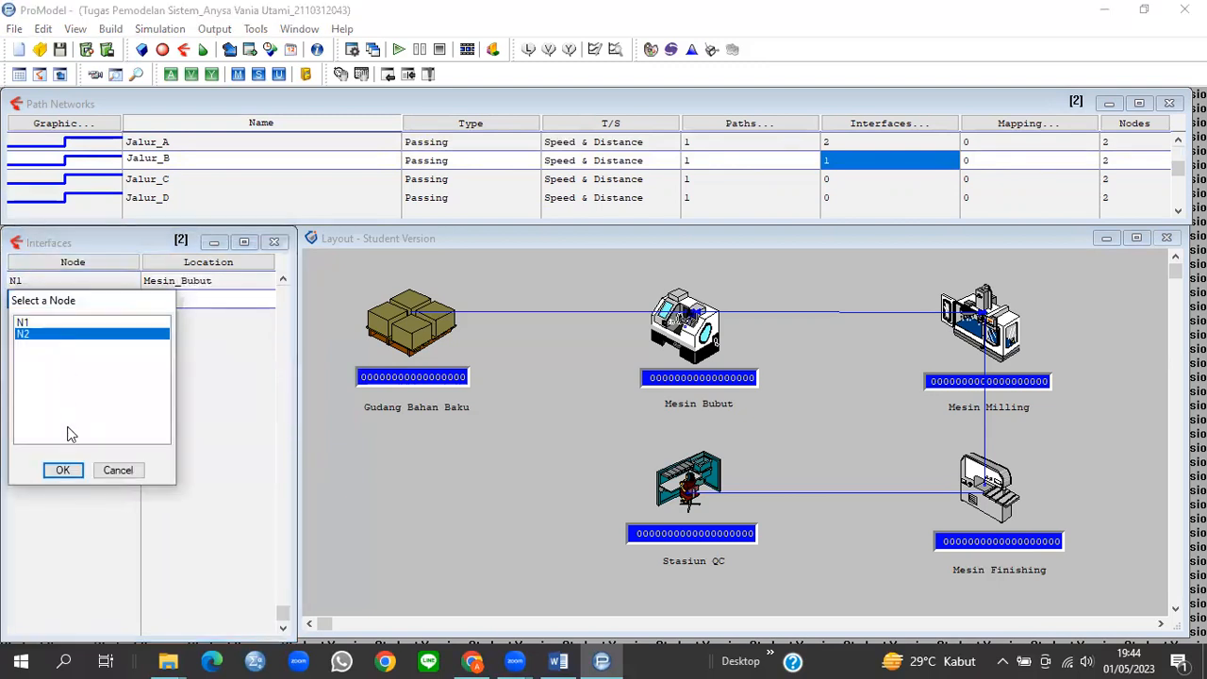
click(64, 470)
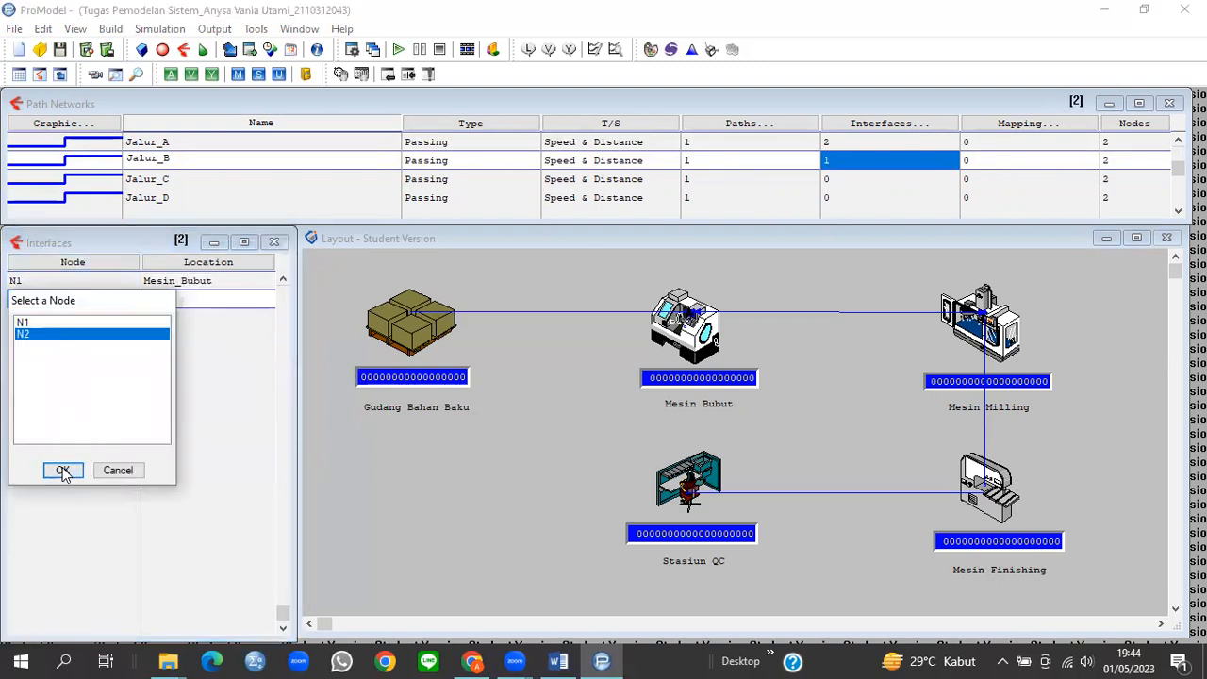
click(208, 267)
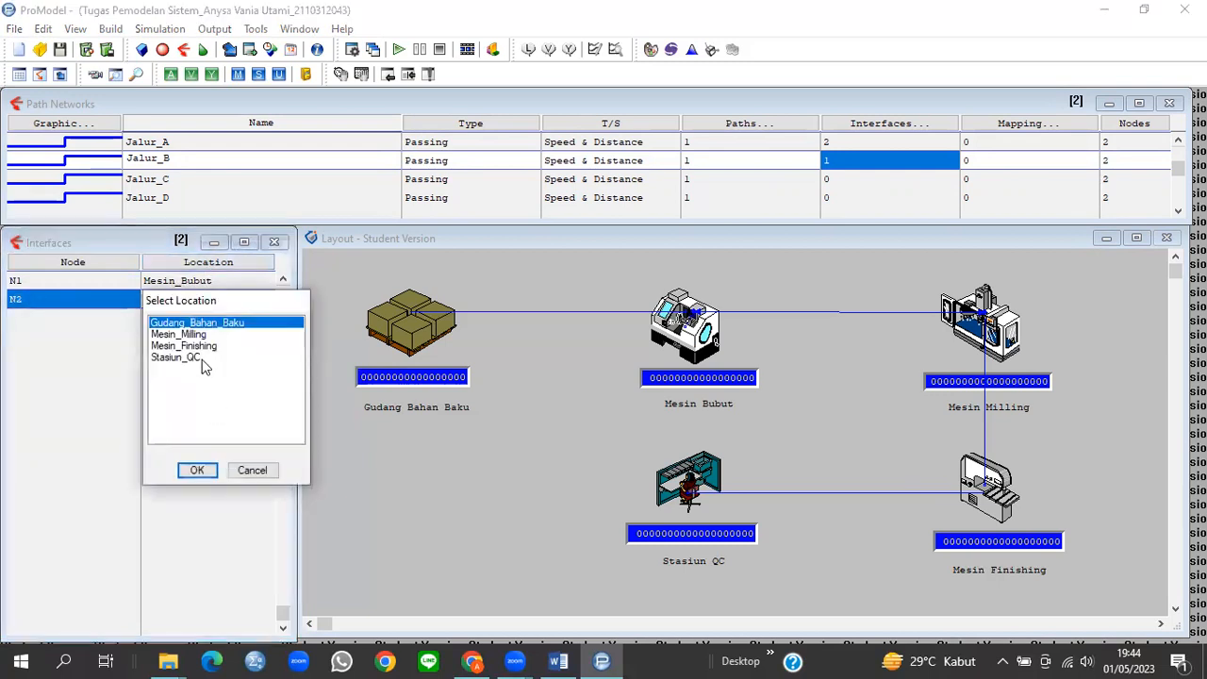
click(193, 335)
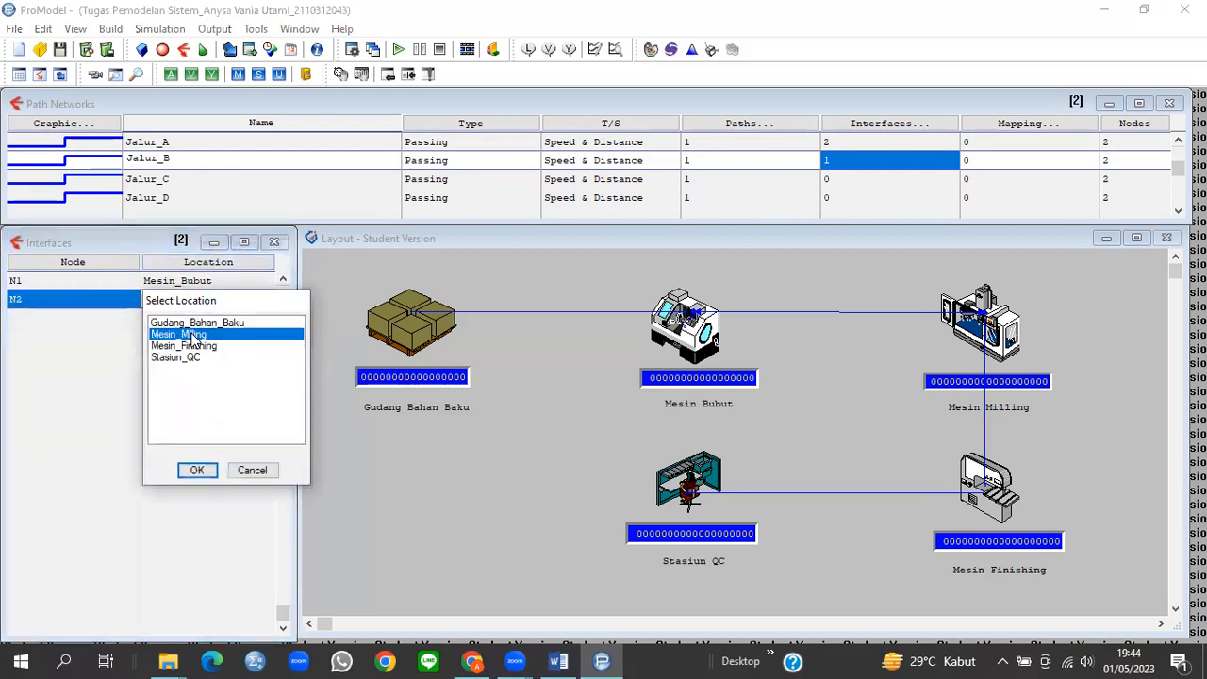
click(194, 470)
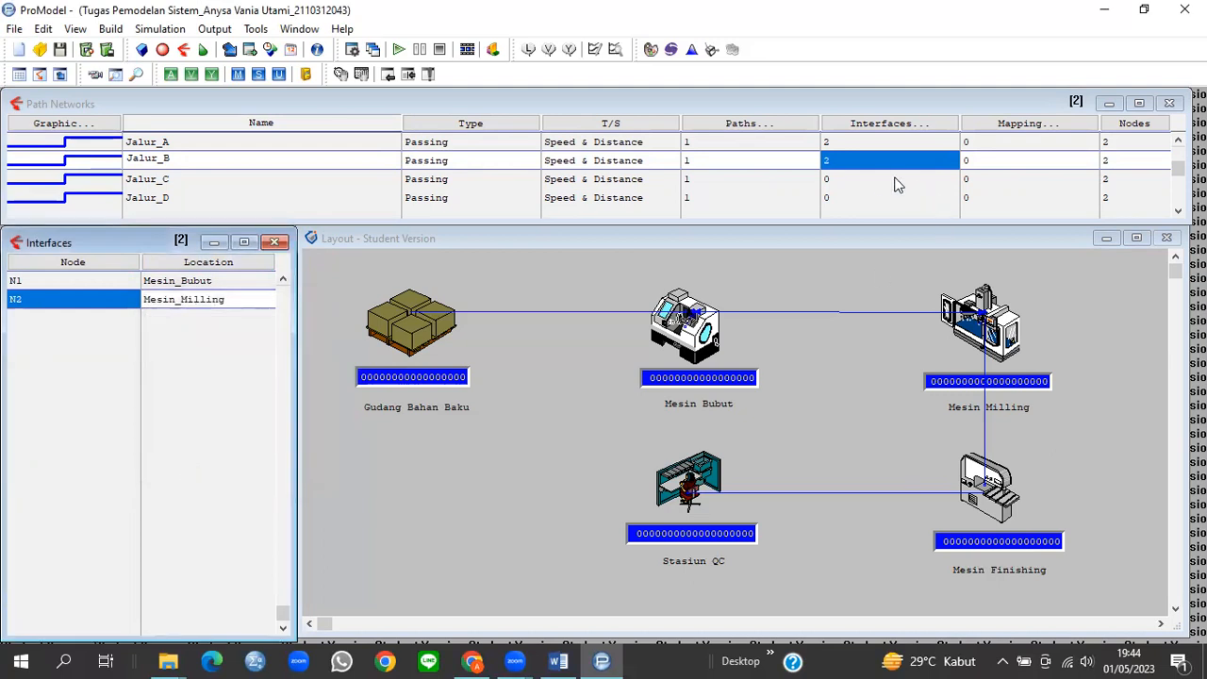
Step: Add Jalur_C's first interface linking node N1 to Mesin_Milling
click(862, 181)
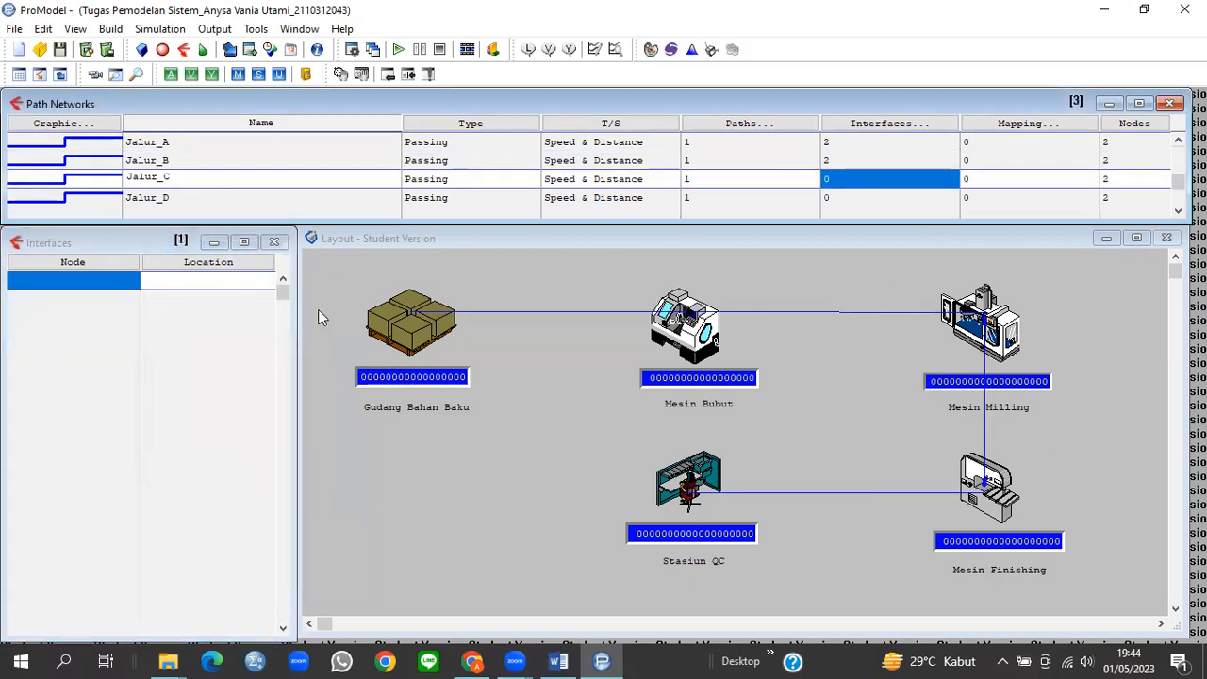
double_click(81, 296)
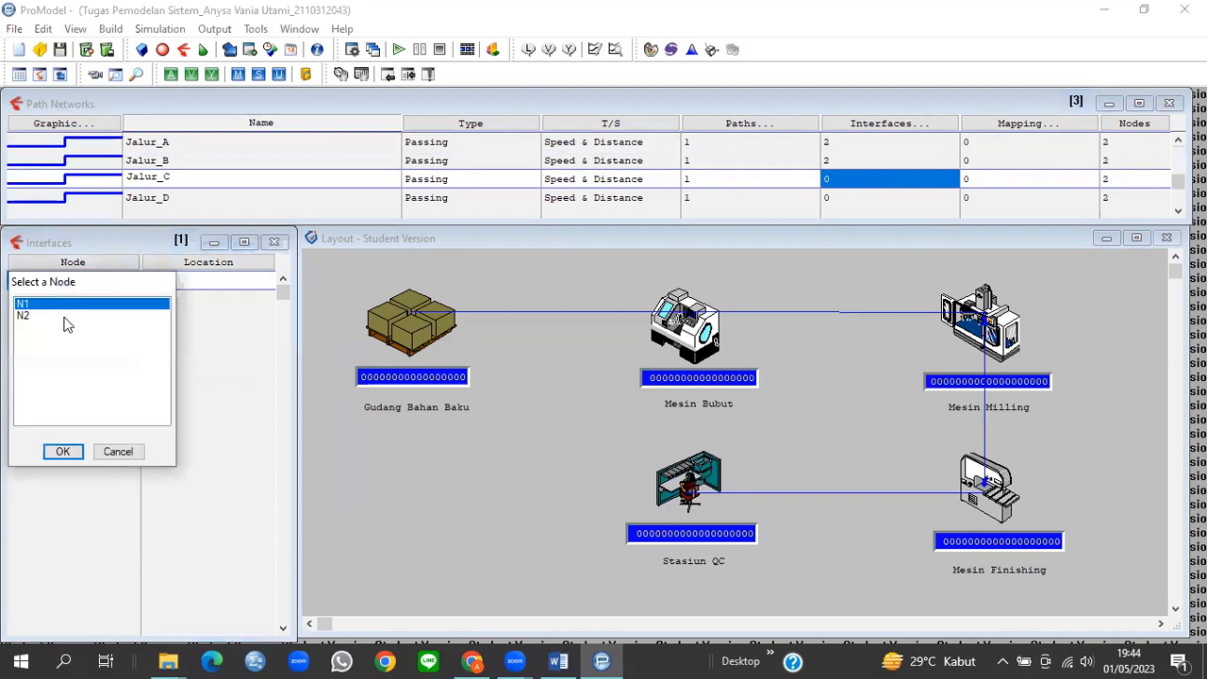
click(66, 452)
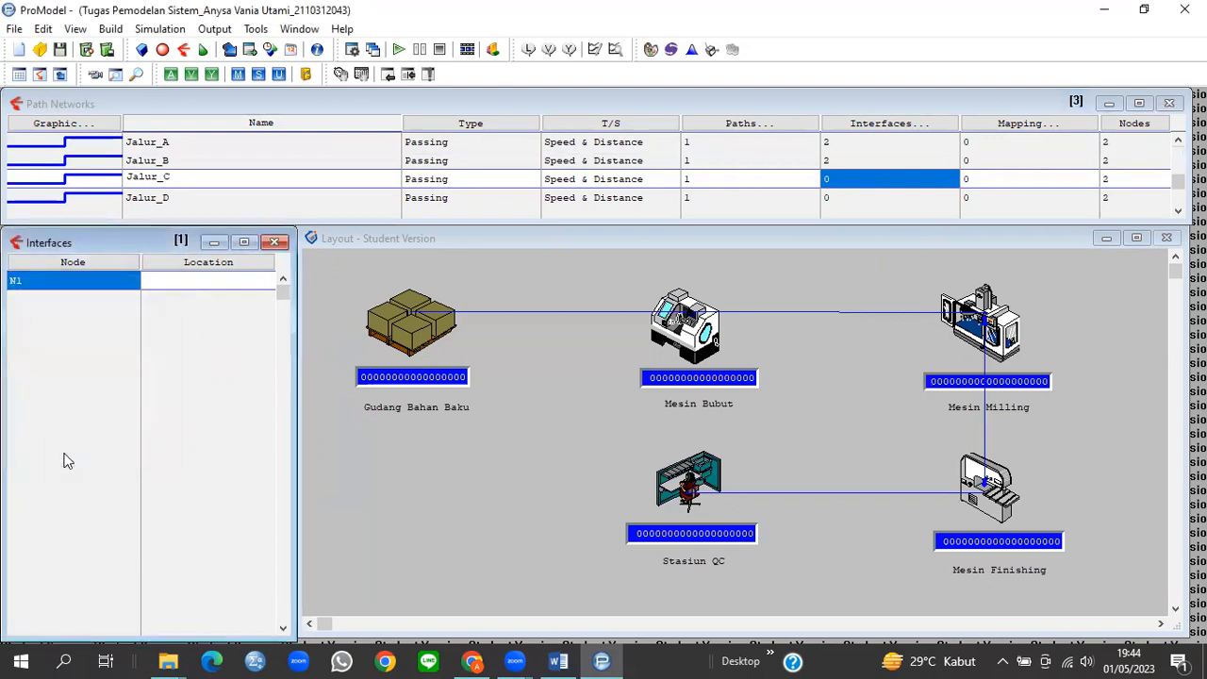
click(207, 280)
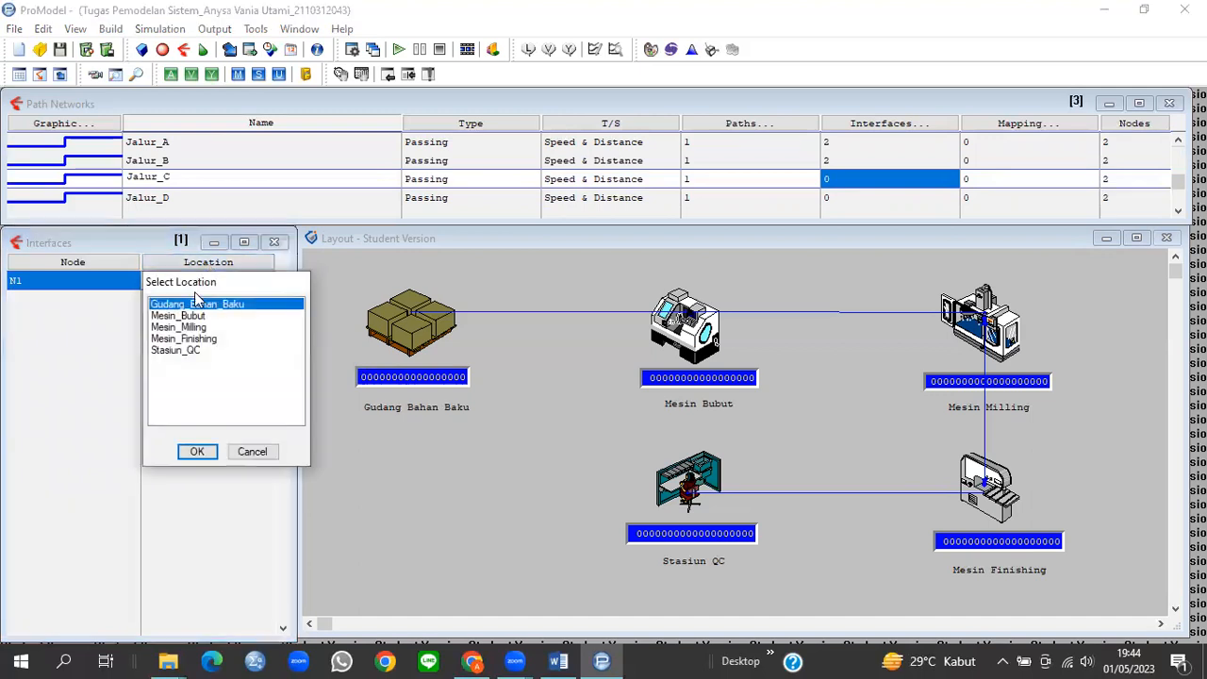
click(193, 327)
click(194, 452)
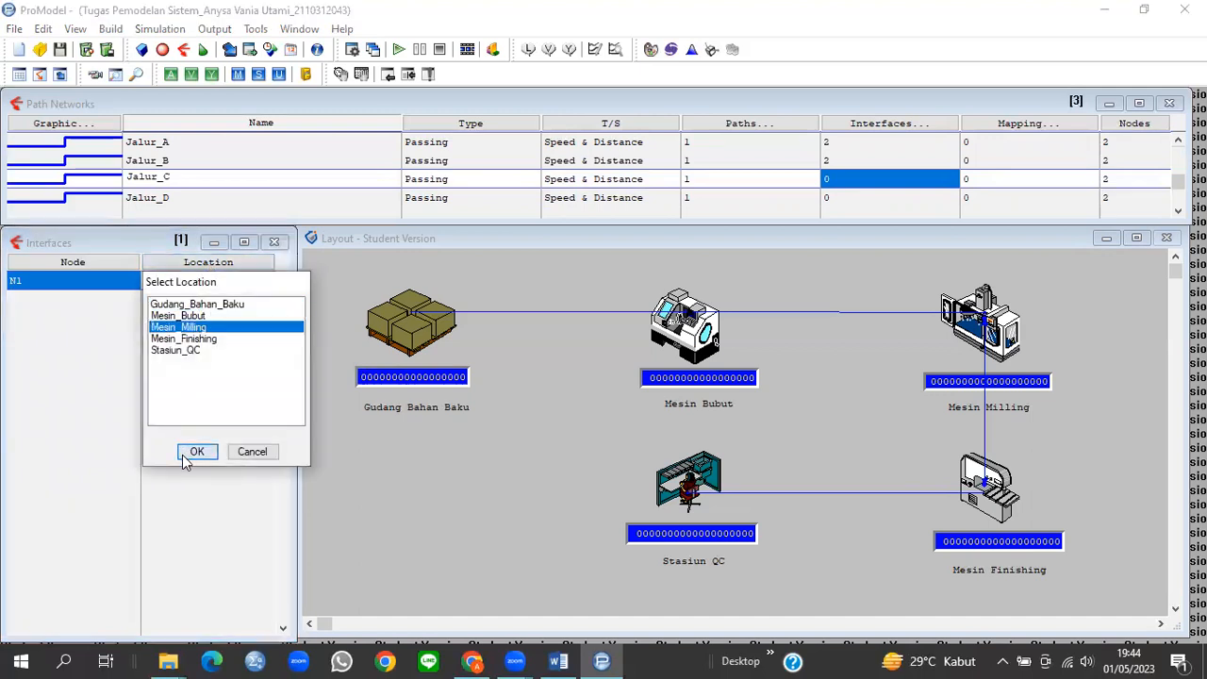
Step: Add Jalur_C's second interface linking node N2 to Mesin_Finishing
click(66, 297)
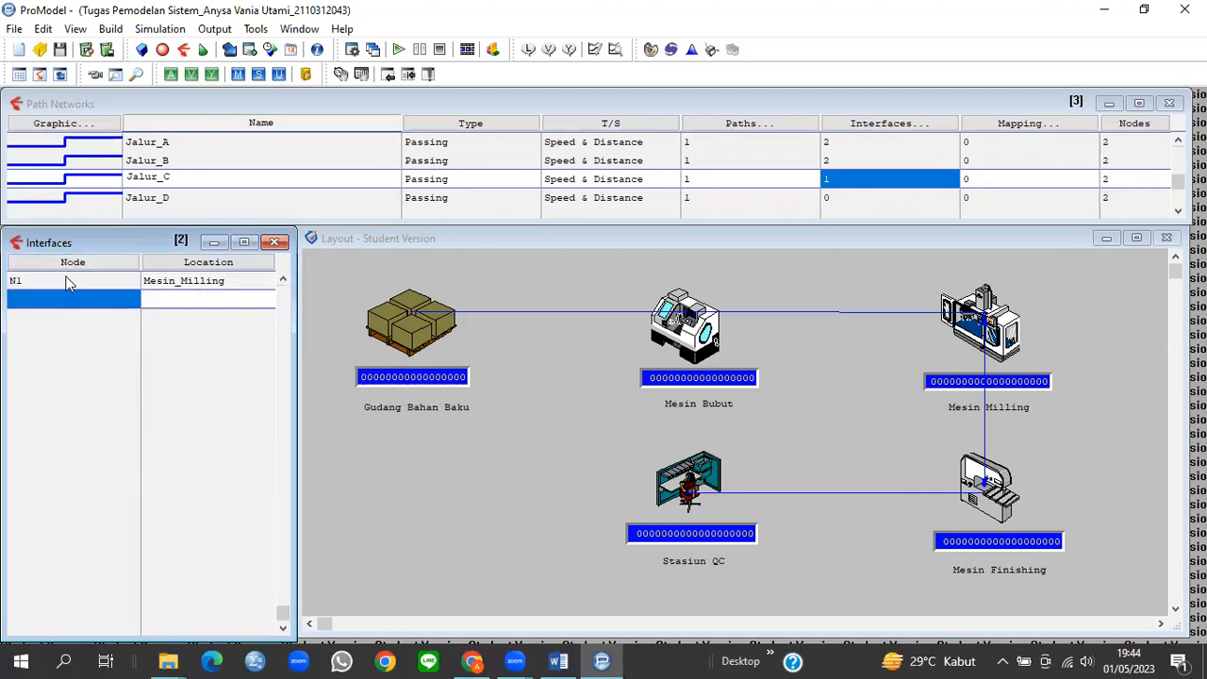
click(76, 264)
click(27, 335)
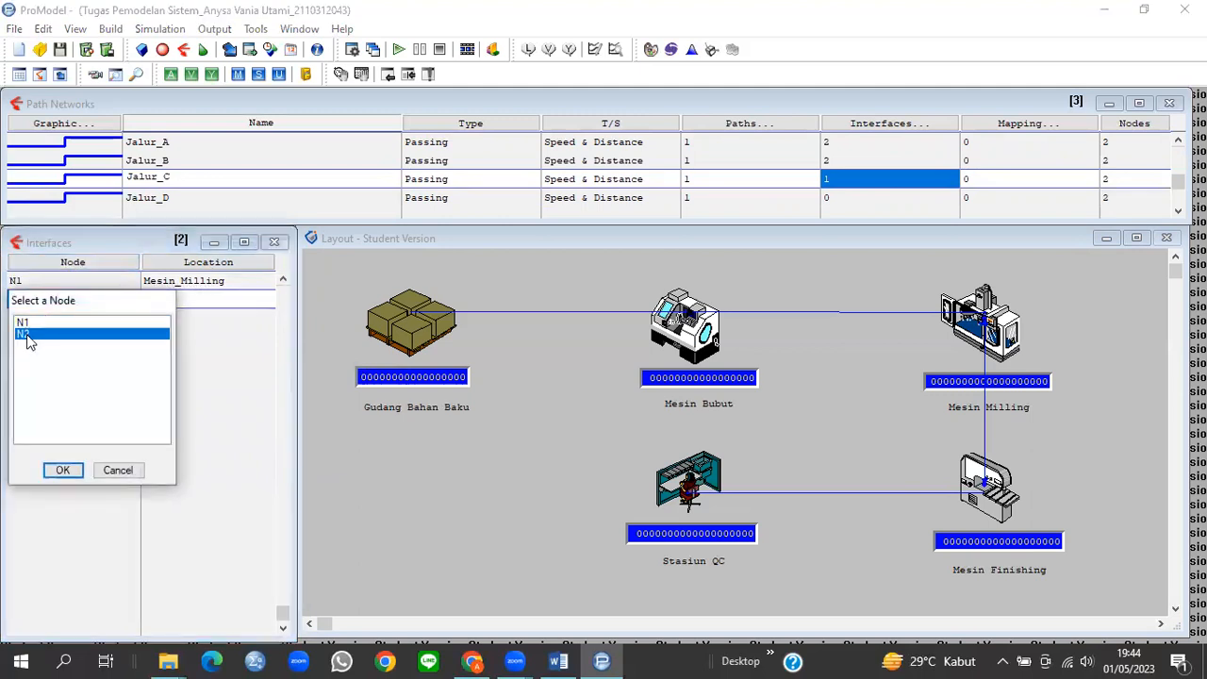
click(62, 470)
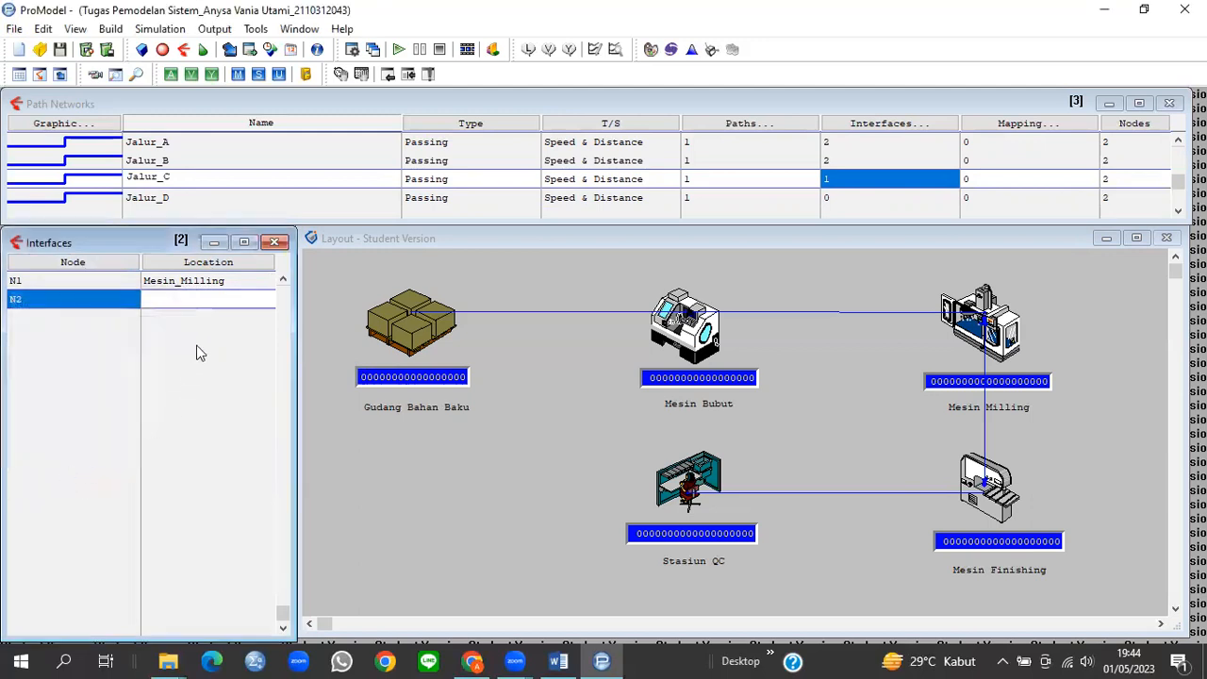
click(193, 264)
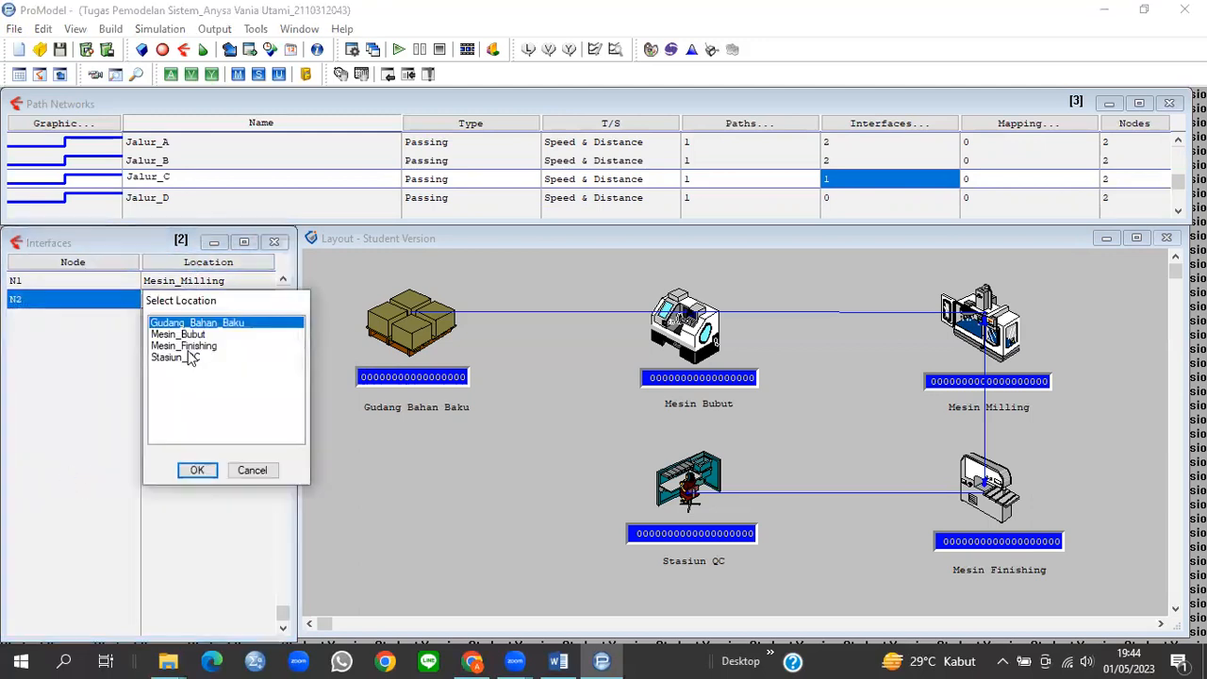
click(188, 347)
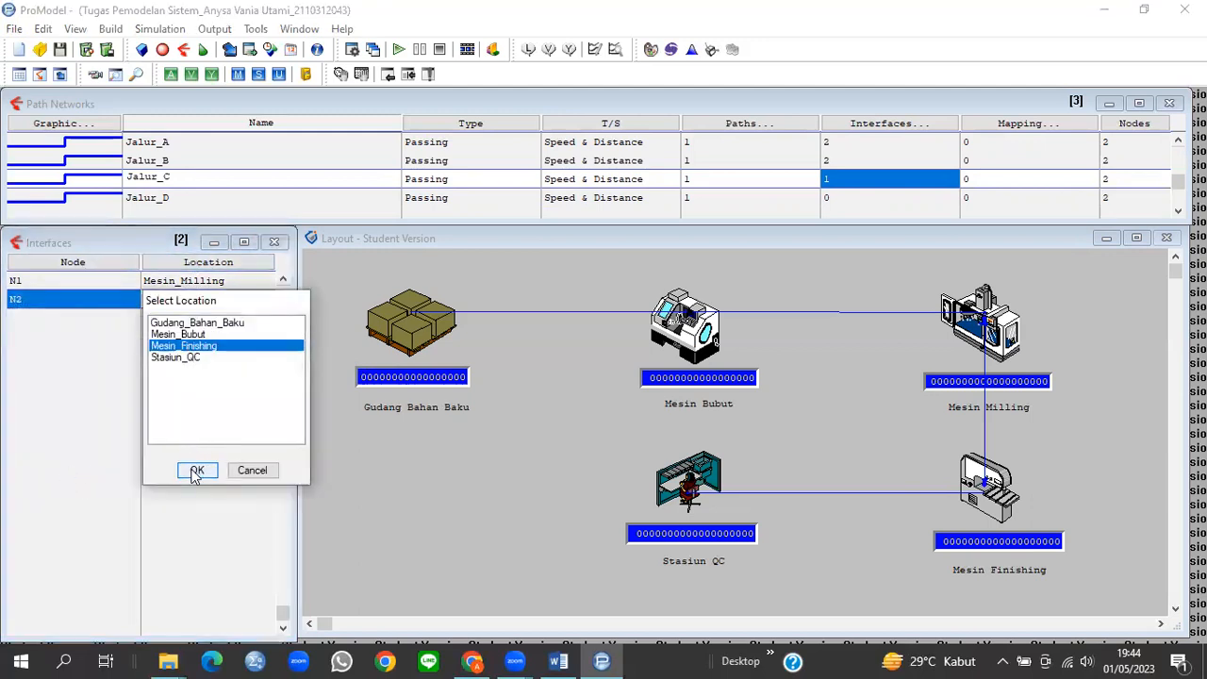
click(195, 470)
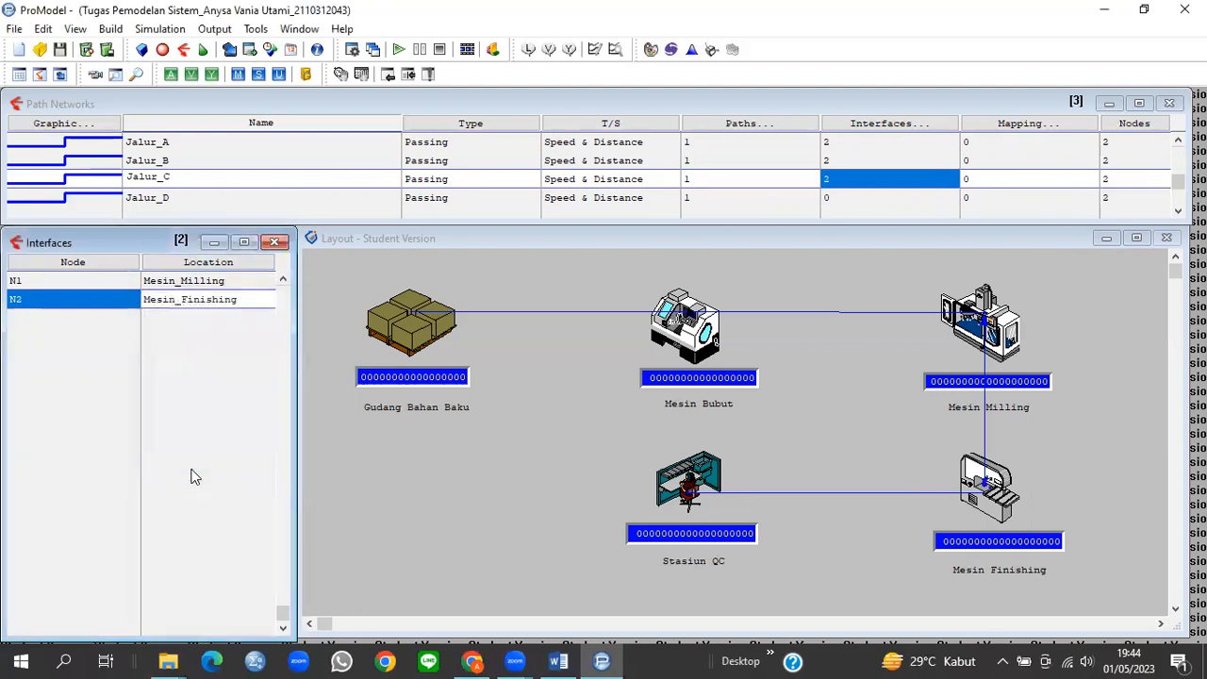
click(837, 200)
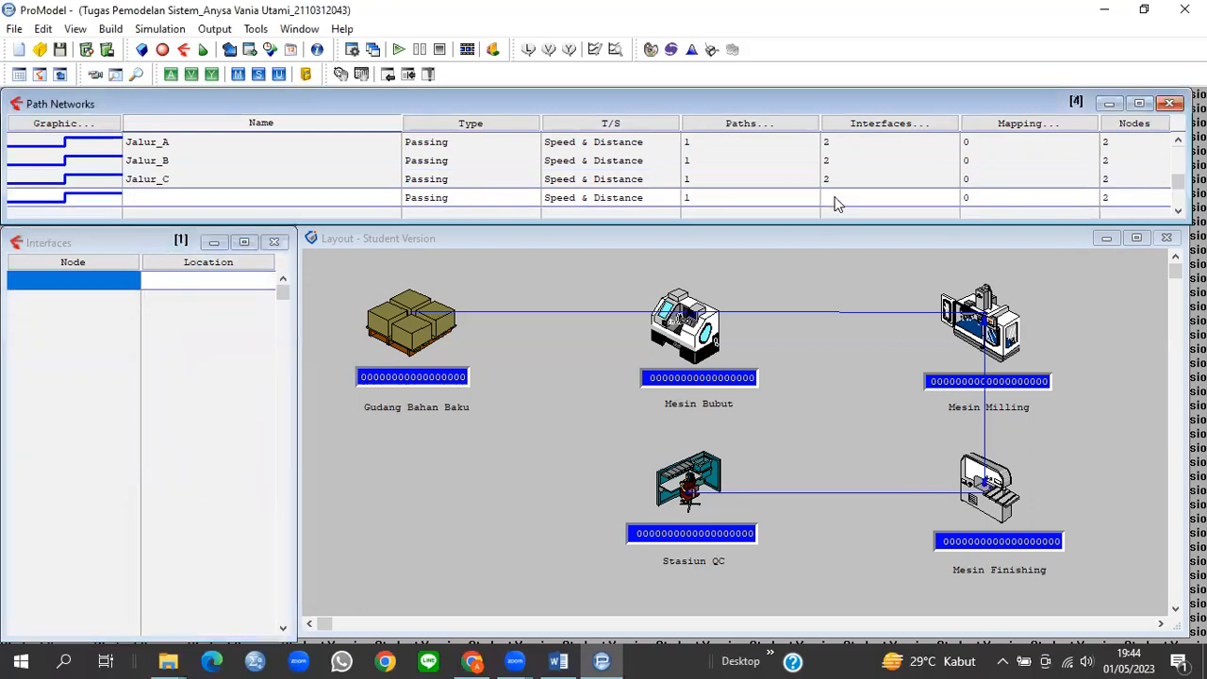
Step: Add Jalur_D's first interface linking node N1 to Mesin_Finishing
click(106, 264)
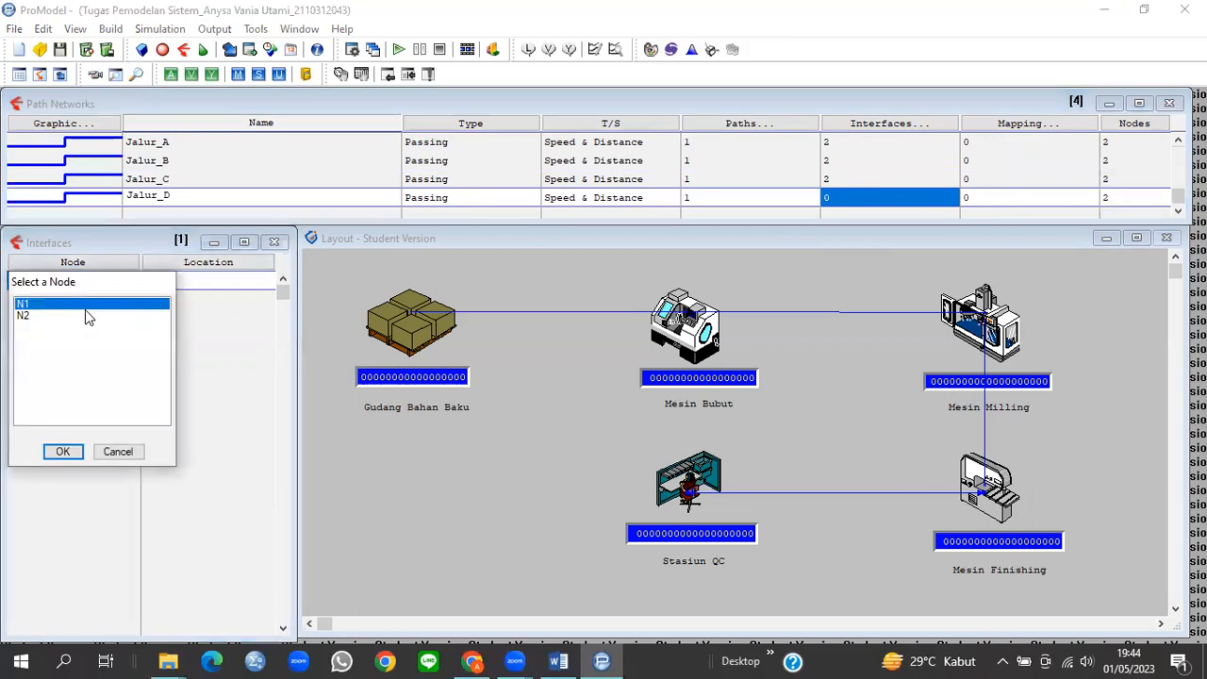
click(71, 454)
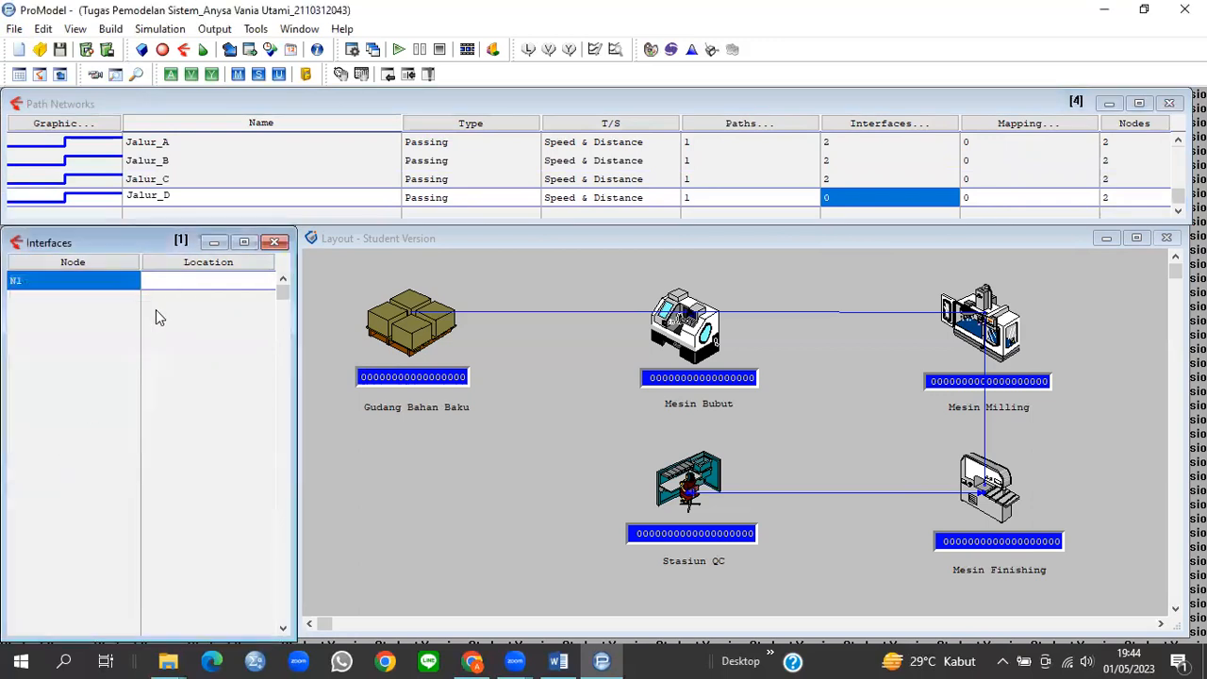
click(185, 257)
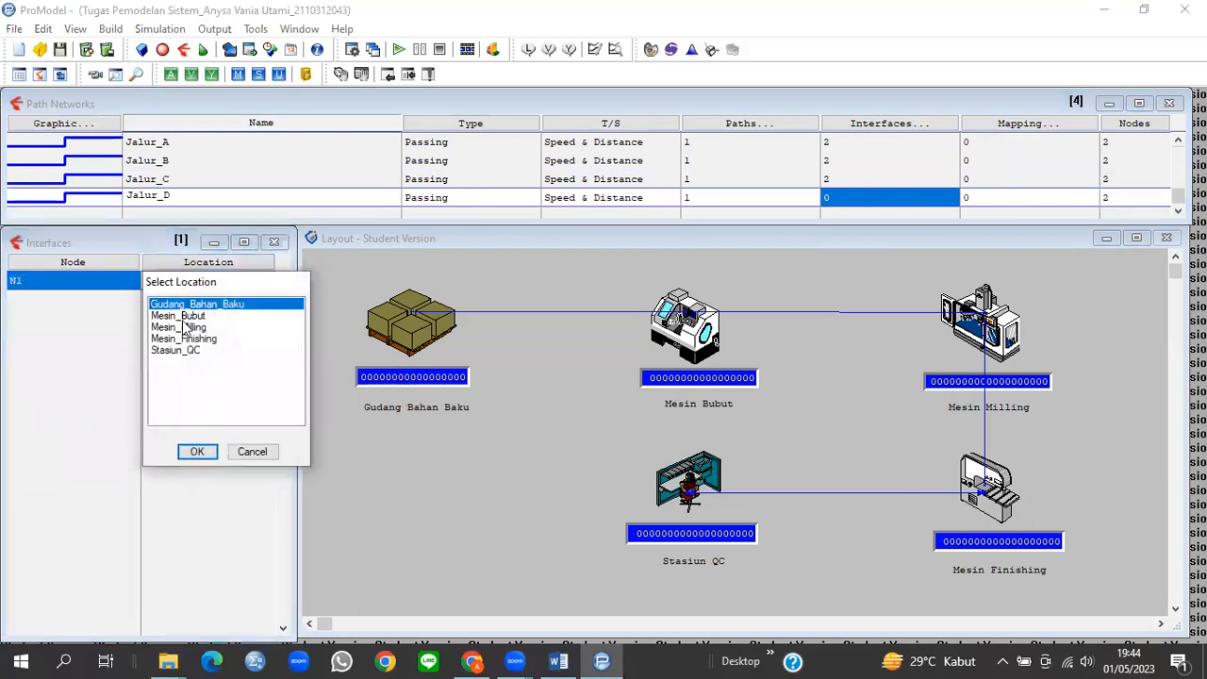
click(190, 340)
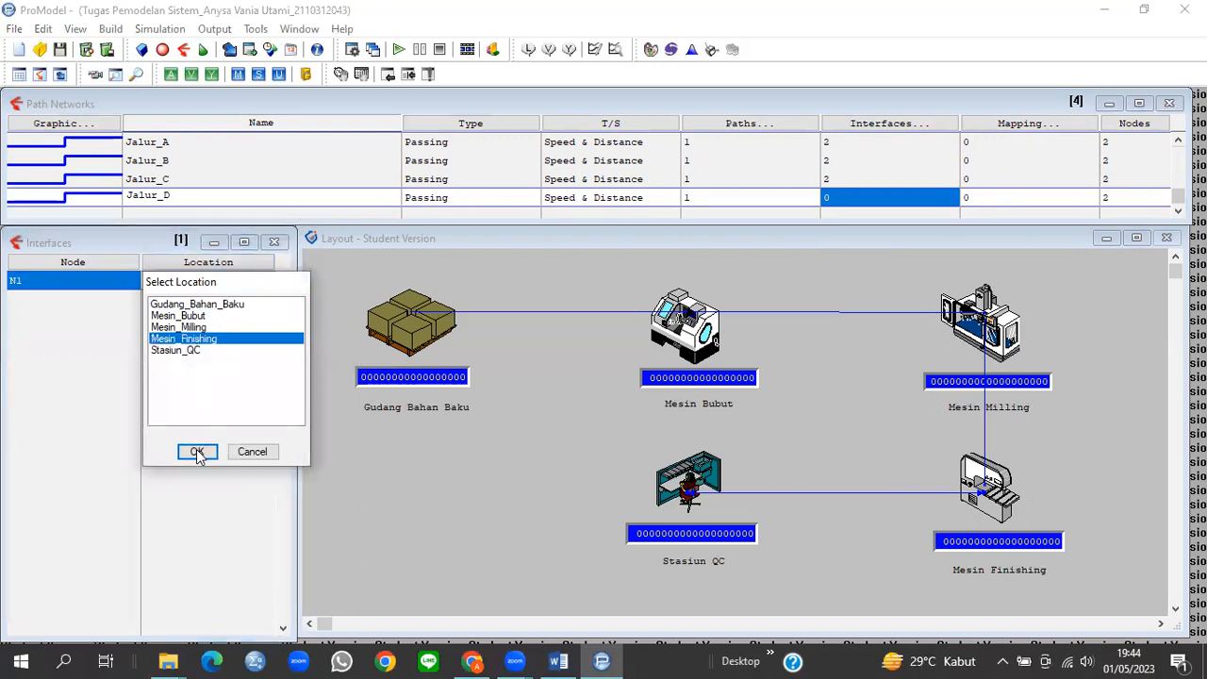
click(196, 452)
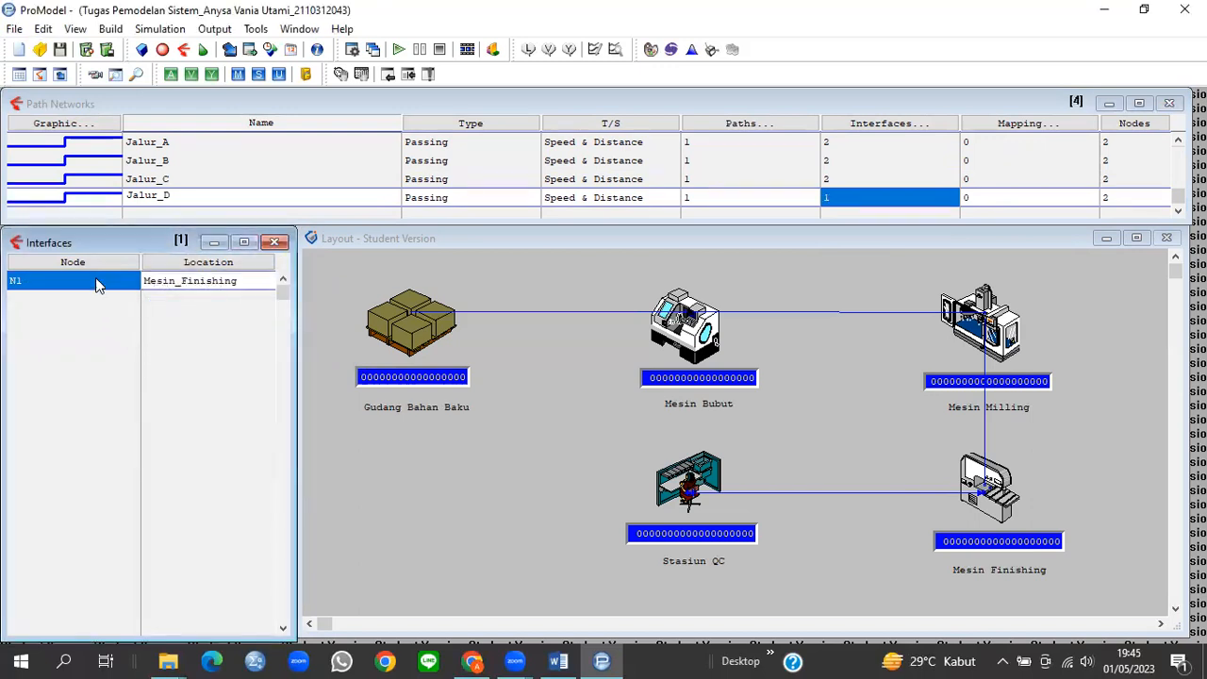
Step: Add Jalur_D's second interface linking node N2 to Stasiun_QC
key(Return)
click(89, 298)
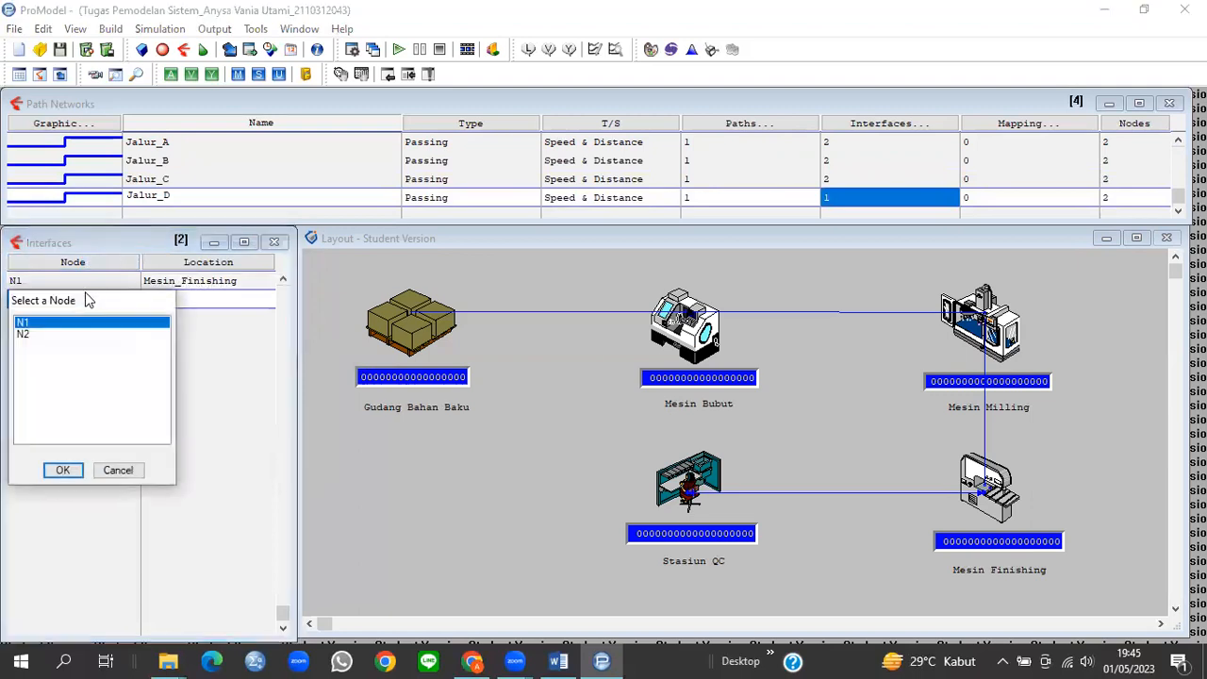
click(57, 335)
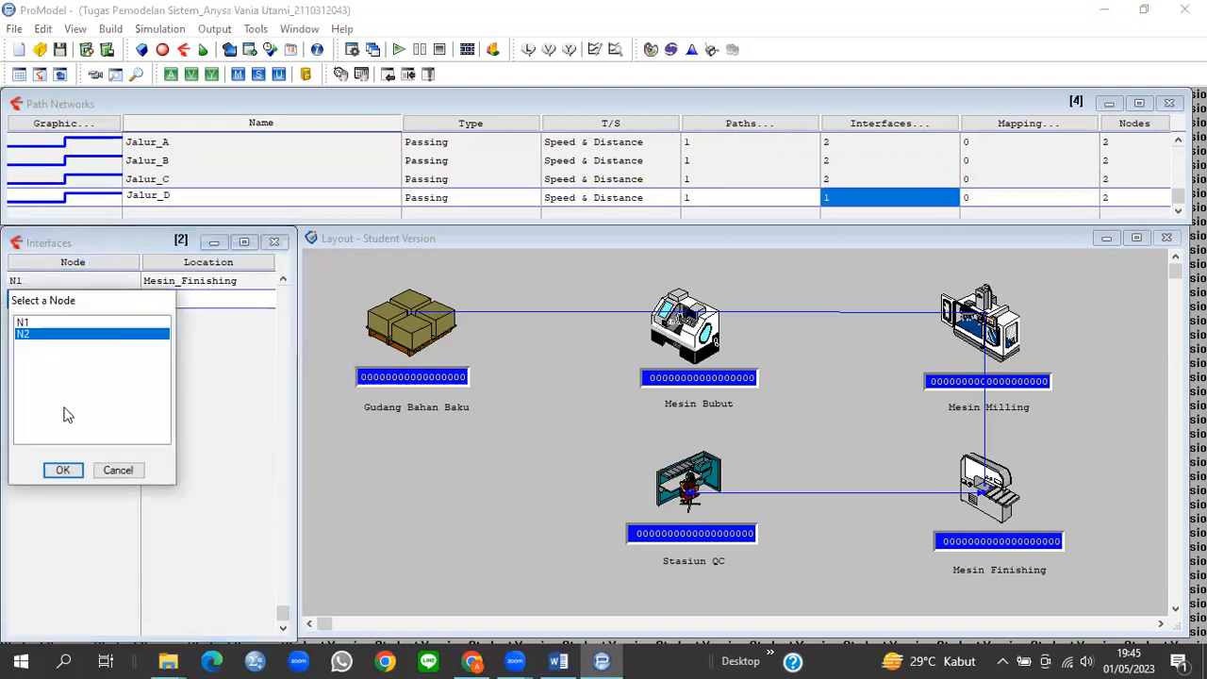
click(64, 469)
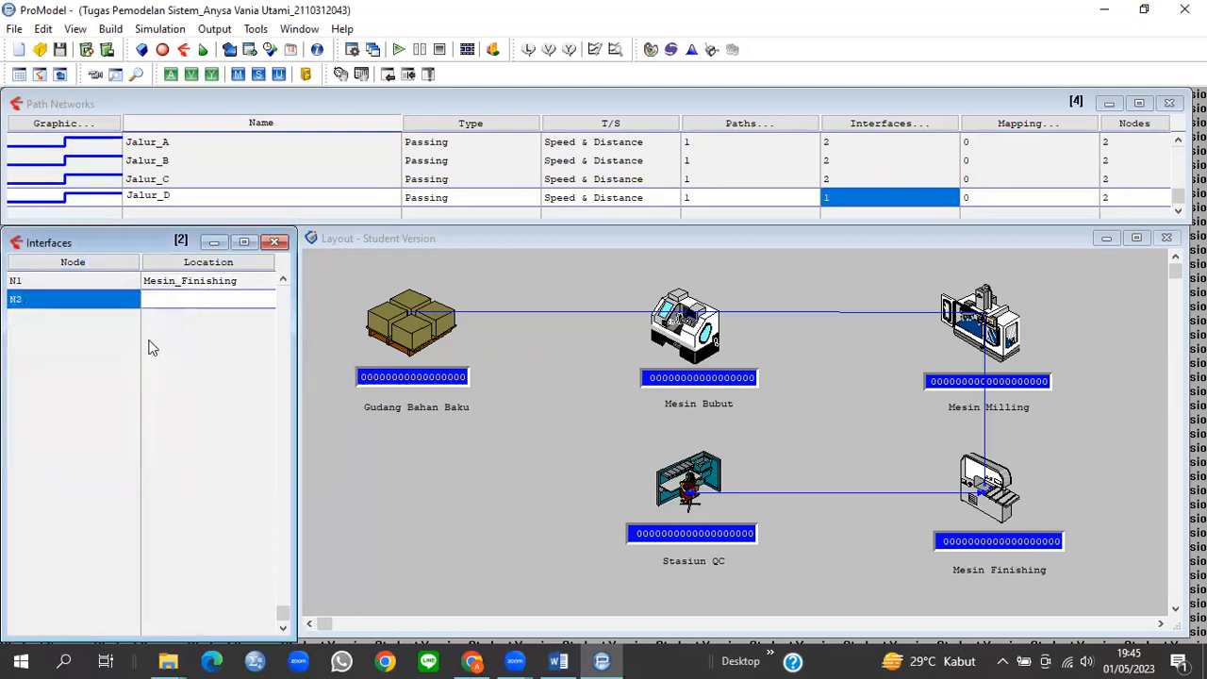
click(221, 267)
click(179, 360)
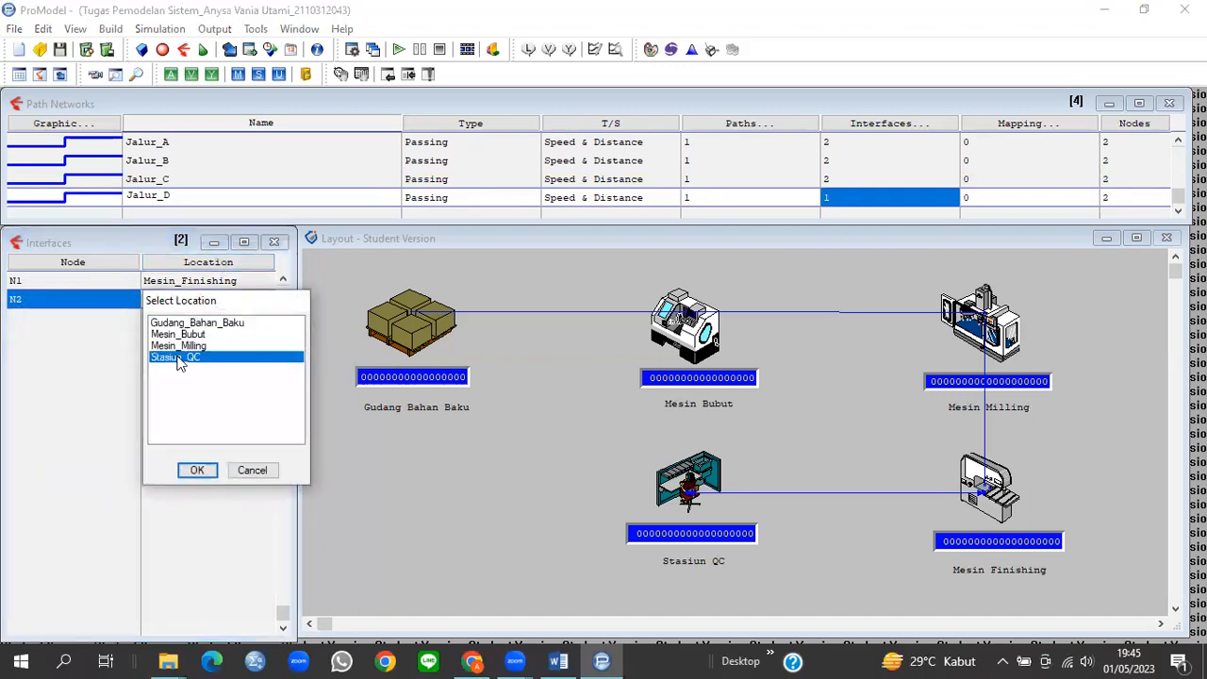
click(197, 469)
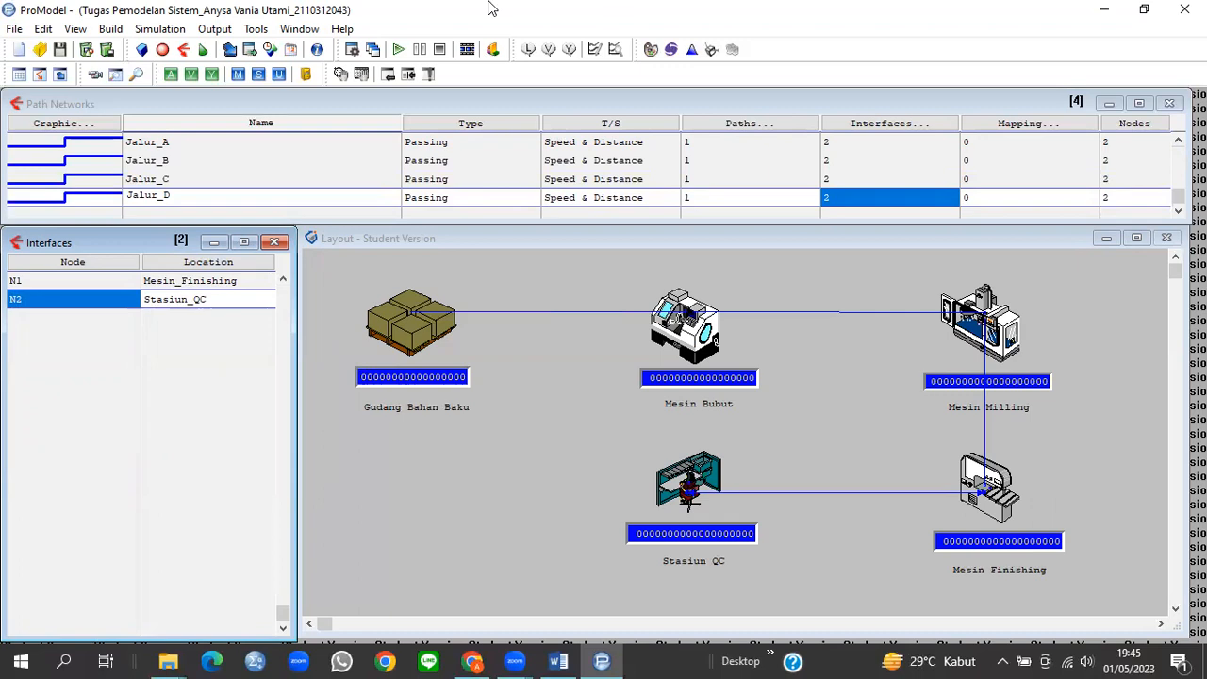
click(110, 29)
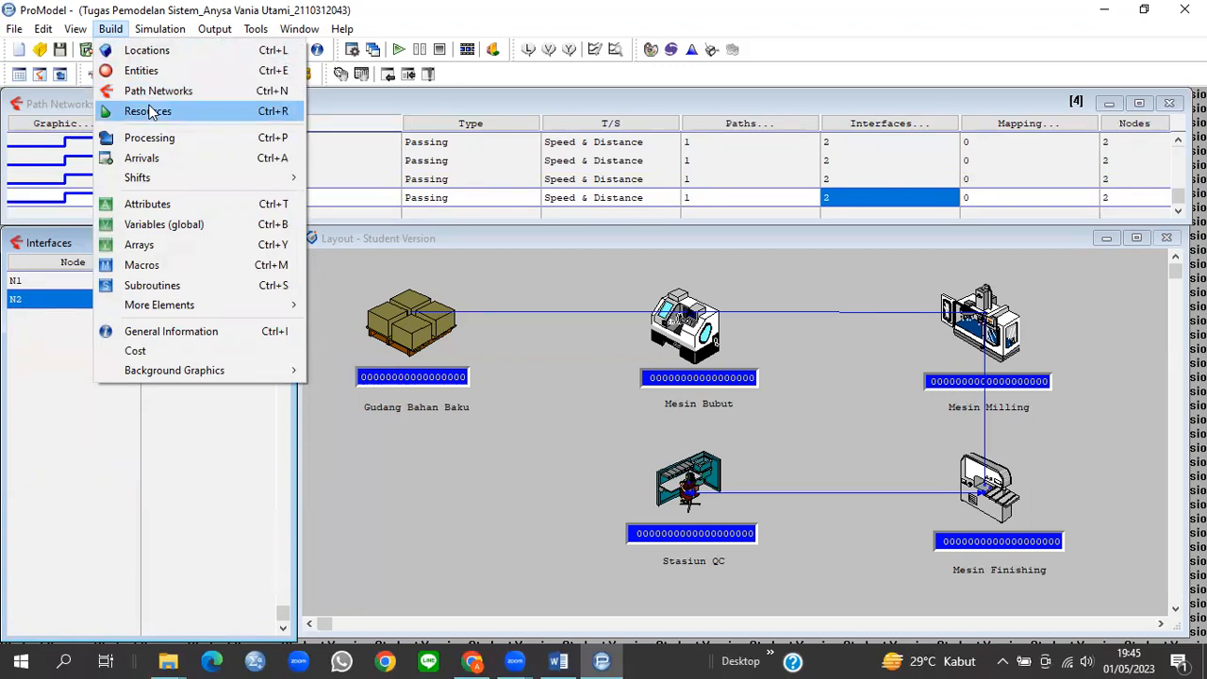
Step: Add an Operator resource and widen its graphic to 4 ft
click(149, 111)
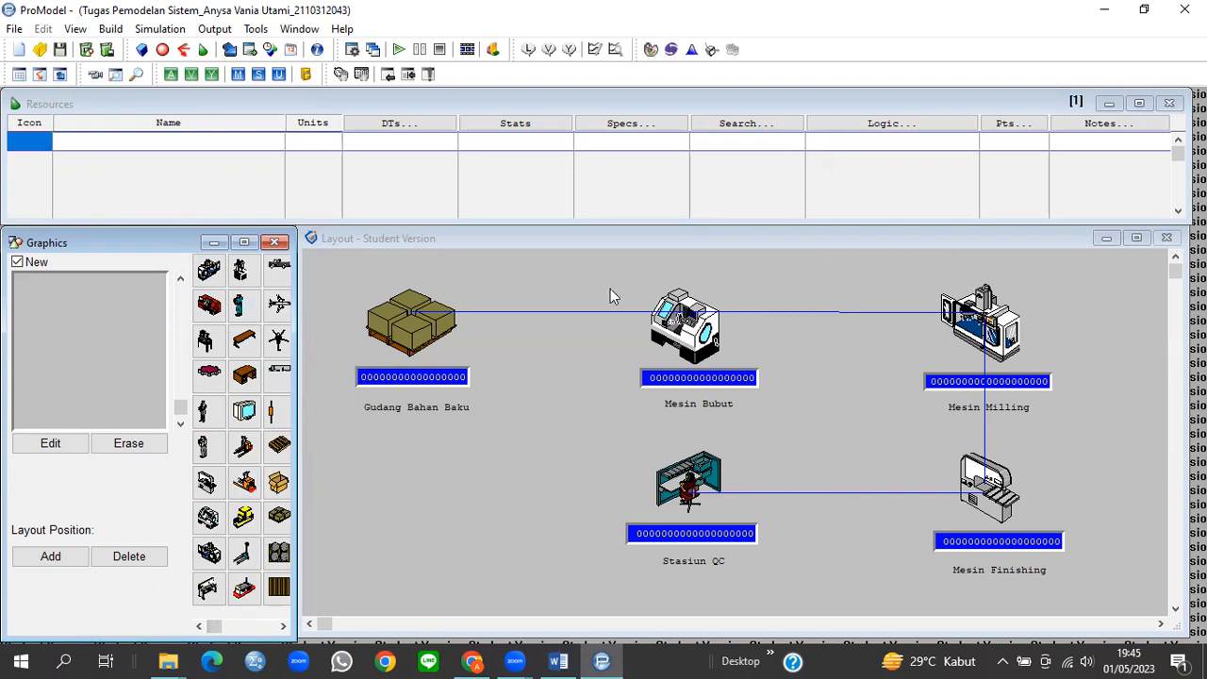
click(237, 311)
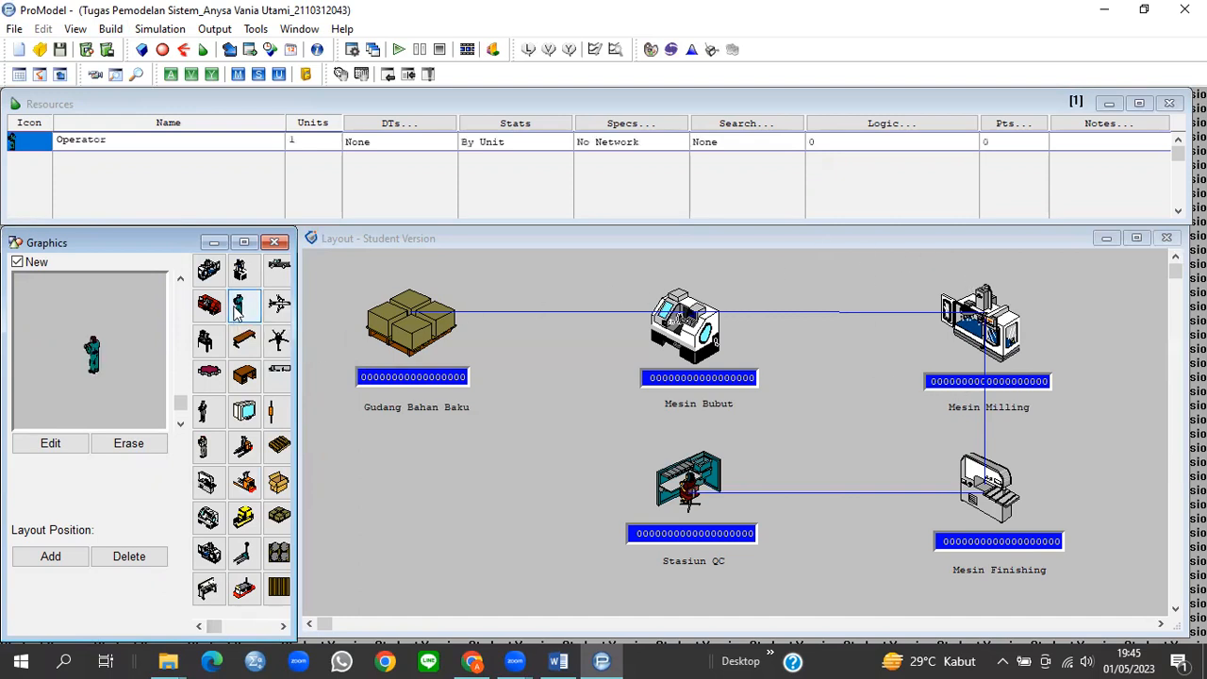
click(51, 445)
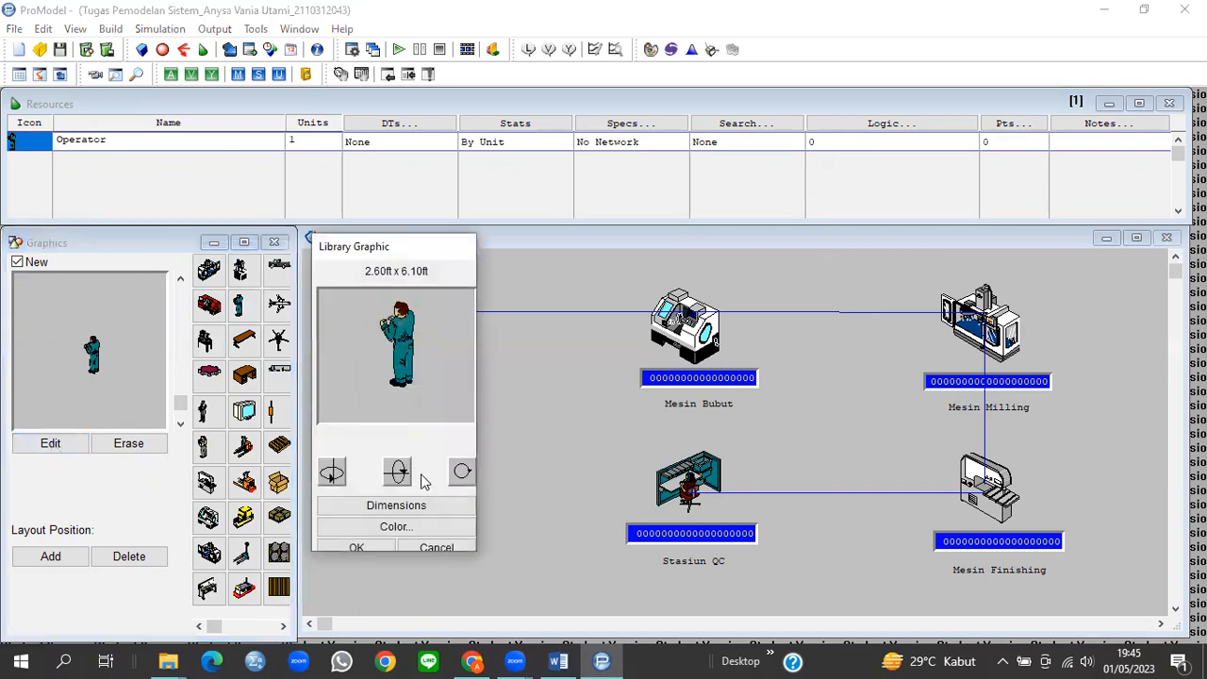
click(425, 506)
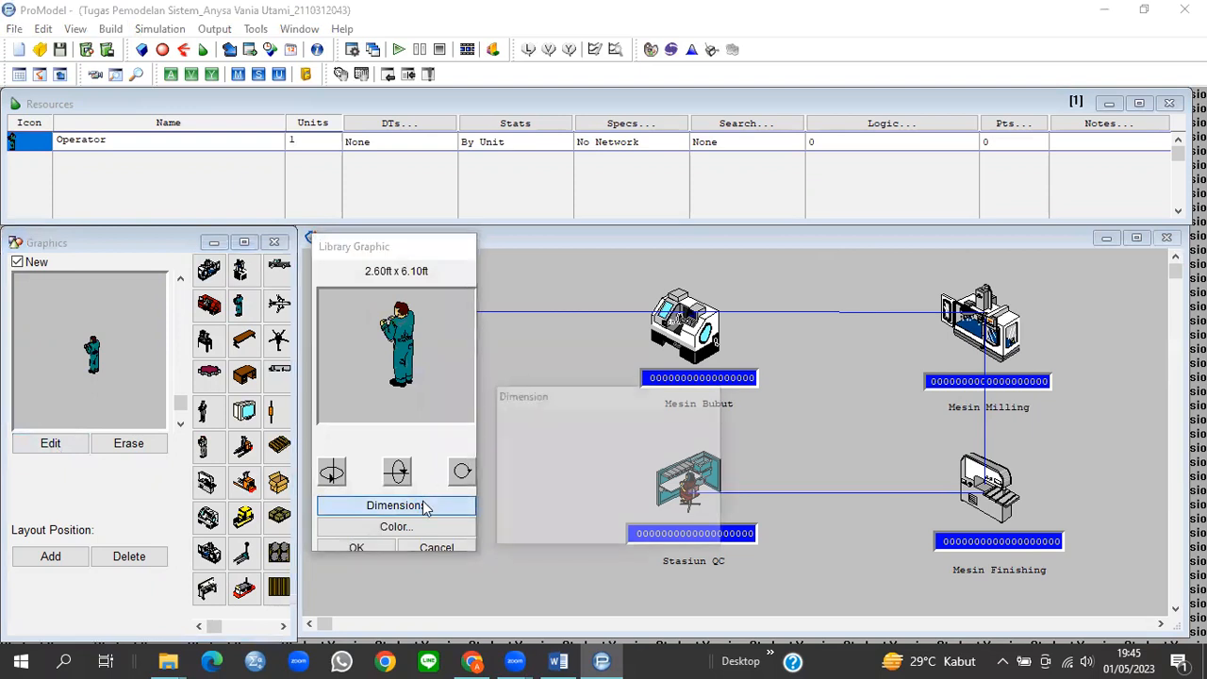
click(584, 500)
text(2.6)
double_click(588, 504)
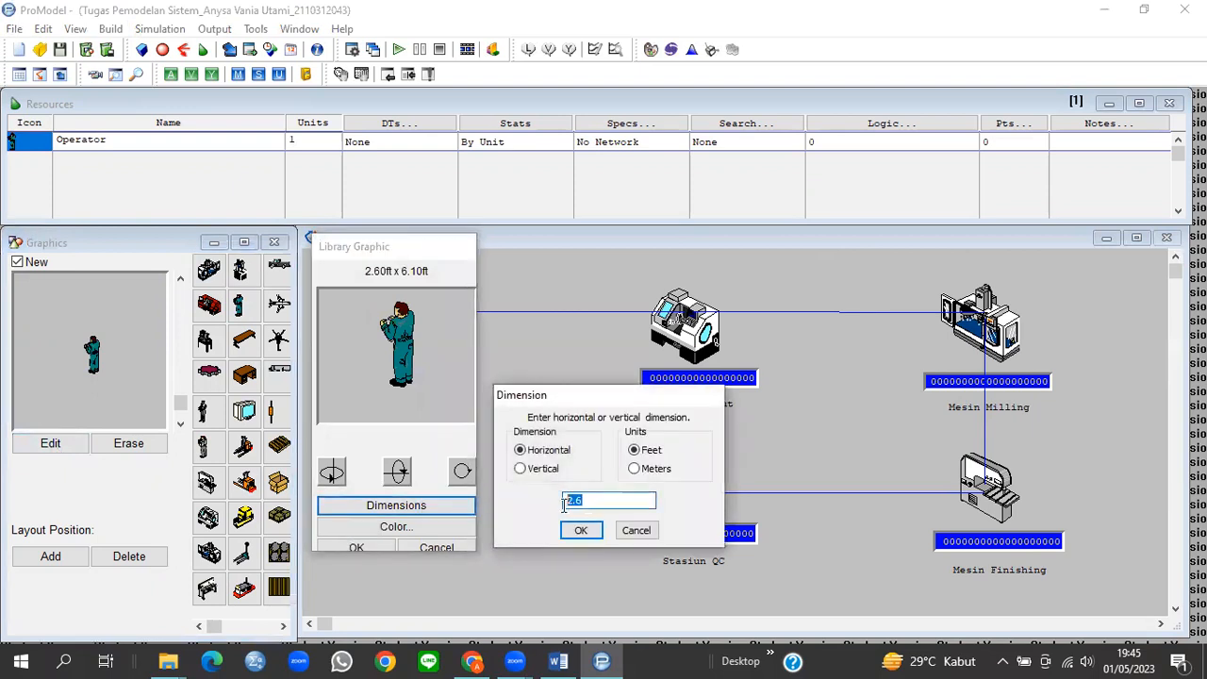
text(4)
click(581, 530)
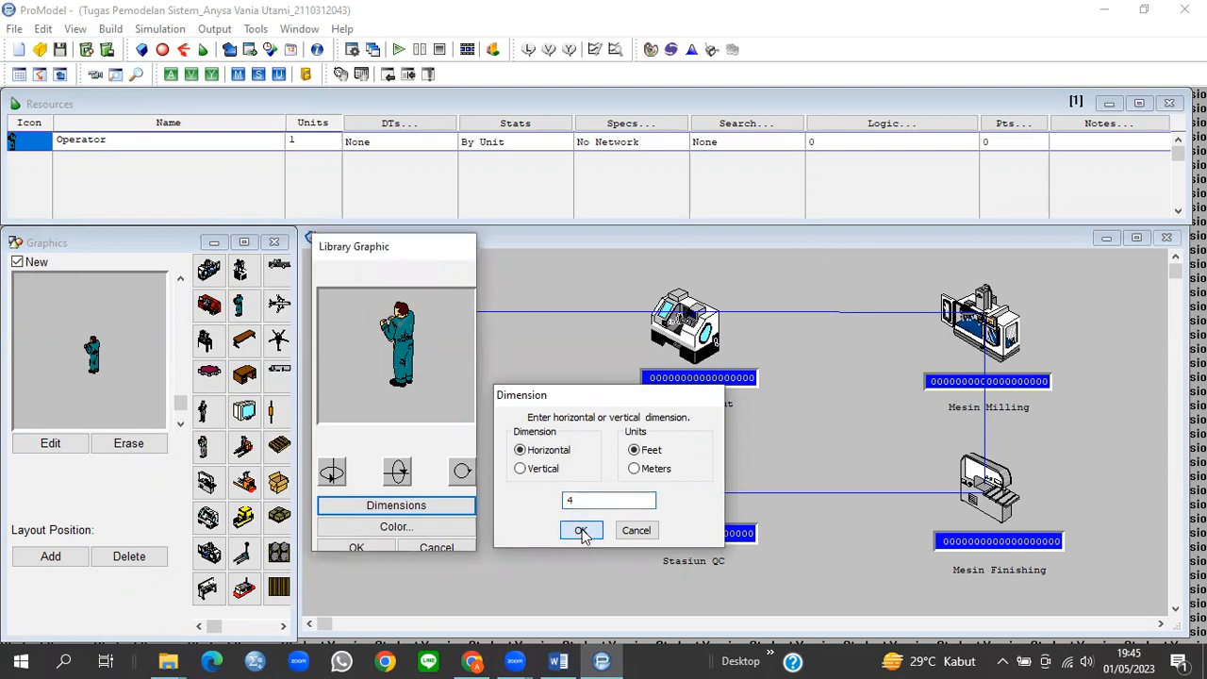
Step: Color the operator graphic green and accept it
click(391, 525)
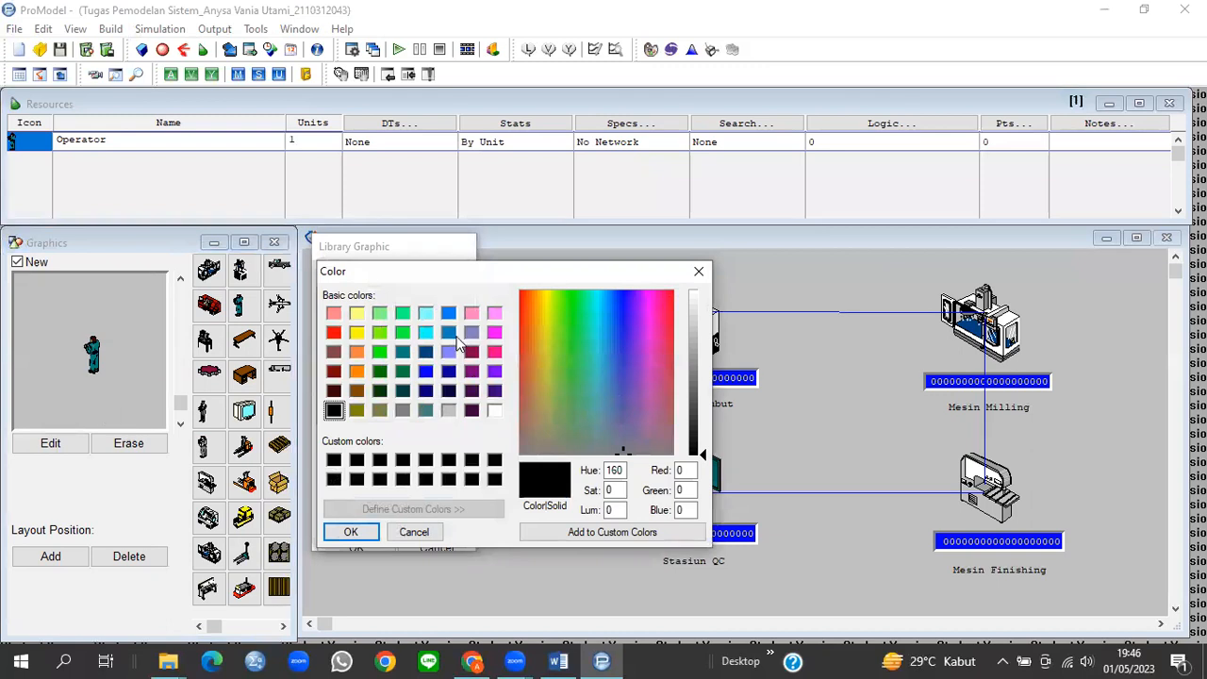
click(398, 331)
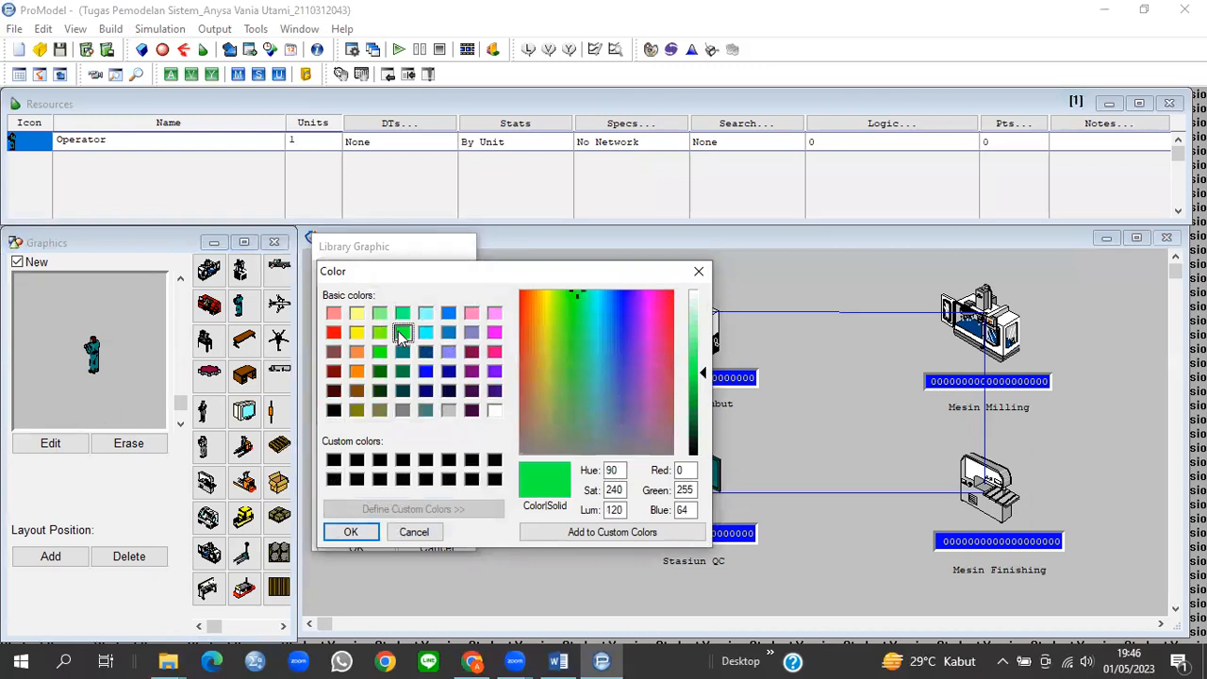
click(351, 533)
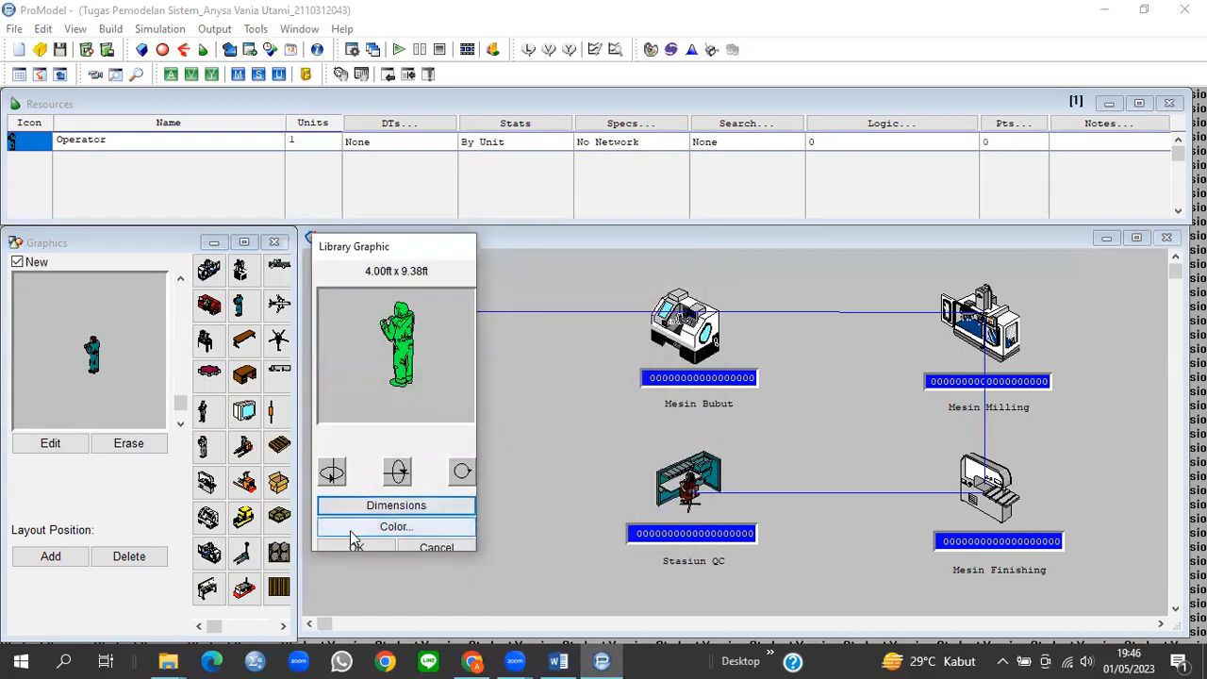
click(356, 552)
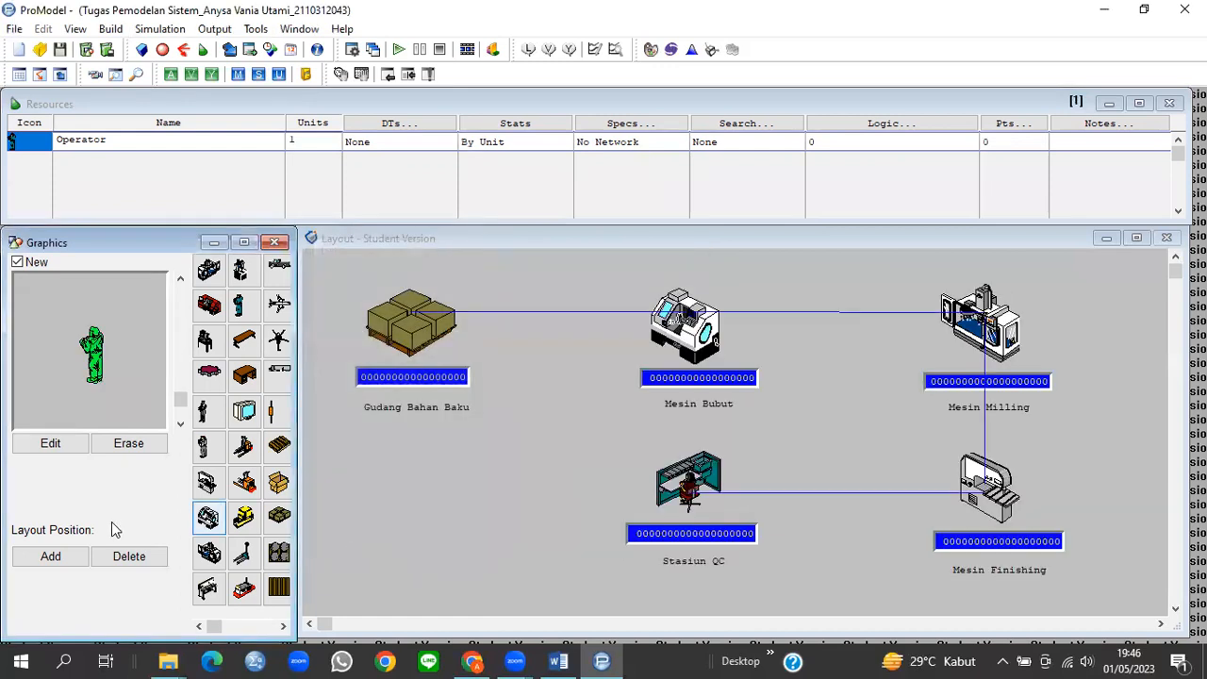
Step: Place the green operator beside Gudang Bahan Baku on the layout
click(41, 562)
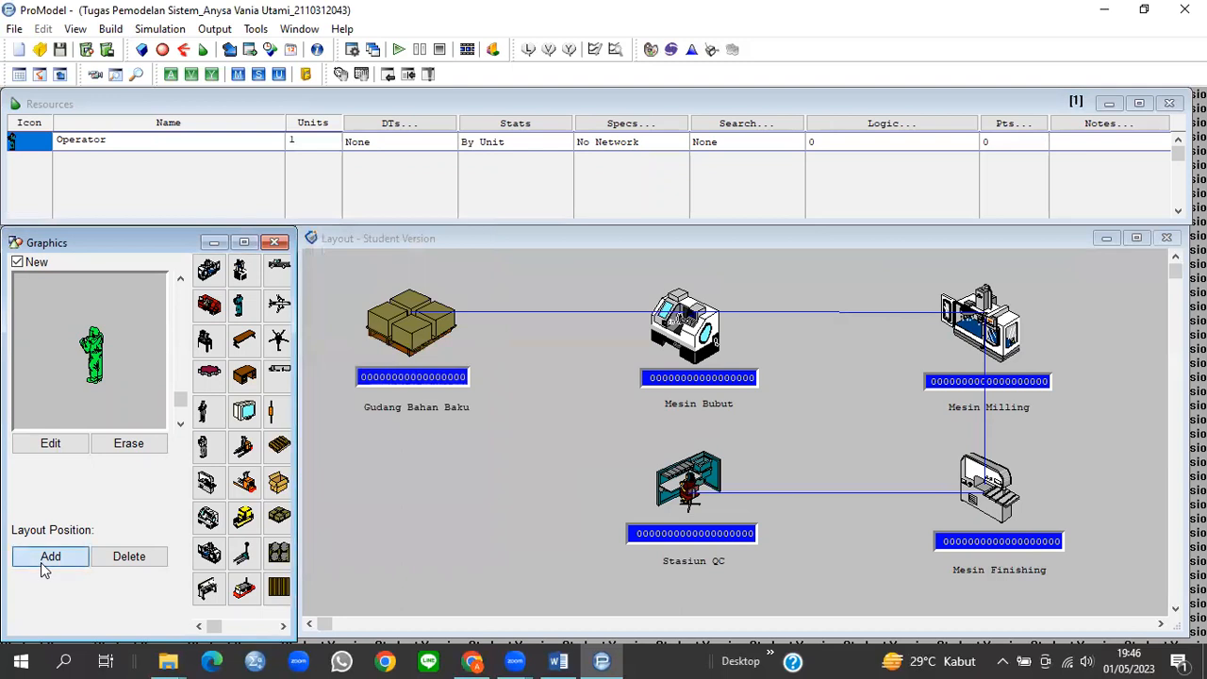
click(473, 312)
drag(473, 303, 479, 336)
drag(481, 329, 479, 325)
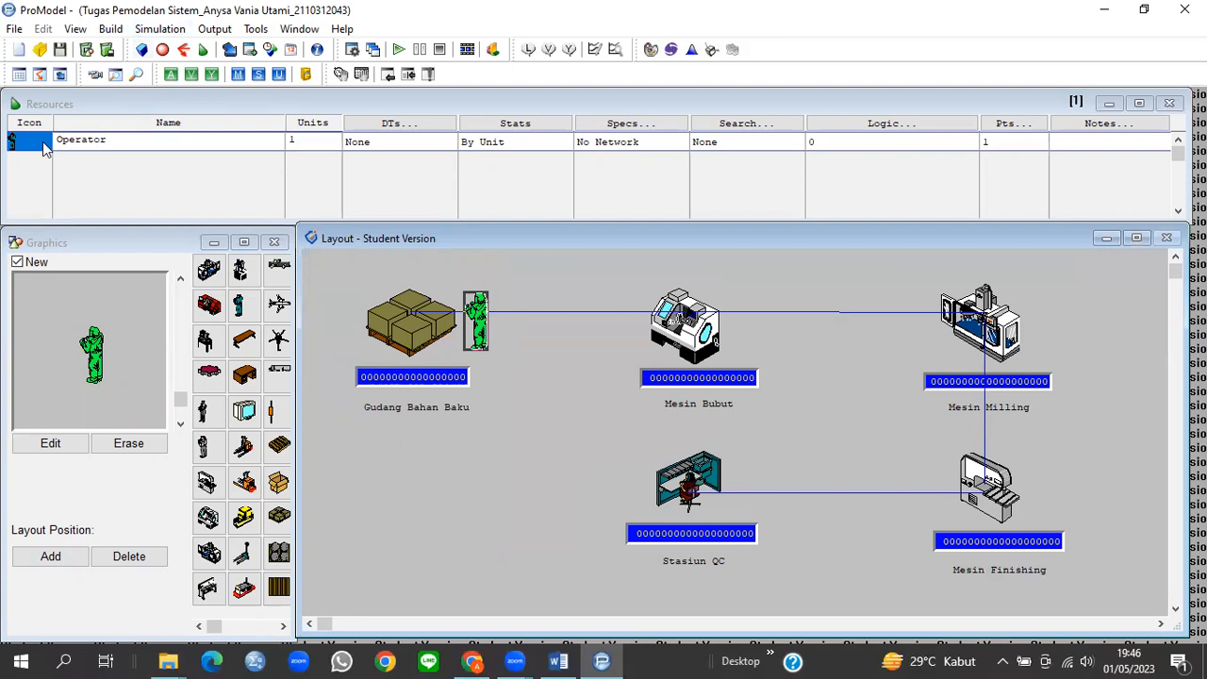
click(42, 148)
click(45, 160)
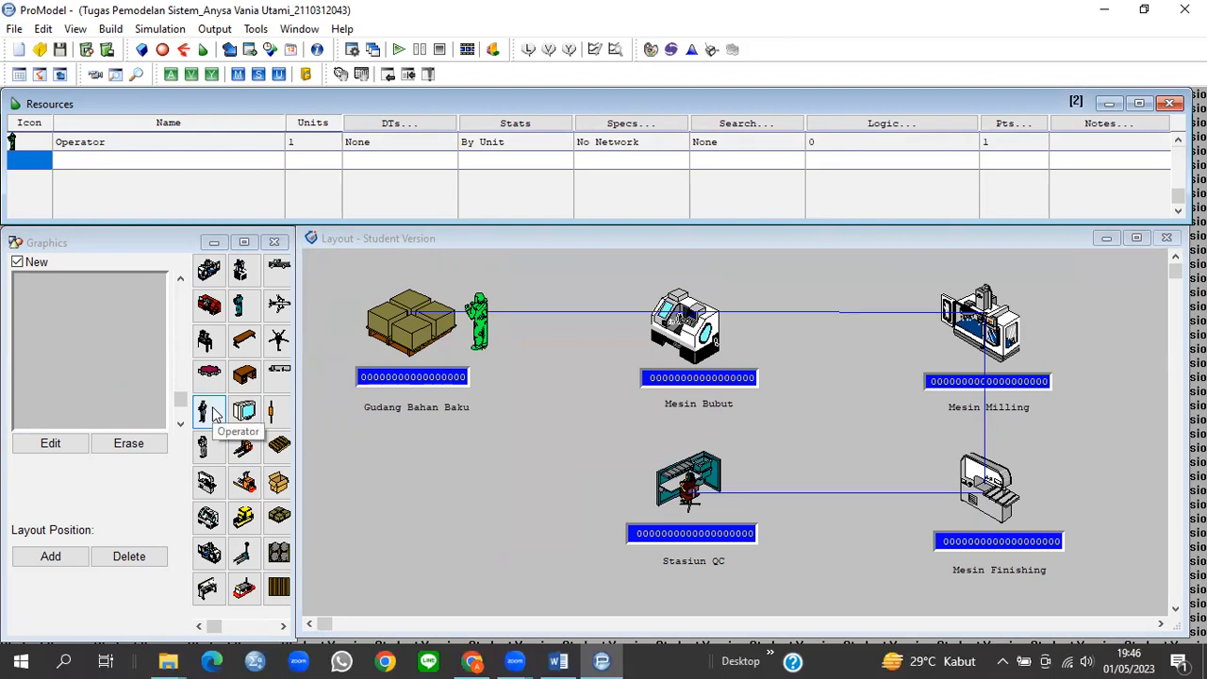
Step: Create Operator2 with the operator graphic, widened from 2.17 to 4 ft
click(209, 413)
click(51, 443)
click(400, 509)
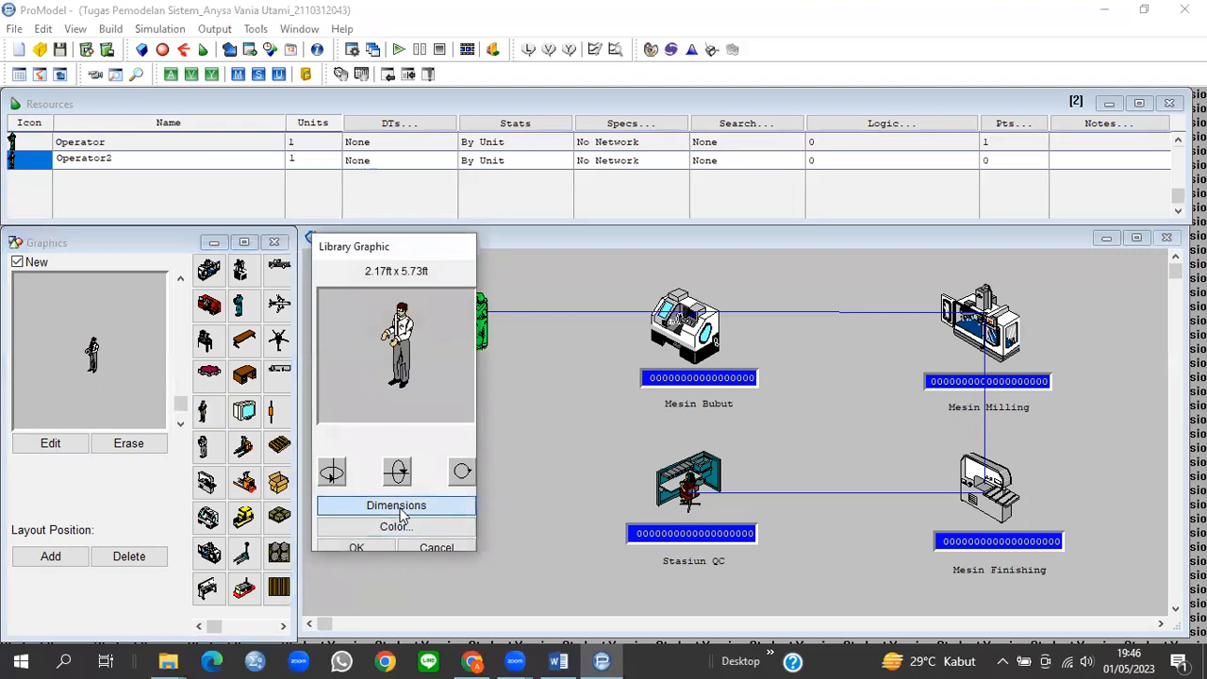
click(593, 500)
drag(593, 499, 562, 500)
text(4)
click(581, 531)
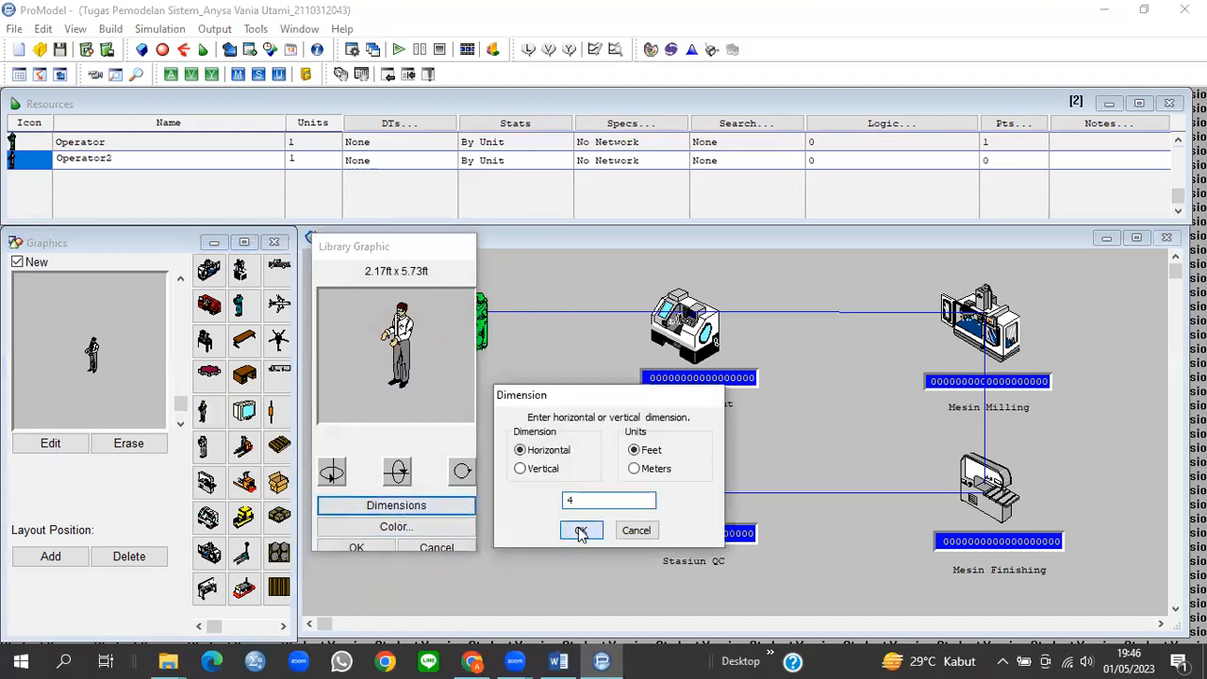
Step: Make Operator2's figure yellow
click(396, 528)
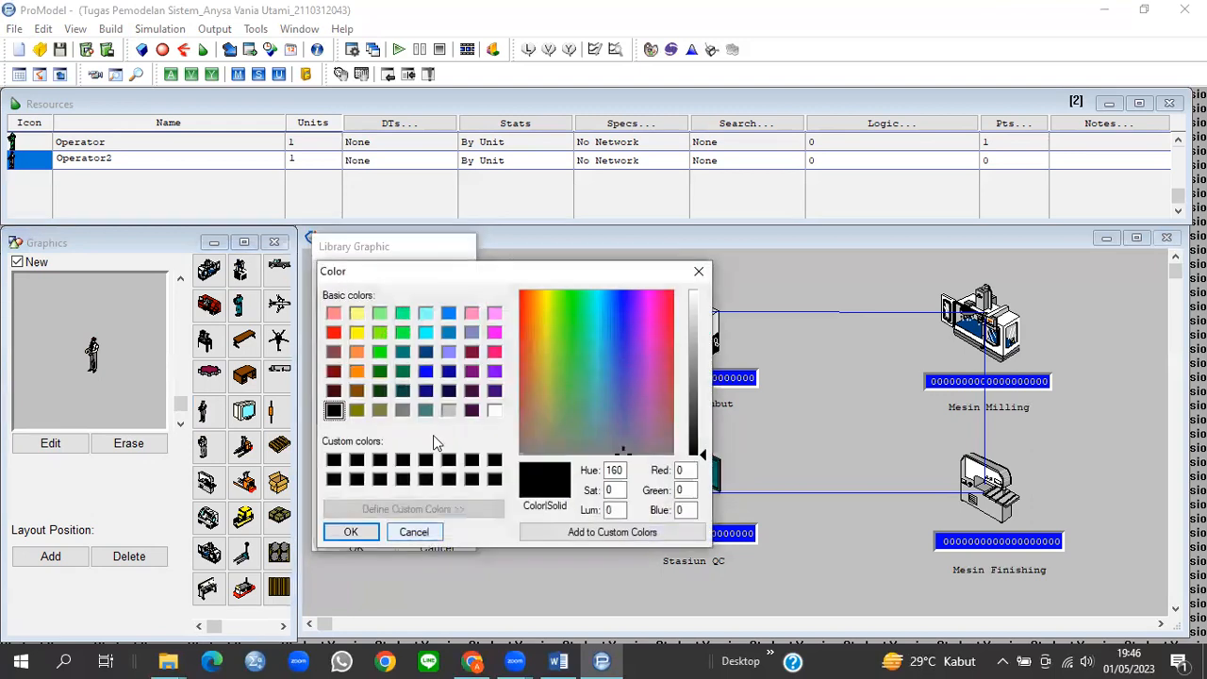
click(357, 334)
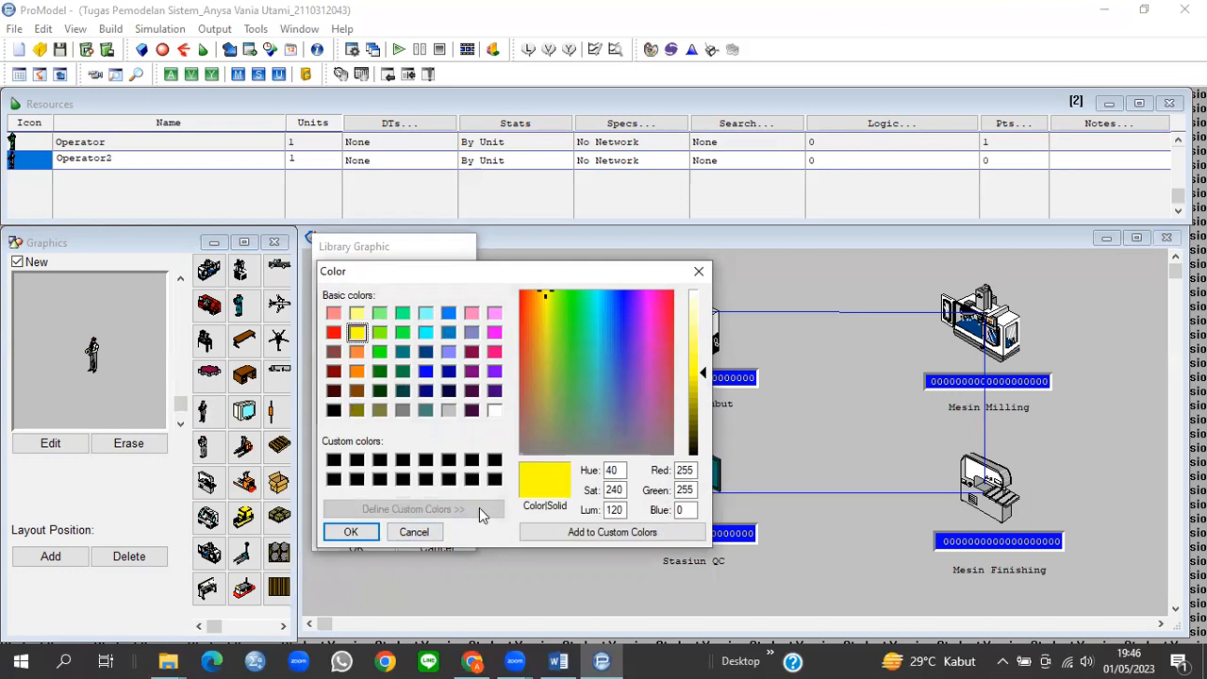
click(350, 533)
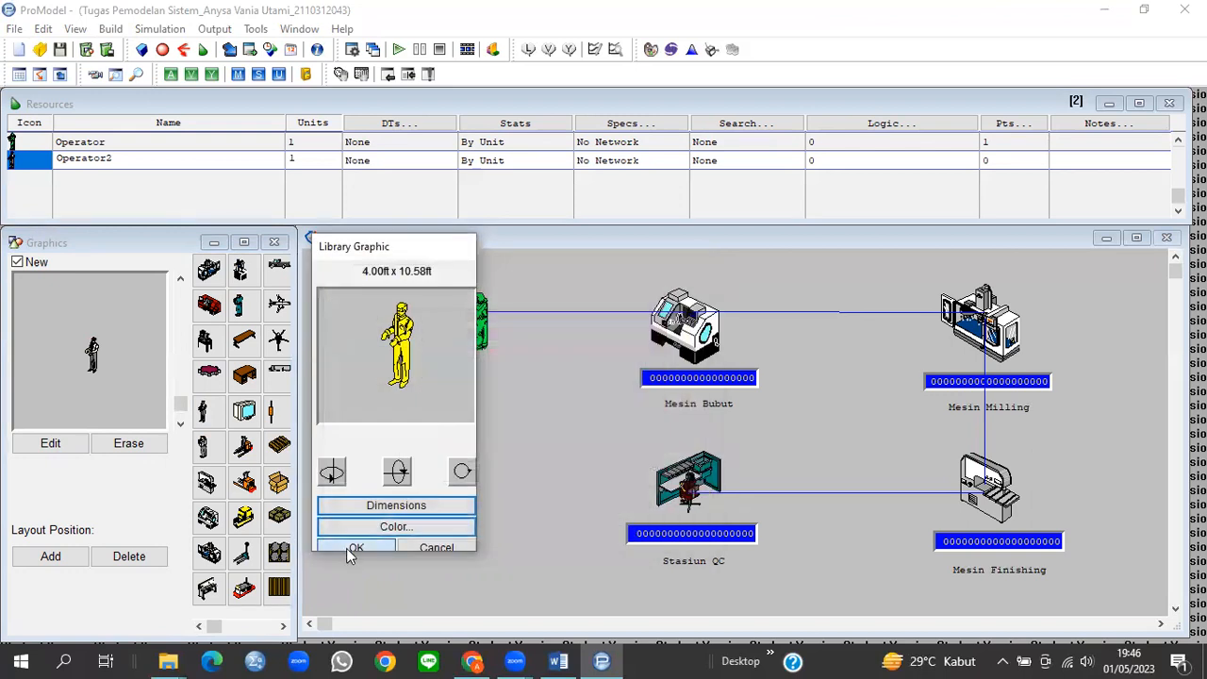
click(346, 548)
Step: Place the yellow operator beside Mesin Bubut on the layout
click(71, 556)
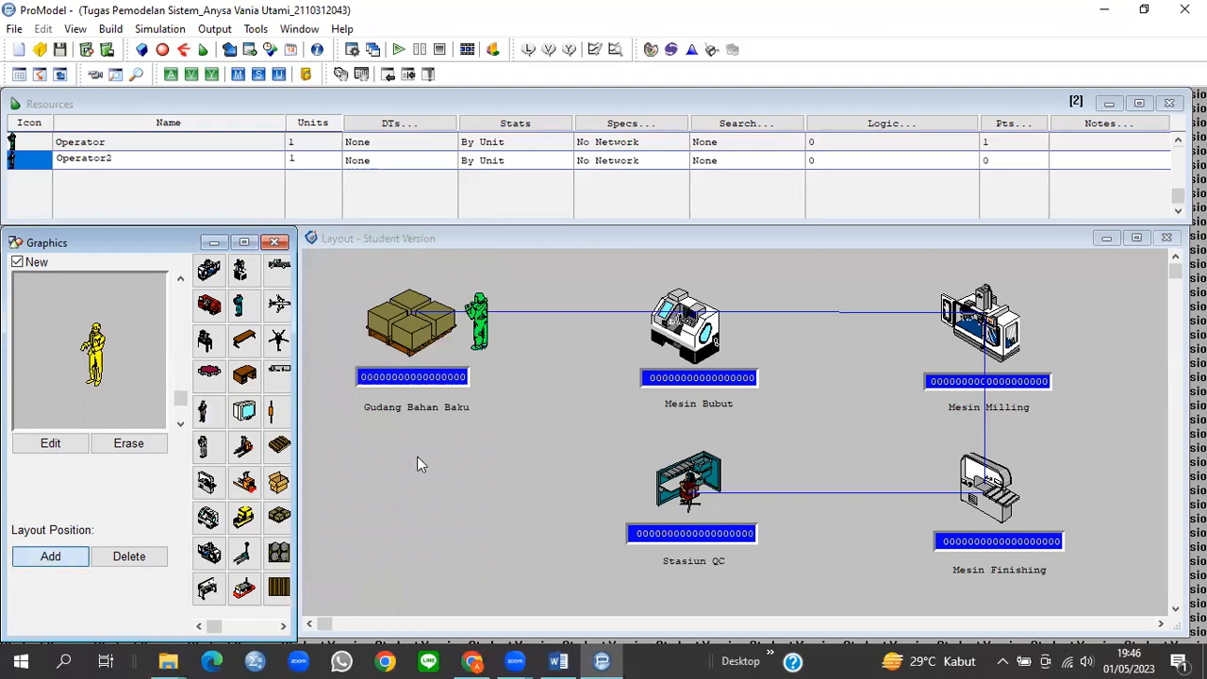
click(740, 314)
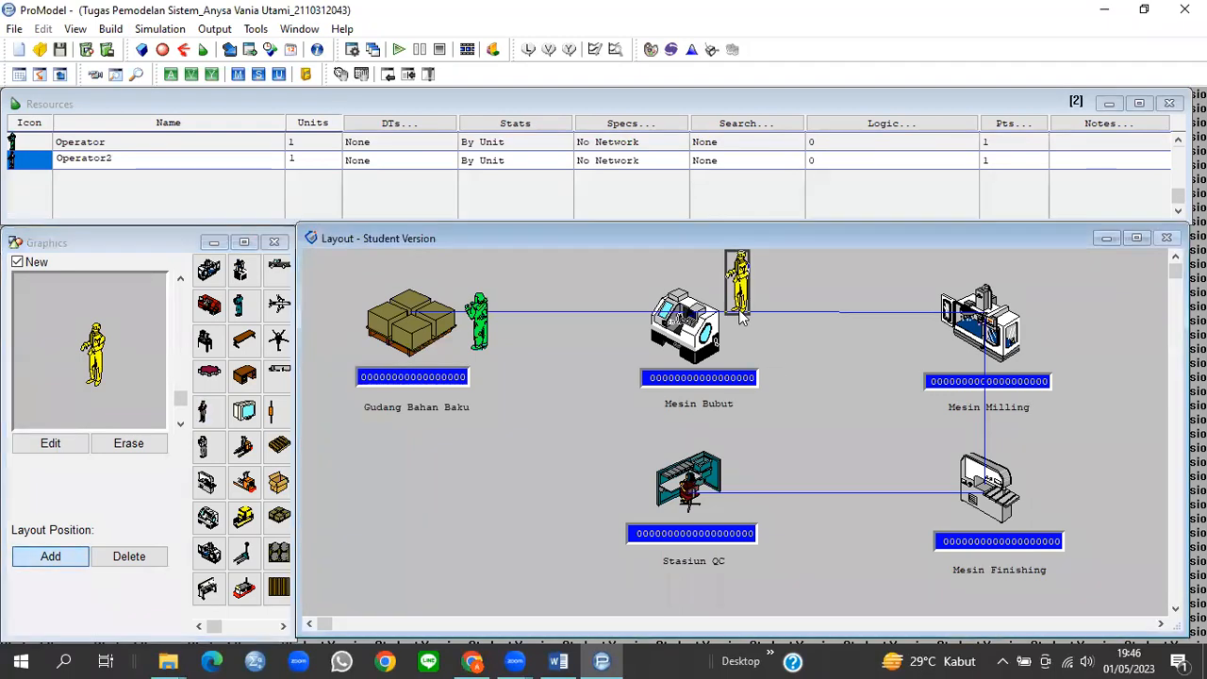
drag(740, 287, 745, 307)
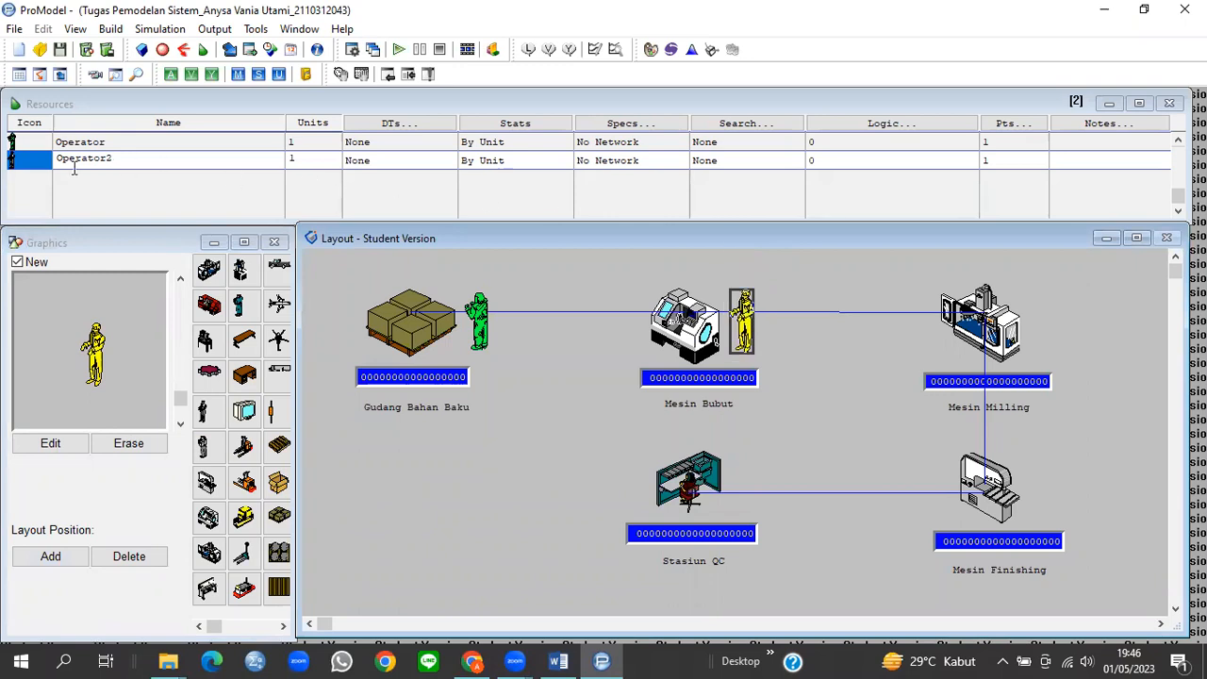
click(34, 164)
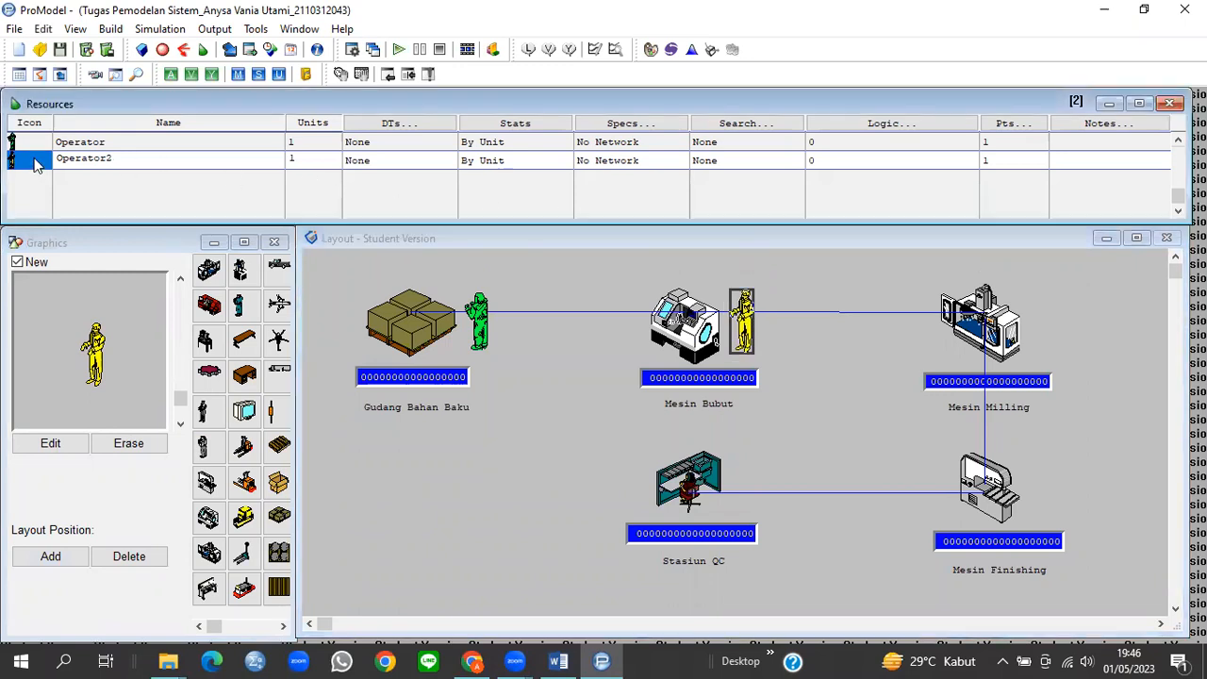
key(Down)
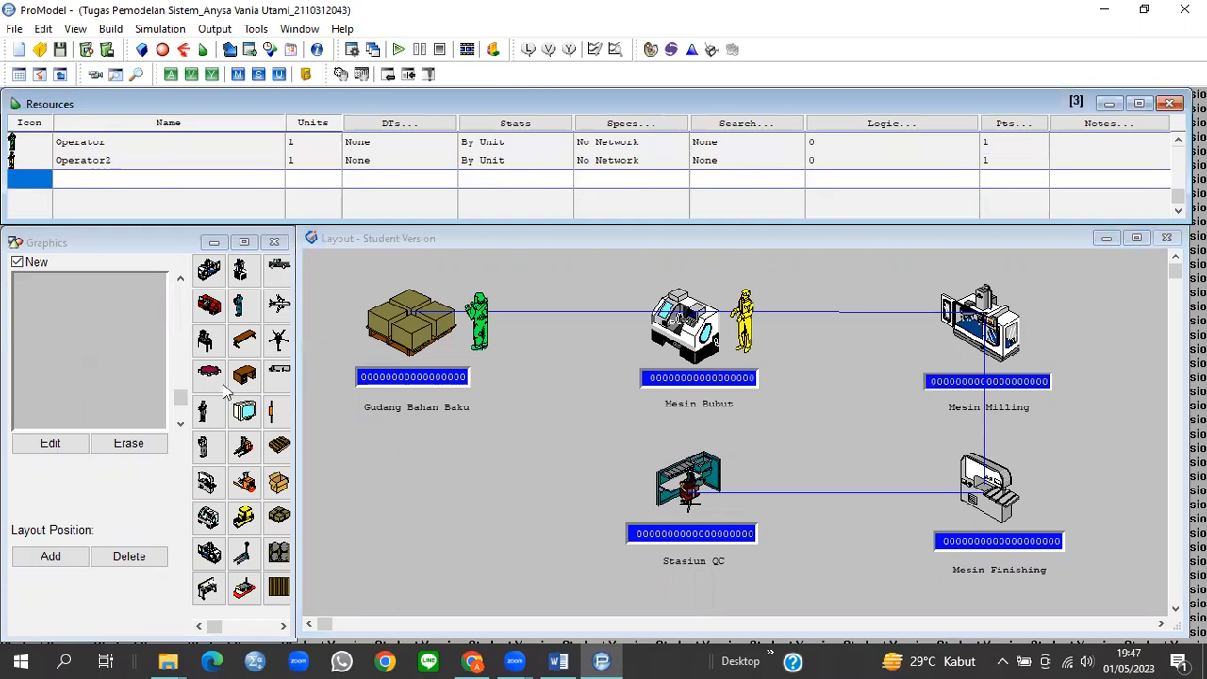
Step: Give the new resource the Operator figure, 4 ft wide
click(210, 450)
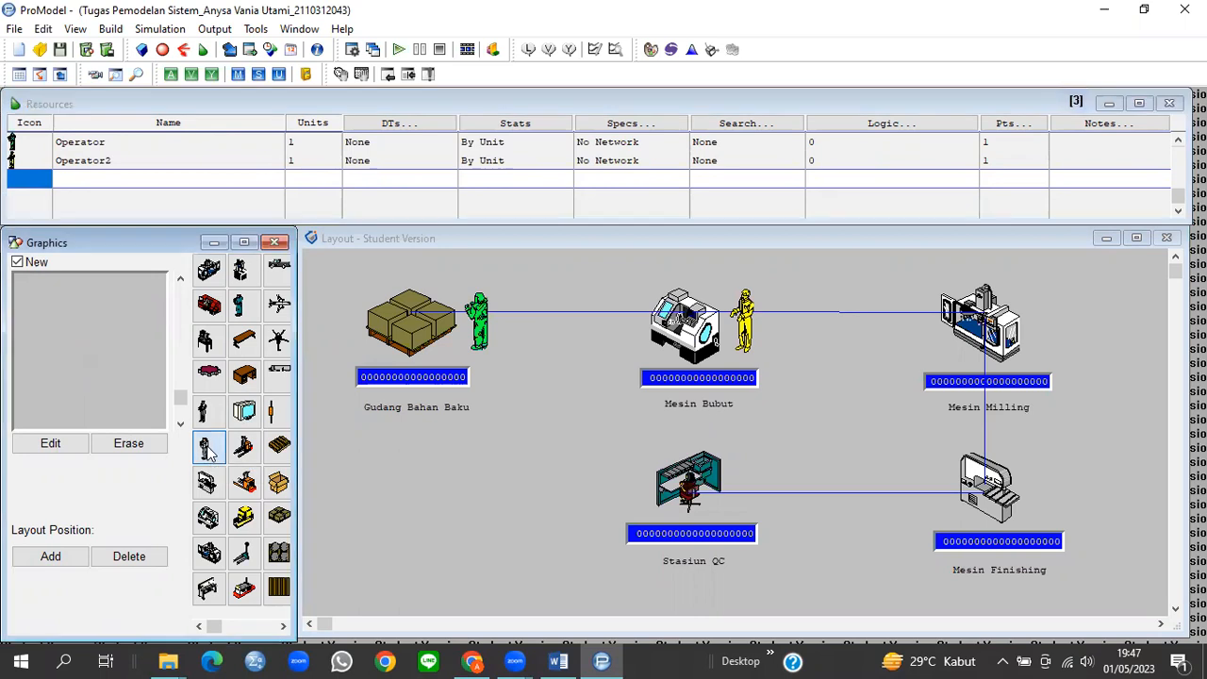
click(49, 444)
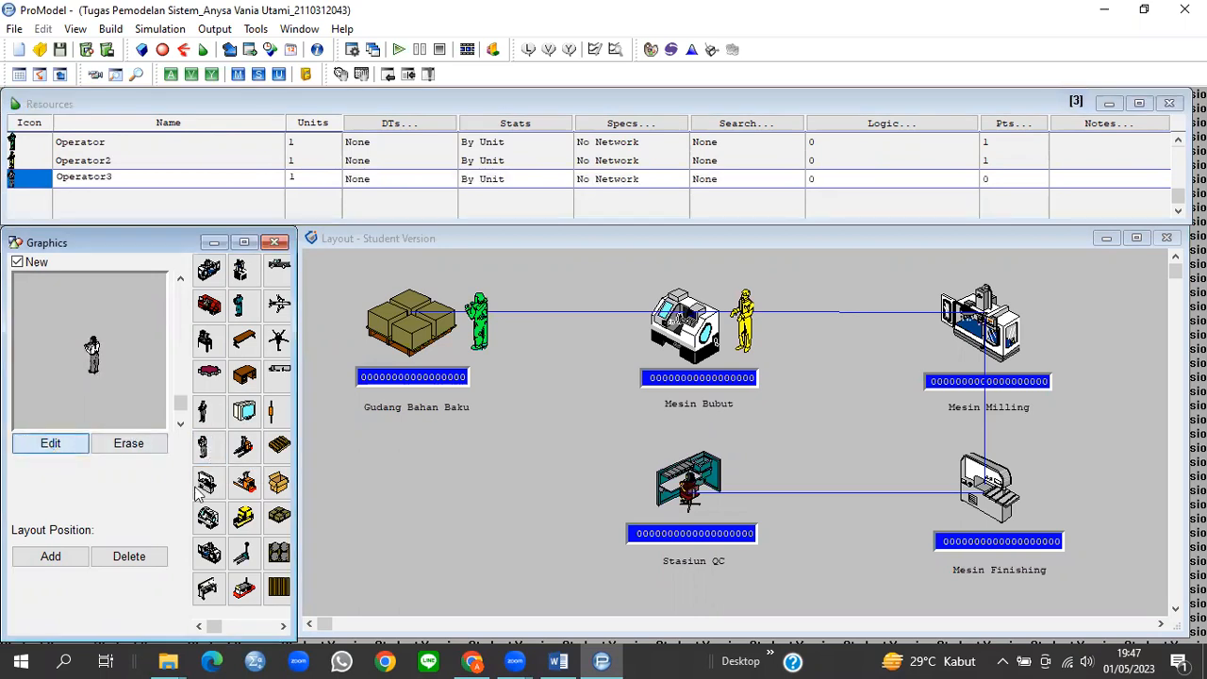
click(406, 507)
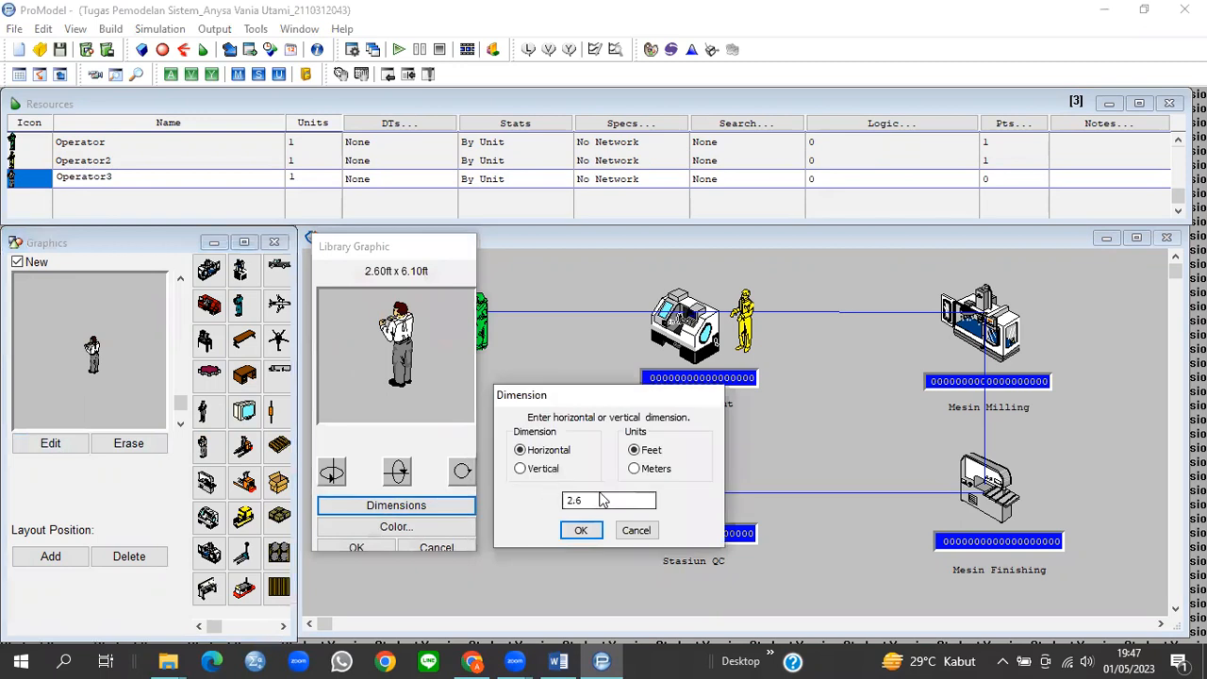
text(4)
click(576, 532)
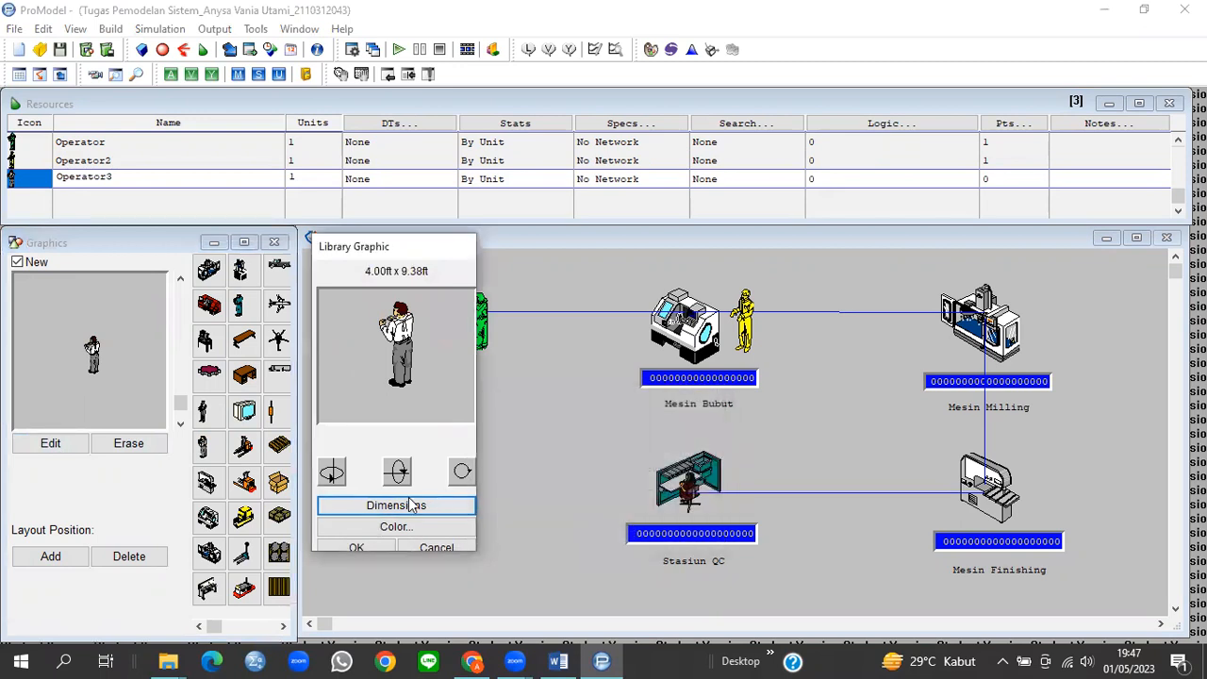
Step: Make Operator3's figure magenta
click(392, 528)
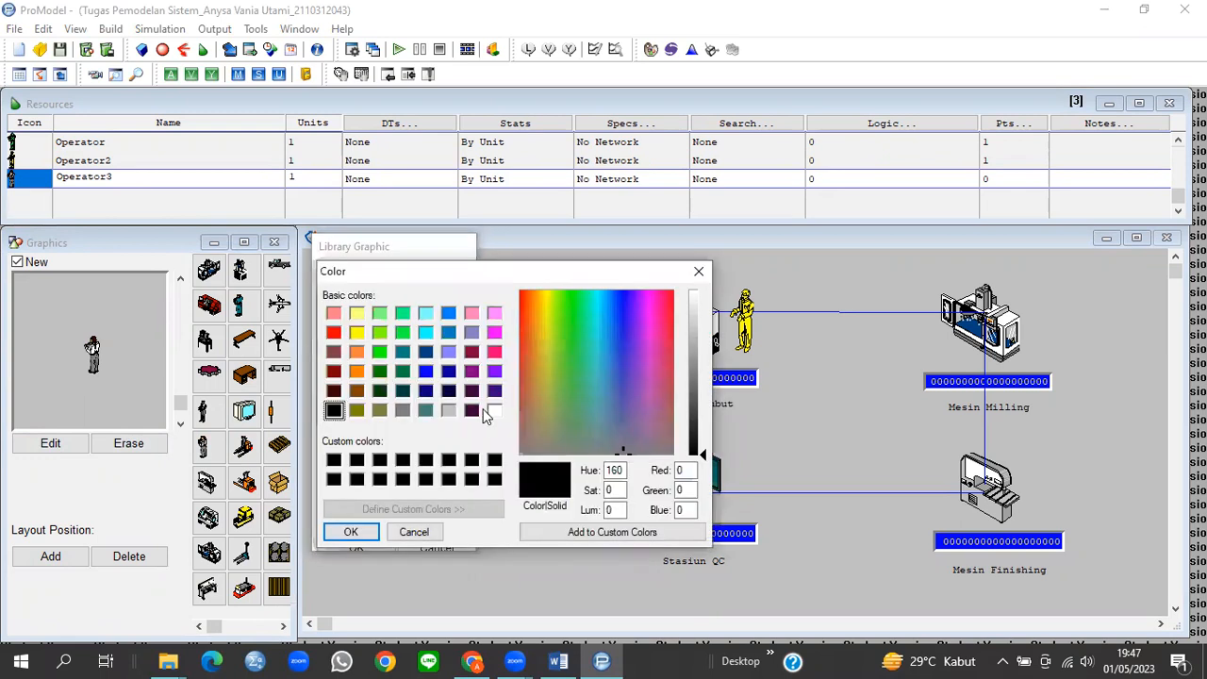
click(495, 334)
click(351, 533)
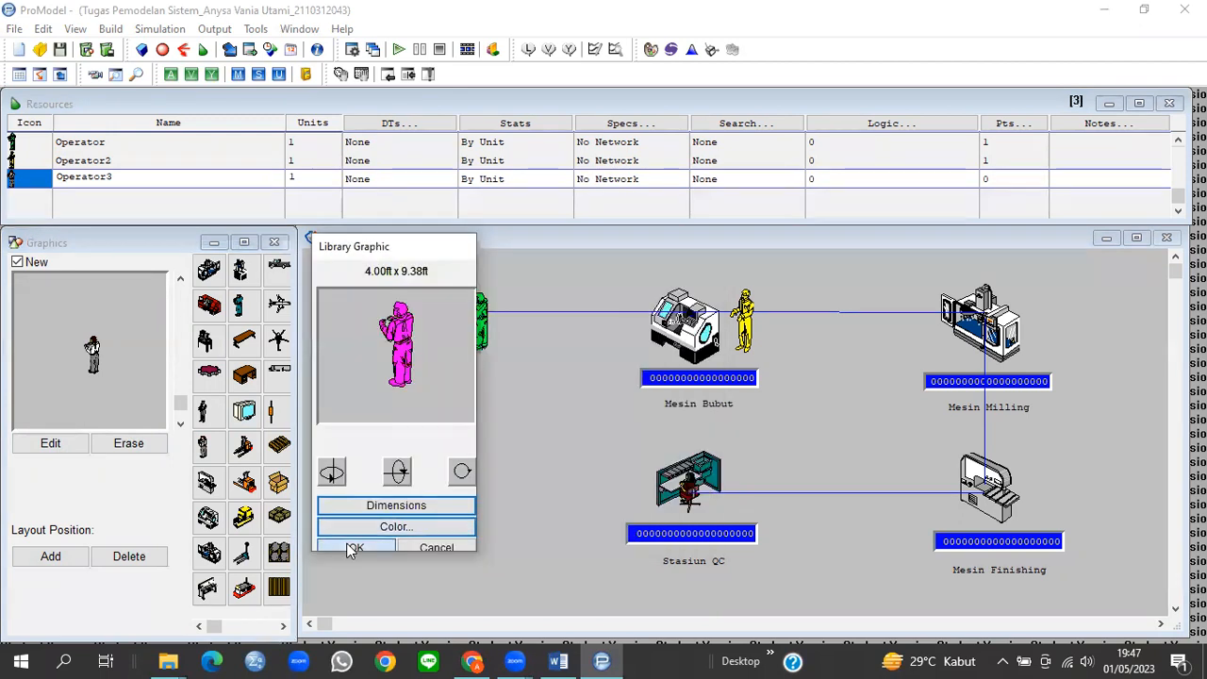
click(354, 548)
Step: Place the magenta Operator3 beside Mesin Milling and start a fourth resource record
click(50, 556)
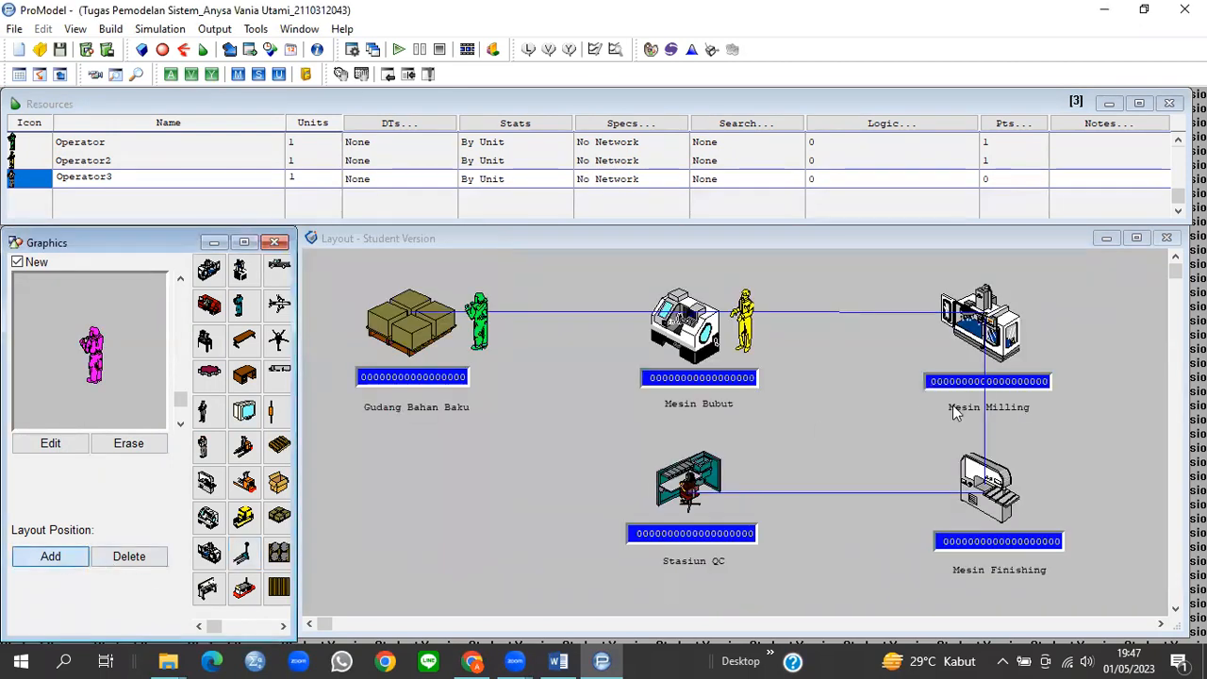
click(1035, 321)
drag(1035, 321, 1042, 336)
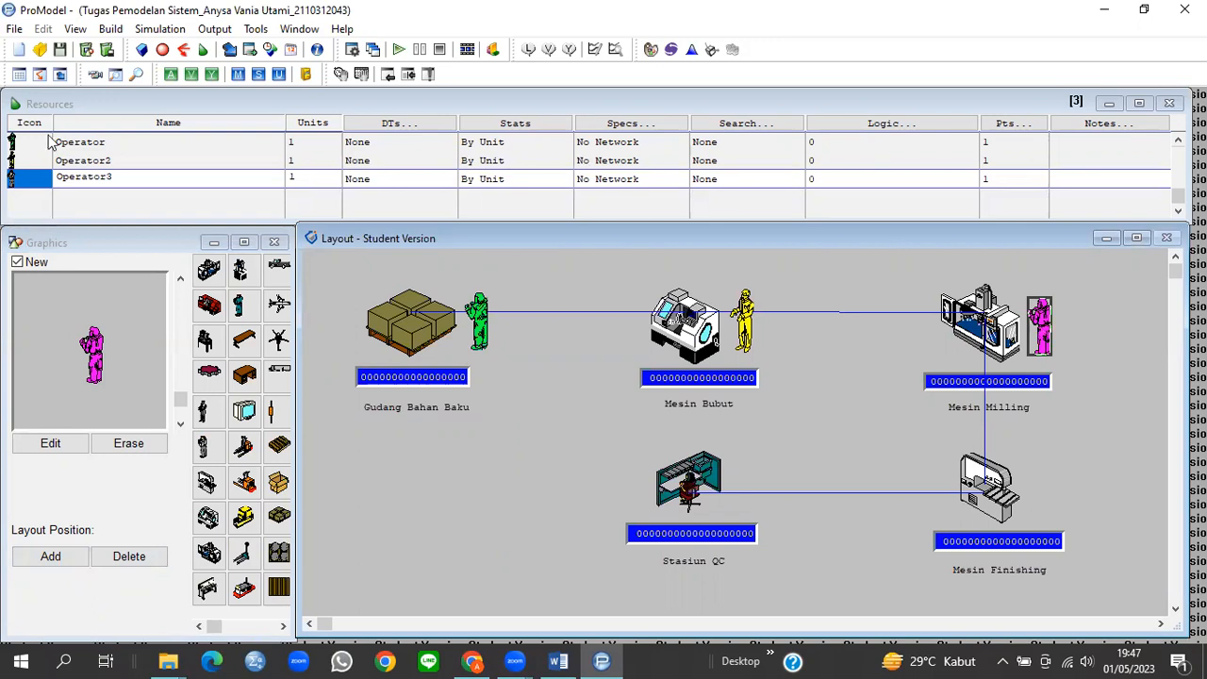
click(32, 182)
key(Down)
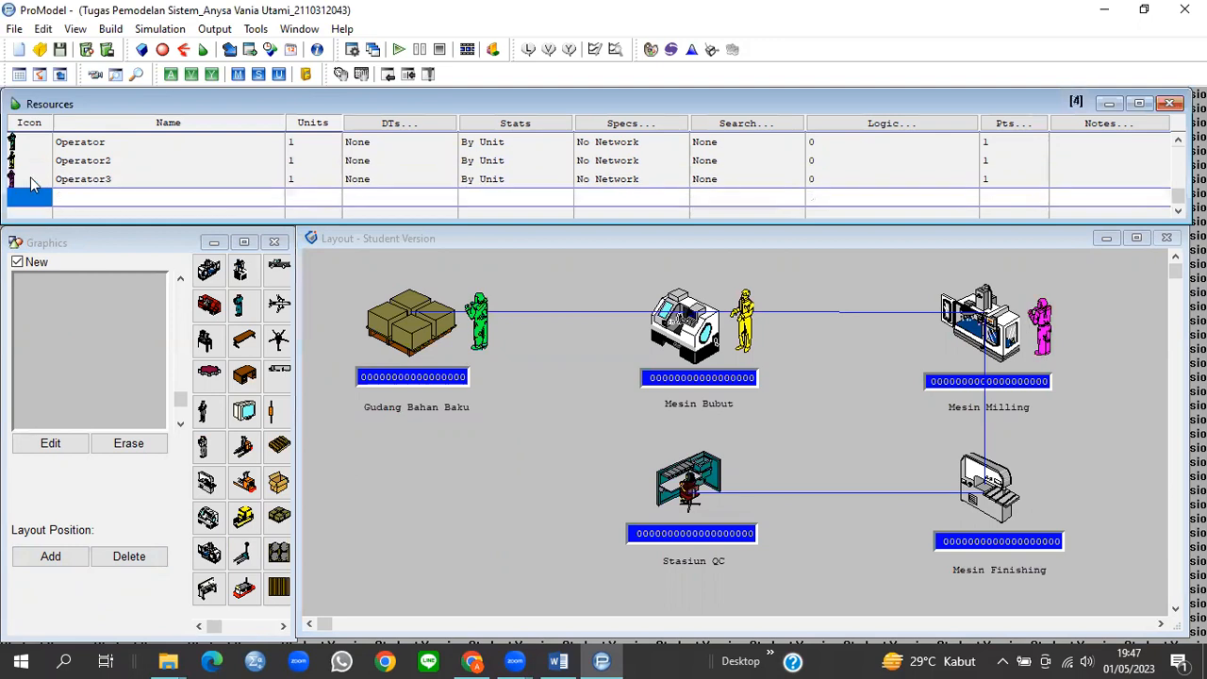
Step: Create a resource from the man4 figure and widen it from 2.1 to 4 ft
click(214, 626)
click(224, 629)
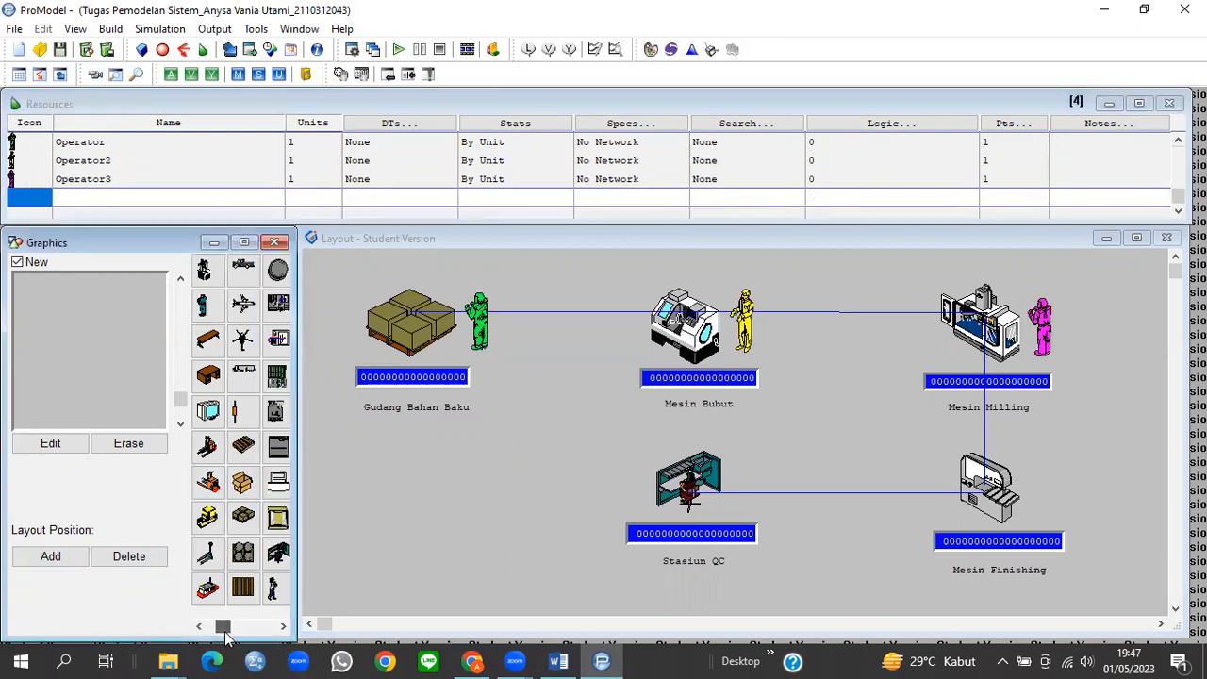
drag(232, 635, 243, 630)
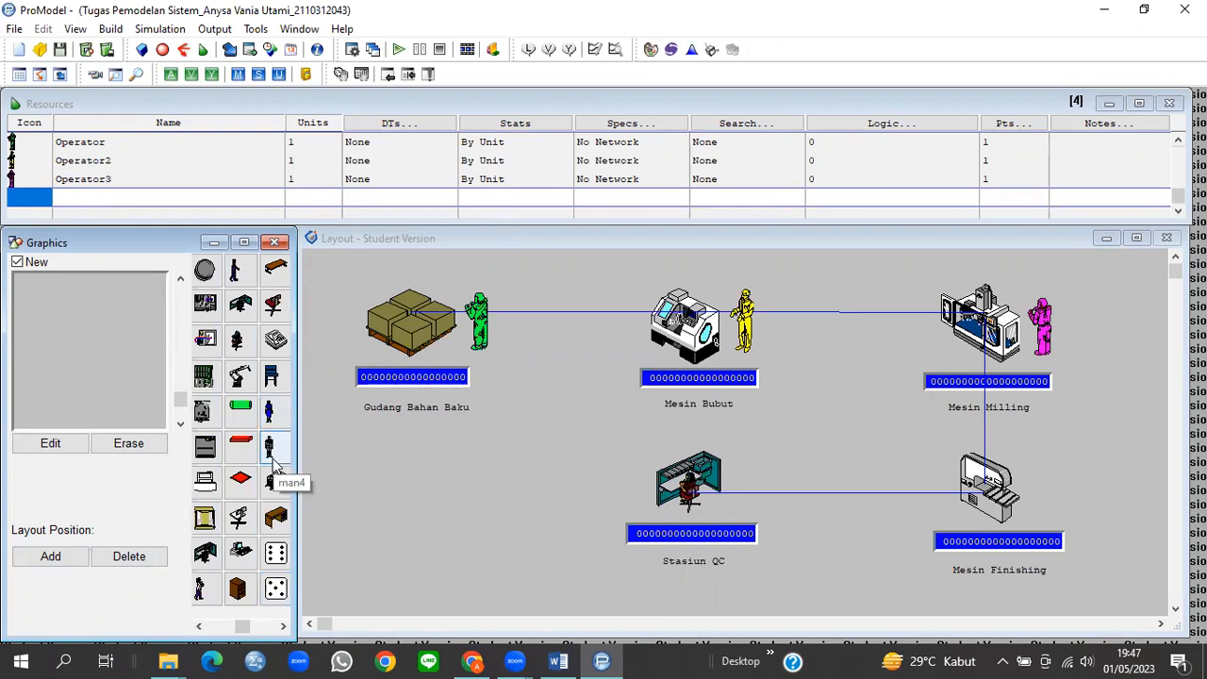
click(270, 451)
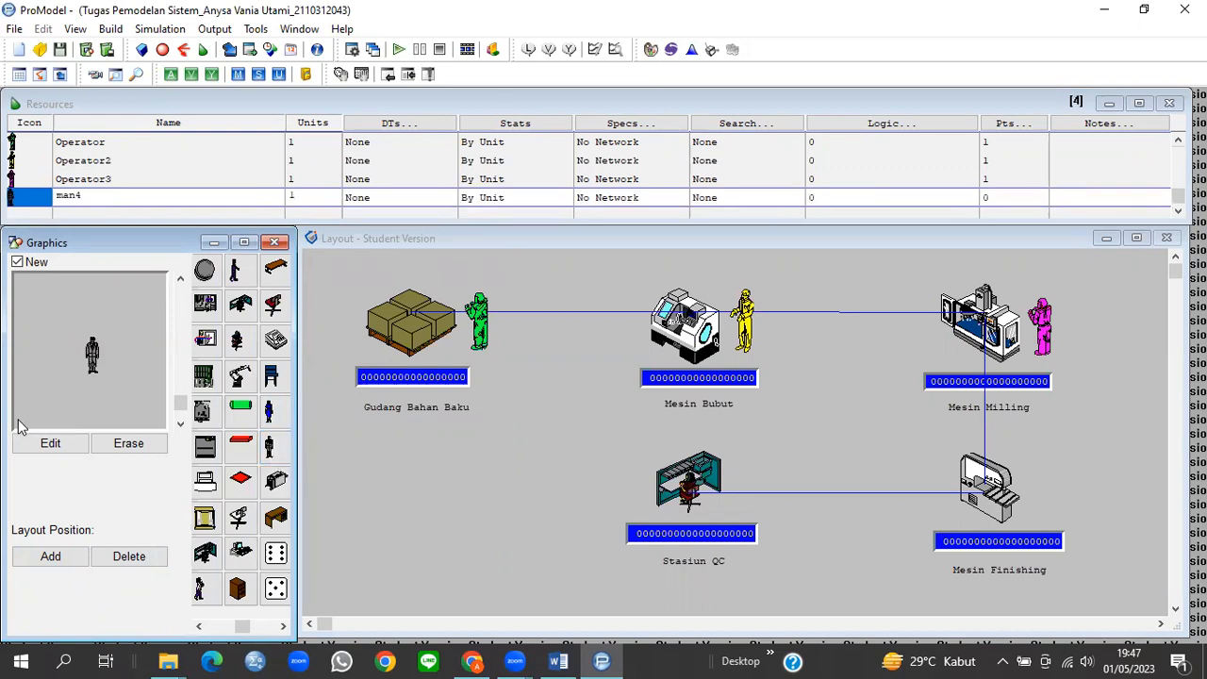
click(26, 447)
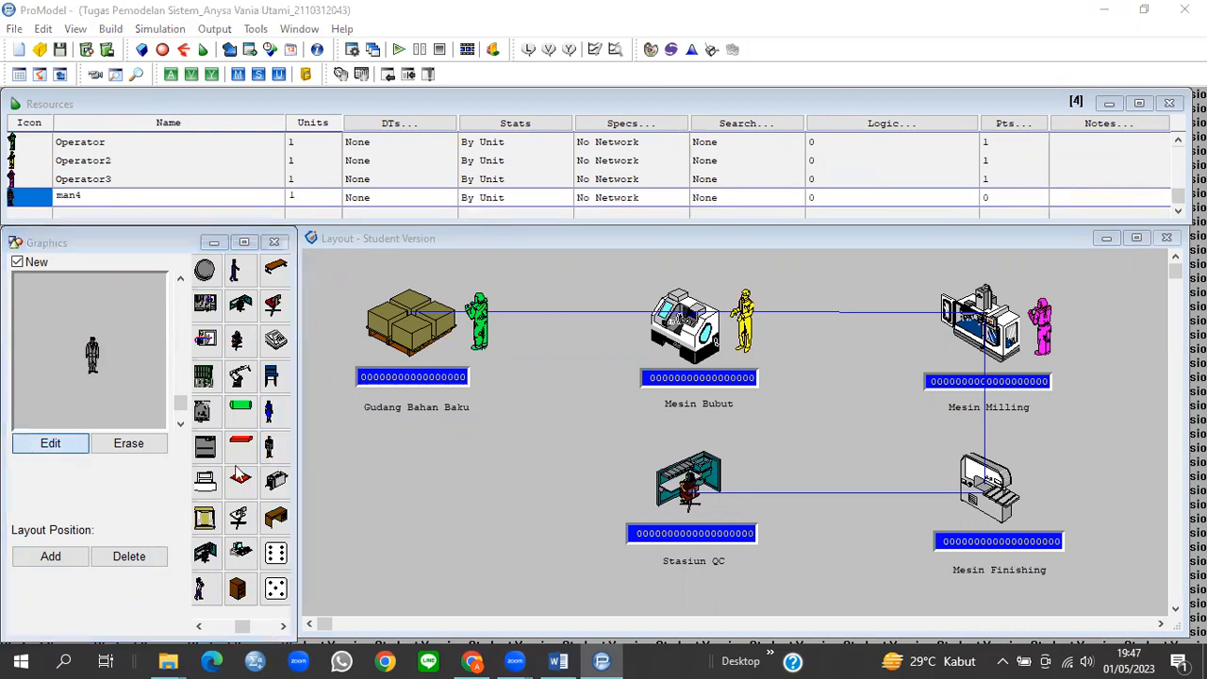
click(418, 506)
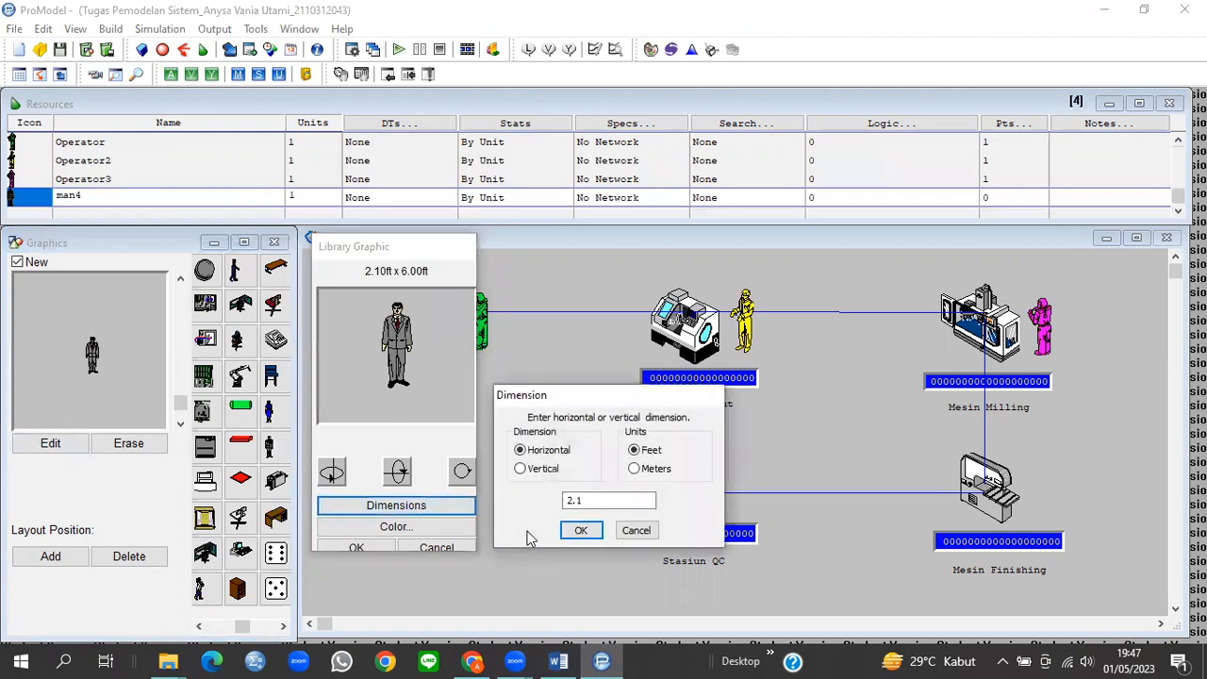
drag(587, 501, 566, 502)
text(4)
click(579, 531)
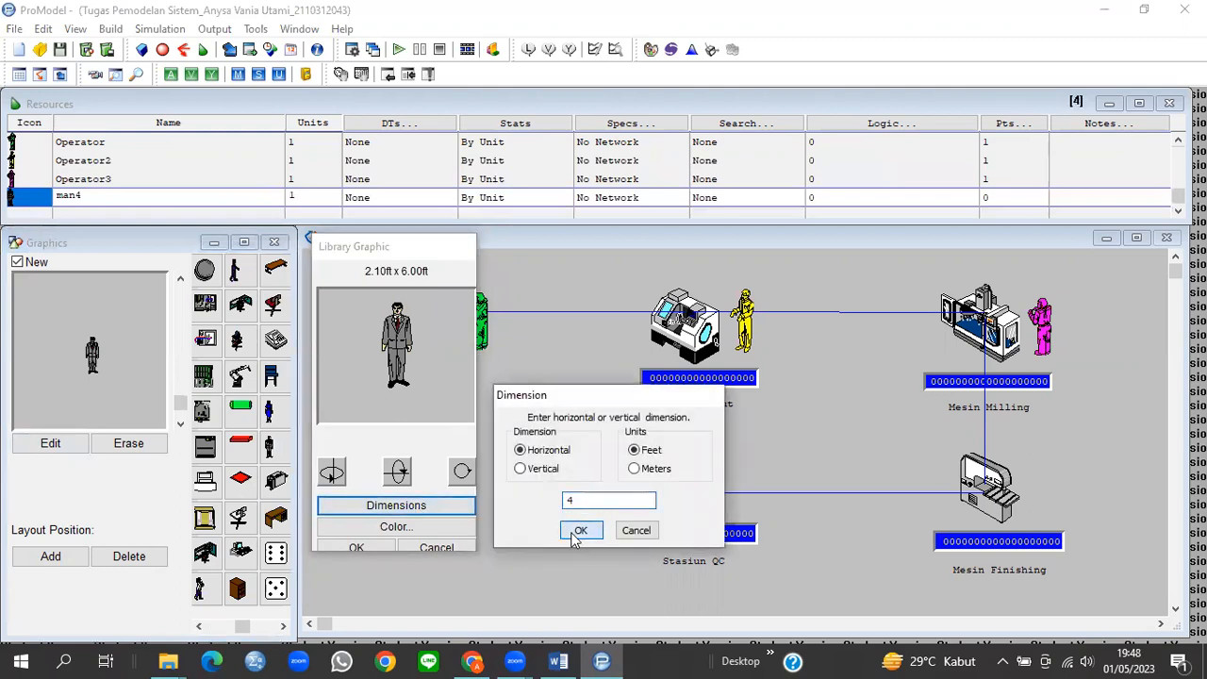
Step: Make the man4 figure orange
click(396, 527)
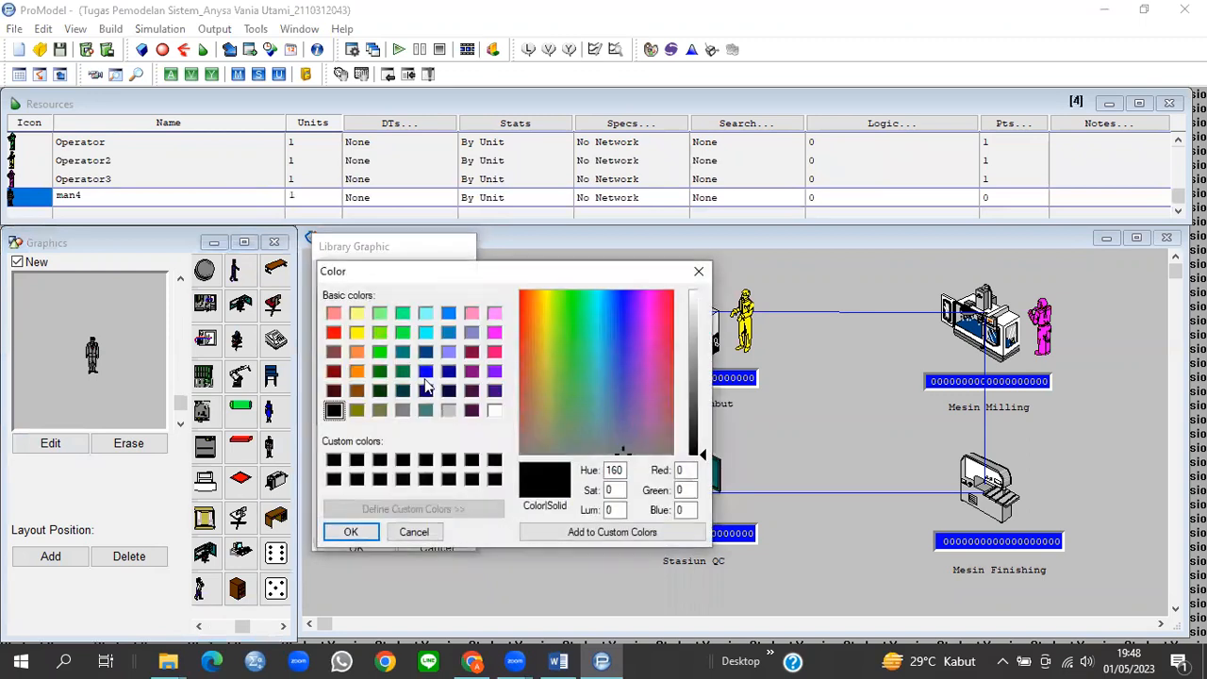
click(355, 370)
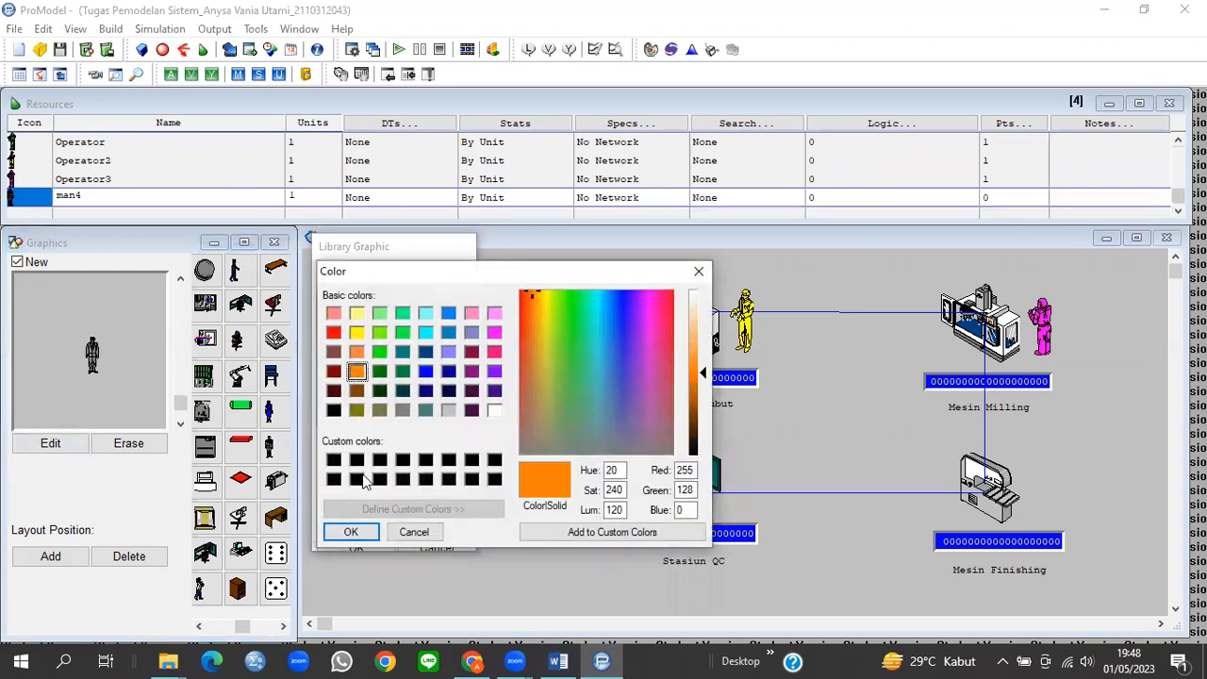
click(351, 530)
click(351, 545)
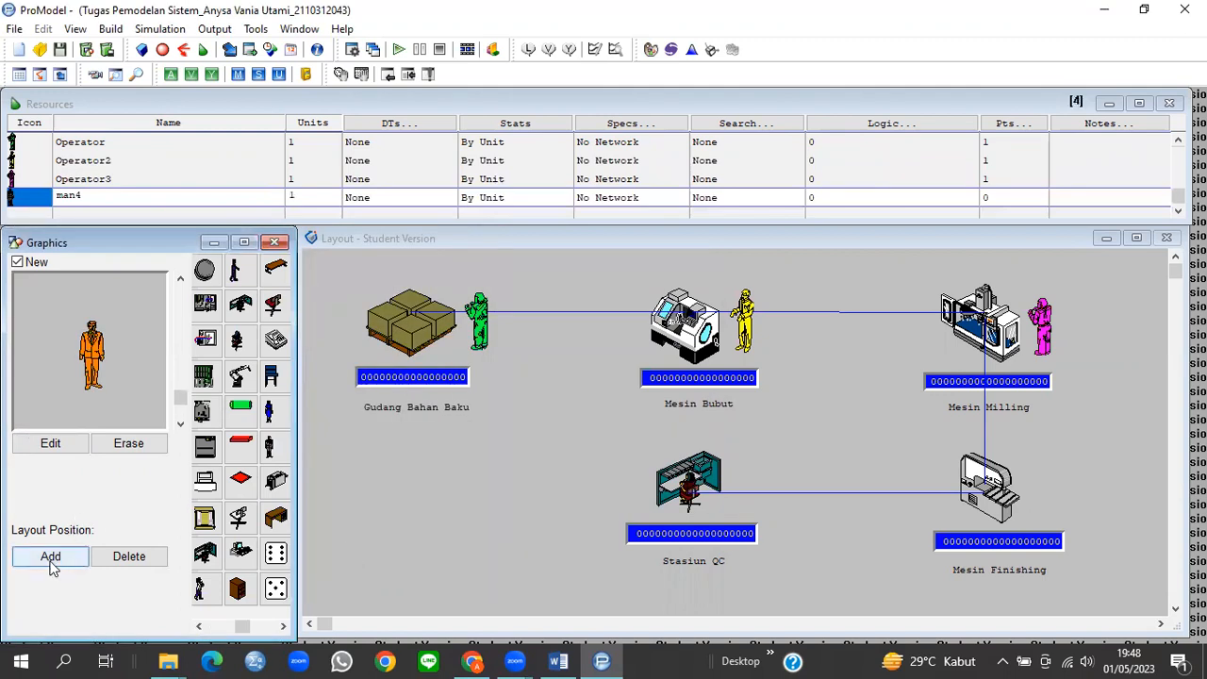
Step: Place the orange man4 operator beside Mesin Finishing
click(51, 559)
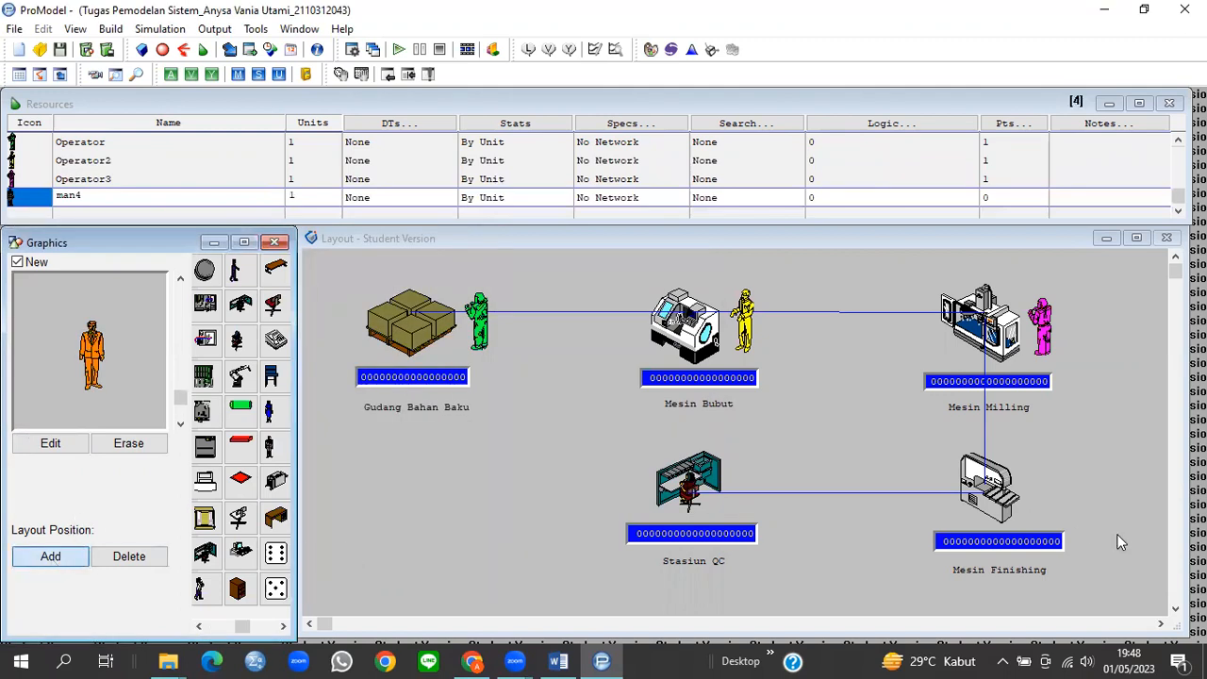
click(1039, 483)
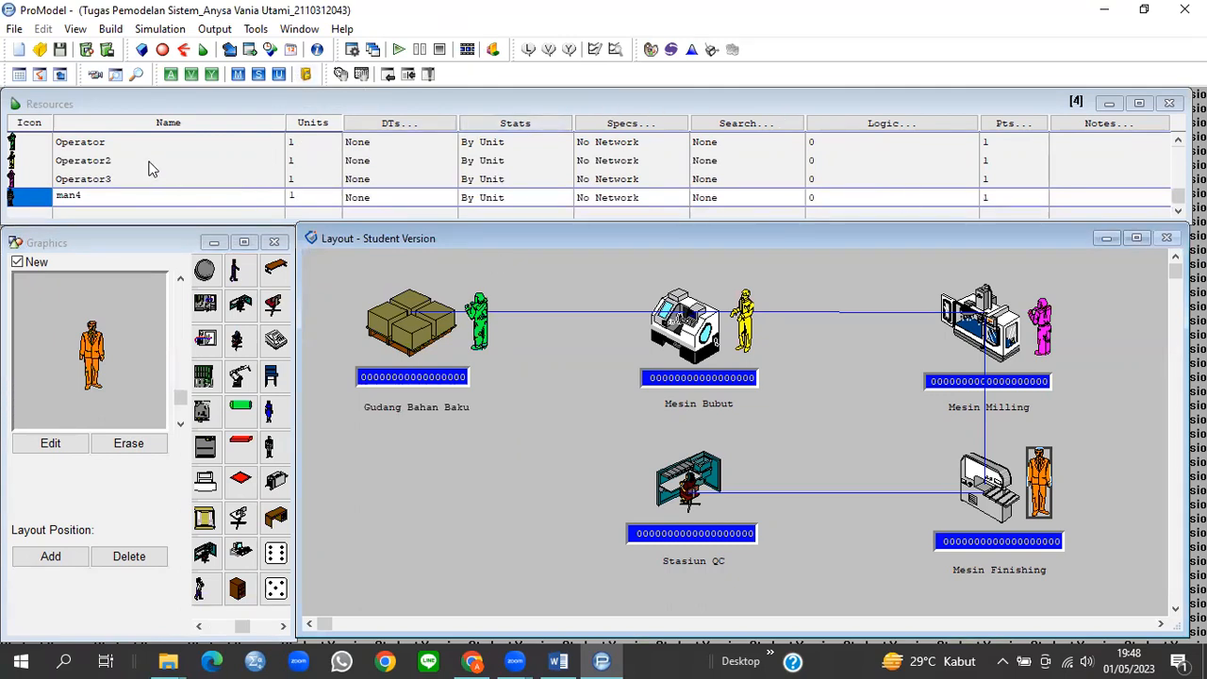
click(121, 141)
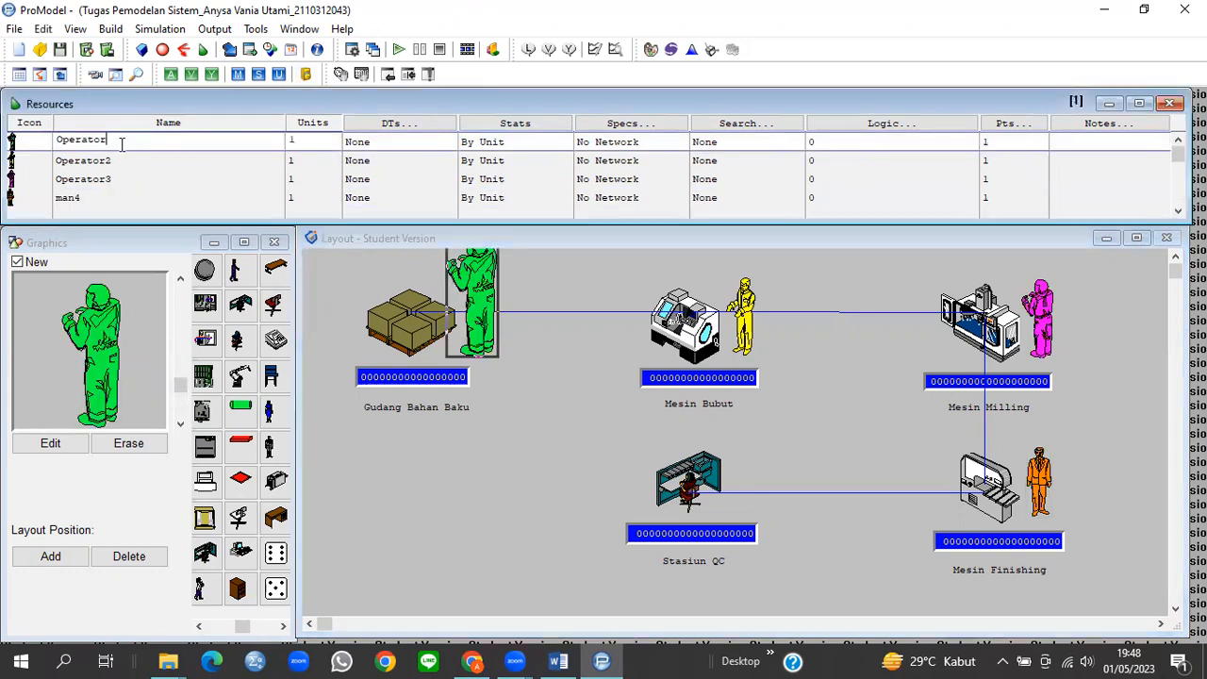
Step: Rename the first operator to Petugas_Gudang and open its Specifications dialog
drag(120, 141, 54, 146)
text(Petugas_Gudang)
click(633, 143)
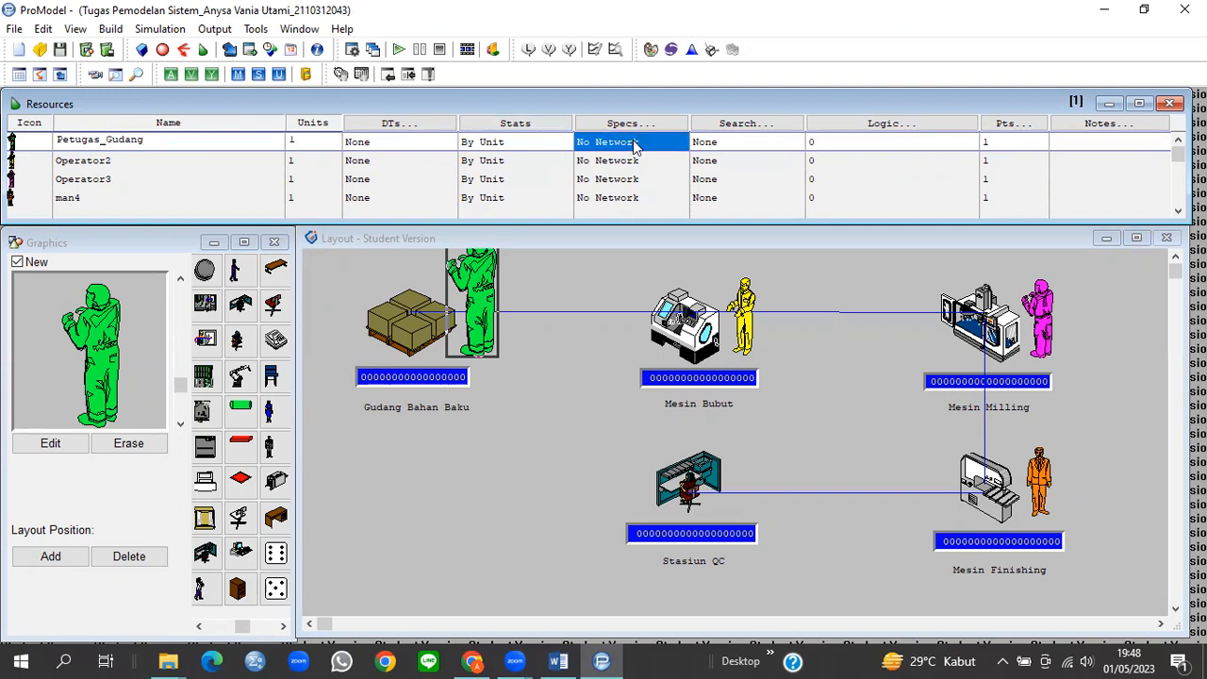
double_click(633, 143)
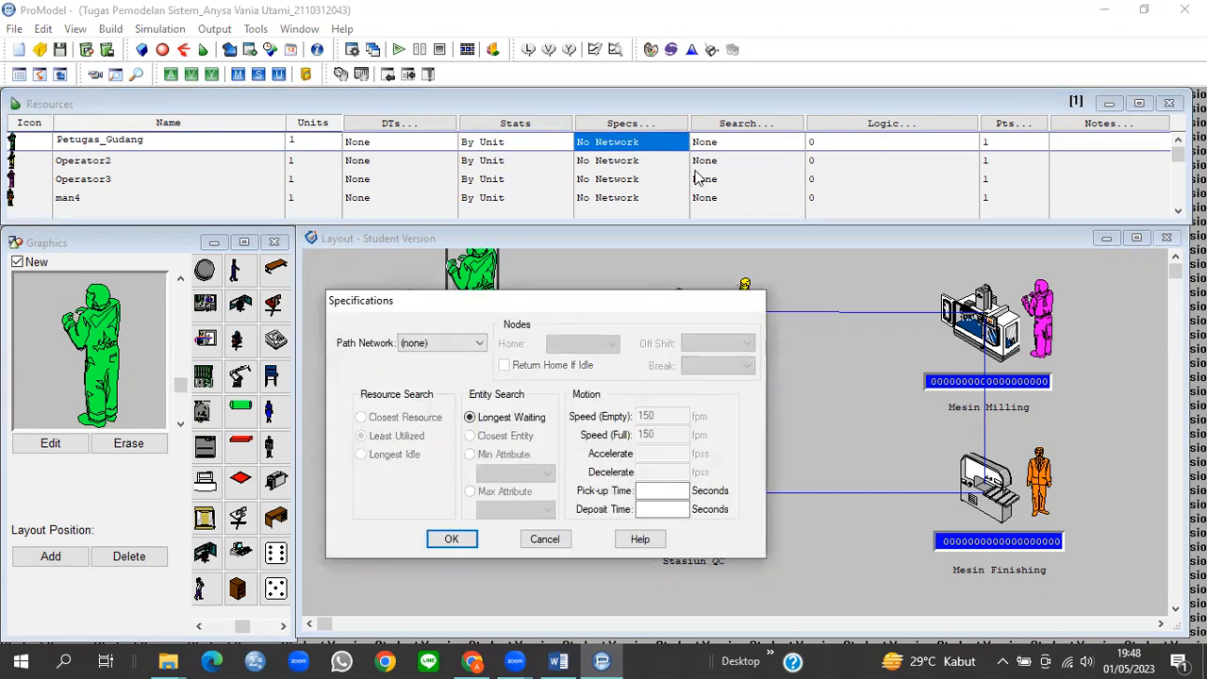
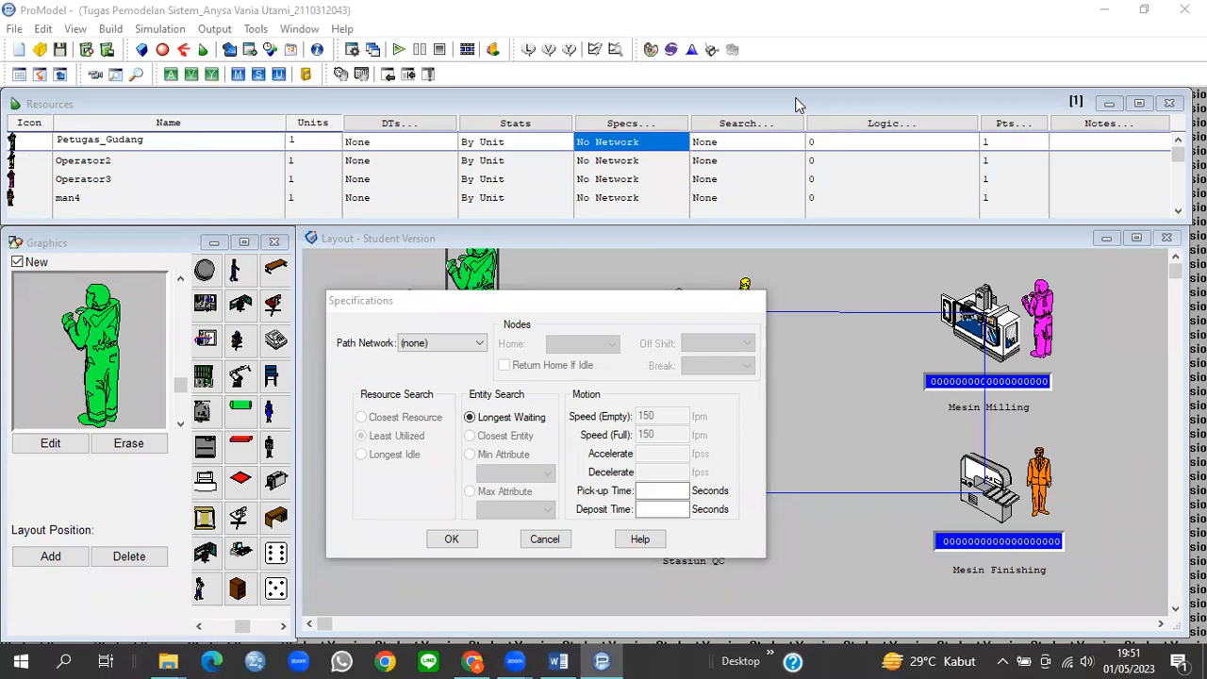
Step: Assign Petugas_Gudang the Jalur_A path network with home node N1
click(460, 345)
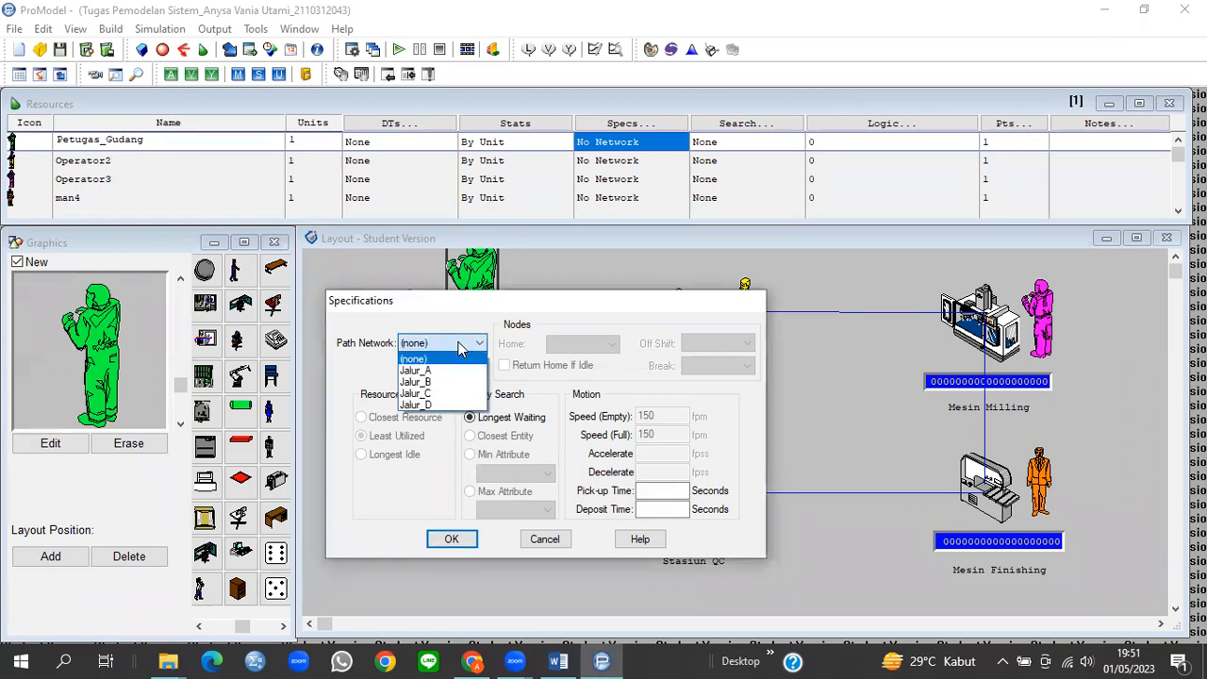
click(432, 369)
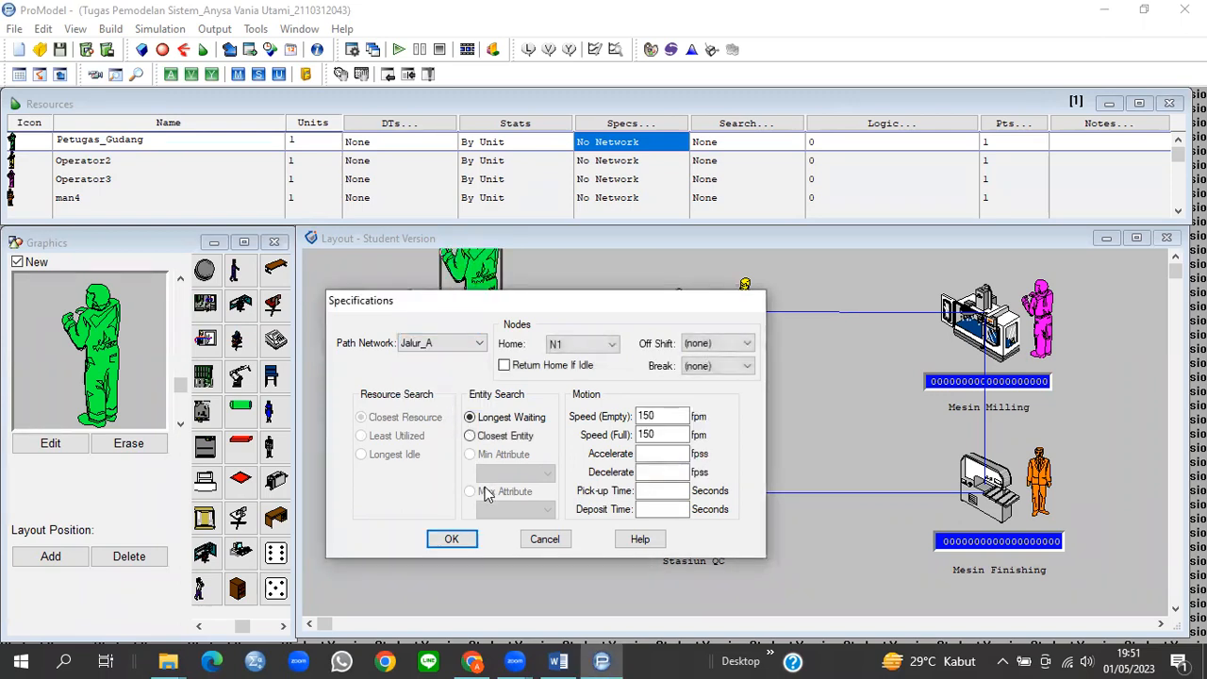
click(453, 539)
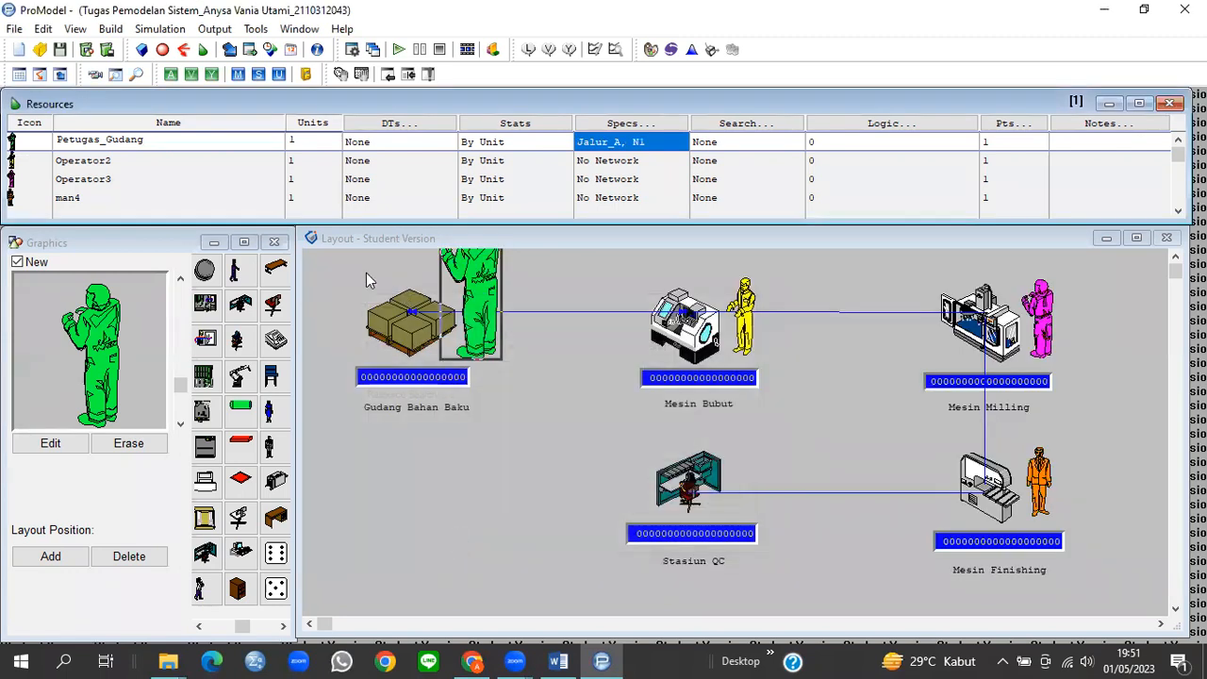
click(110, 158)
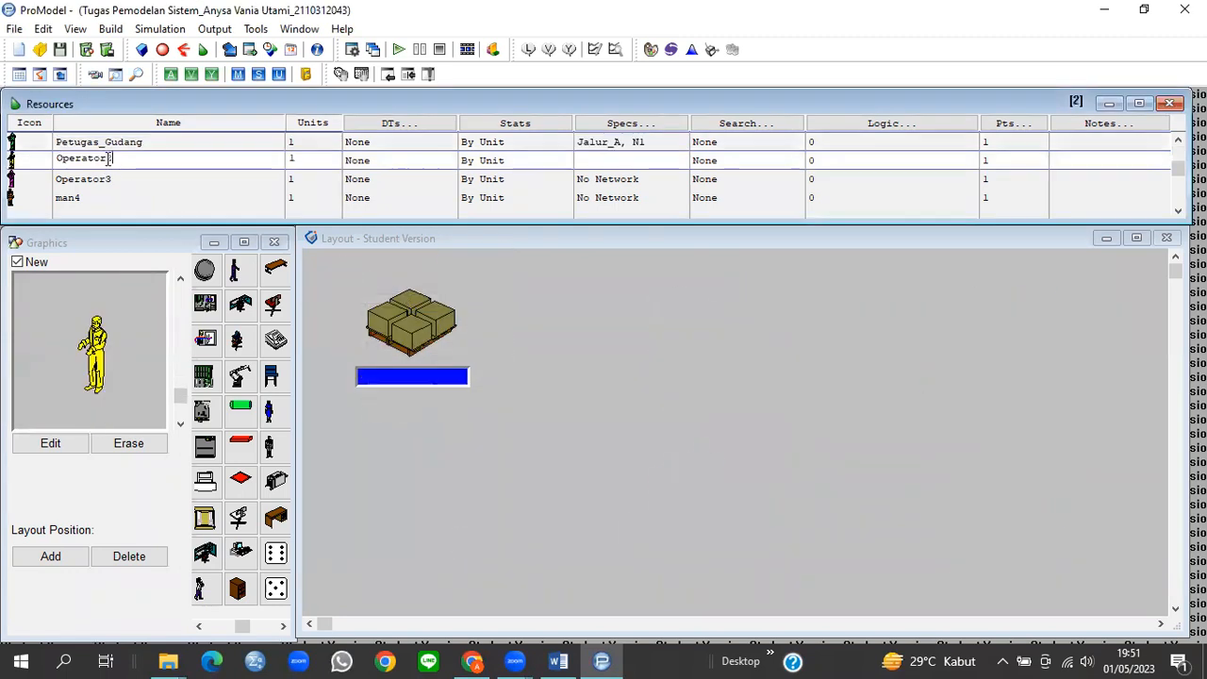
Step: Rename the Operator2 resource to Operator_Bubut
drag(123, 159, 58, 159)
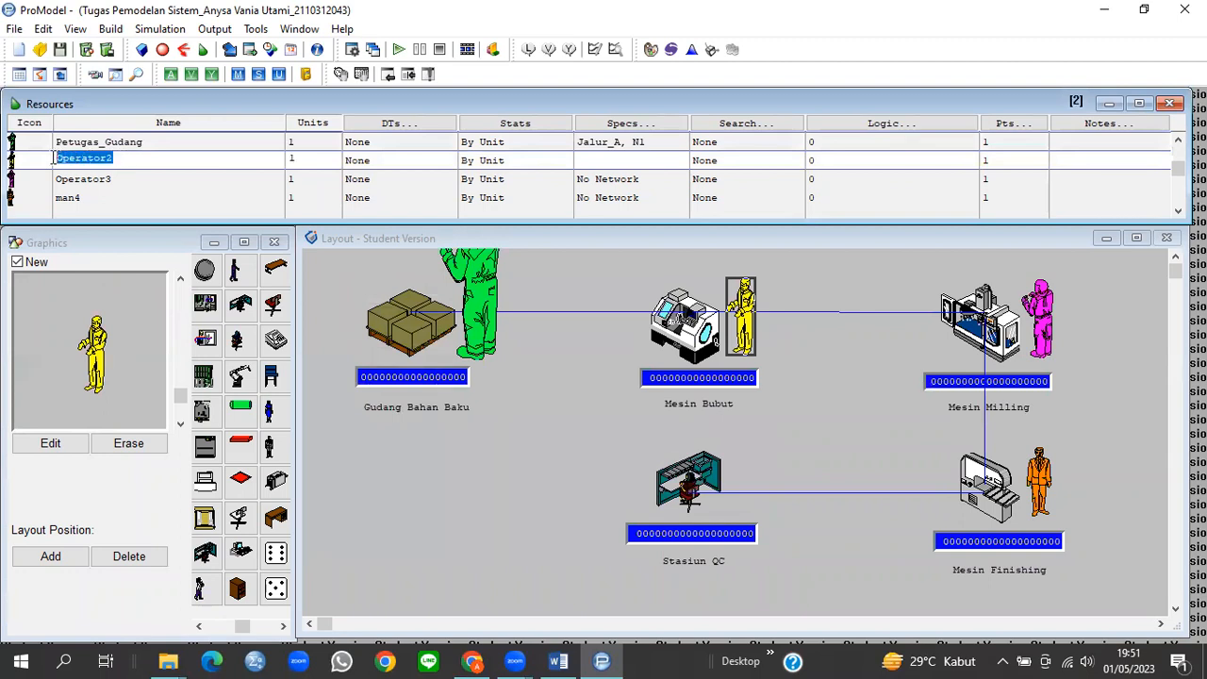
text(Operator)
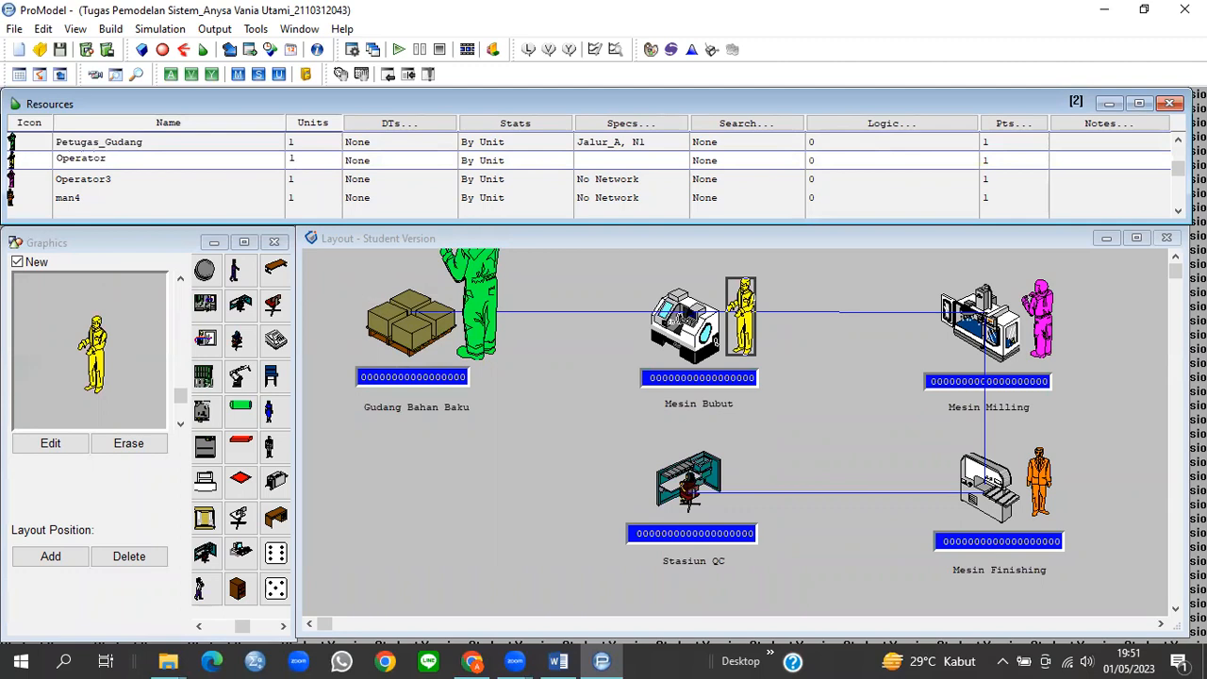
text(_Bubut)
click(608, 168)
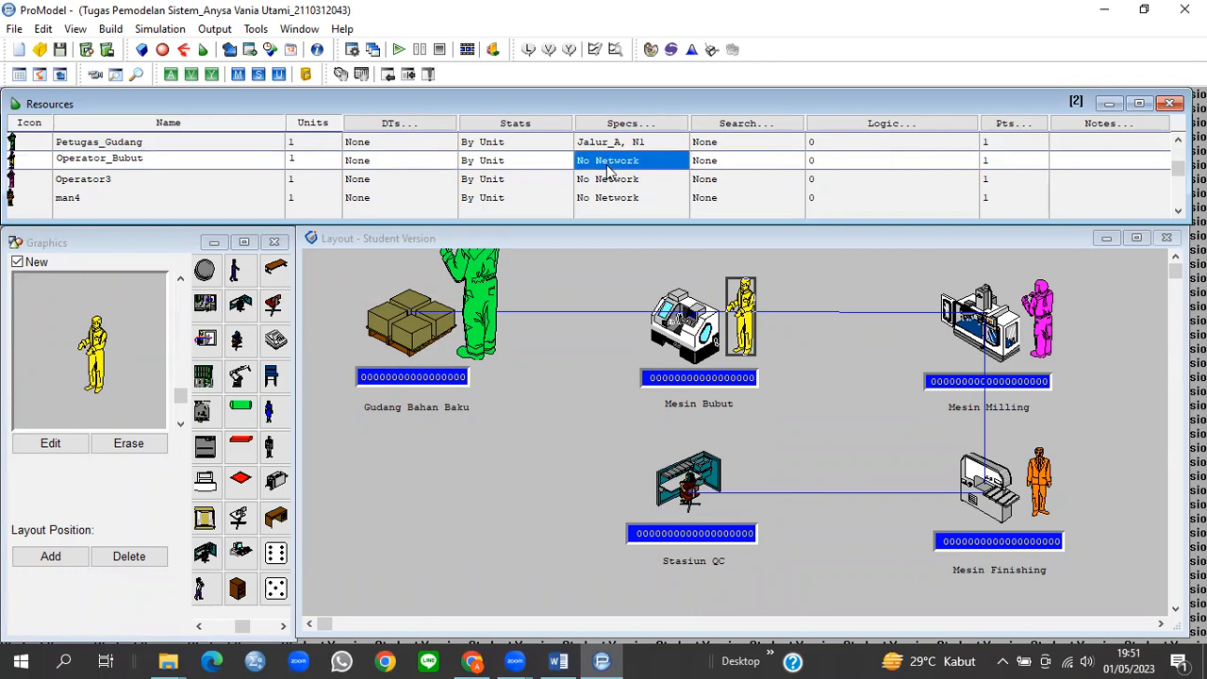
Step: Give Operator_Bubut the Jalur_B path network with home node N1
click(608, 168)
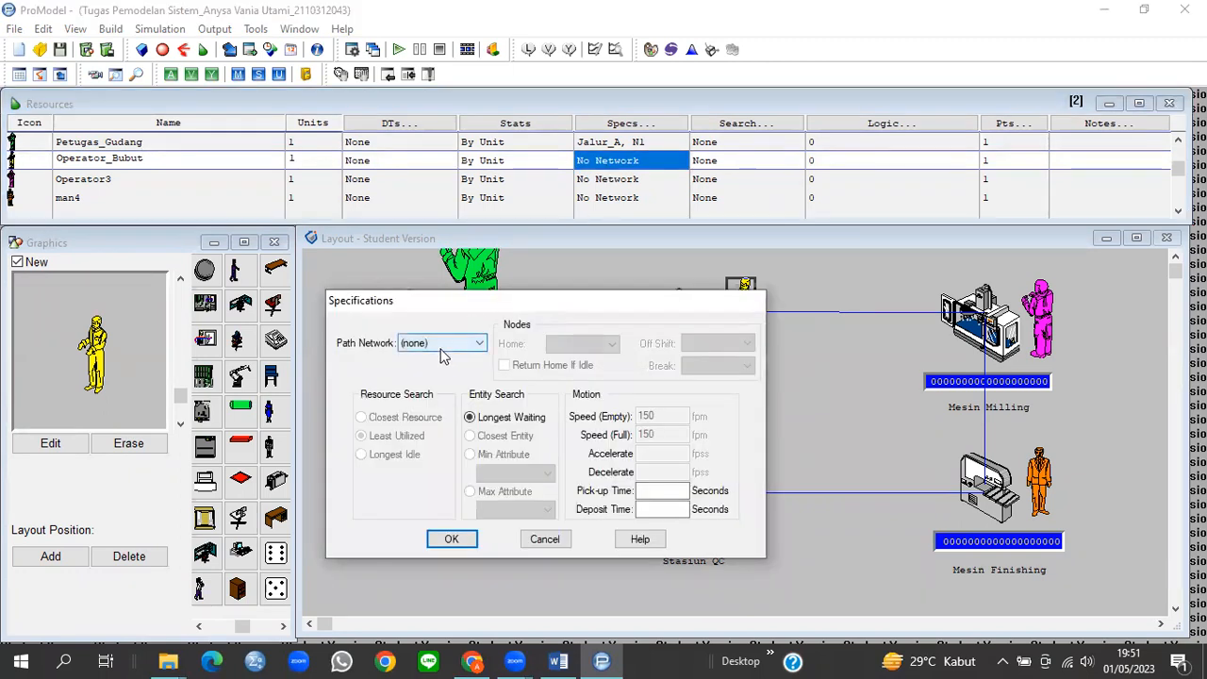
click(442, 345)
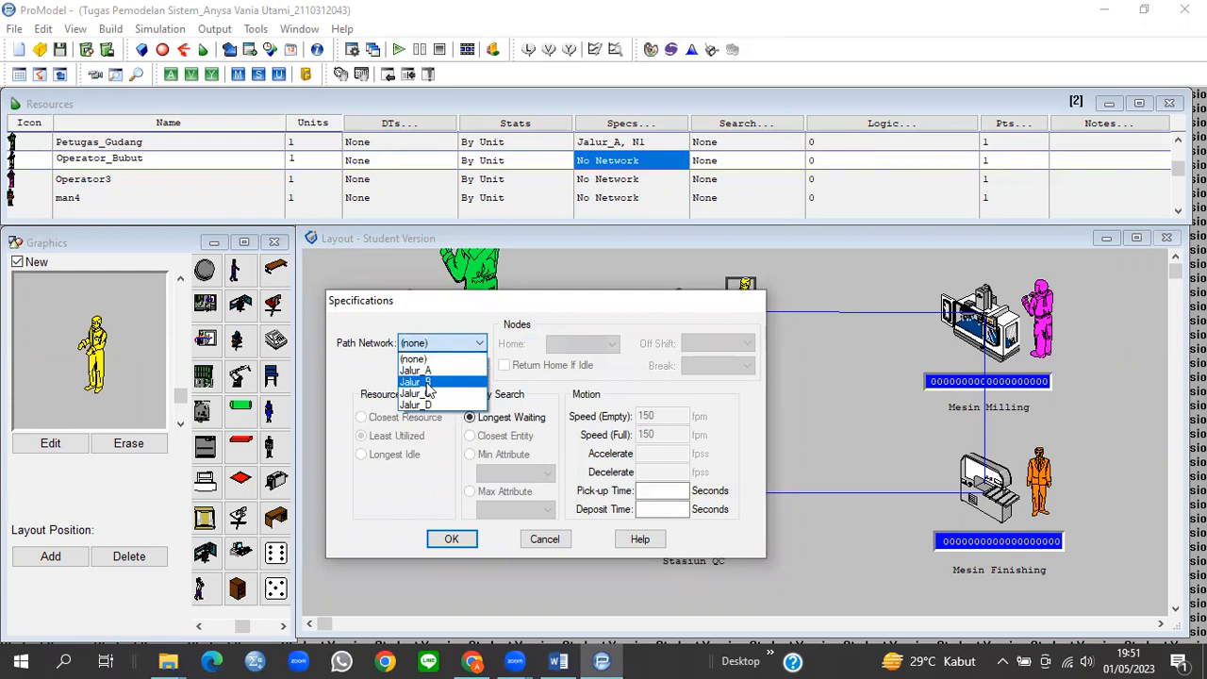
click(427, 383)
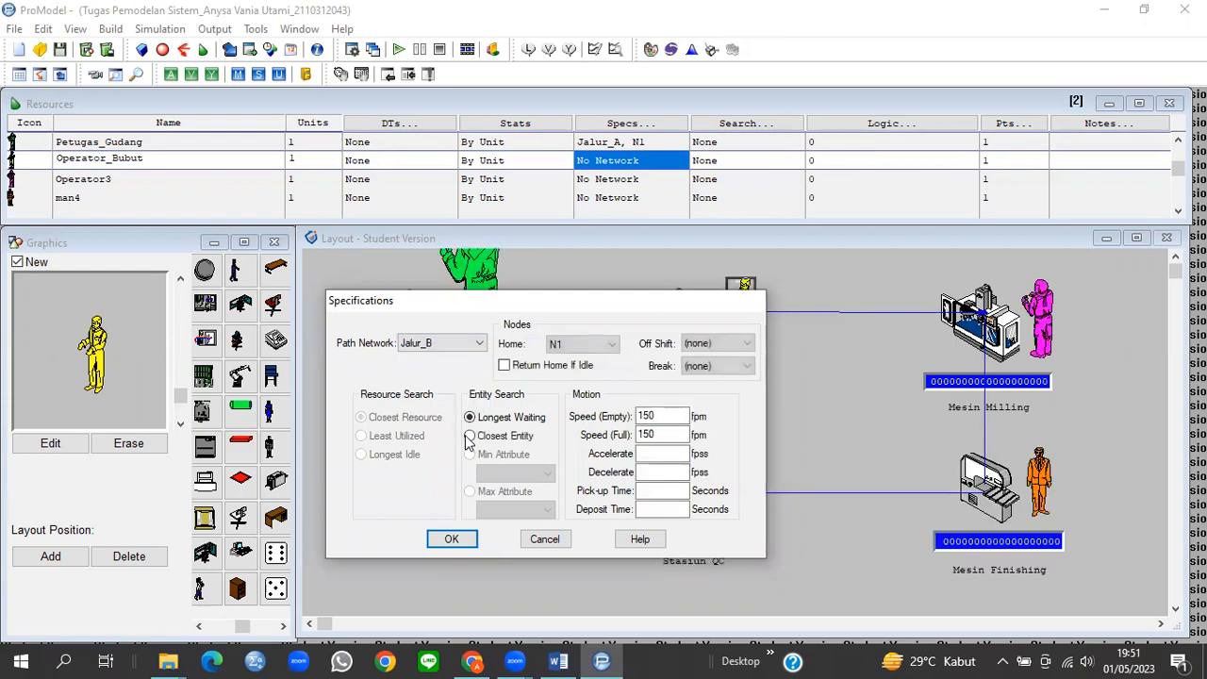
click(451, 540)
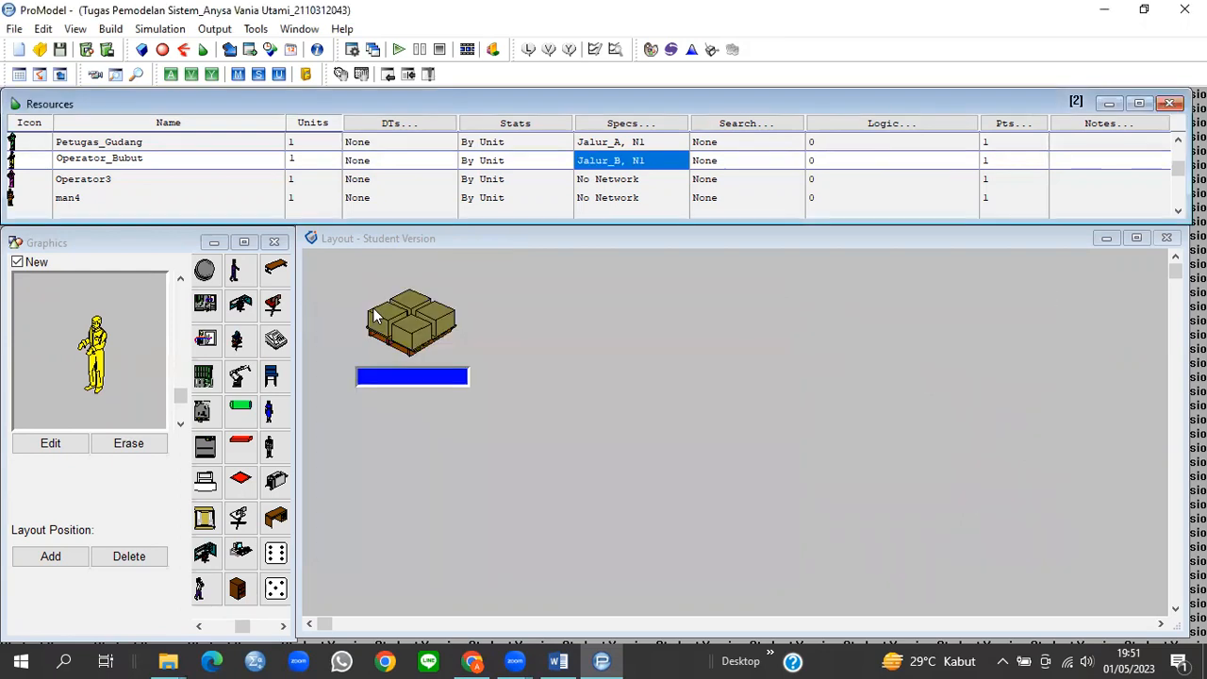
click(118, 179)
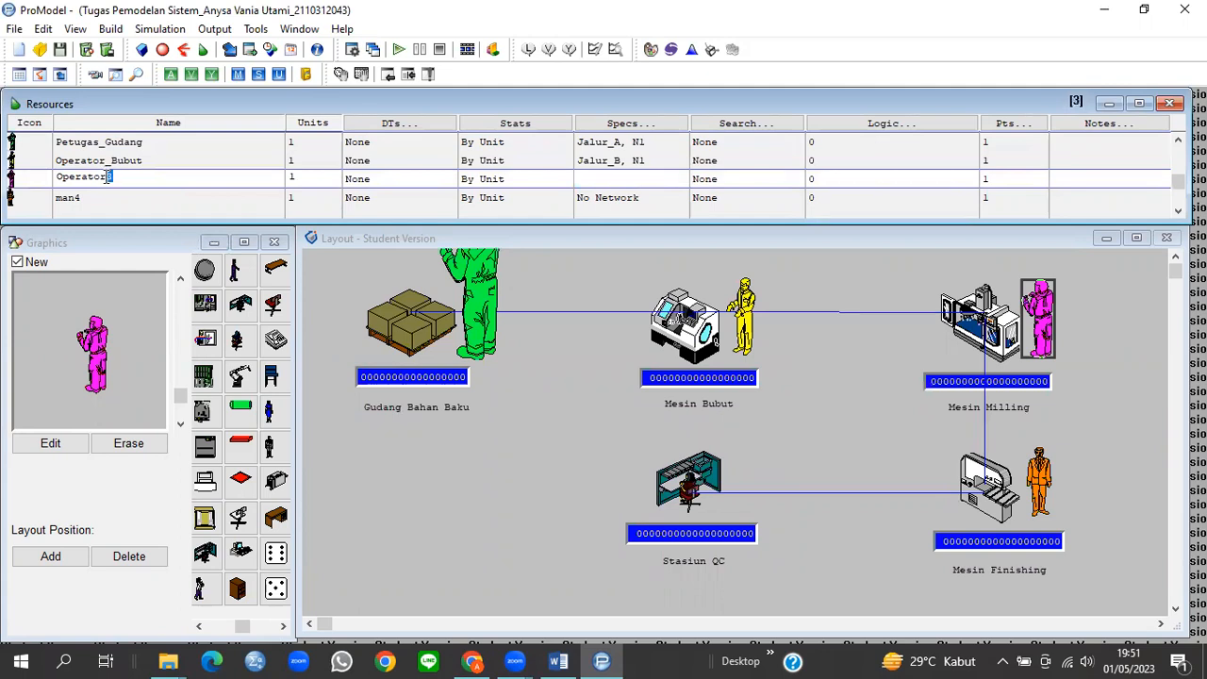
Step: Rename the Operator3 resource to Operator_Milling
key(BackSpace)
text(_Milling)
click(604, 184)
Step: Give Operator_Milling the Jalur_C path network with home node N1
double_click(605, 182)
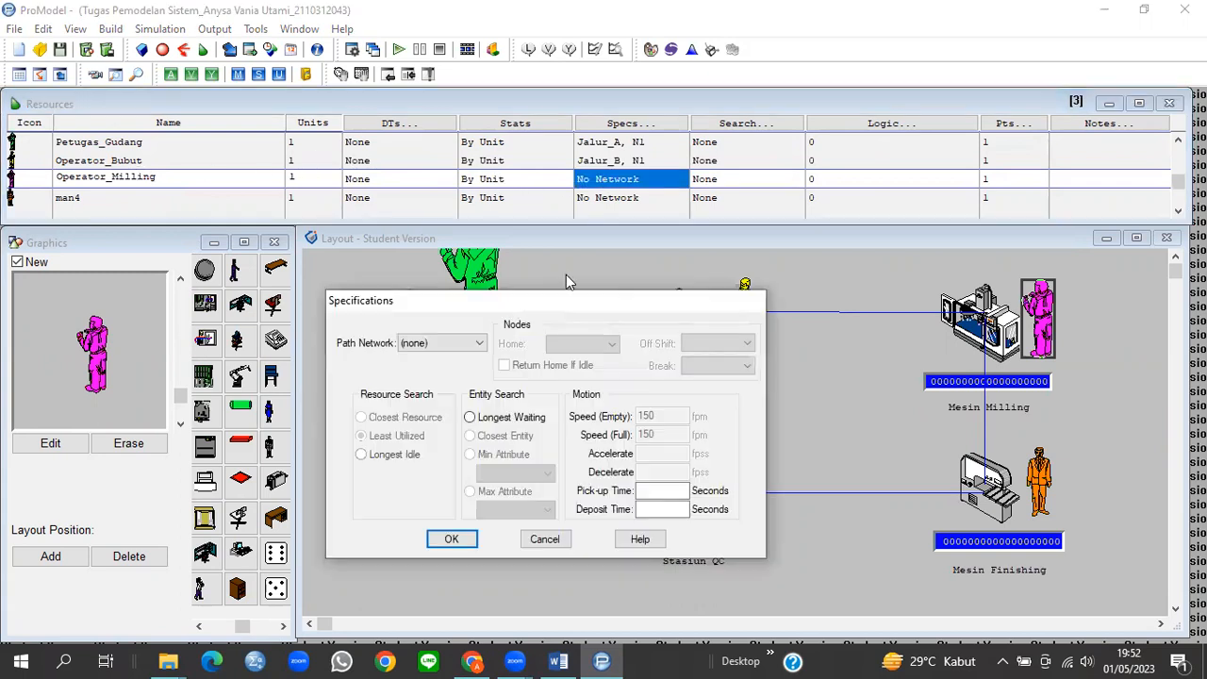
click(456, 345)
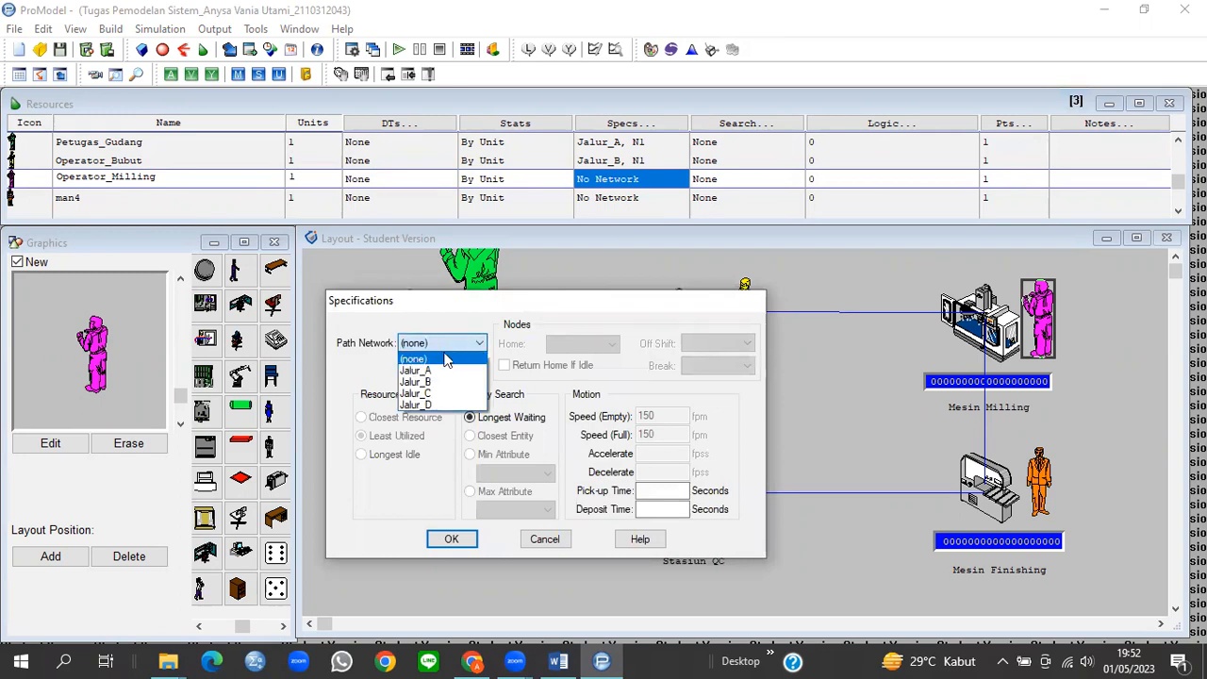
click(426, 395)
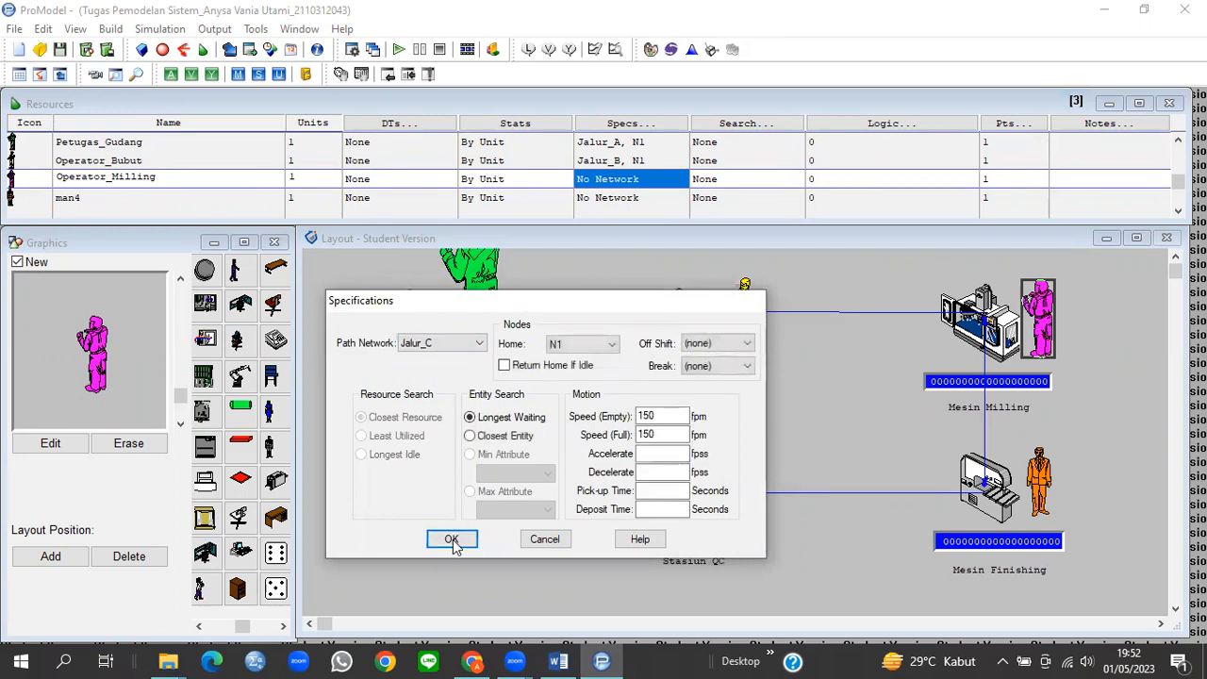
click(451, 538)
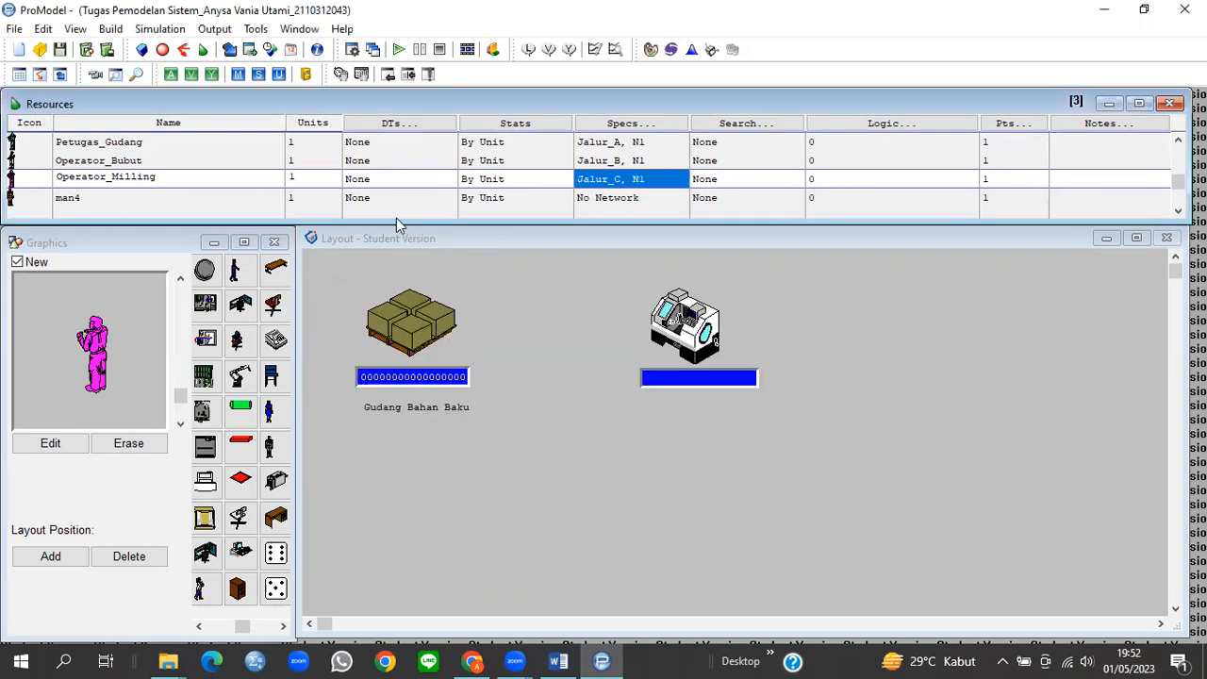
click(170, 202)
Step: Rename the man4 resource to Operator_Finishing
drag(85, 196, 54, 196)
text(Operator_)
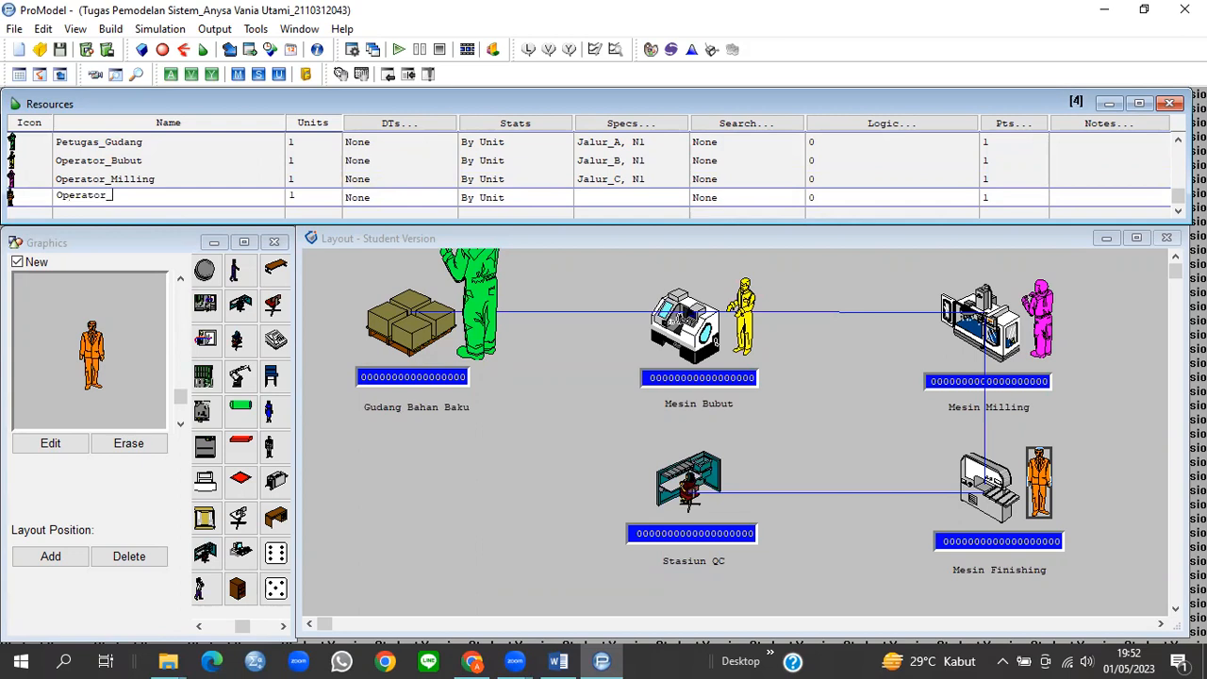
text(Finishing)
click(608, 201)
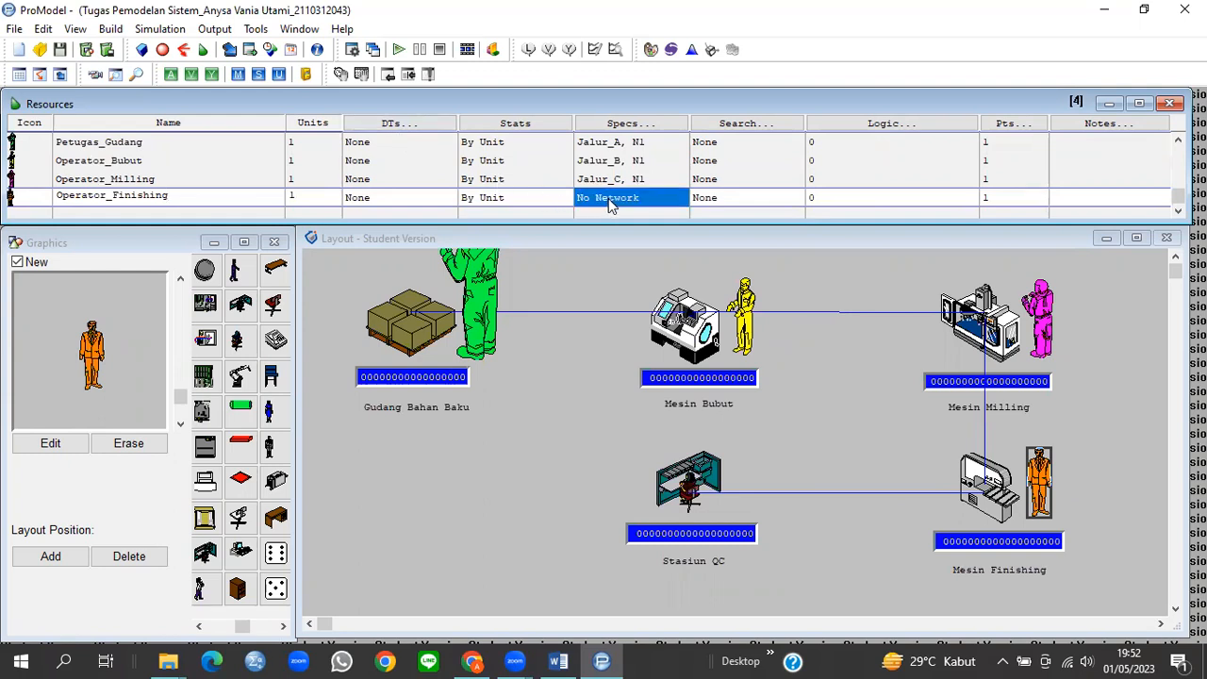
Step: Give Operator_Finishing the Jalur_D path network with home node N1
click(452, 347)
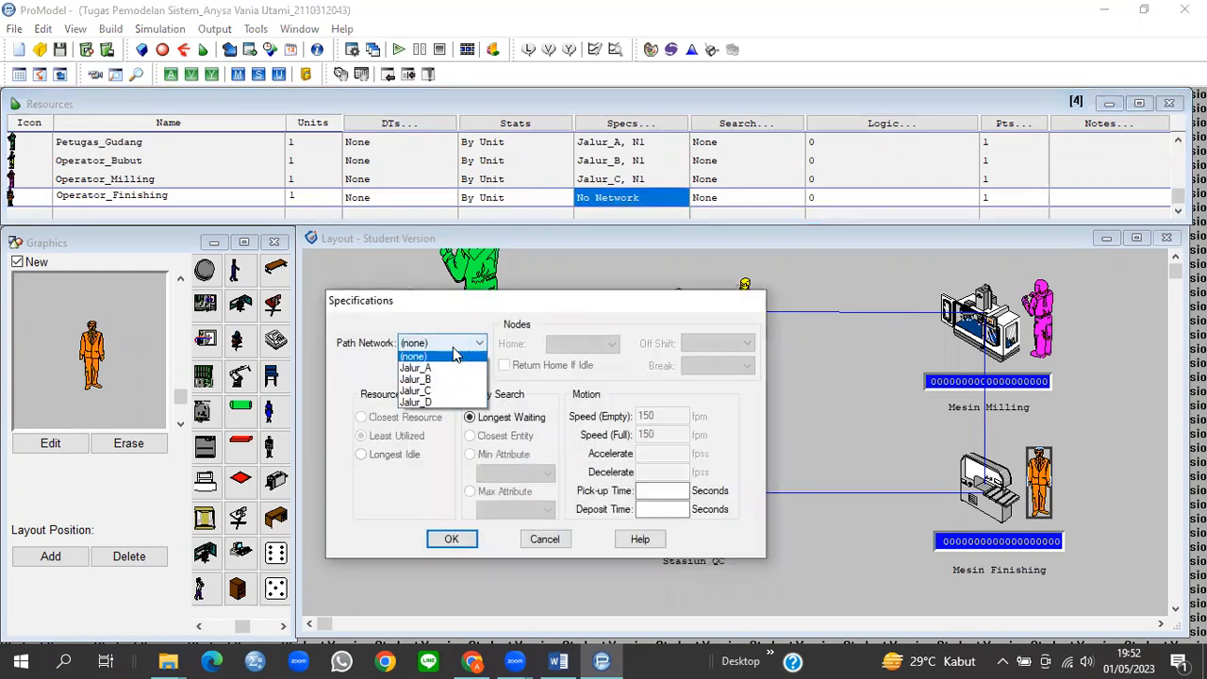
click(423, 406)
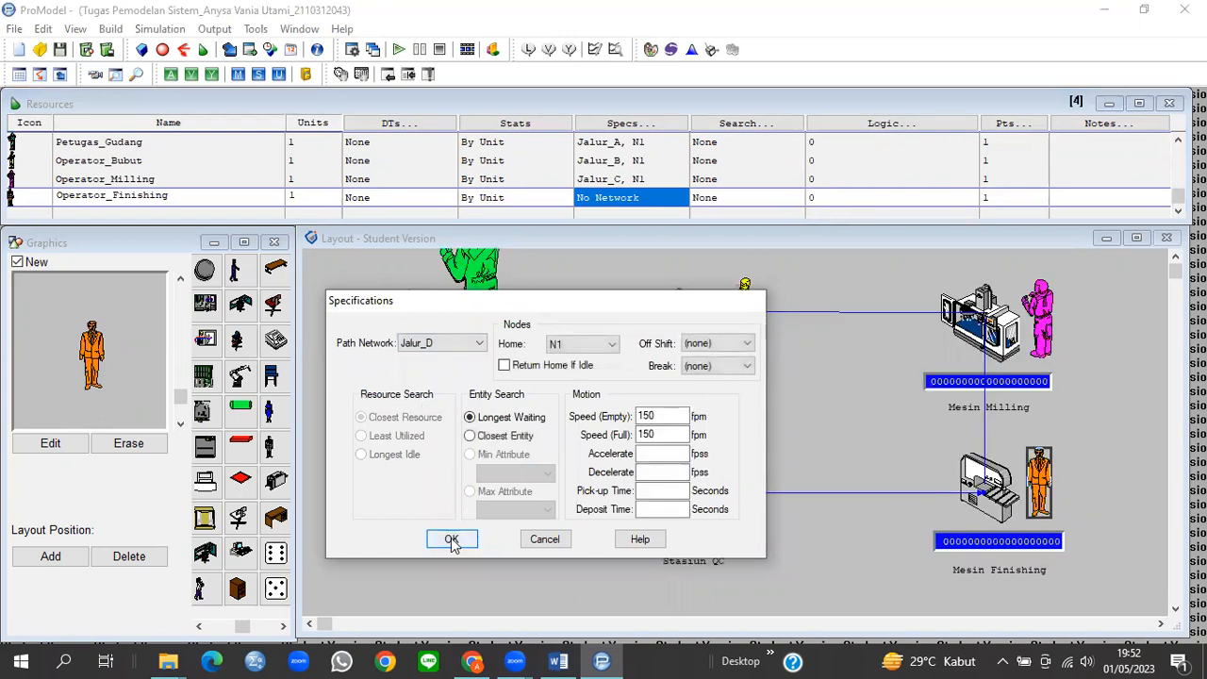
click(452, 540)
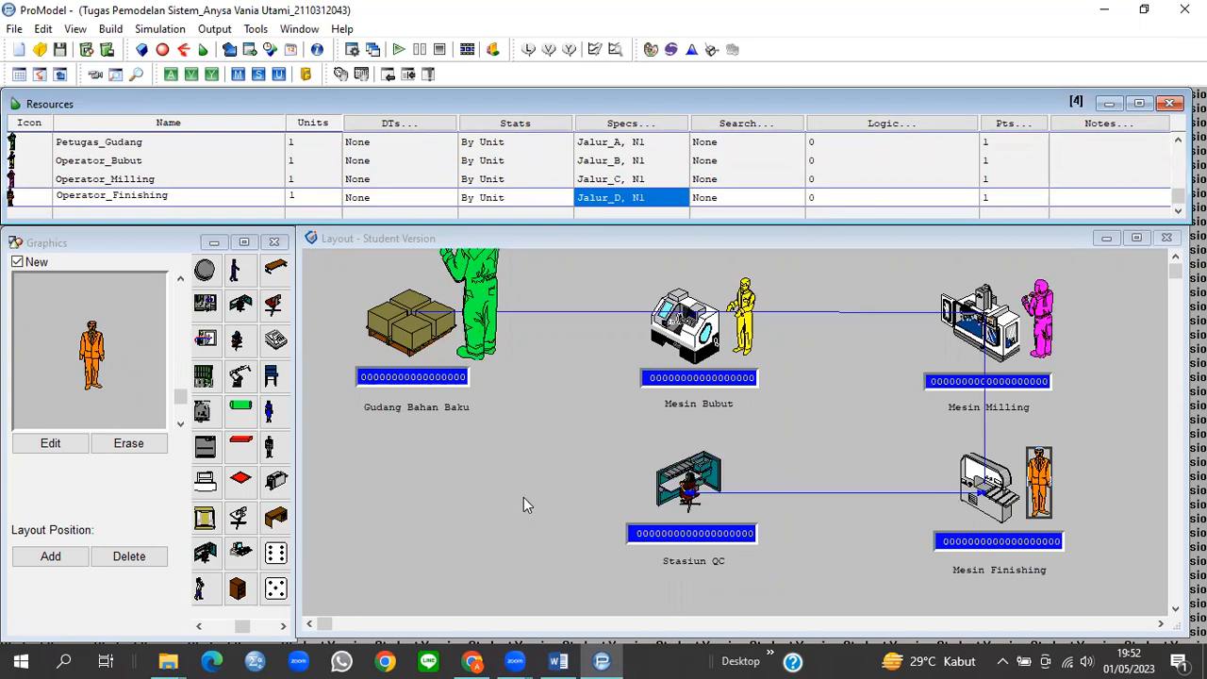
click(480, 302)
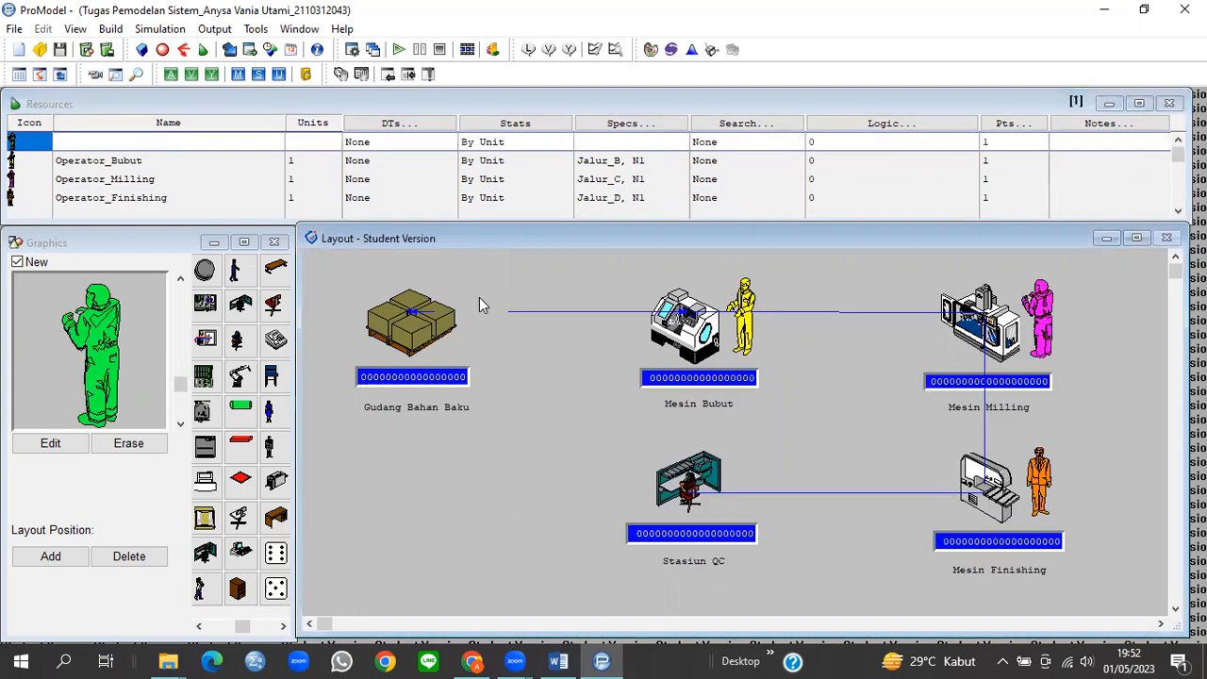
click(50, 444)
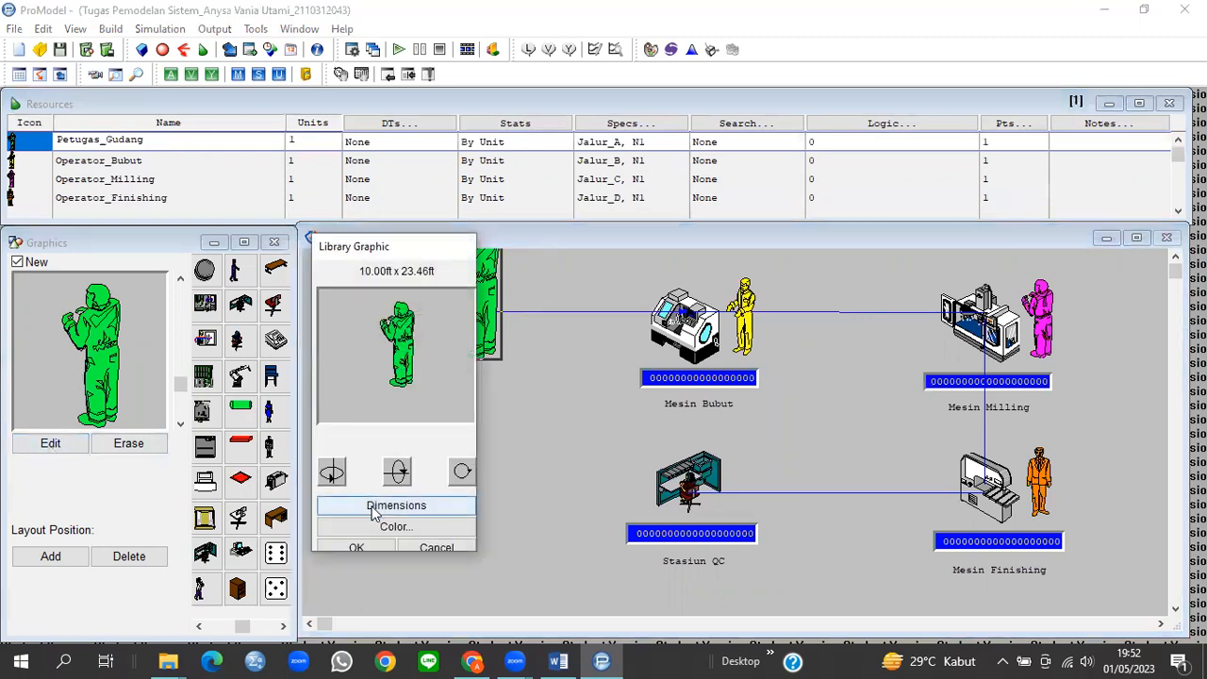
Step: Resize the green Petugas_Gudang worker graphic to 4 ft wide
click(378, 506)
drag(594, 501, 566, 501)
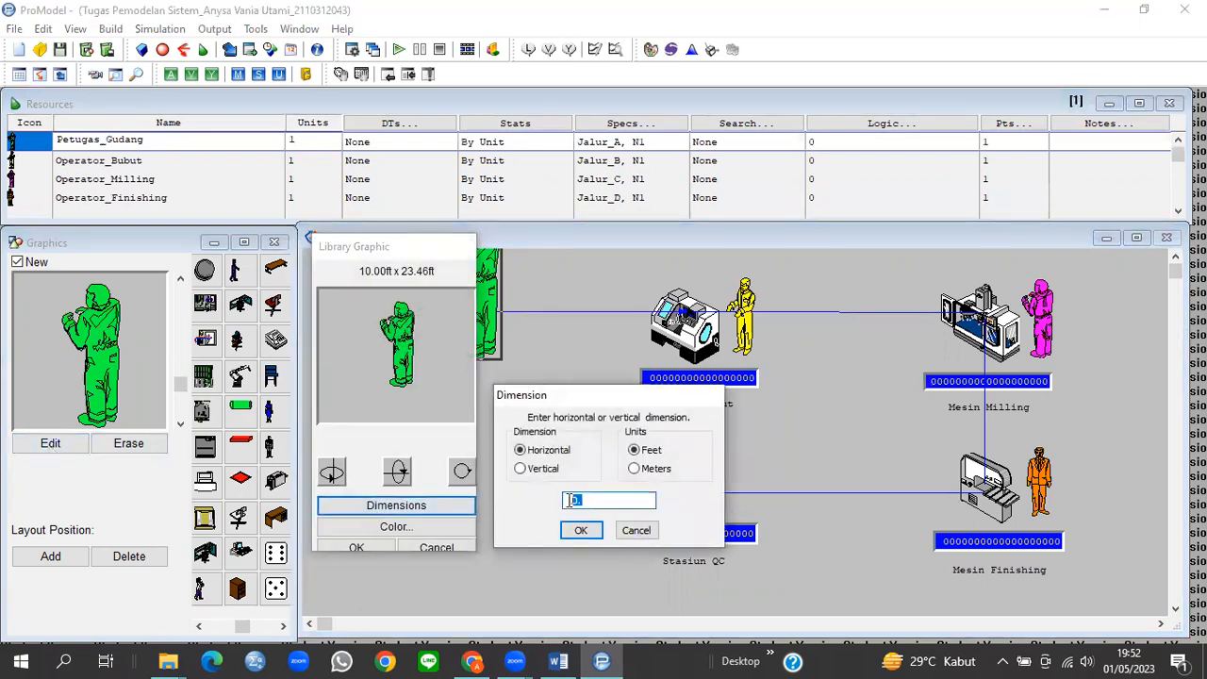
text(4)
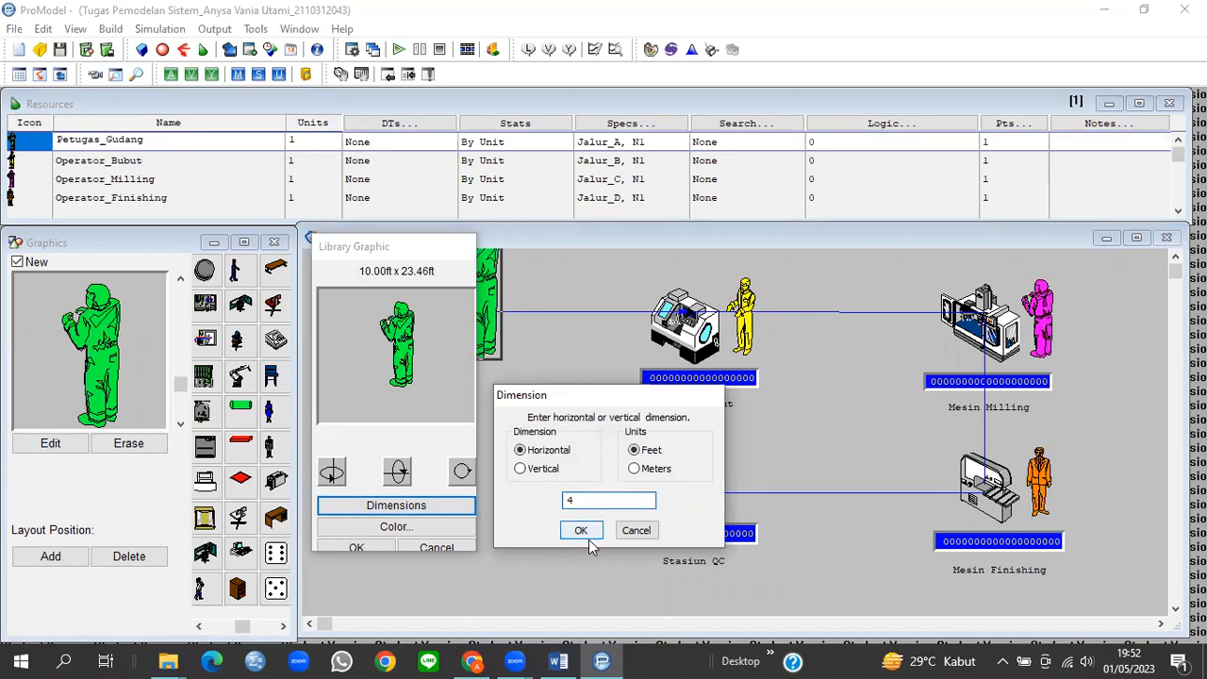
click(581, 530)
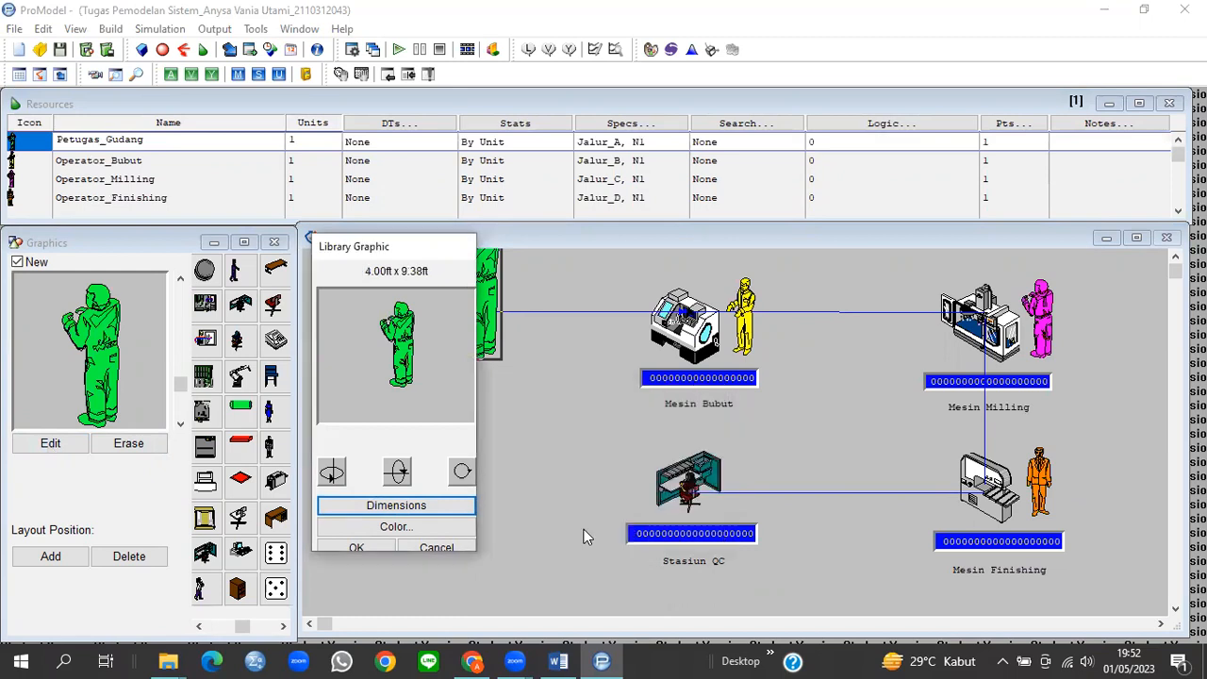
click(369, 547)
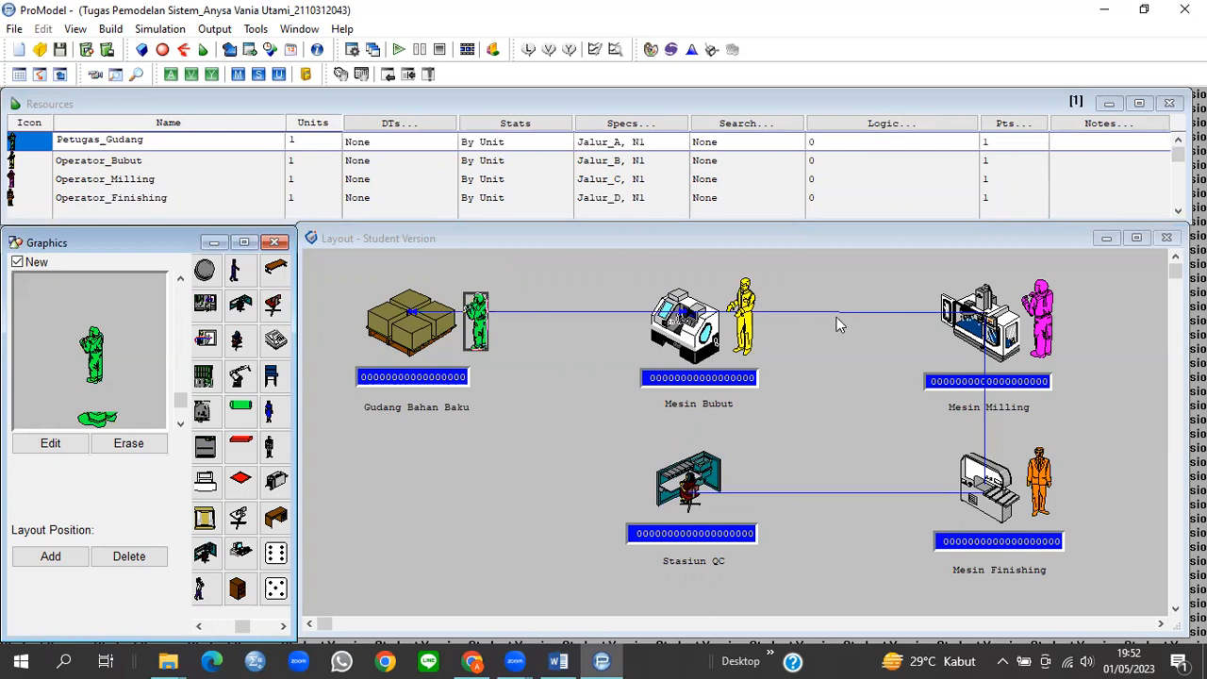
Step: Resize the yellow Operator_Bubut figure at Mesin Bubut from 4.77 to 4 ft wide
click(749, 318)
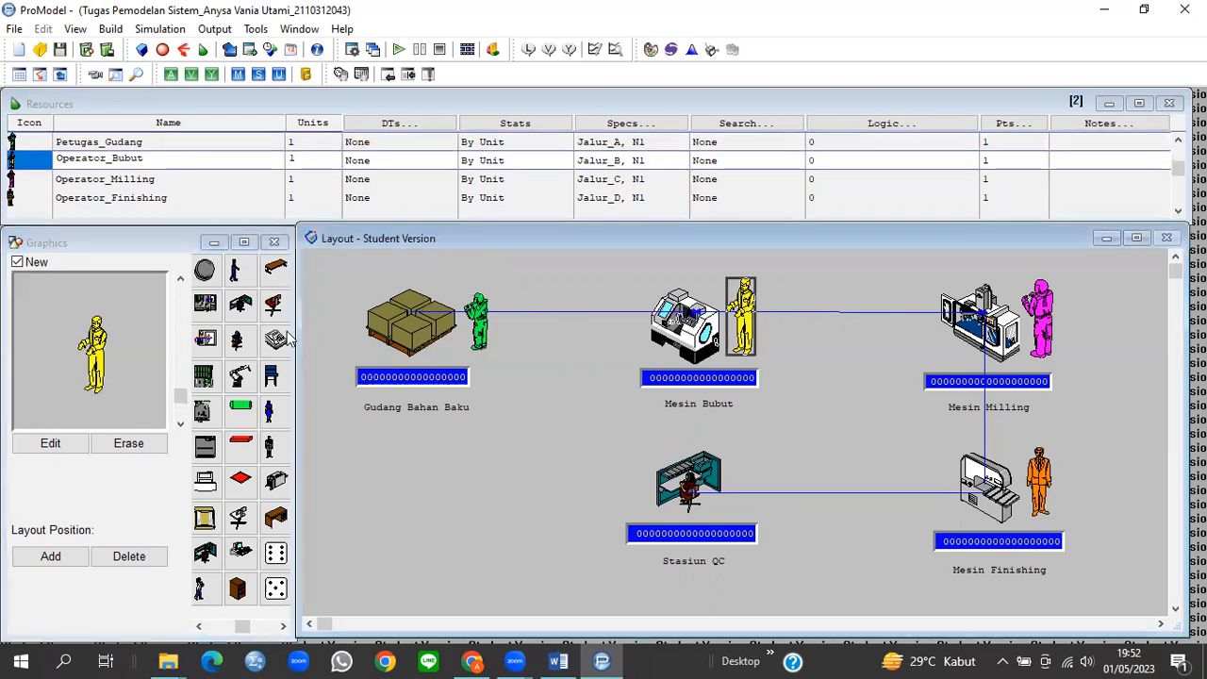
click(56, 445)
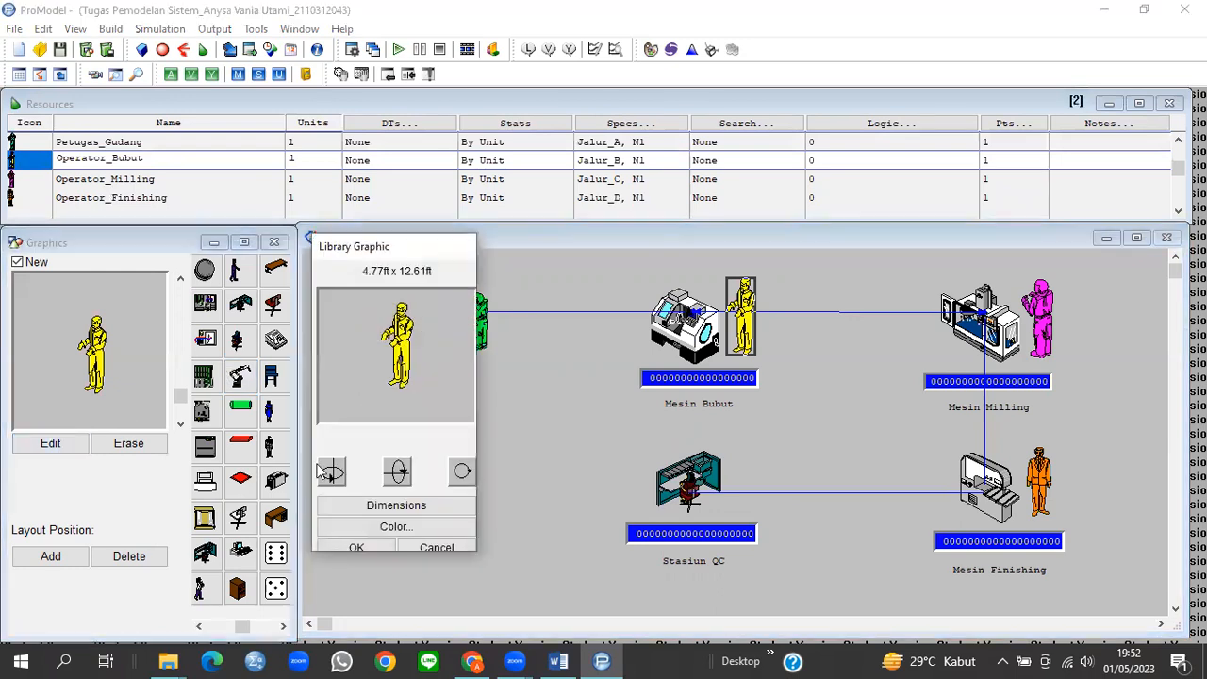
click(337, 505)
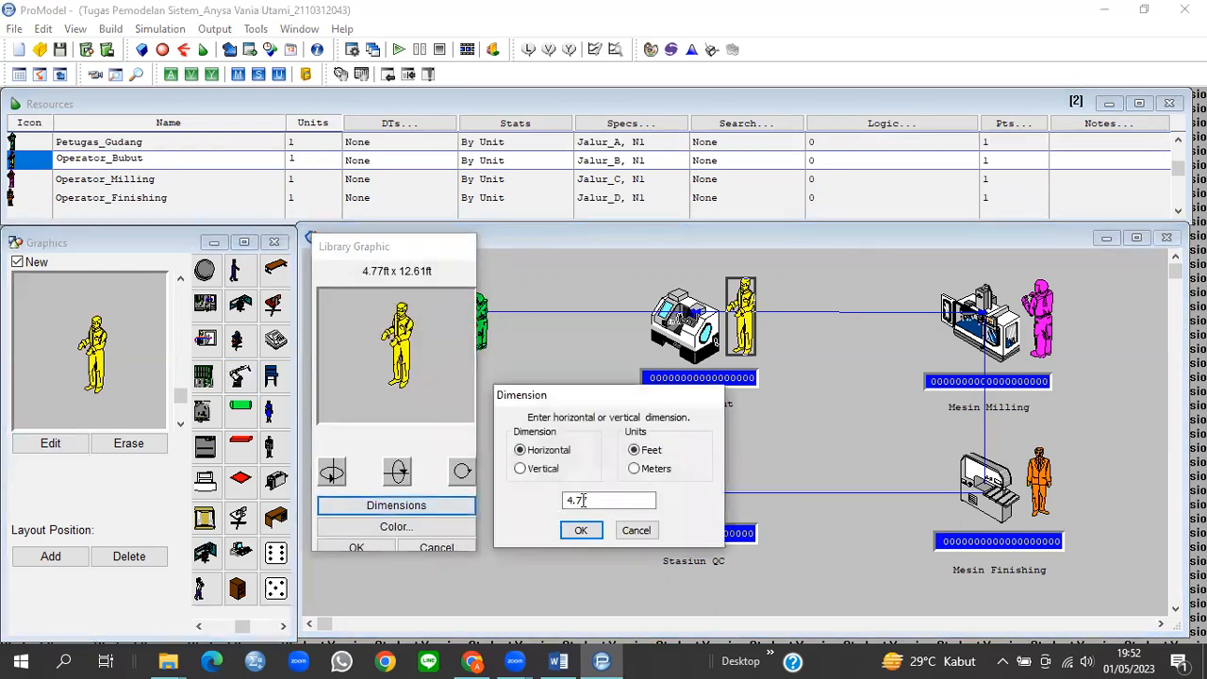
drag(589, 500, 563, 508)
text(4)
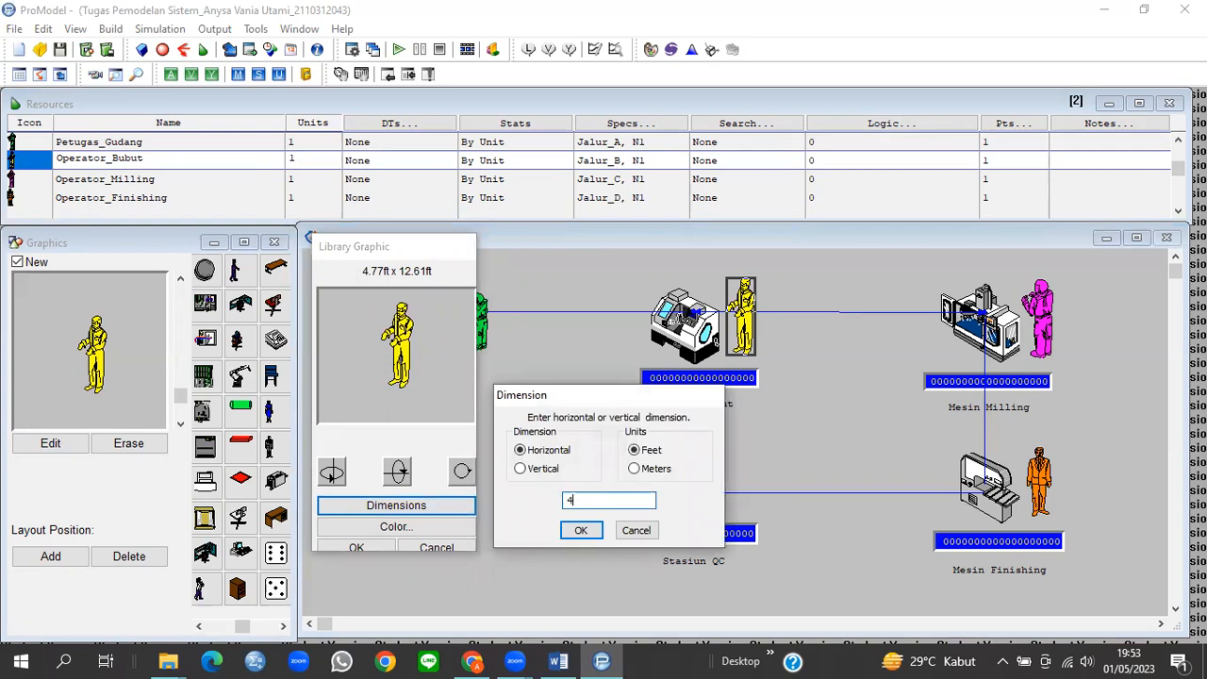
click(569, 530)
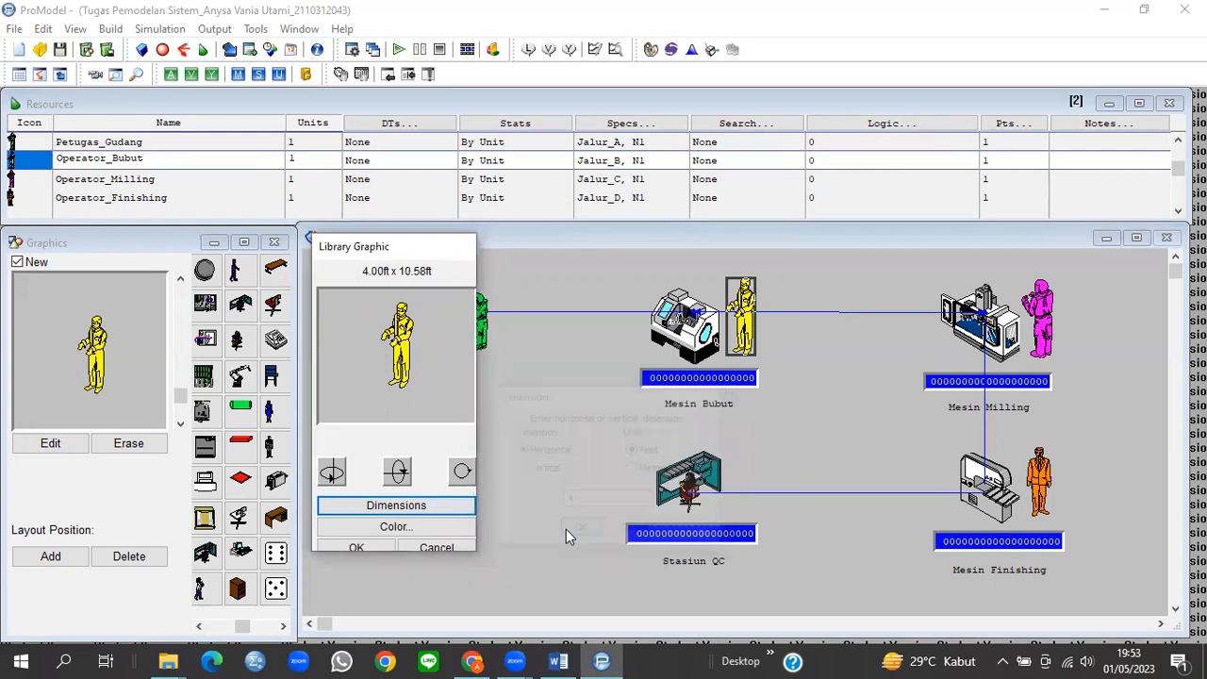
click(358, 548)
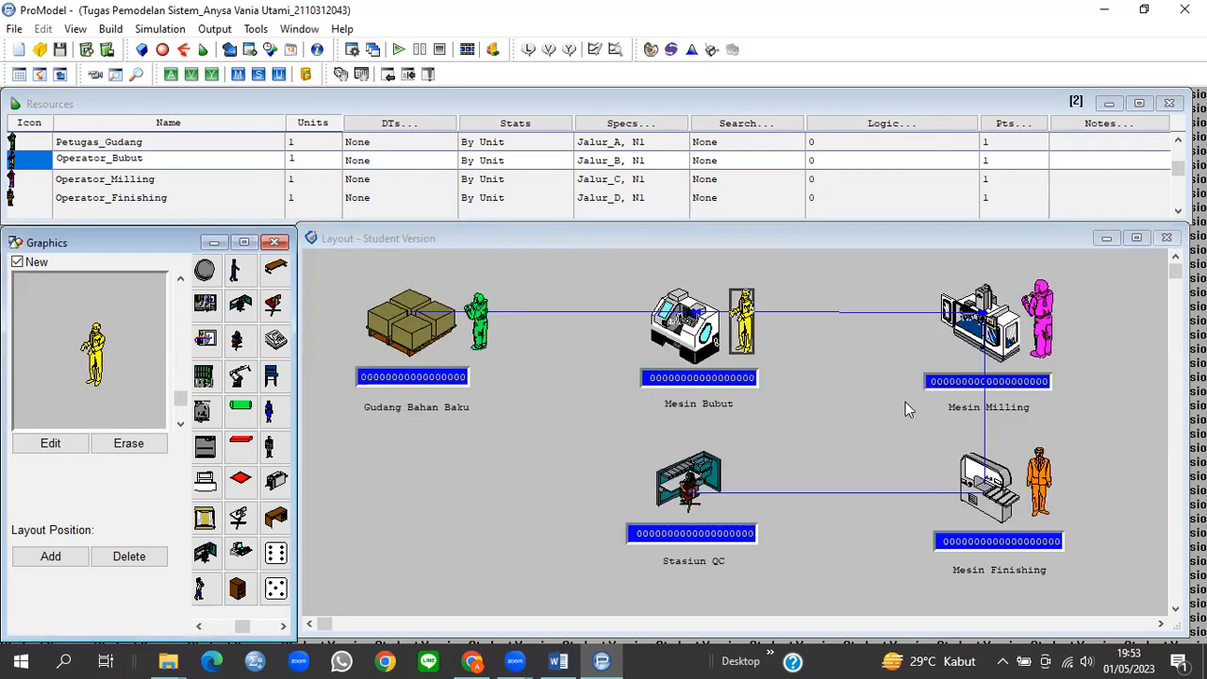
Step: Shrink the magenta milling operator graphic from 5.45 to 4 ft wide
click(1048, 317)
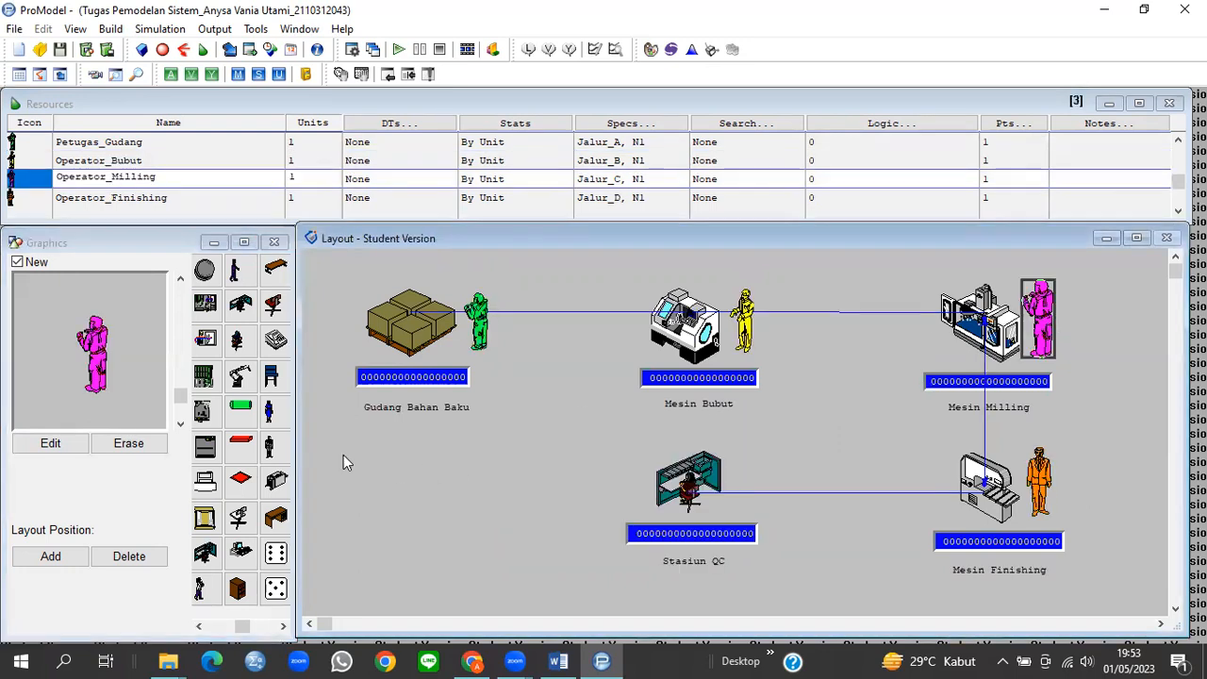
click(49, 447)
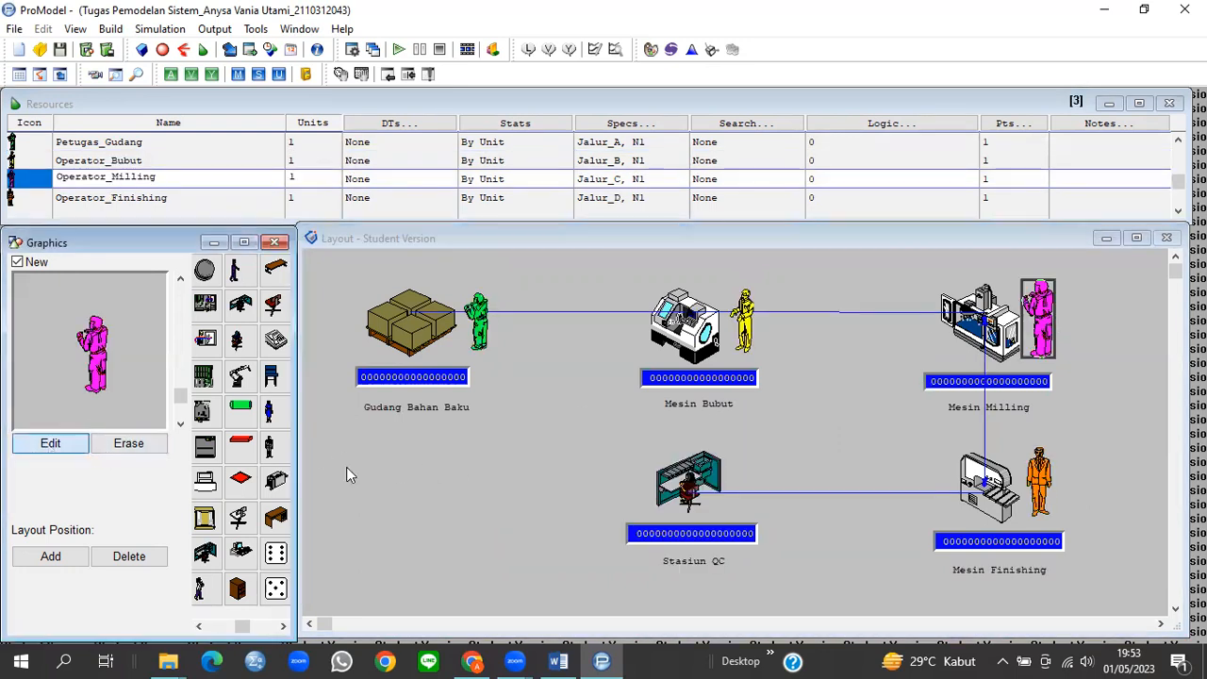
click(375, 506)
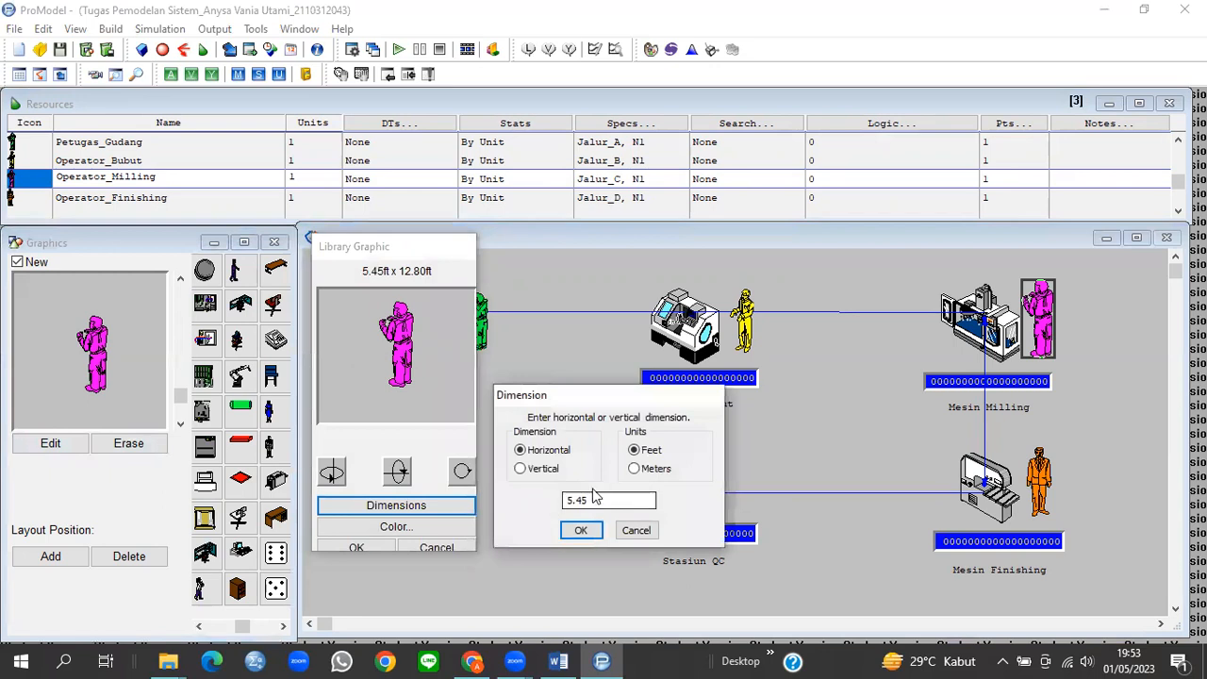
drag(588, 500, 559, 507)
text(4)
click(573, 531)
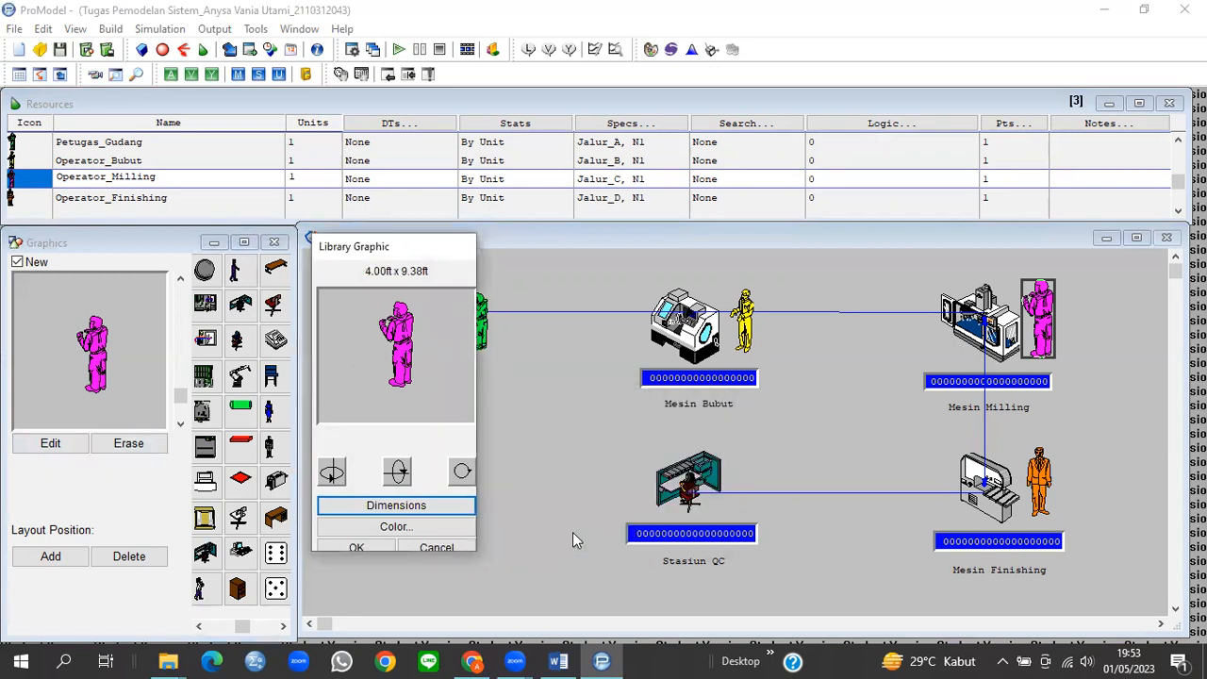
click(371, 547)
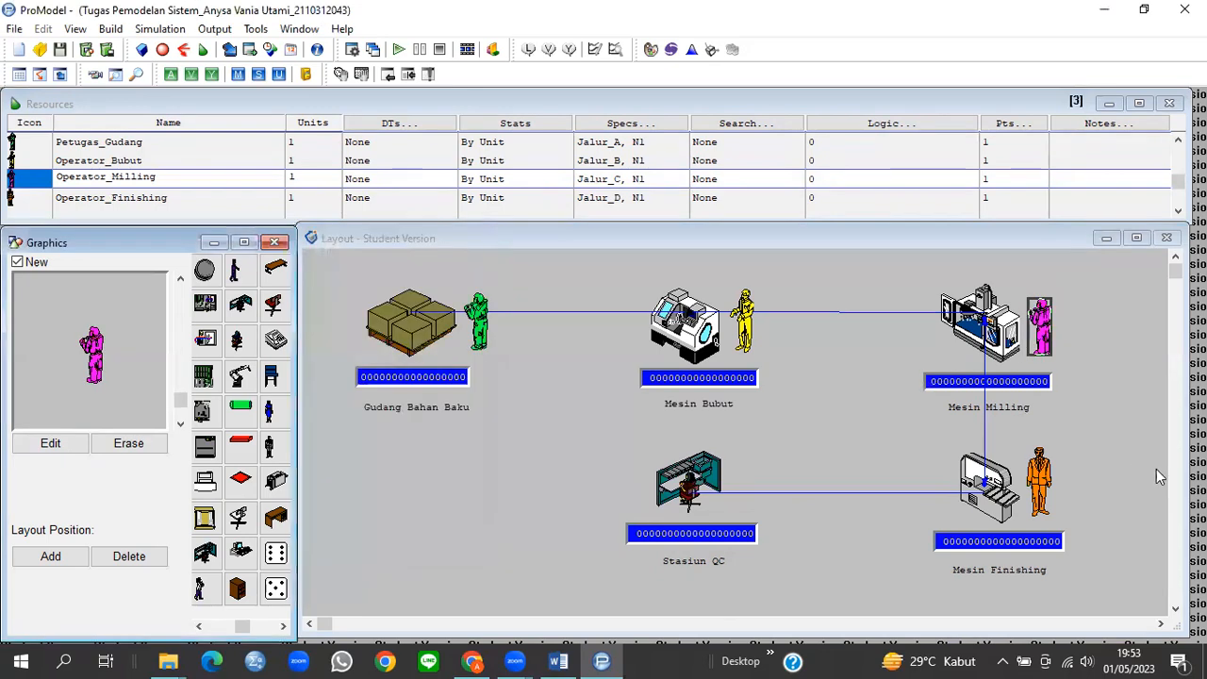
Step: Shrink the orange finishing operator graphic to 4 ft wide
click(1037, 482)
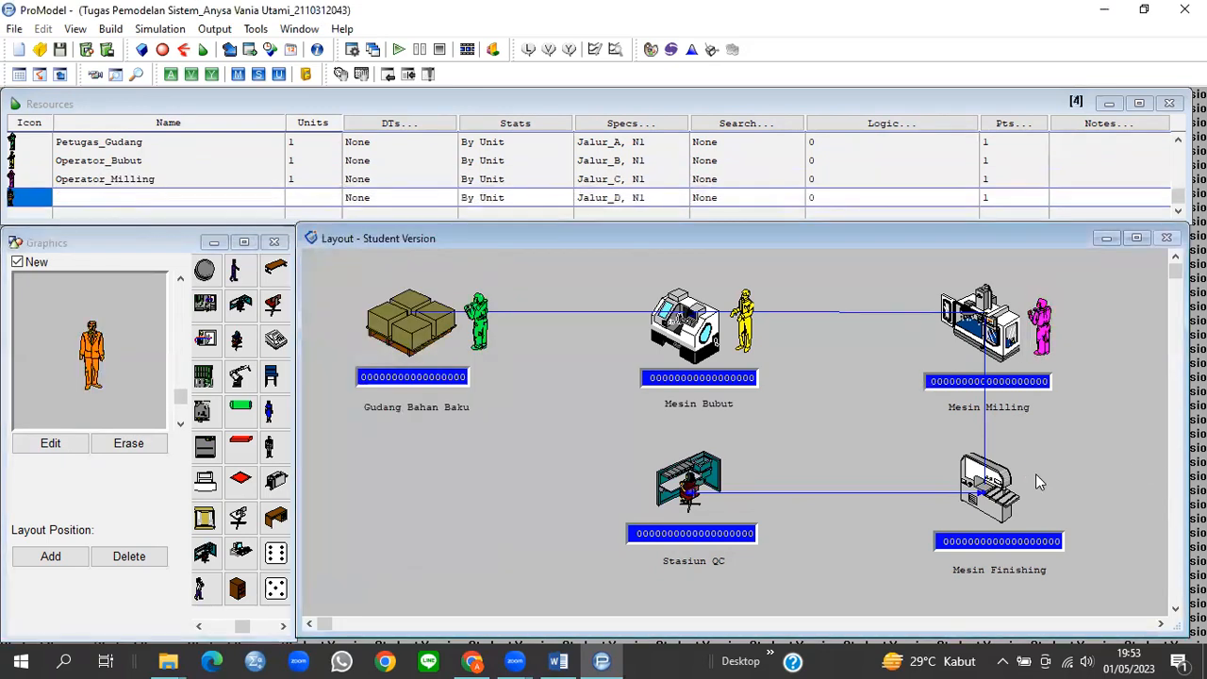
click(28, 445)
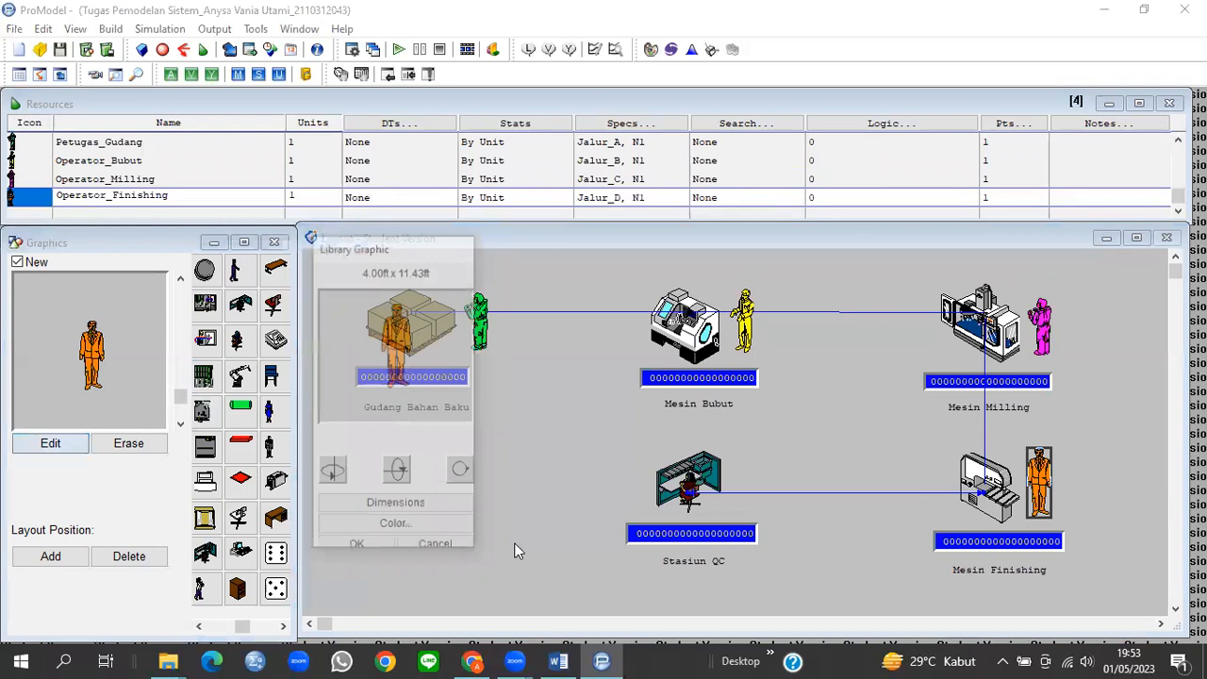
click(437, 509)
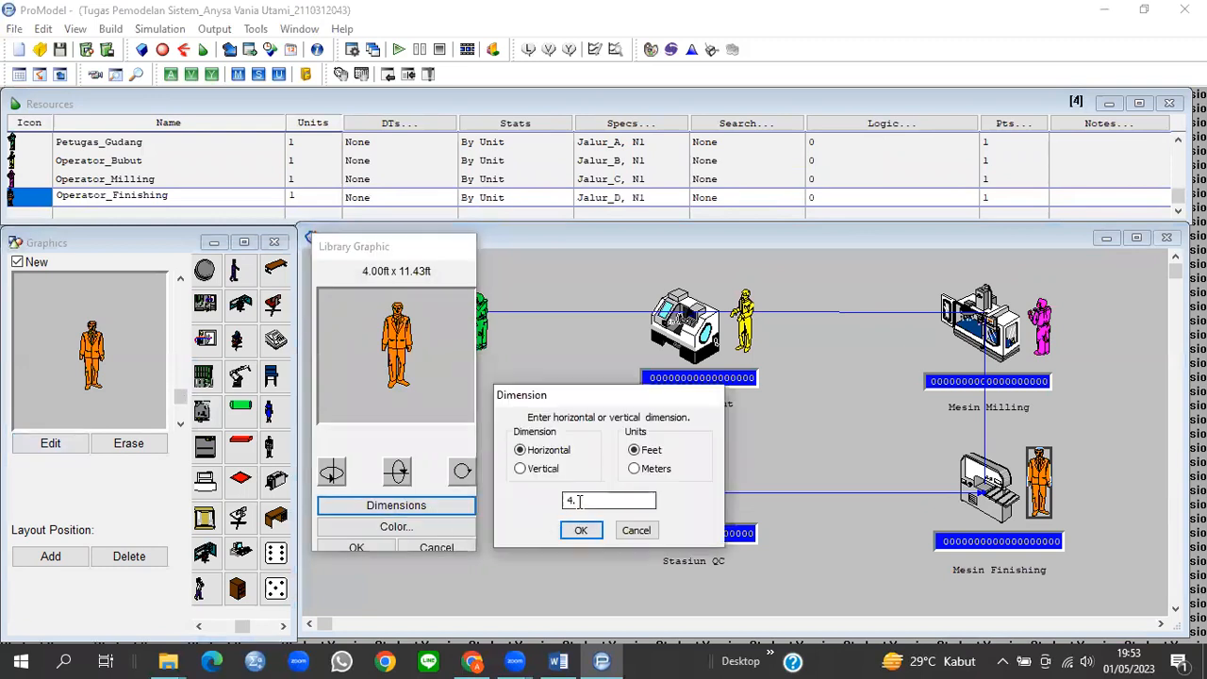
double_click(577, 500)
text(4)
click(580, 530)
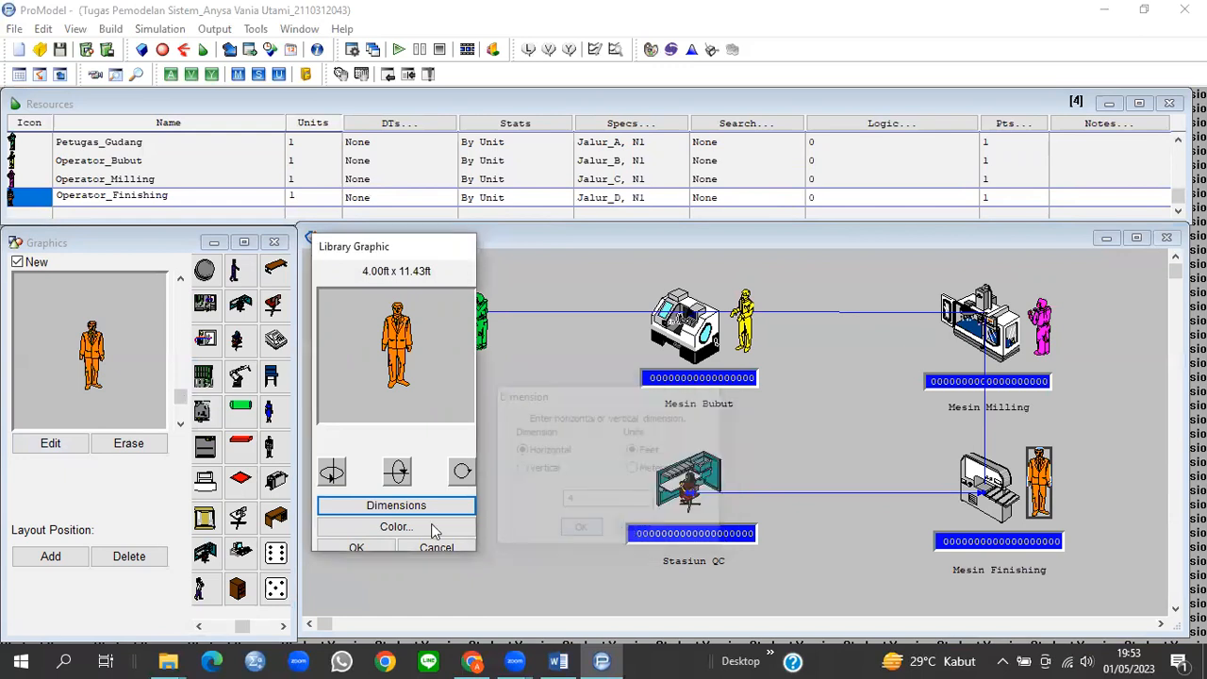
click(358, 548)
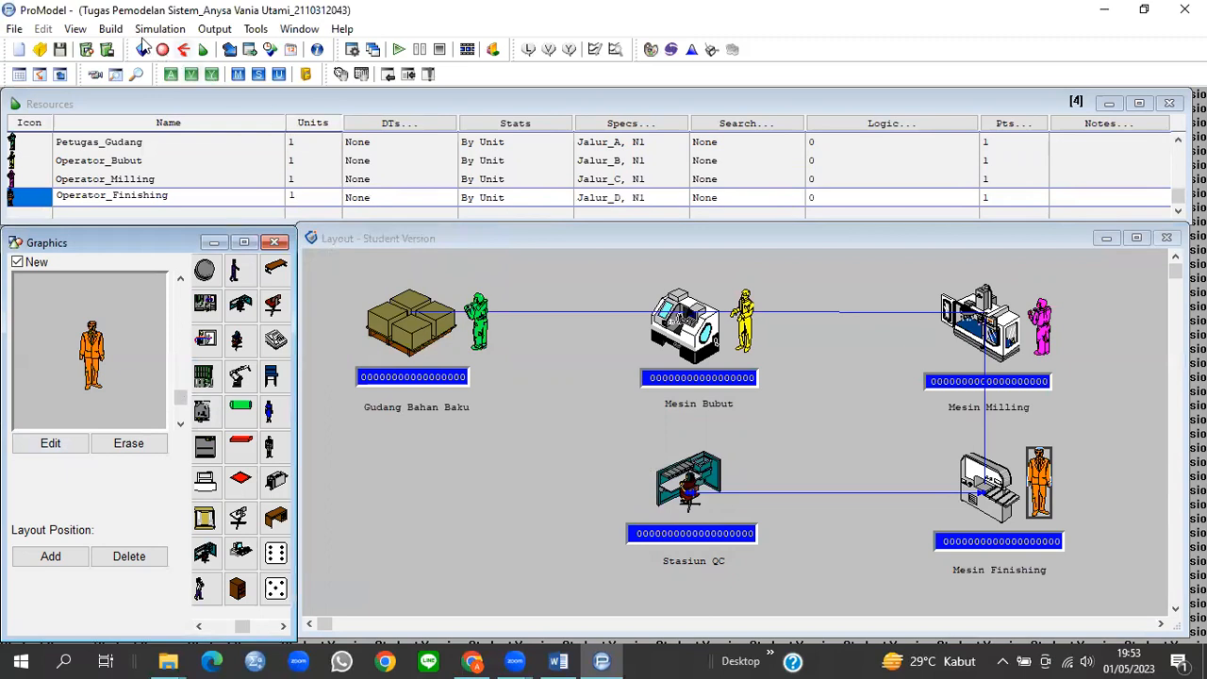
click(111, 29)
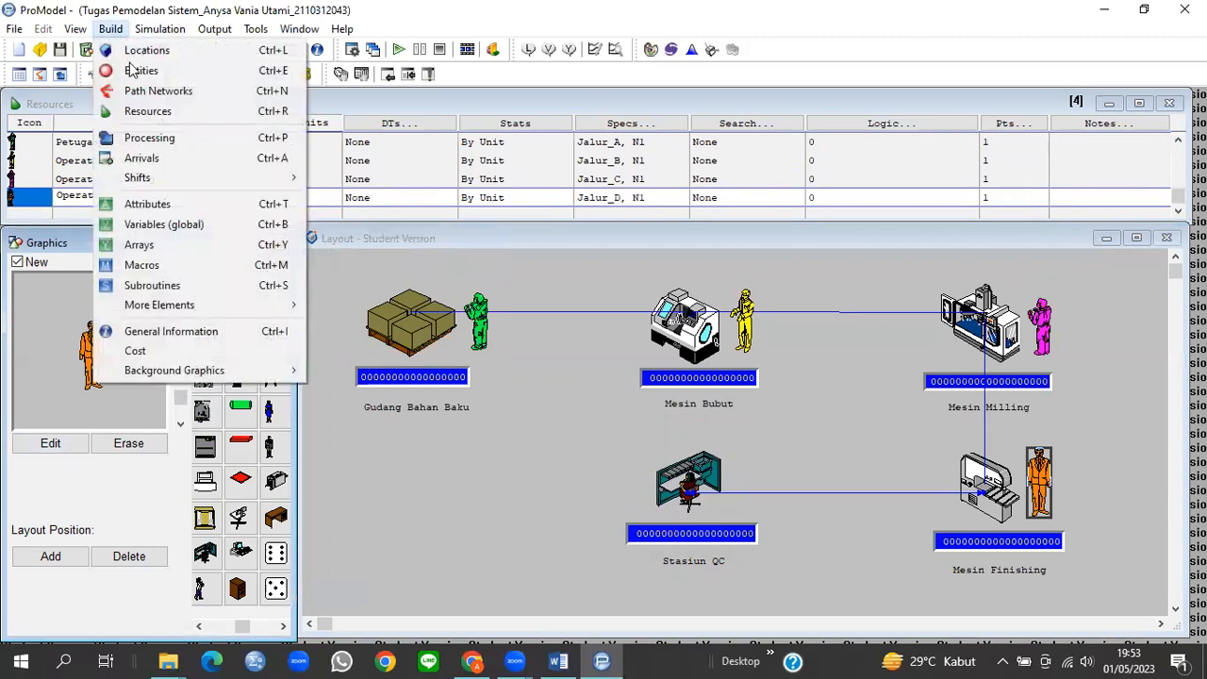
Step: Add an arrival of 568 Bahan_Baku at Gudang_Bahan_Baku, occurring once with frequency 0
click(142, 158)
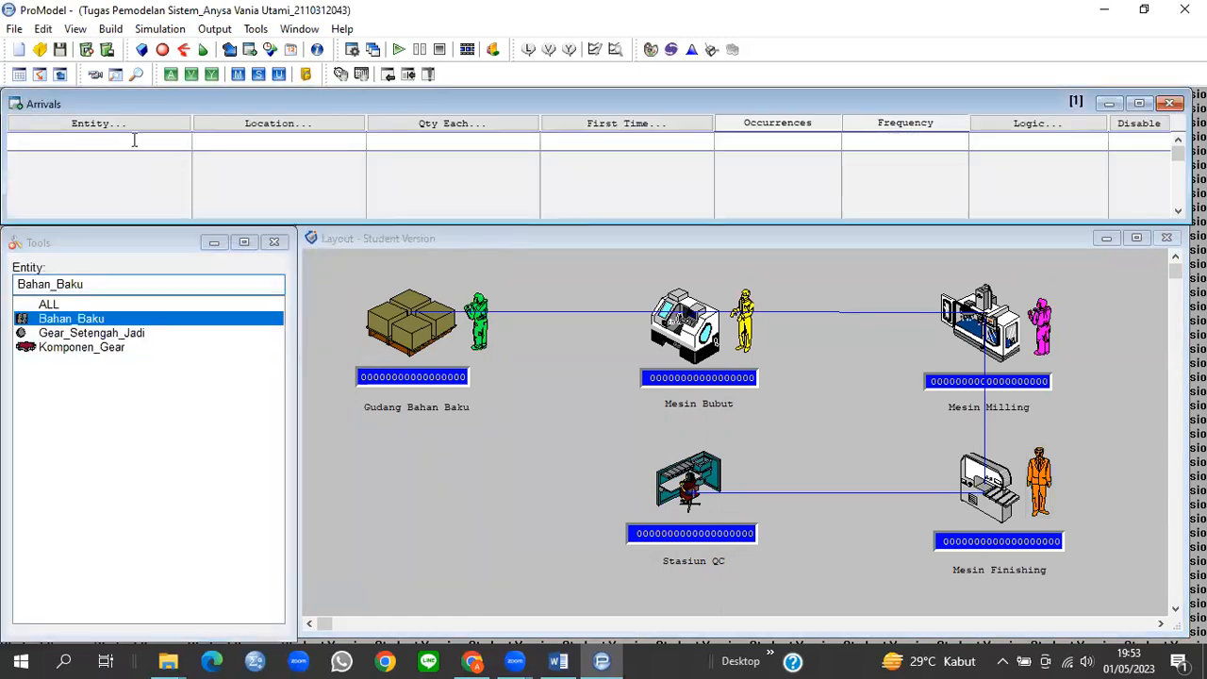
click(68, 325)
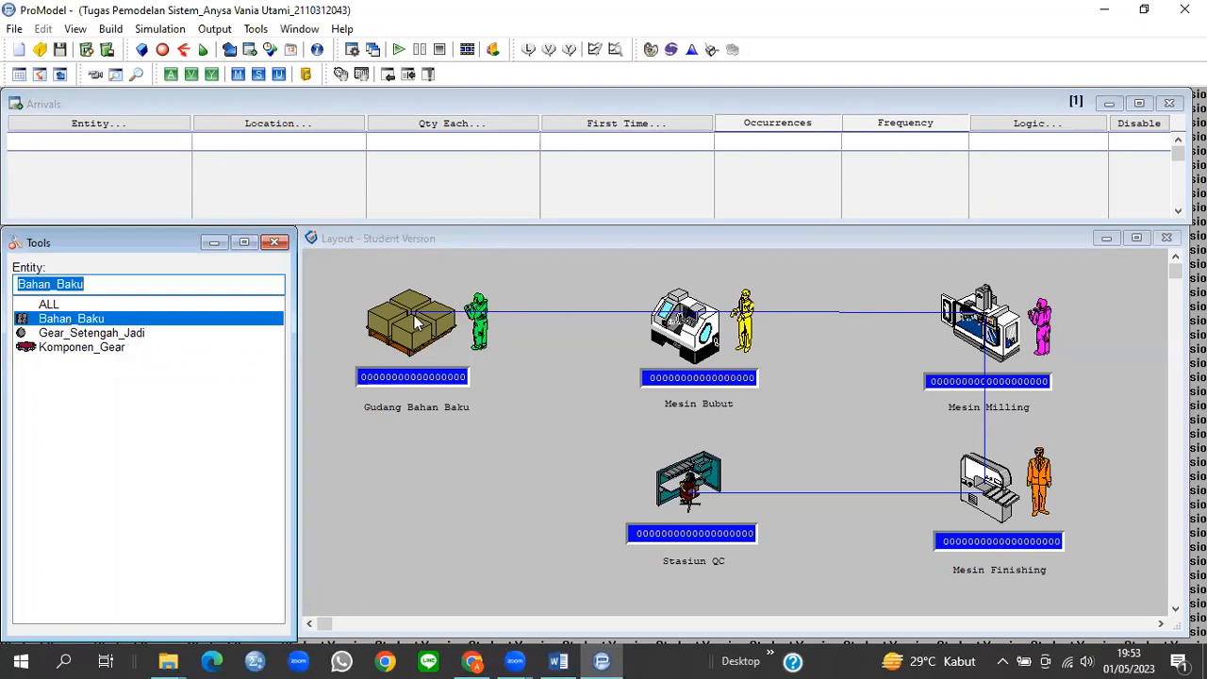
click(416, 322)
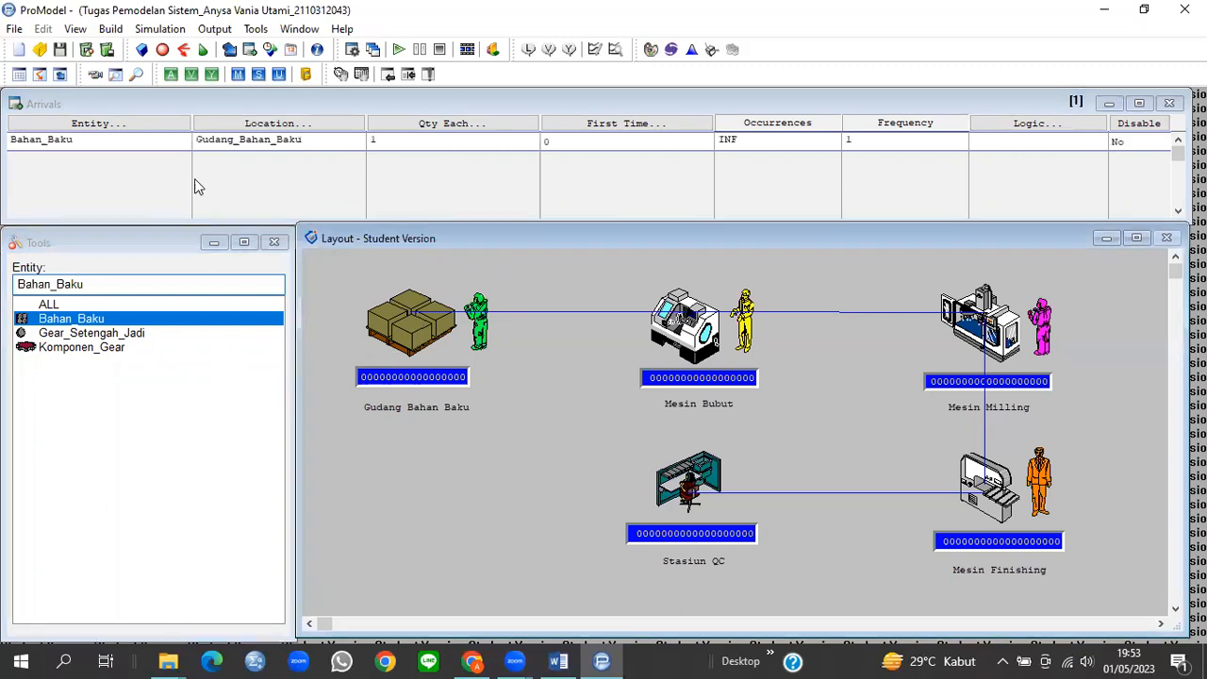
click(301, 138)
click(392, 143)
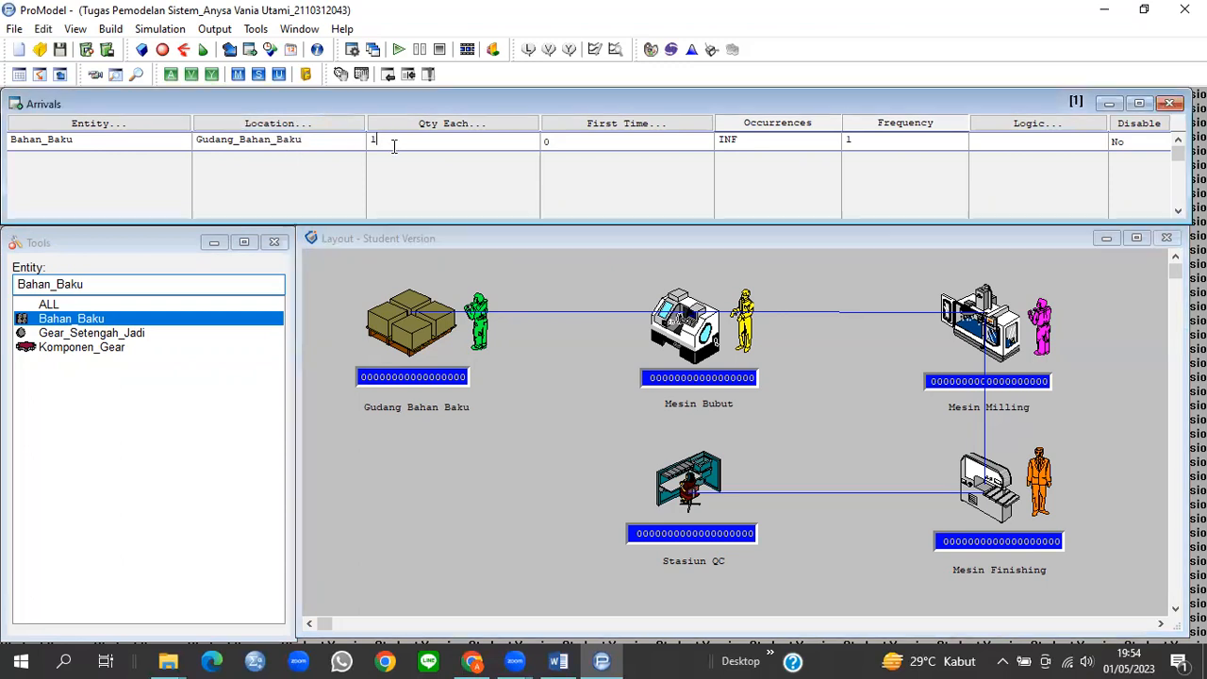
double_click(376, 144)
double_click(727, 140)
text(1)
double_click(856, 142)
text(0)
click(110, 140)
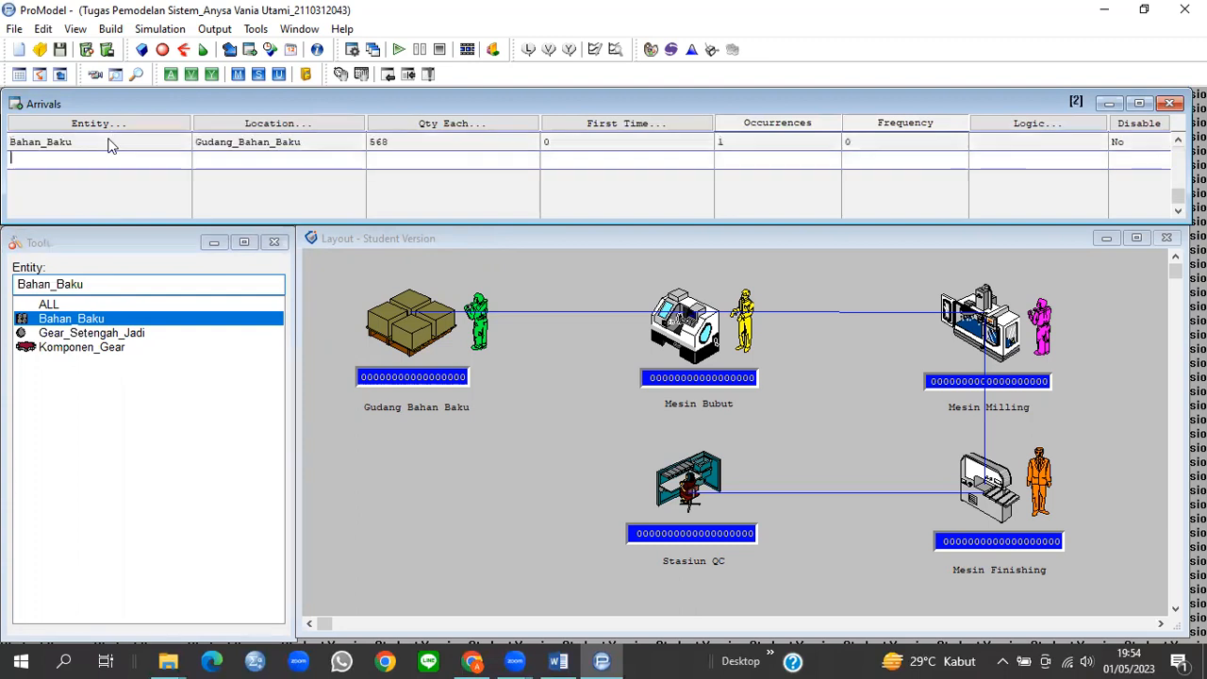
click(92, 333)
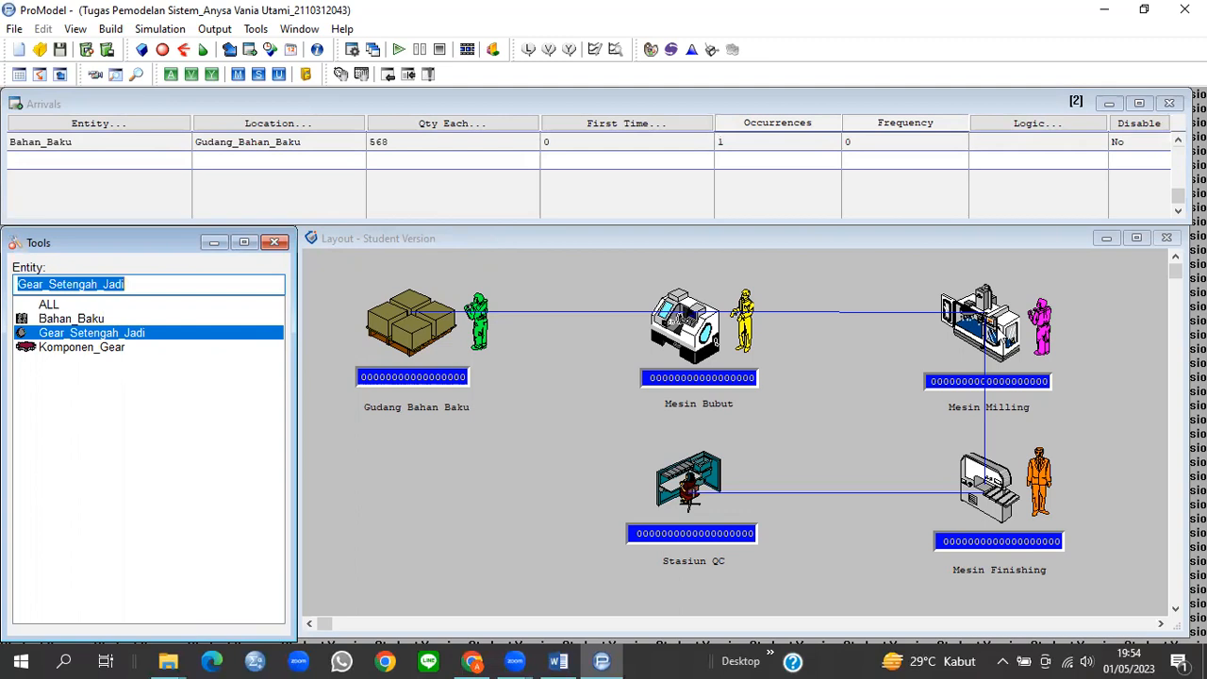
Step: Add a Gear_Setengah_Jadi arrival at Mesin_Milling: quantity 0, 1 occurrence, frequency 0
click(1001, 335)
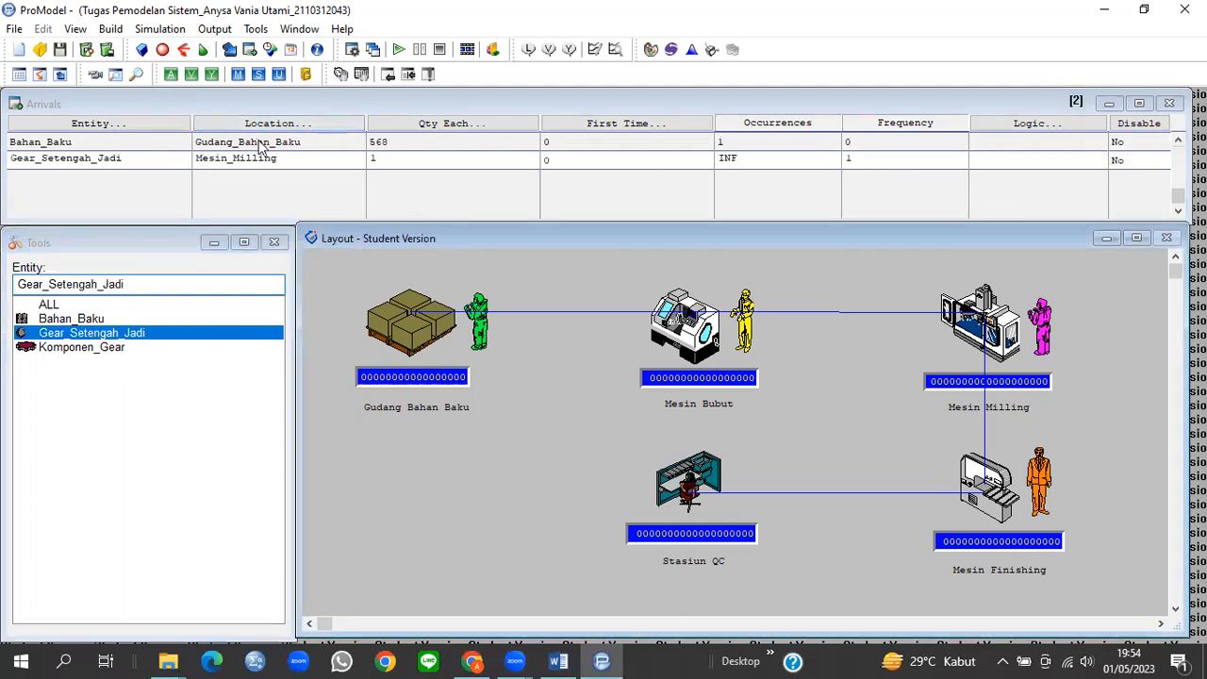
click(371, 159)
text(0)
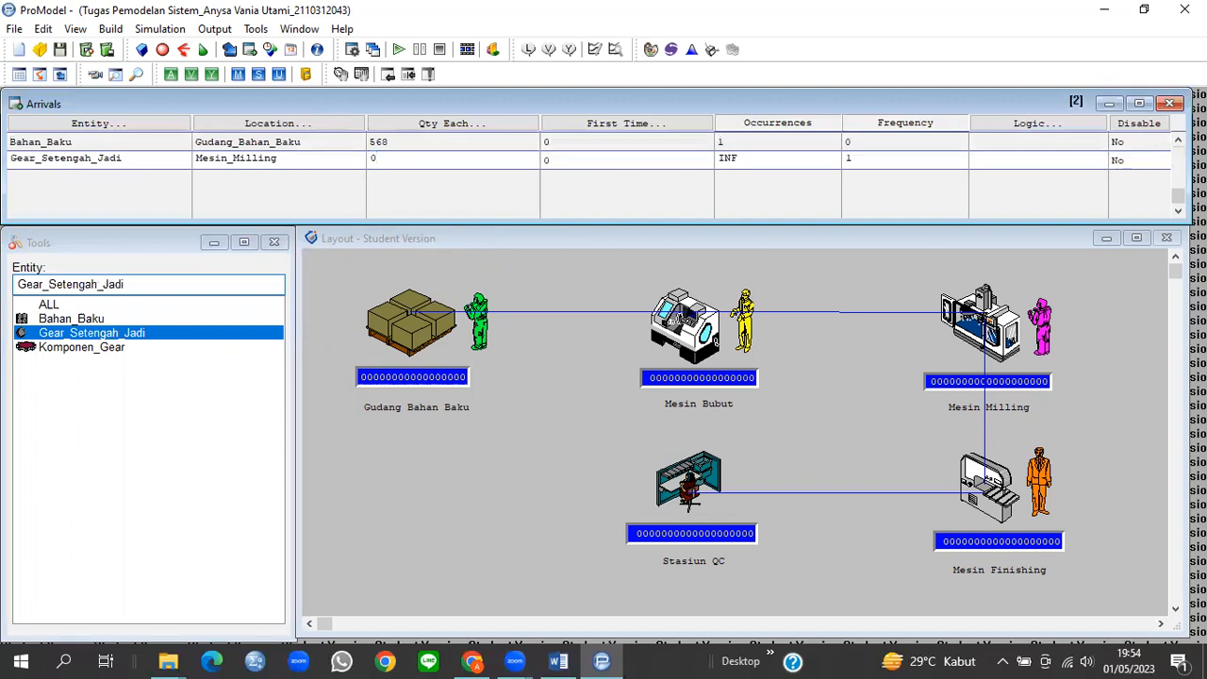
click(731, 158)
text(1)
click(862, 159)
text(0)
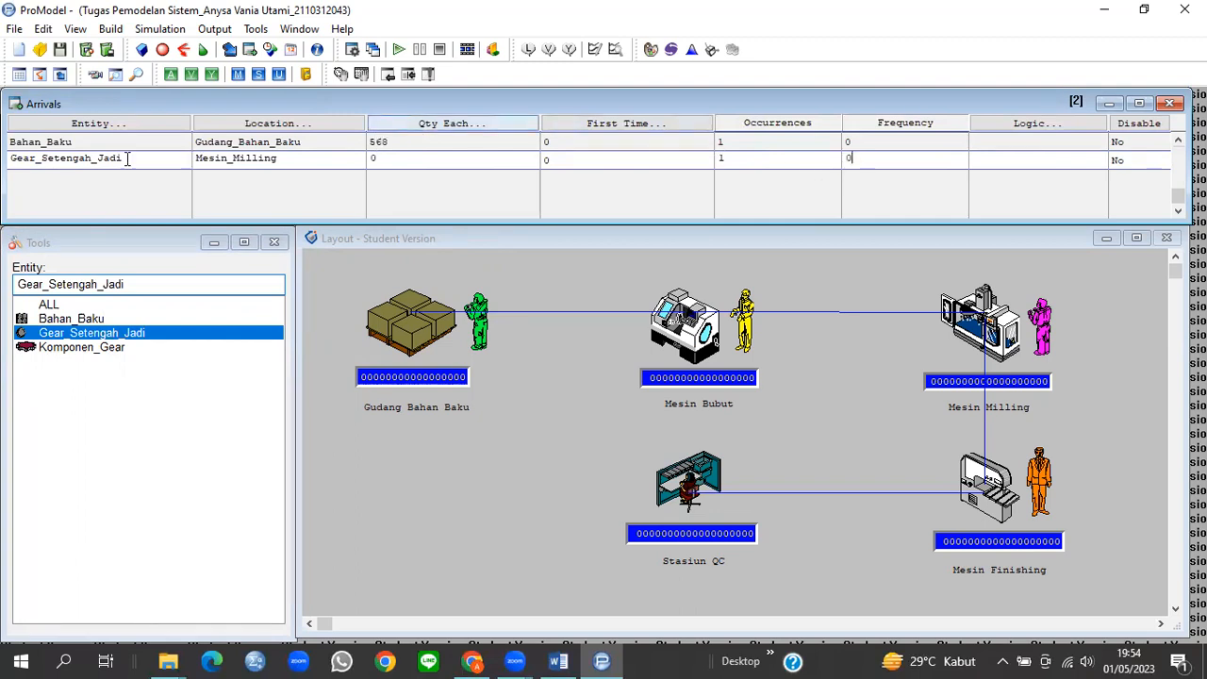
key(Return)
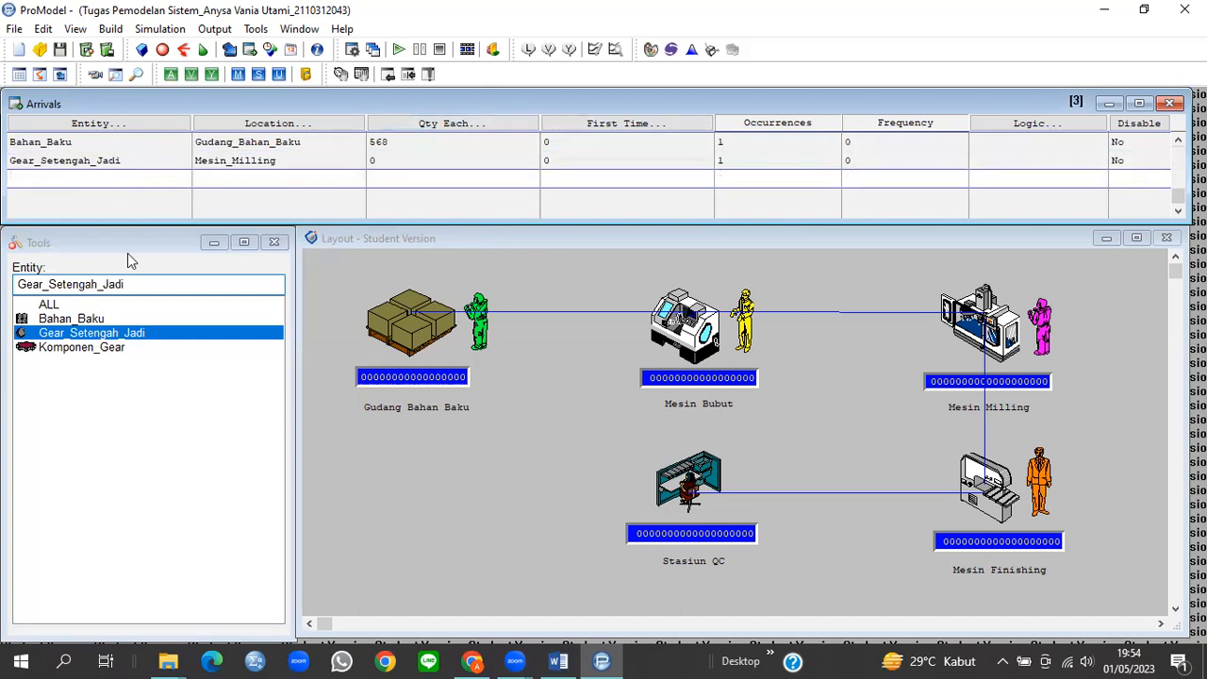
Step: Add a Komponen_Gear arrival at Mesin_Finishing: quantity 0, 1 occurrence, frequency 0
click(107, 350)
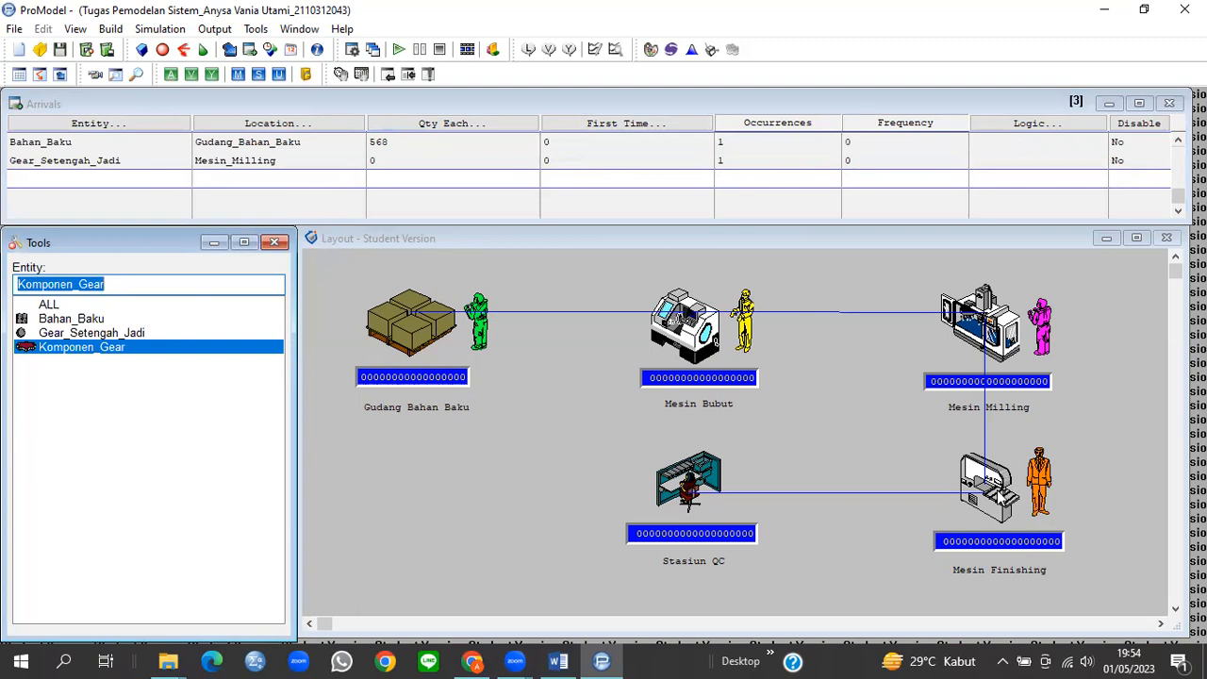
click(986, 485)
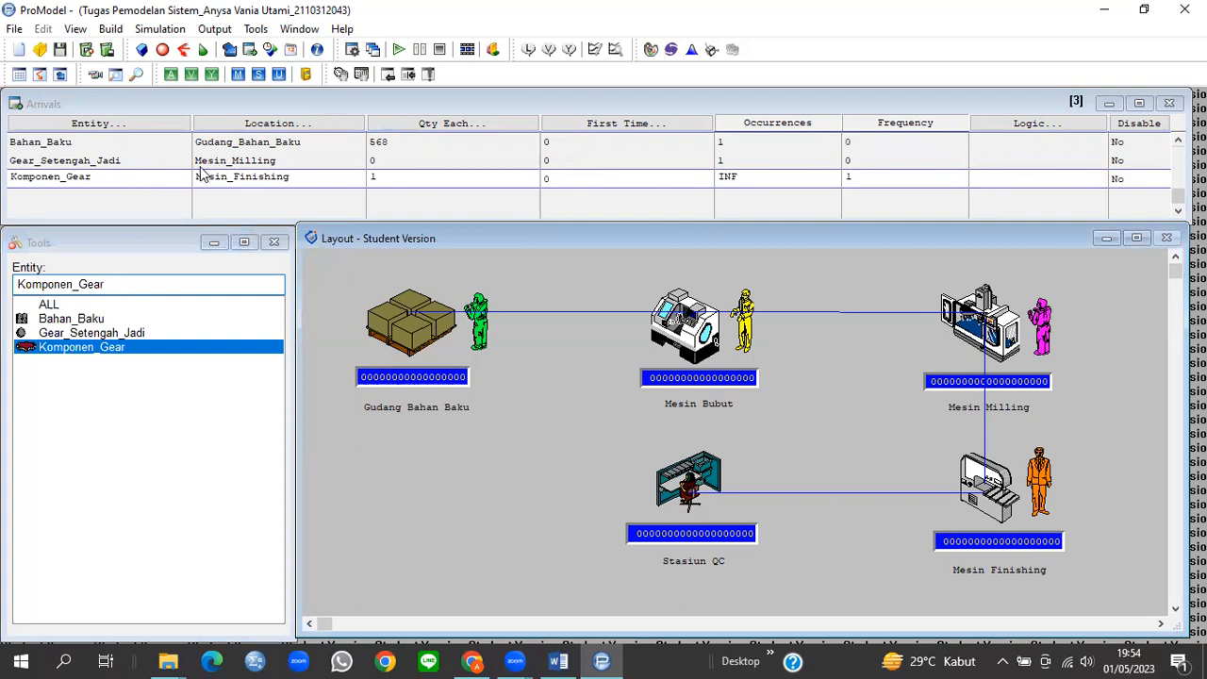
click(386, 182)
text(0)
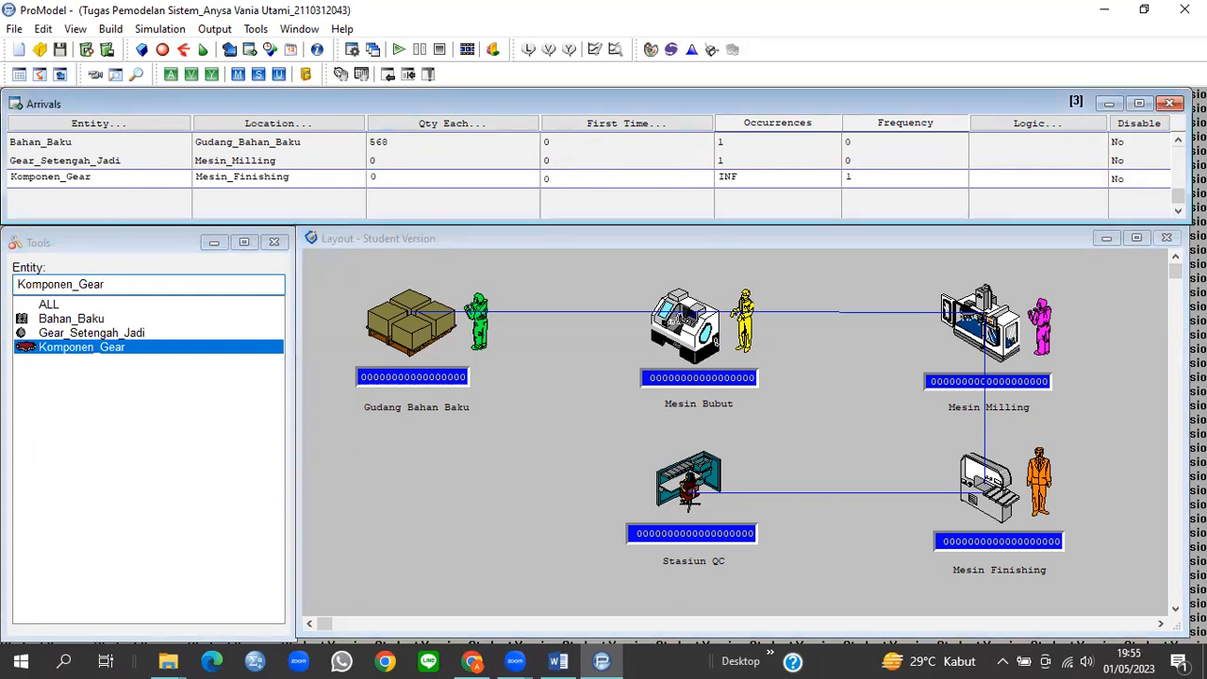
click(740, 176)
text(1)
click(853, 177)
text(0)
click(552, 274)
click(111, 29)
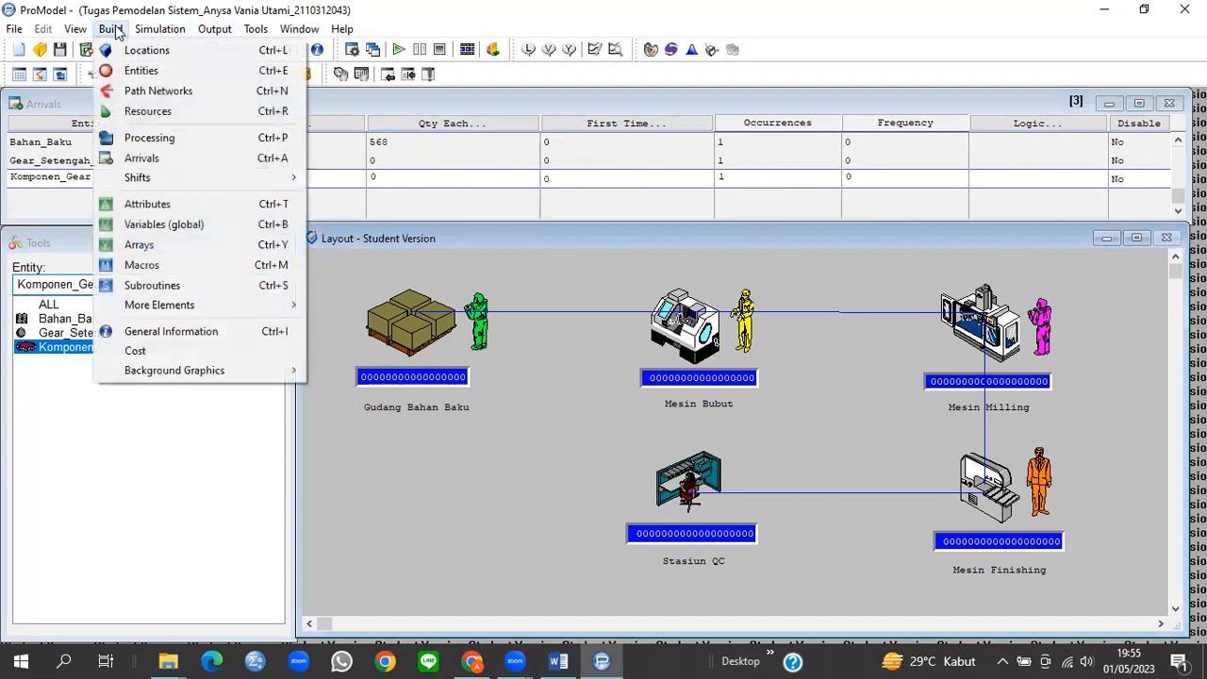
Step: Create a Bahan_Baku process at Gudang Bahan Baku routed to Mesin Bubut
click(186, 143)
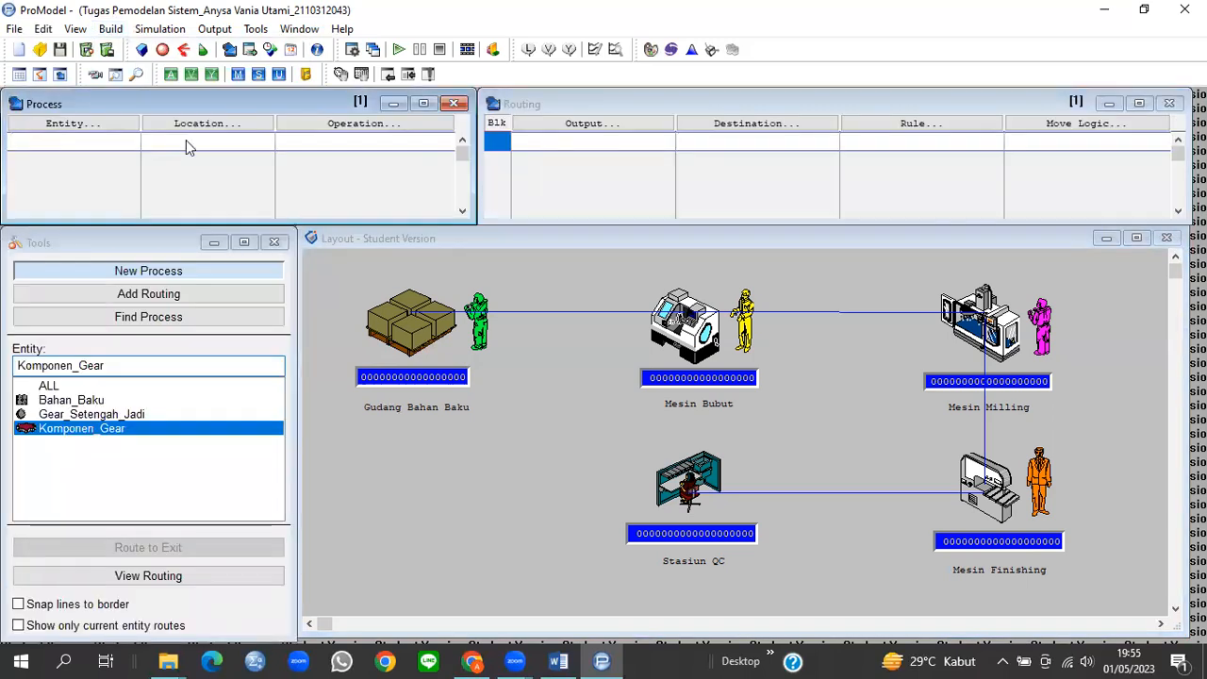
click(75, 403)
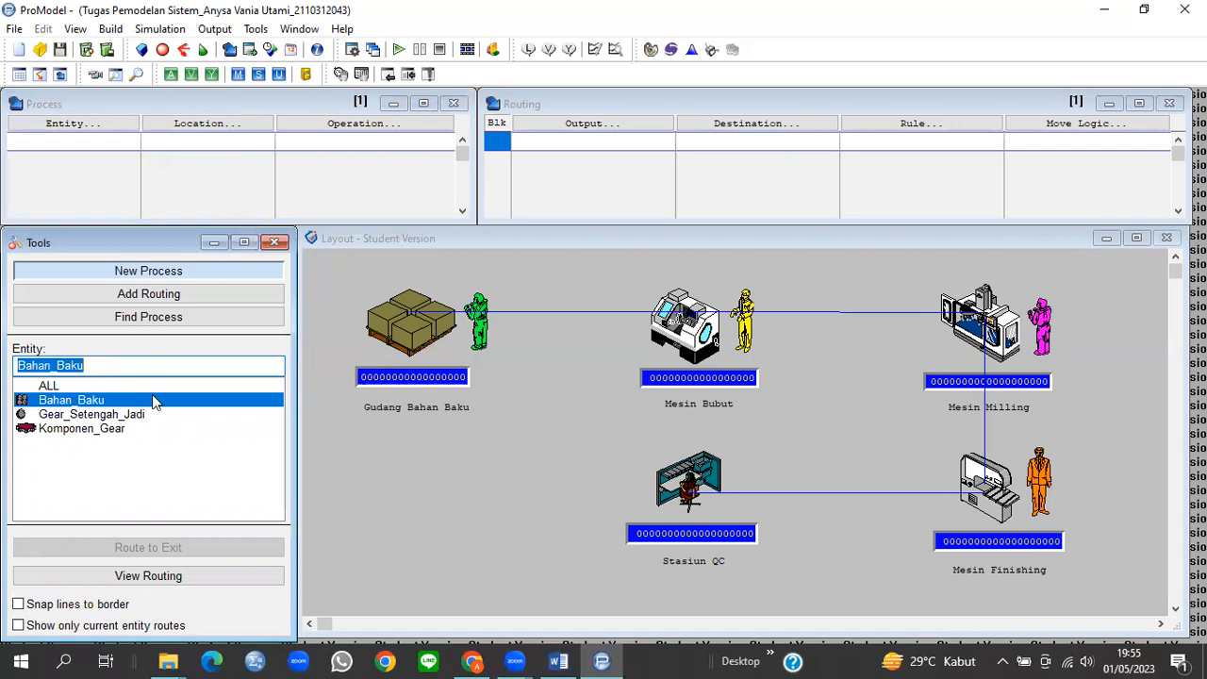
click(410, 317)
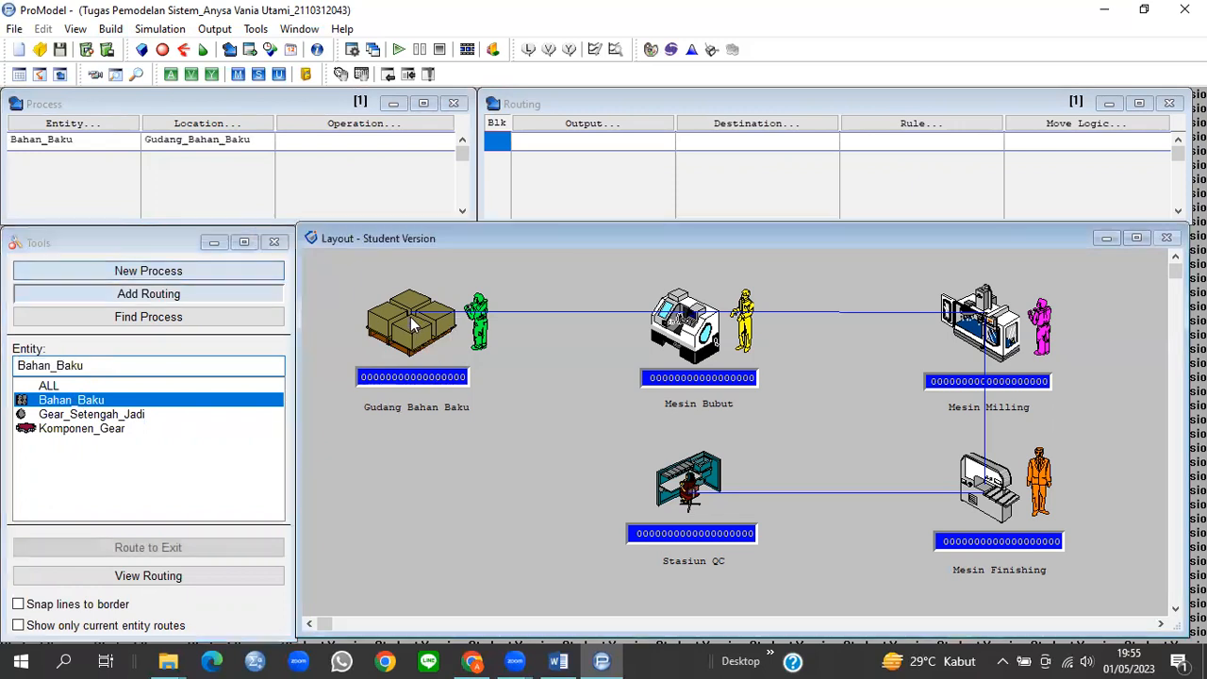
click(677, 319)
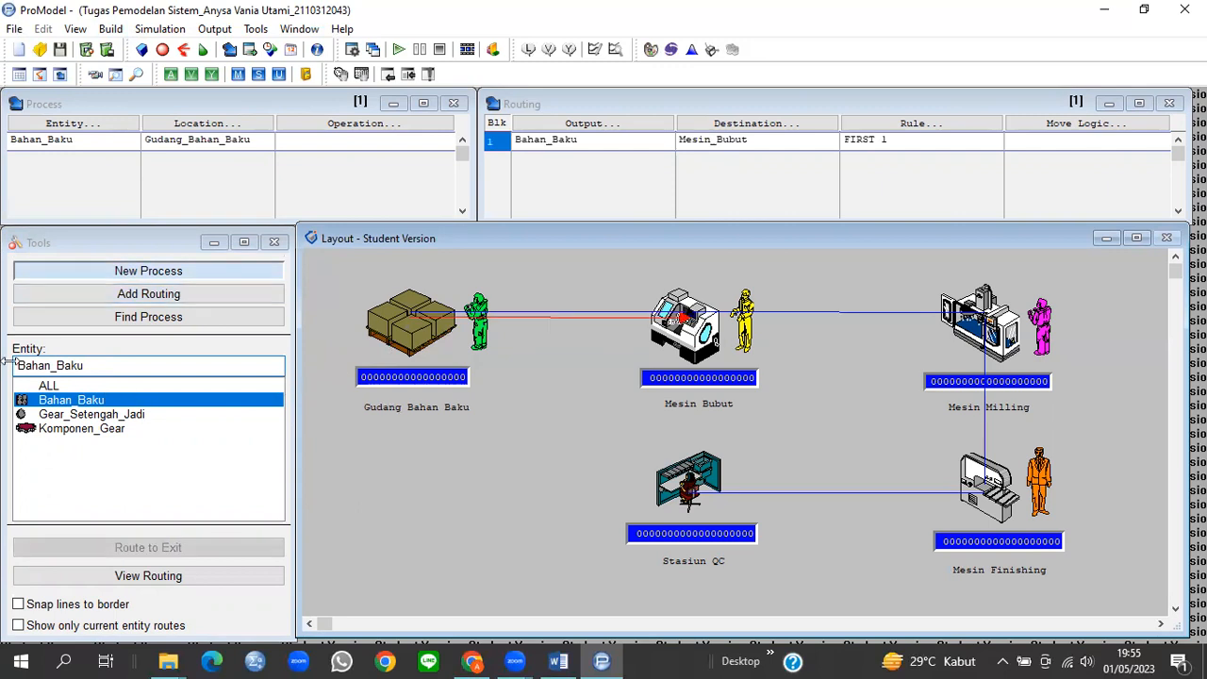
Step: Process Bahan_Baku at Mesin_Bubut, routing output Gear_Setengah_Jadi to Mesin_Milling
click(83, 403)
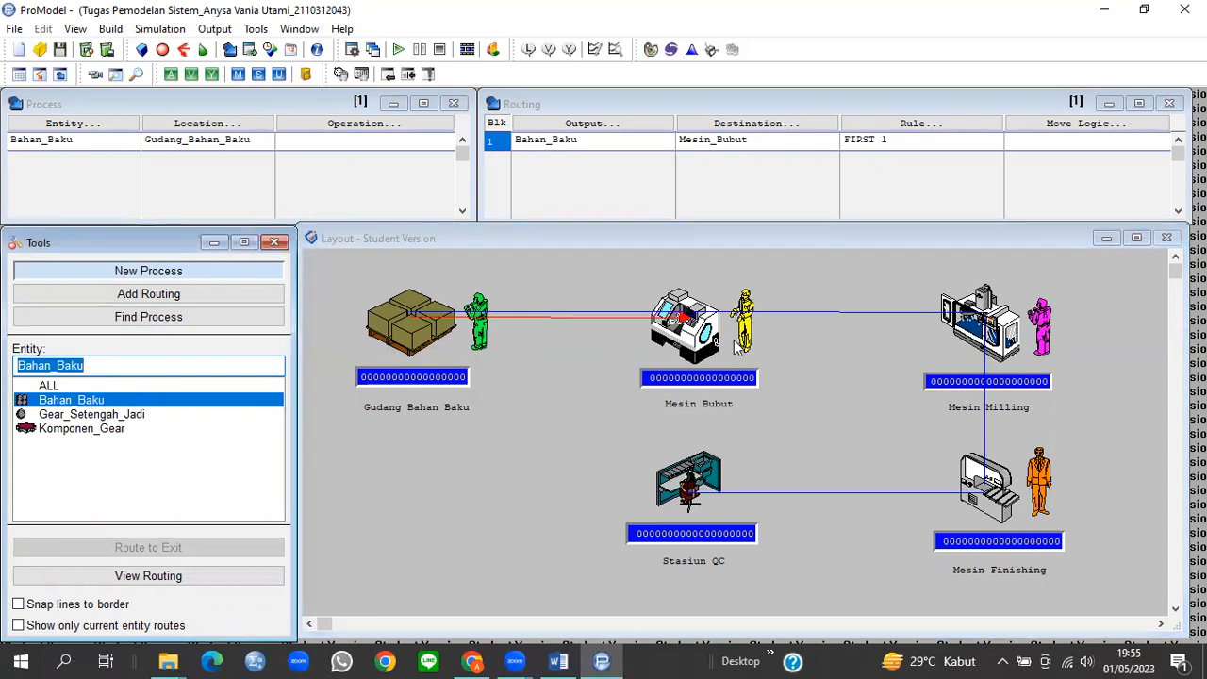
click(688, 321)
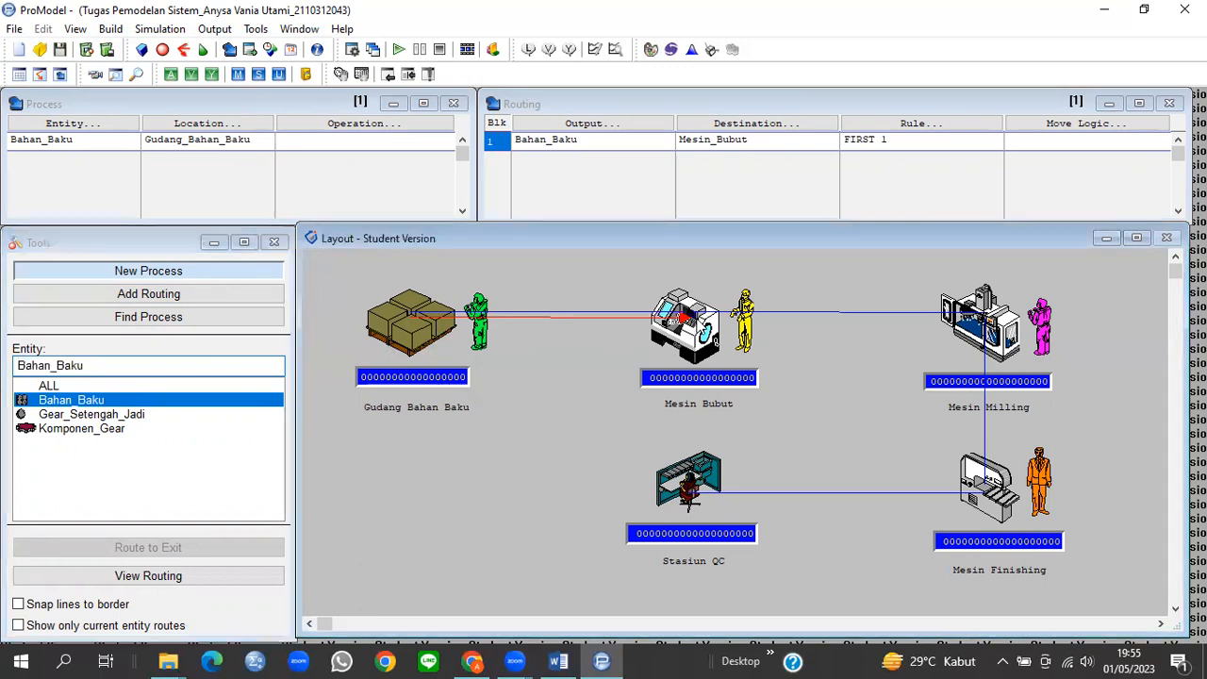
click(967, 318)
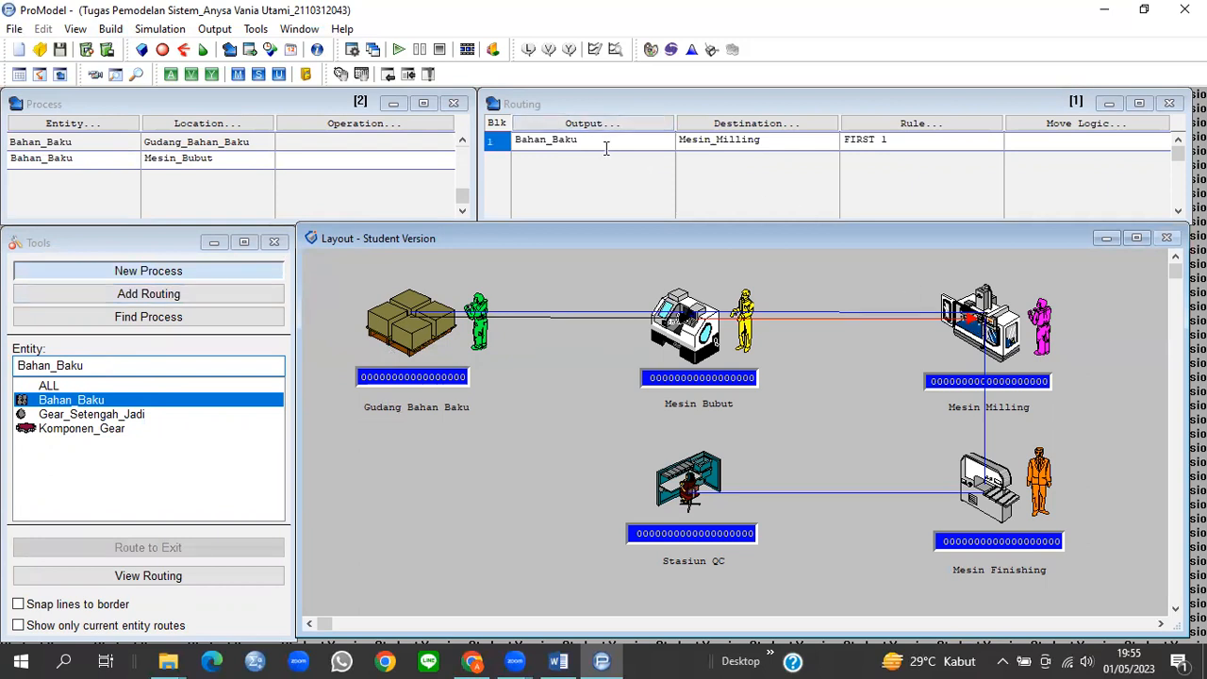
drag(587, 141, 517, 141)
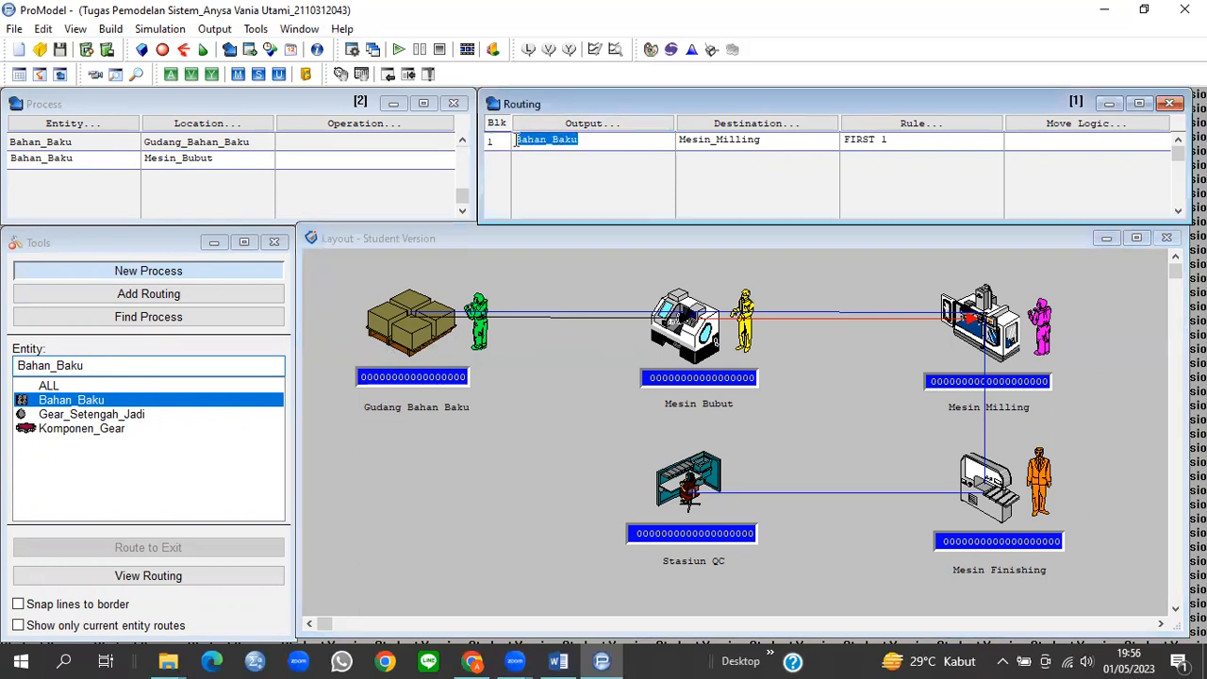
text(Gear_Seten)
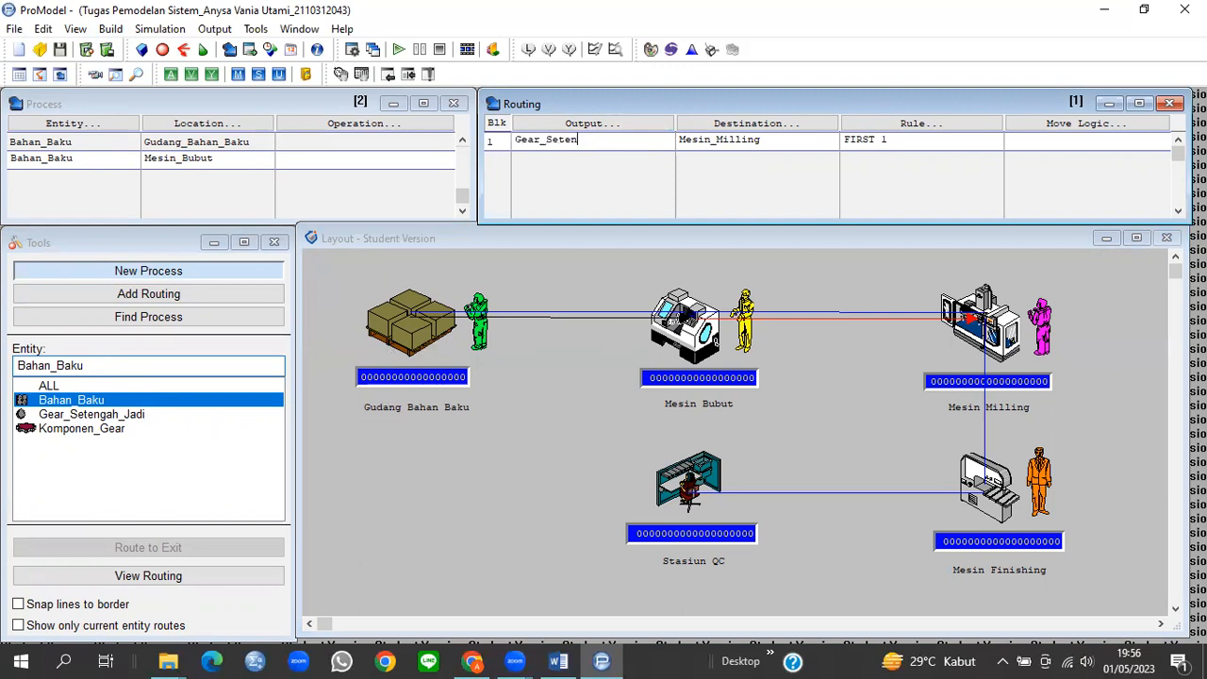
text(gah_Jadi)
Step: Process Gear_Setengah_Jadi at Mesin_Milling, routing output Komponen_Gear to Mesin_Finishing
click(92, 415)
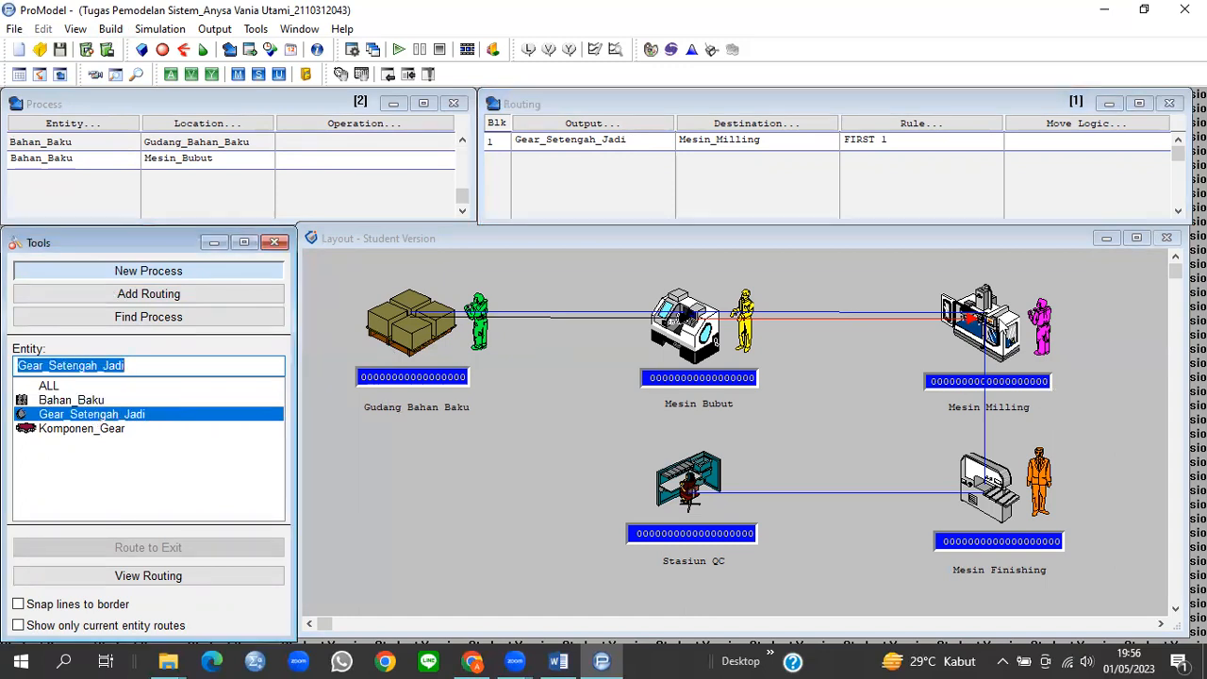
click(976, 320)
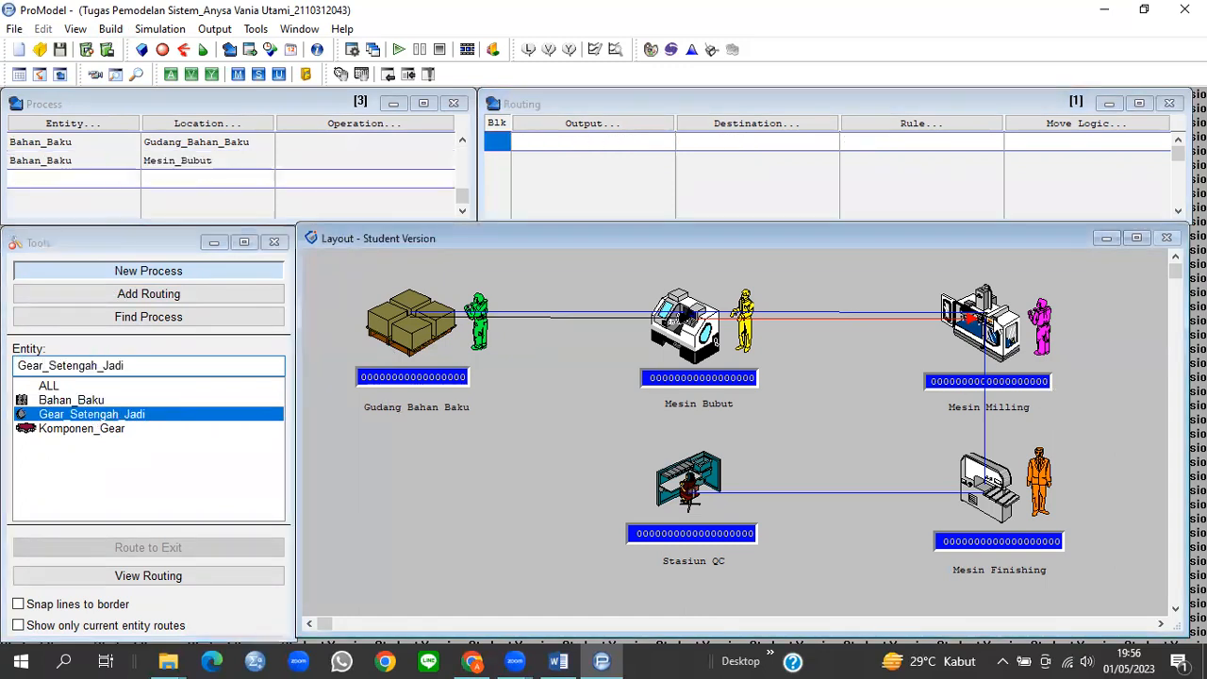
click(996, 497)
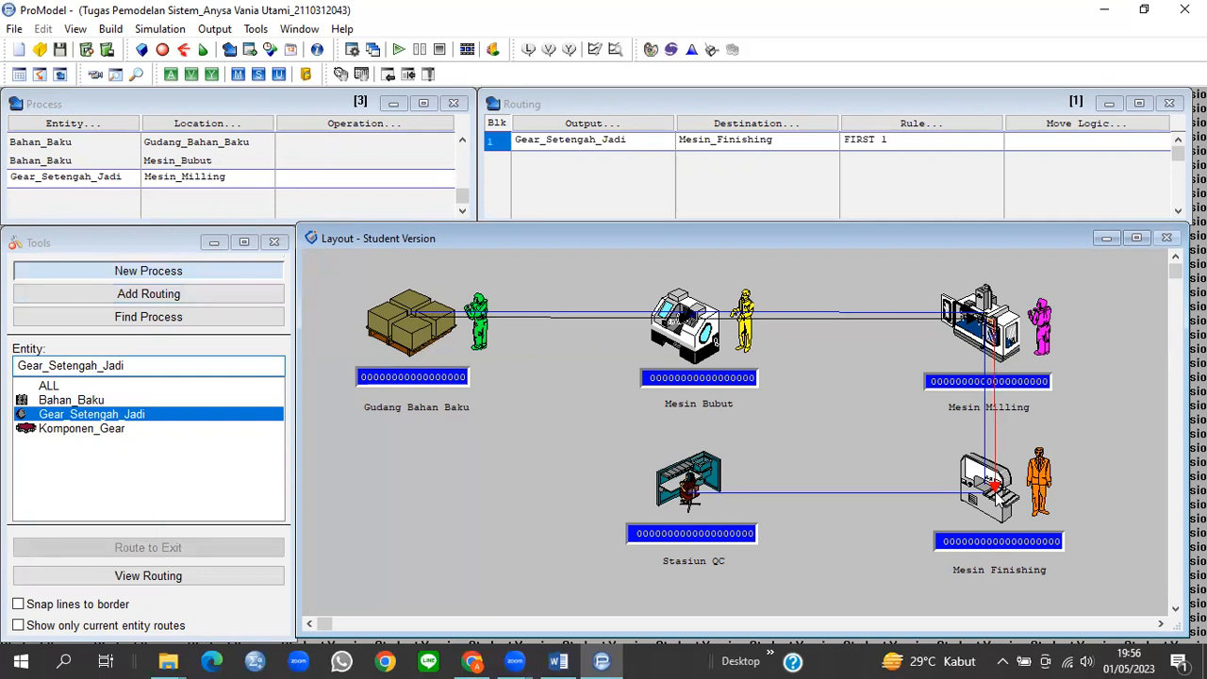
drag(638, 143, 517, 141)
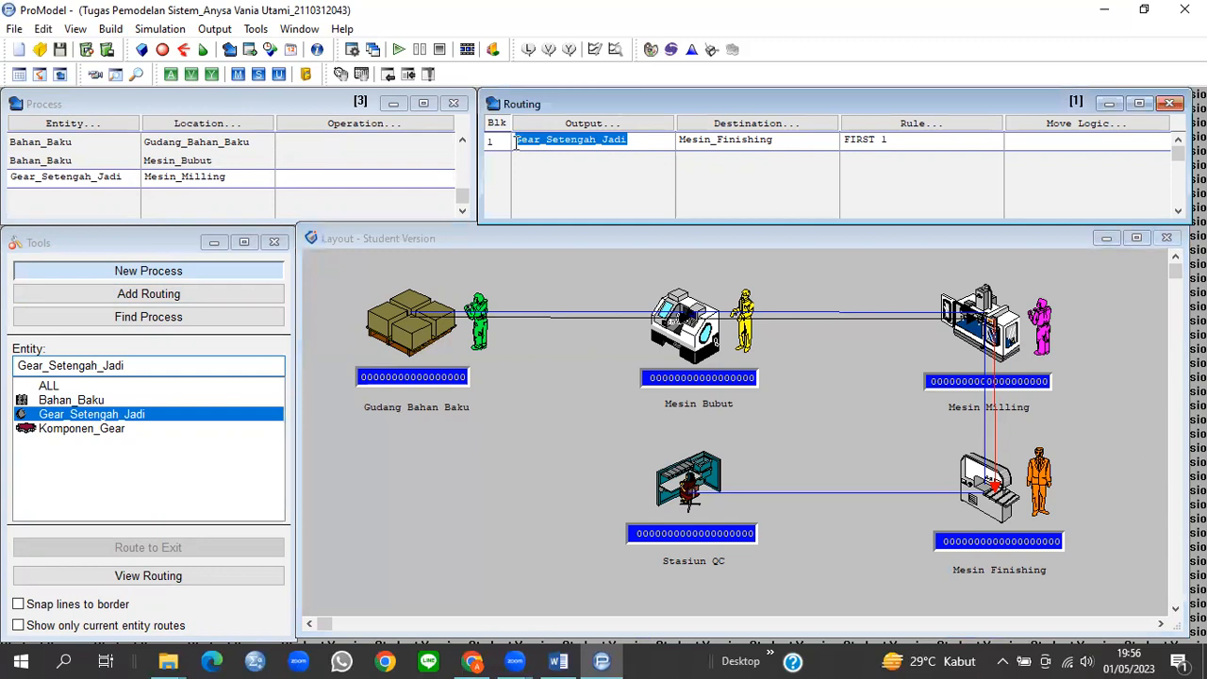
text(Komponen_Gear)
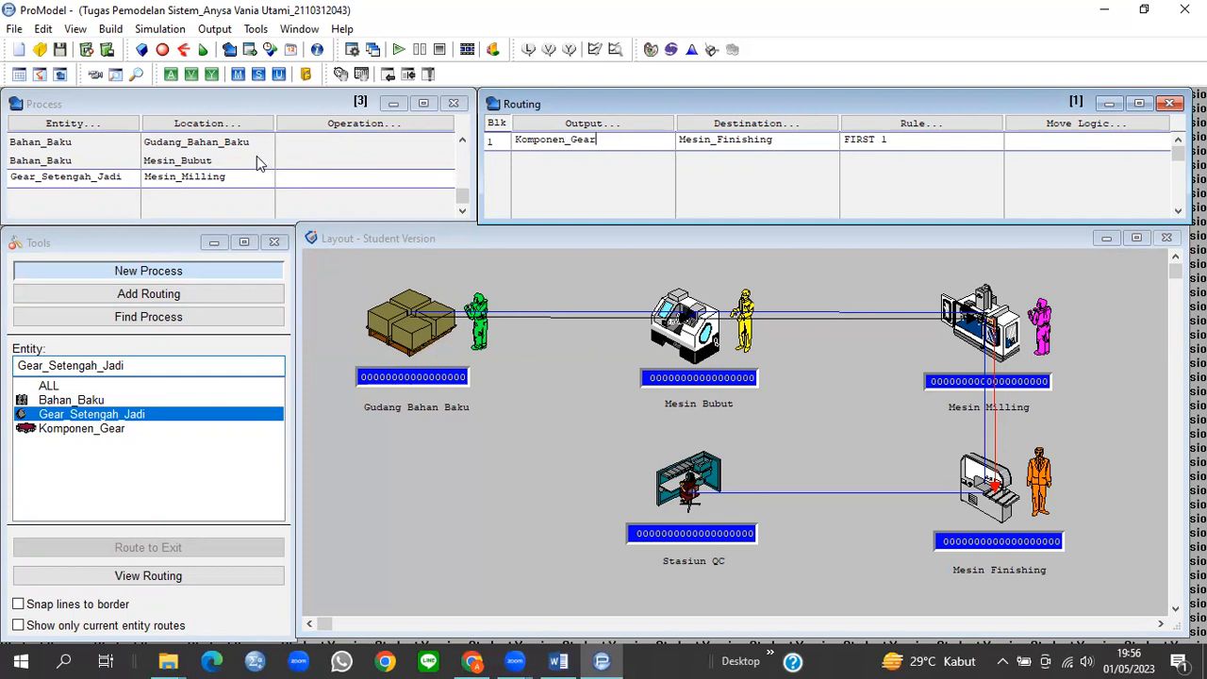
Step: Process Komponen_Gear at Mesin_Finishing and route it to Stasiun_QC
click(81, 429)
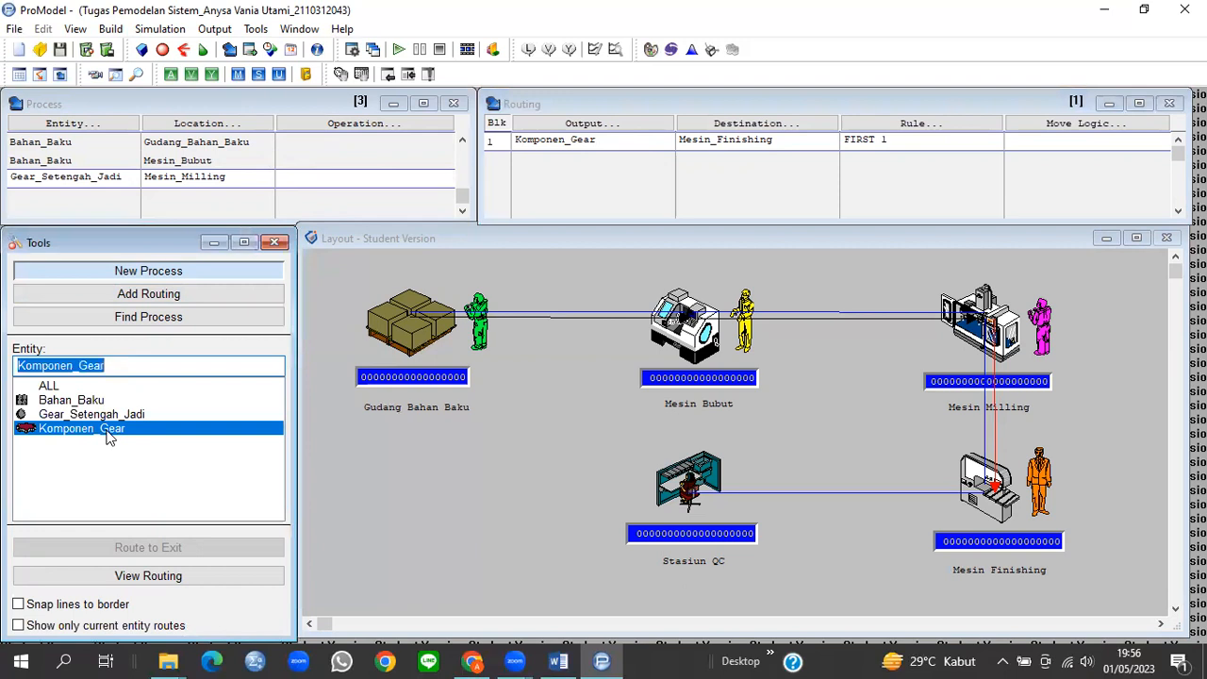
click(990, 486)
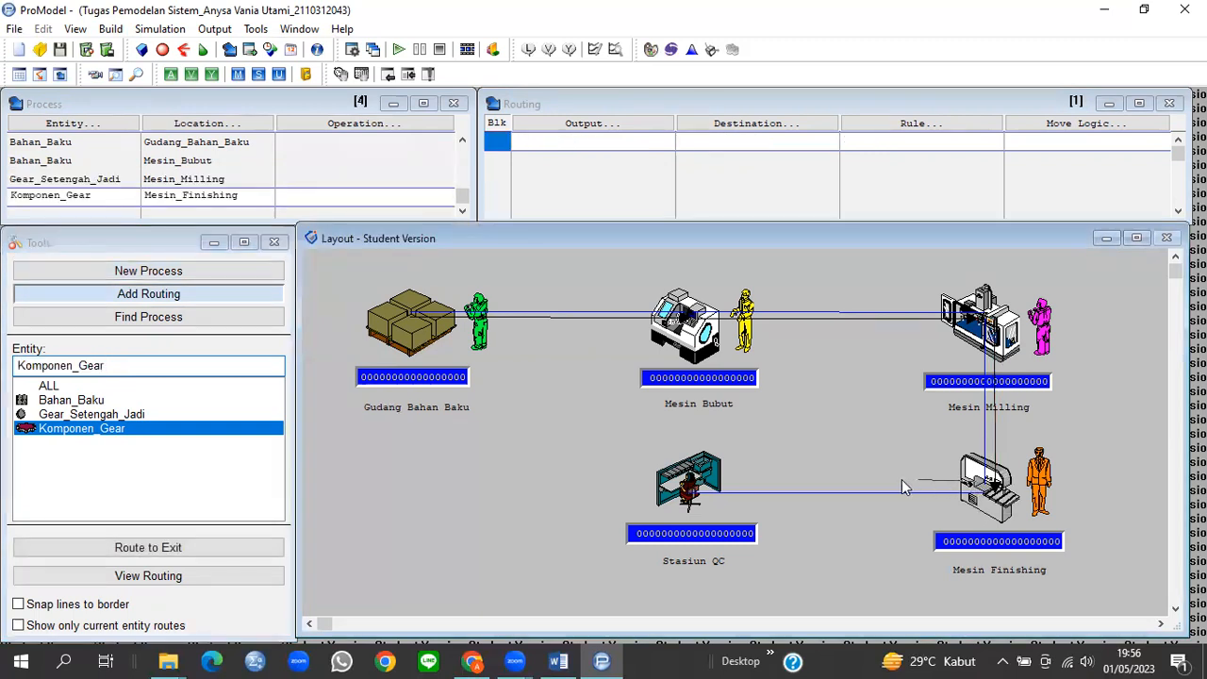
click(690, 490)
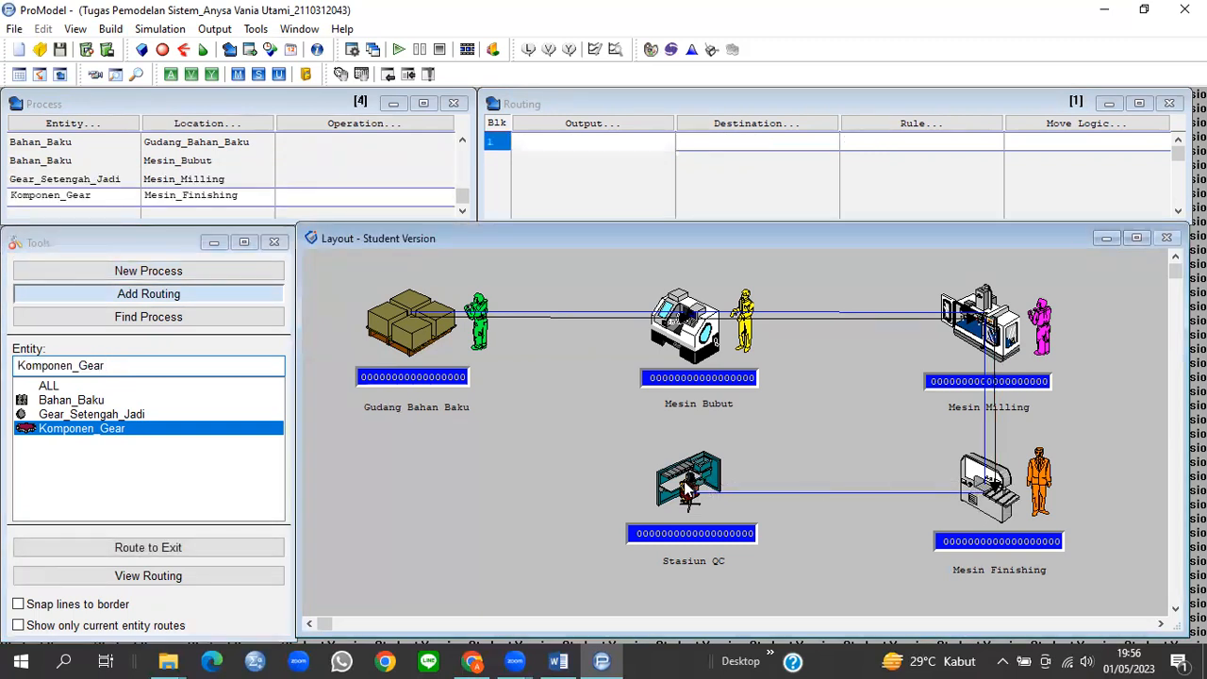
Step: Process Komponen_Gear at Stasiun_QC and route it to EXIT
click(111, 430)
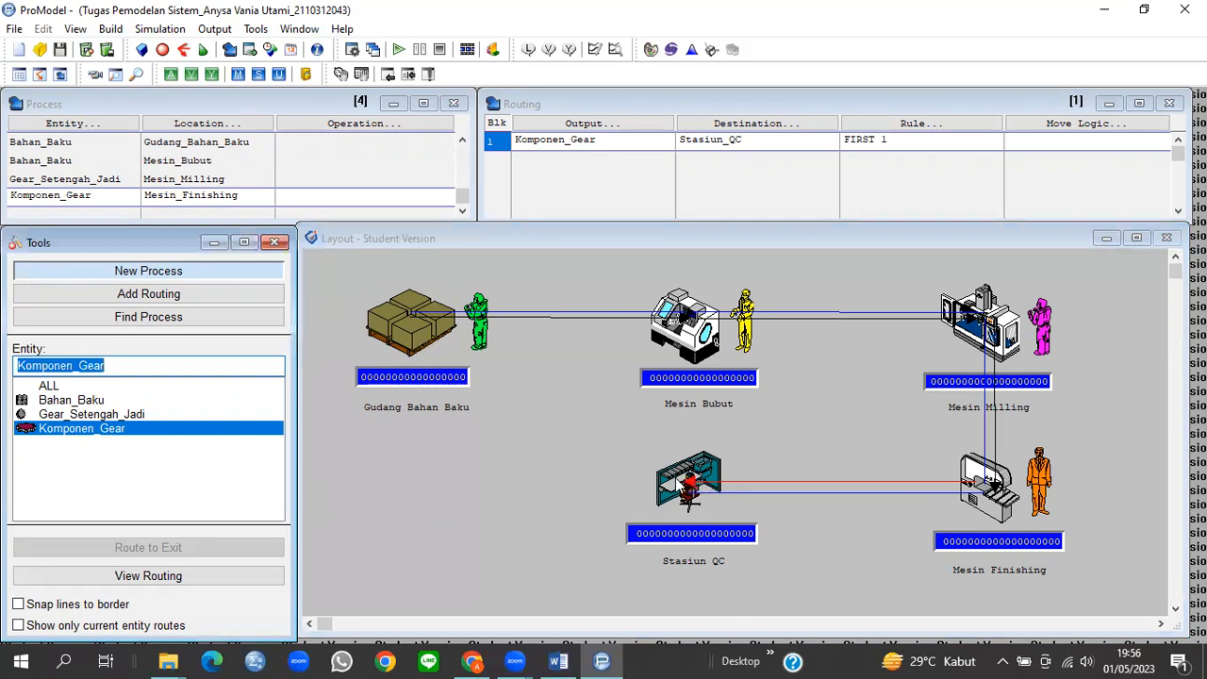
click(675, 491)
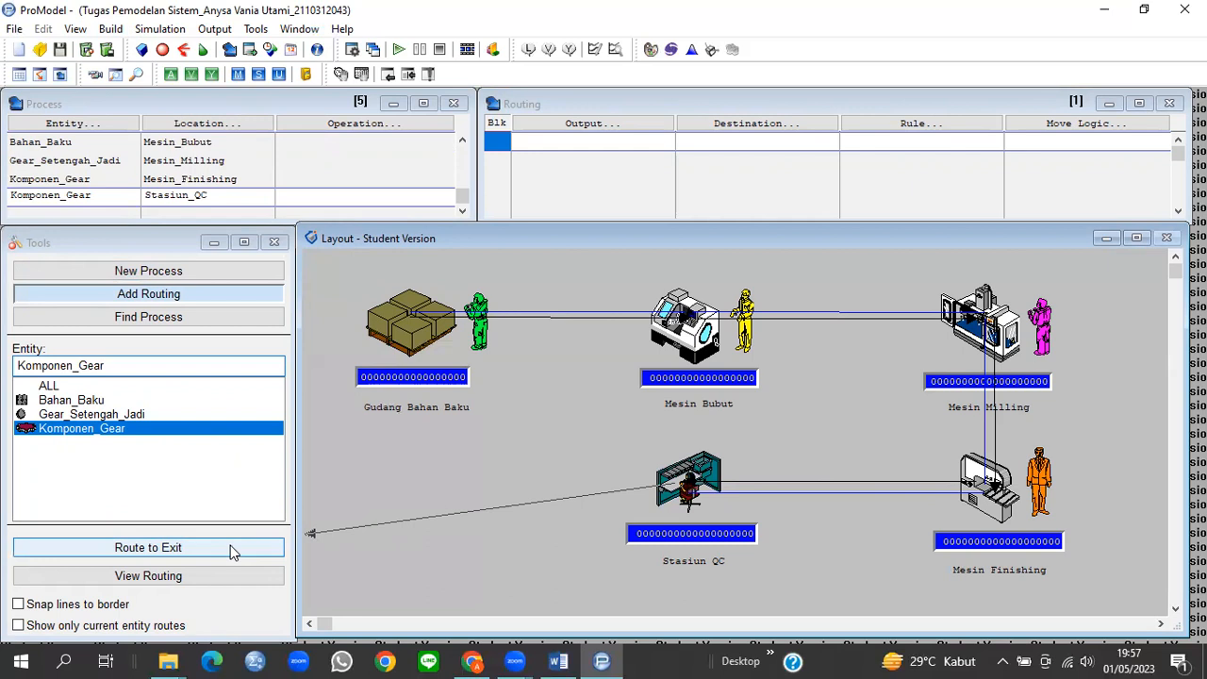
click(148, 547)
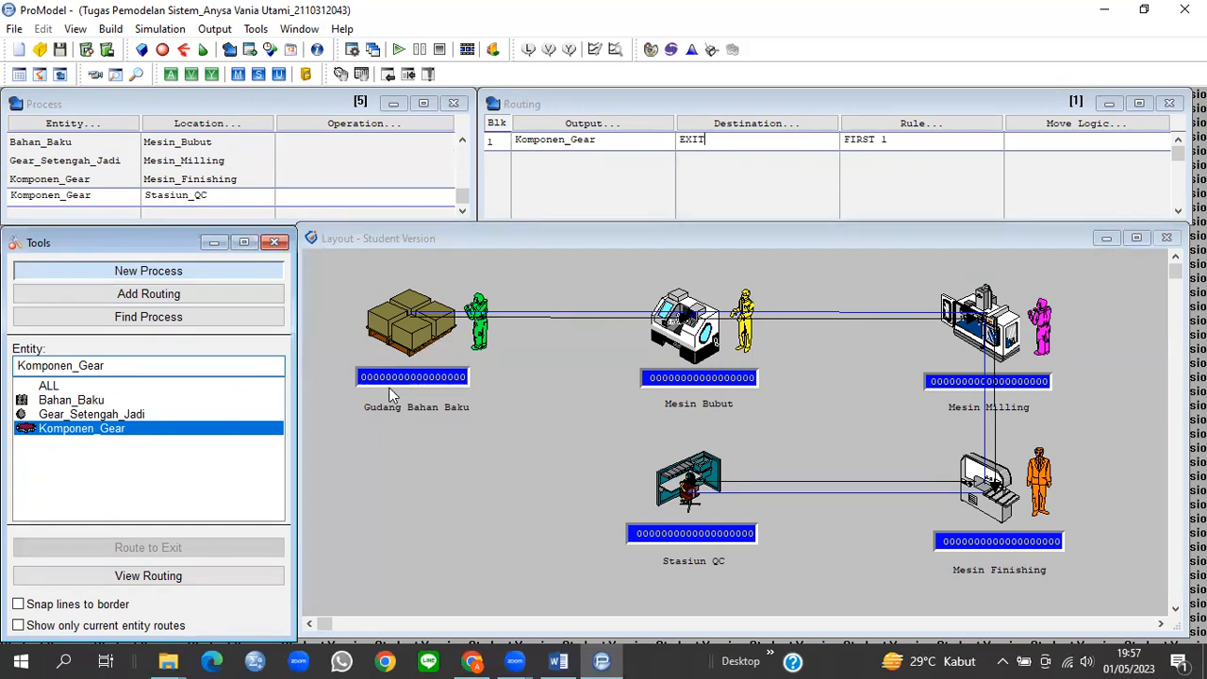
click(255, 30)
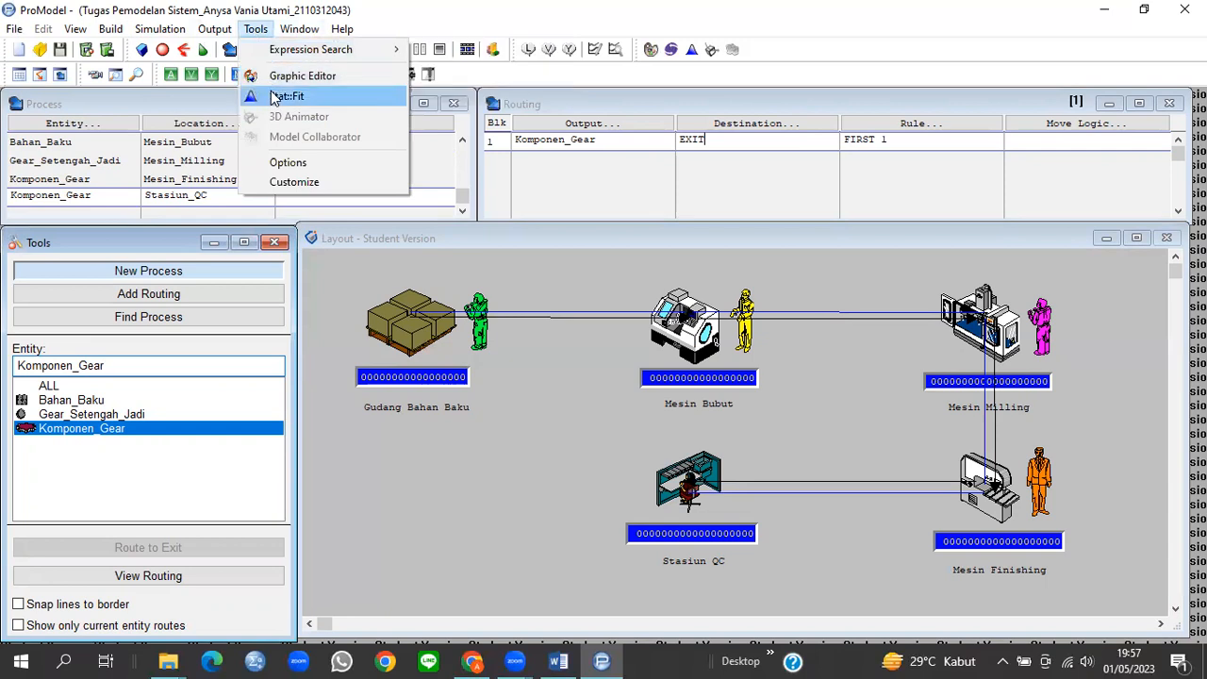
Step: Launch Stat::Fit from ProModel's Tools menu and maximize its empty Document1 window
click(273, 98)
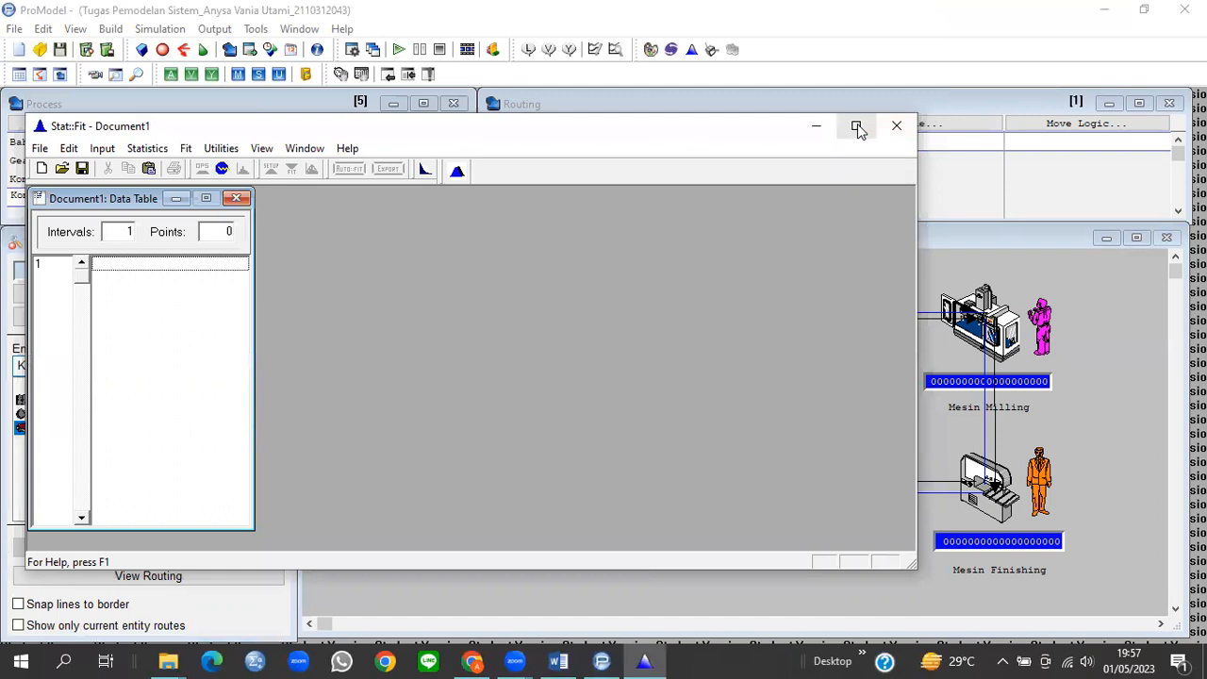
click(856, 127)
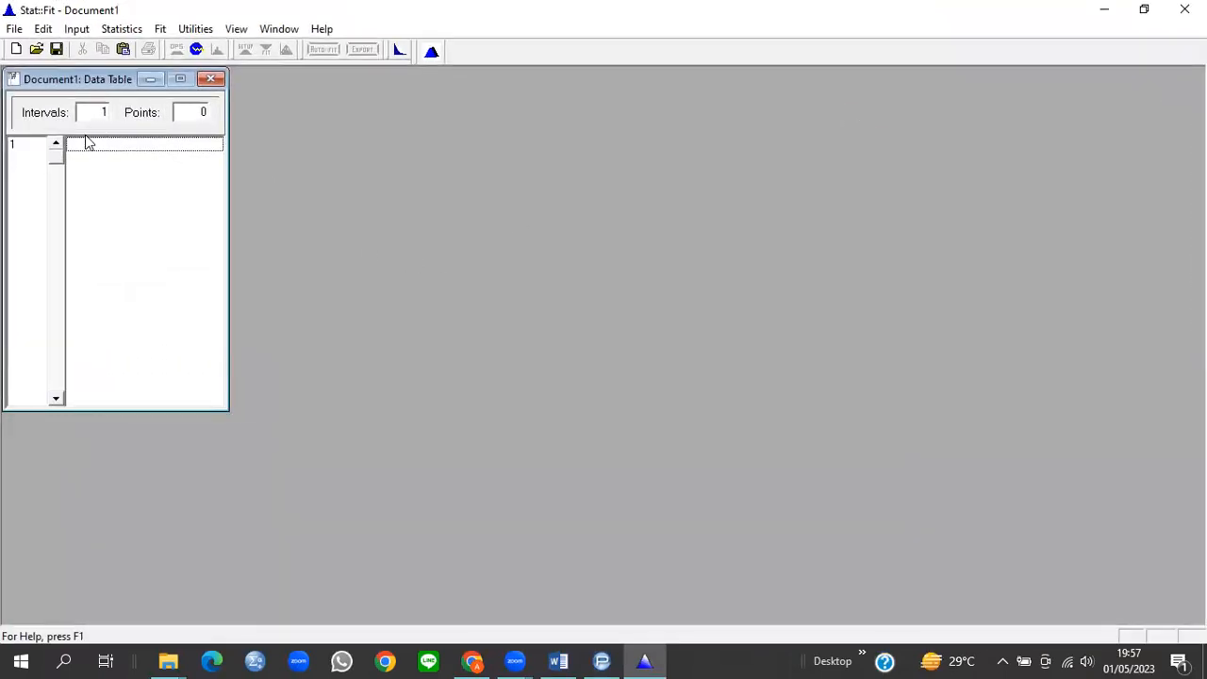
Step: In the Word operation-time table, select rows 1–35 of the Stasiun Bubut Waktu Operasi column
click(558, 661)
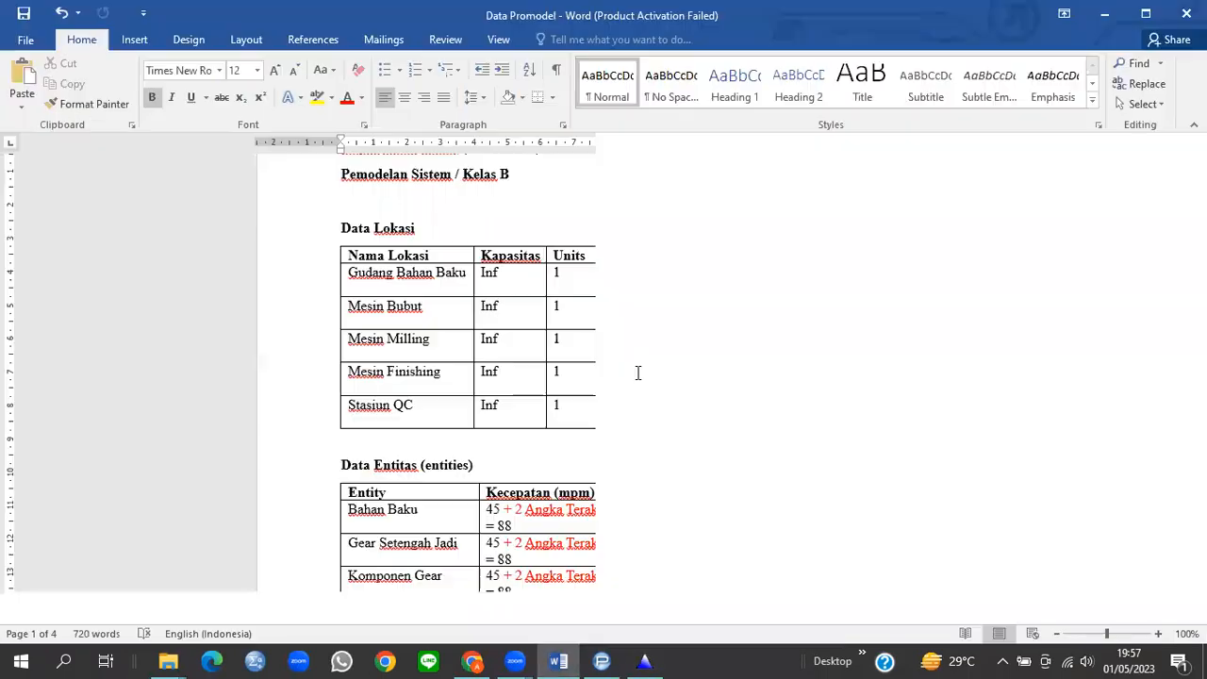
scroll(638, 372, down, 20)
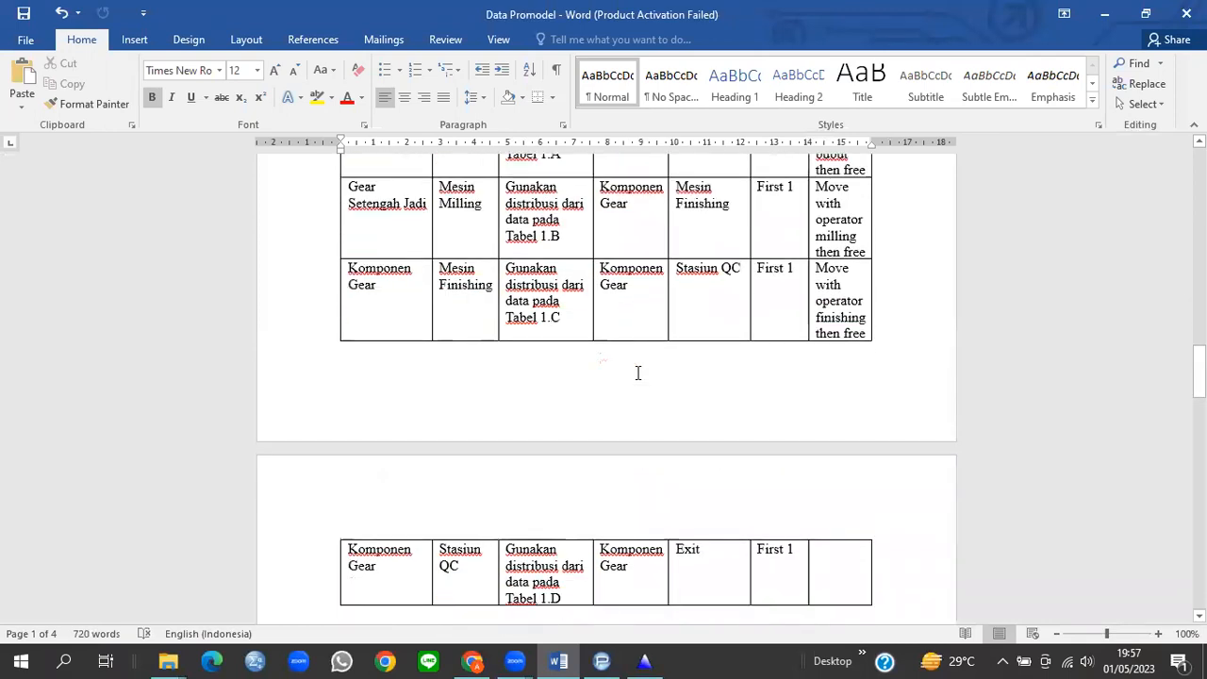
scroll(637, 373, down, 11)
scroll(410, 196, up, 2)
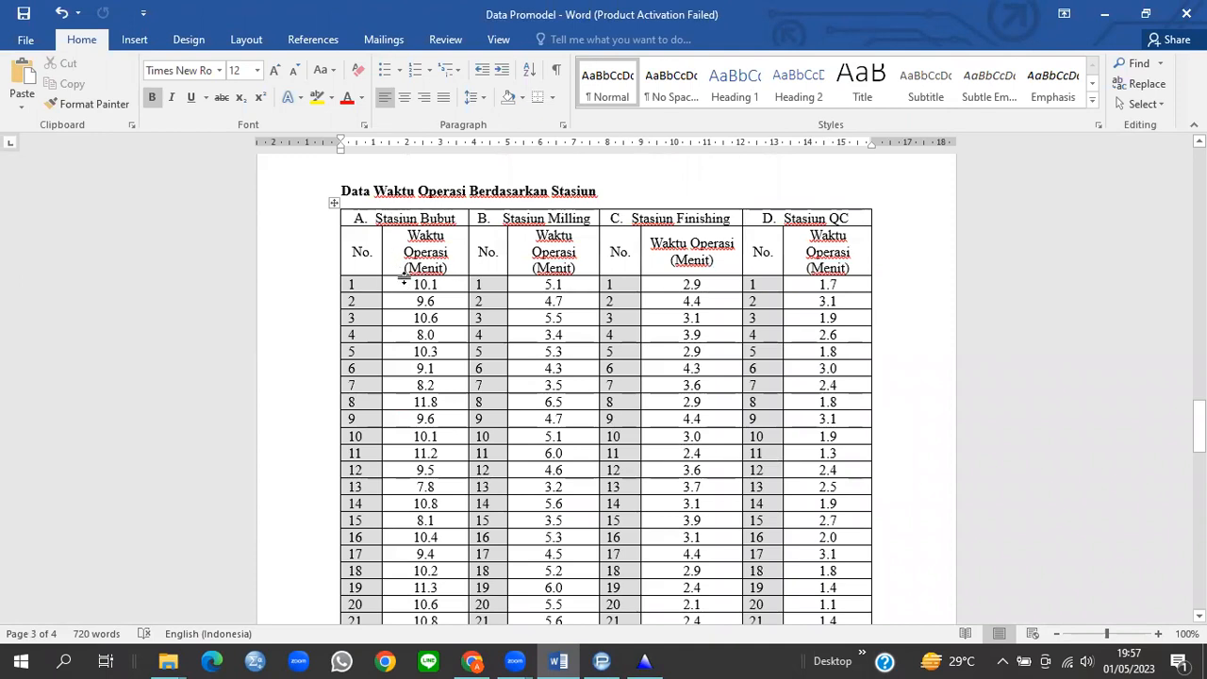
drag(404, 286, 429, 600)
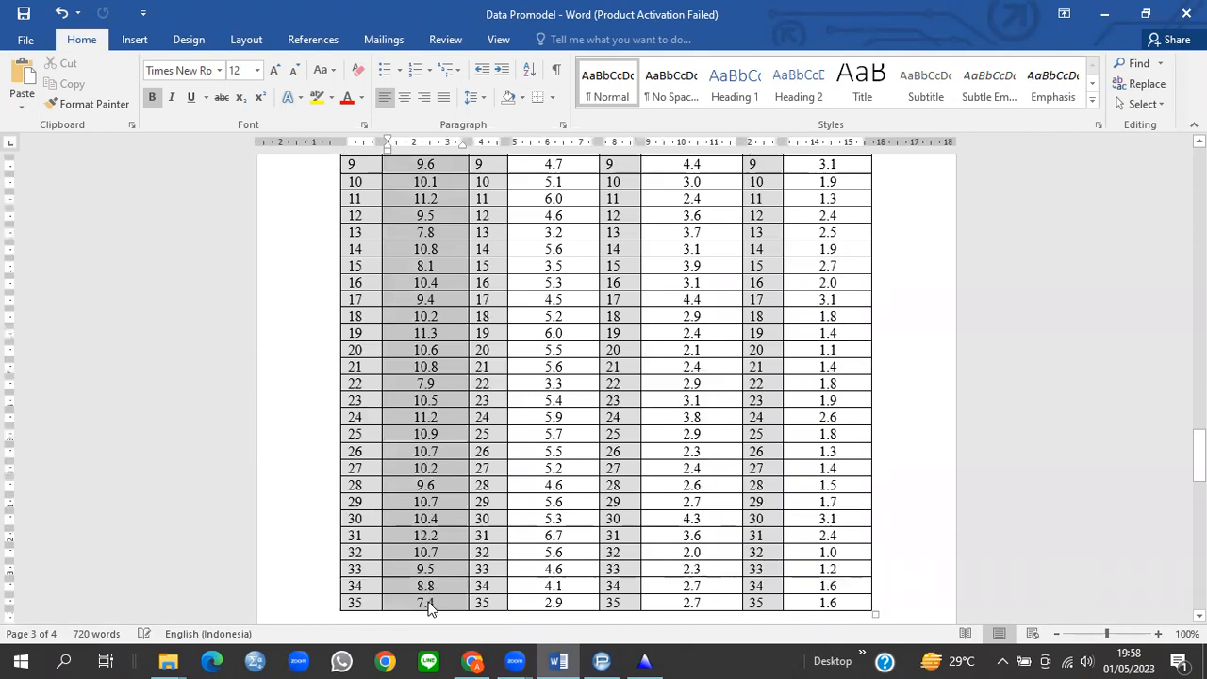
Step: Paste the 35 Stasiun Bubut operation times into the Stat::Fit data table
click(560, 660)
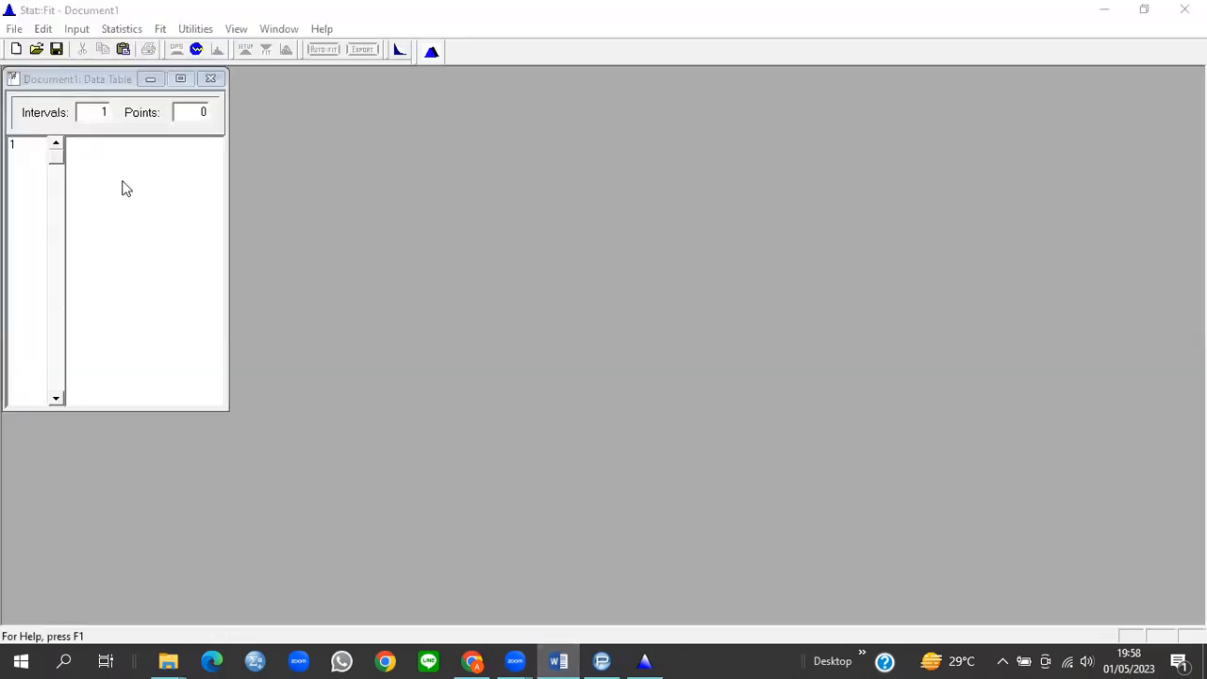
click(104, 147)
click(105, 147)
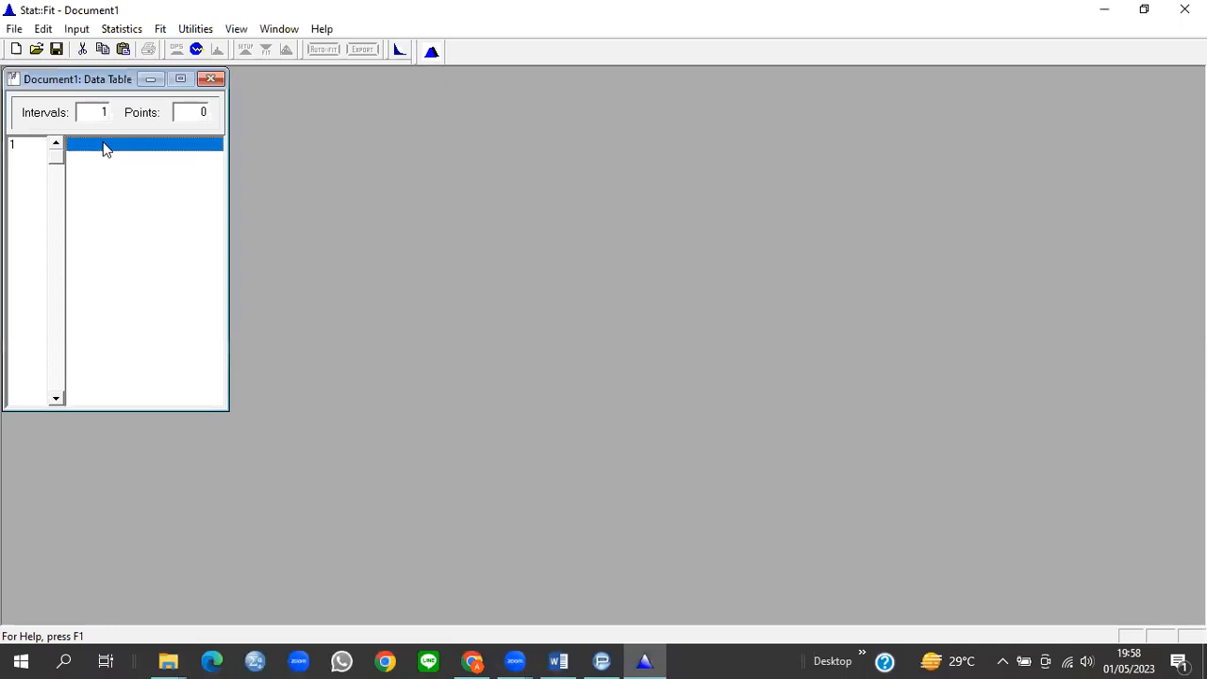
key(ctrl+v)
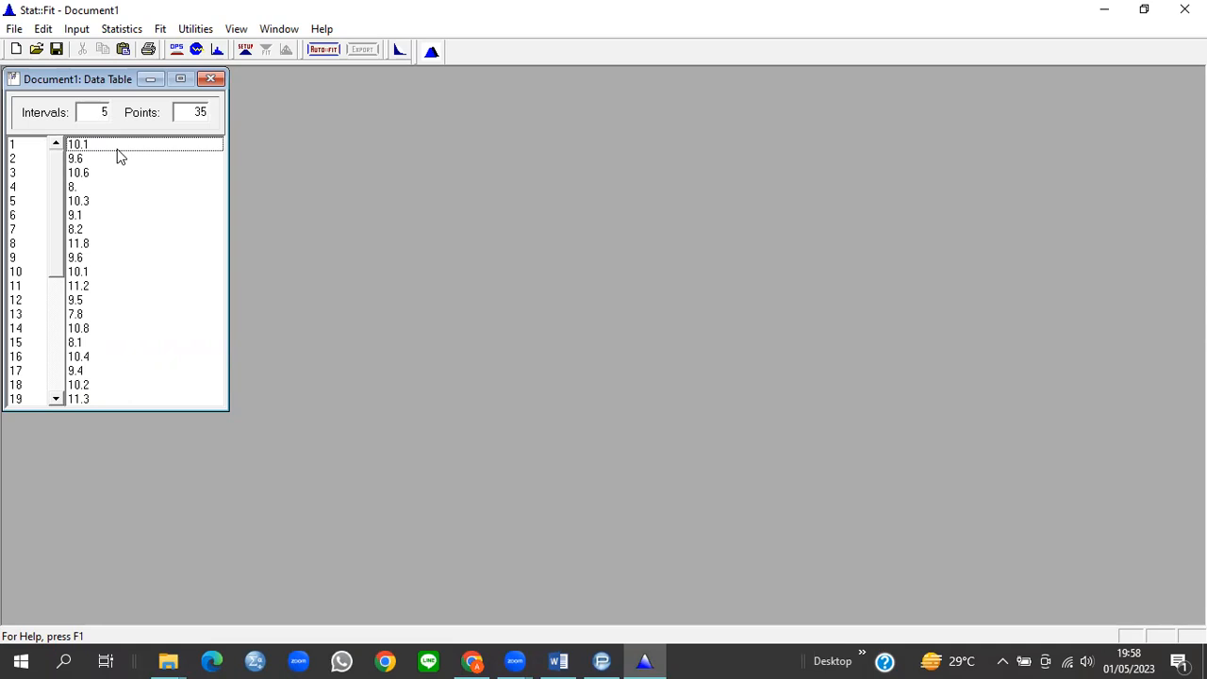
Step: Select all four distributions for testing in the Fit Setup
click(160, 30)
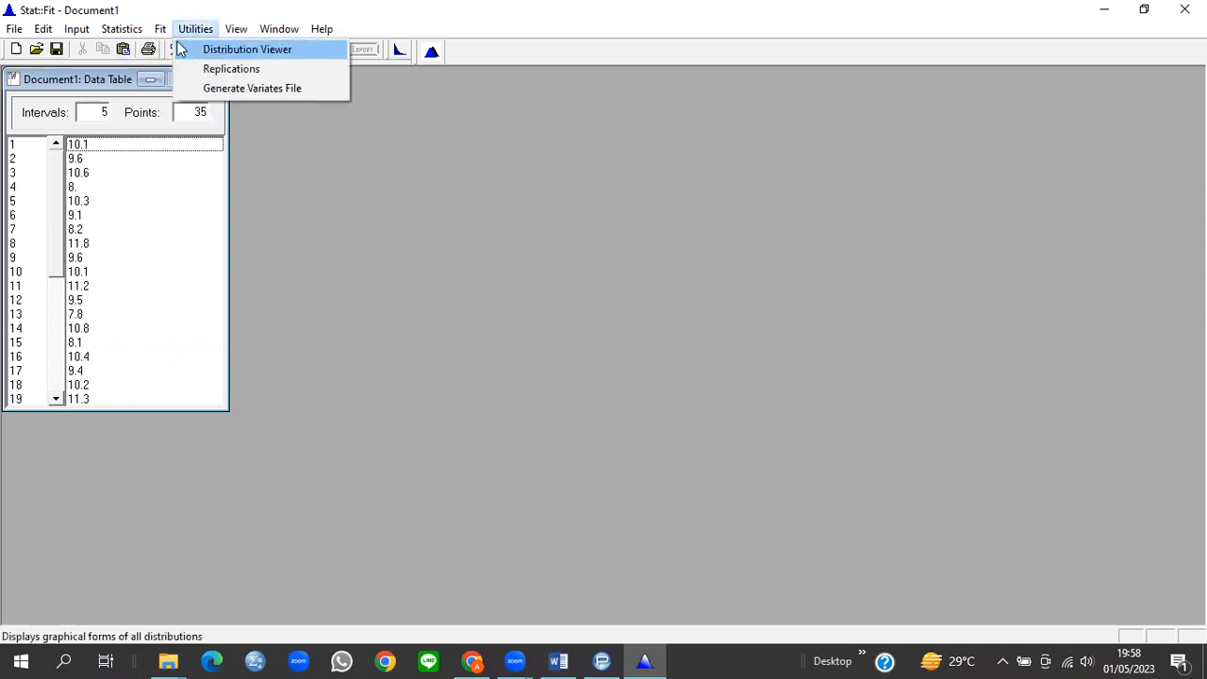
click(167, 50)
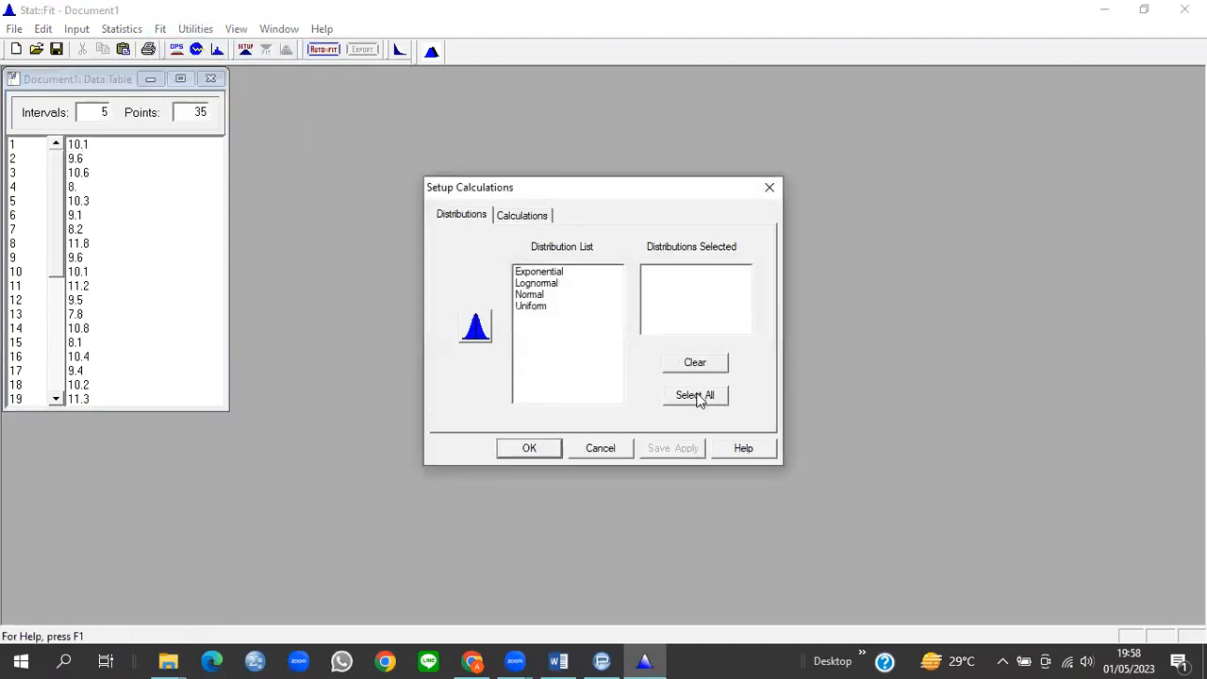
click(698, 398)
click(529, 449)
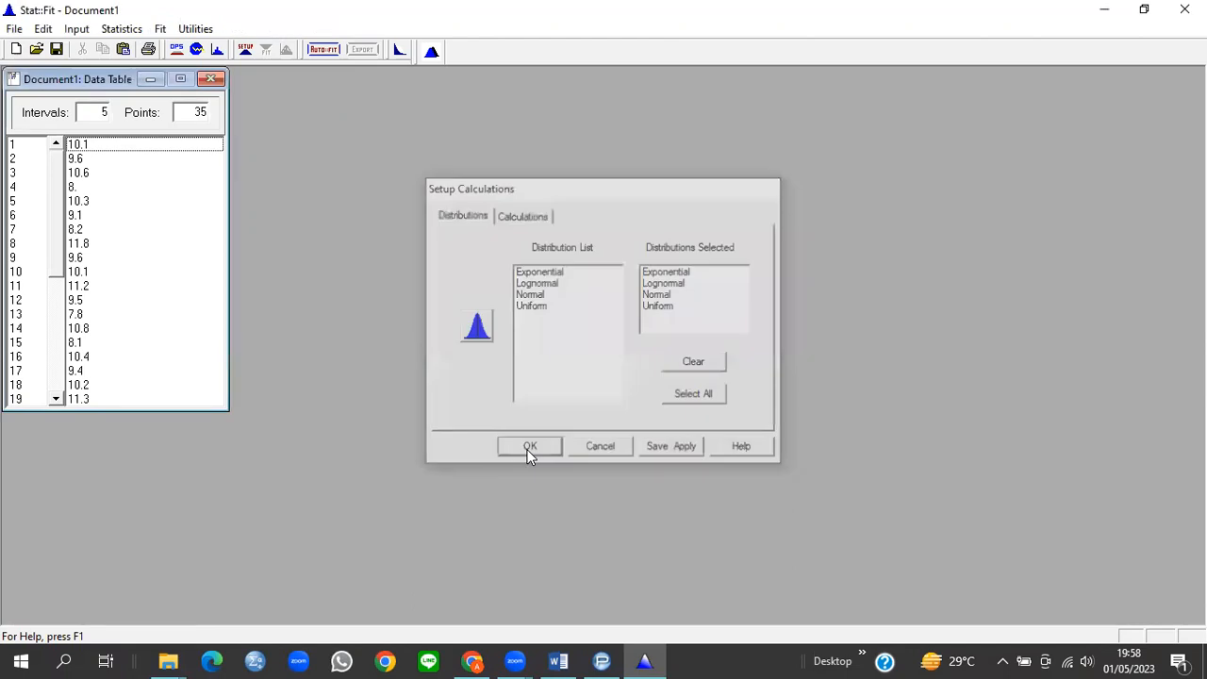
Step: Run an unbounded Auto::Fit, which ranks Normal(9.95, 1.17) first
click(160, 28)
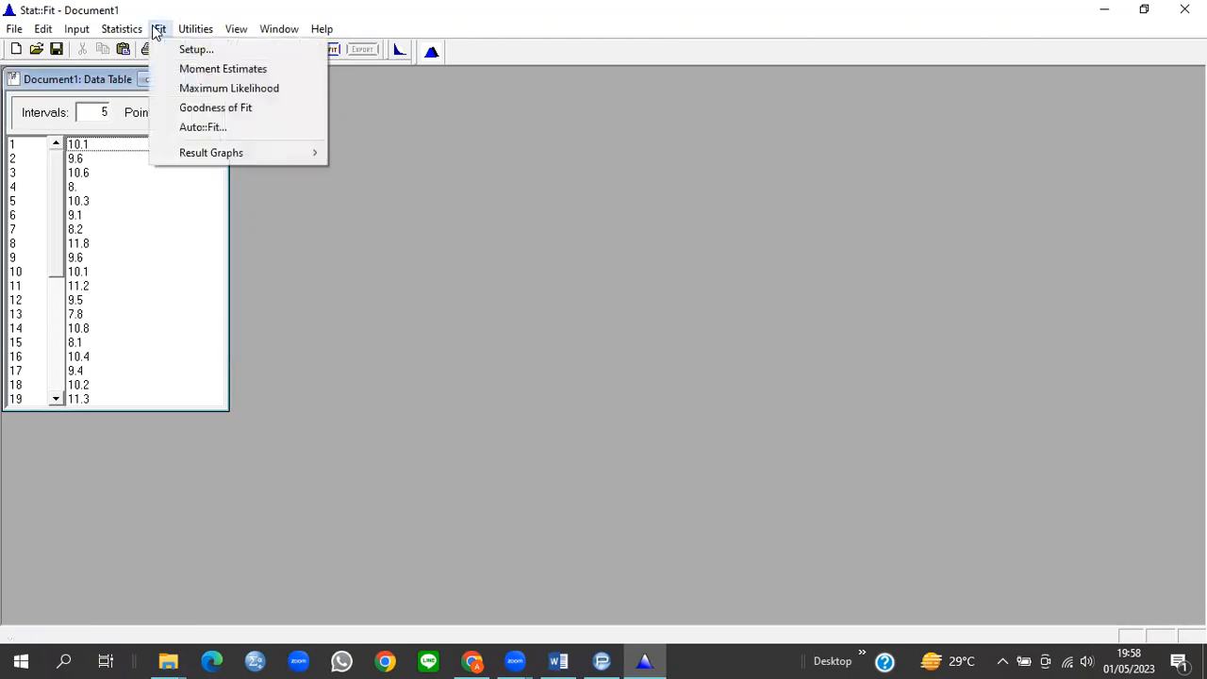
click(251, 130)
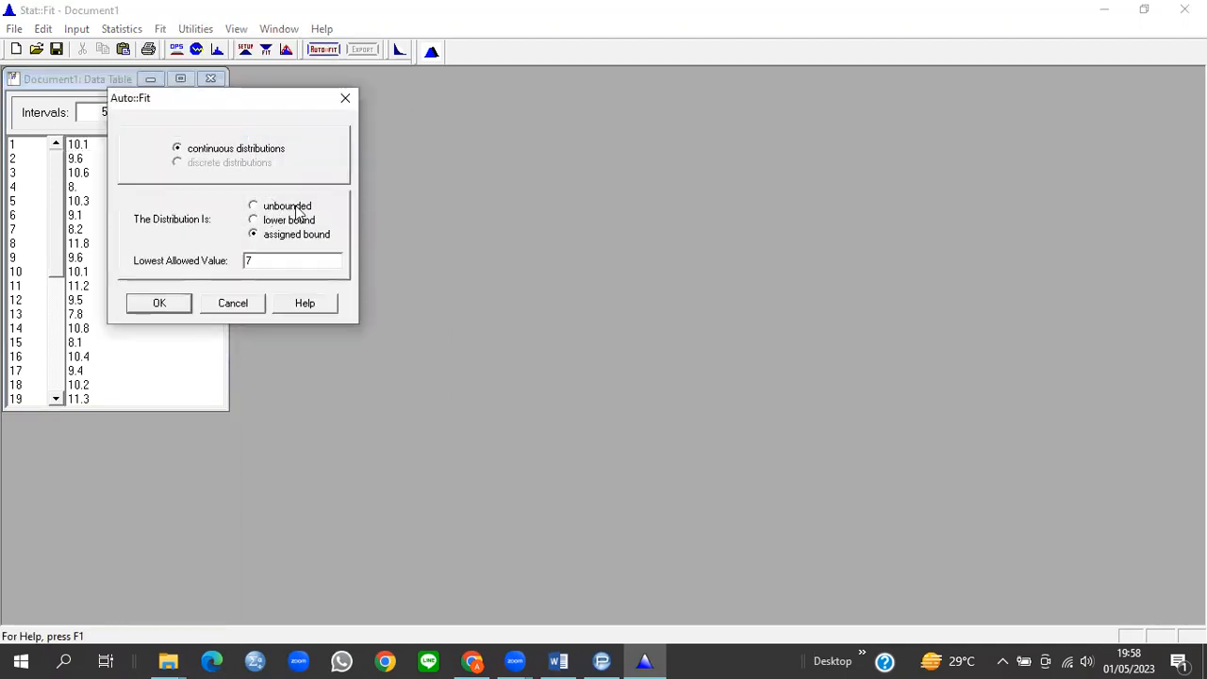
click(254, 206)
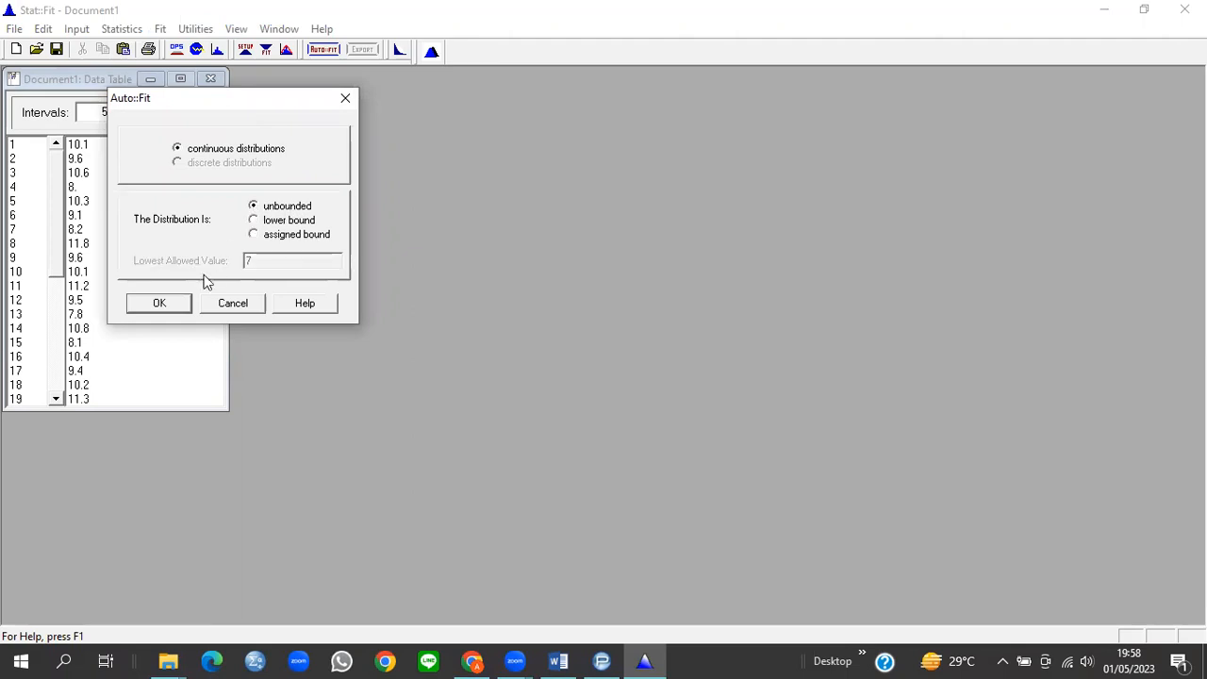
click(160, 304)
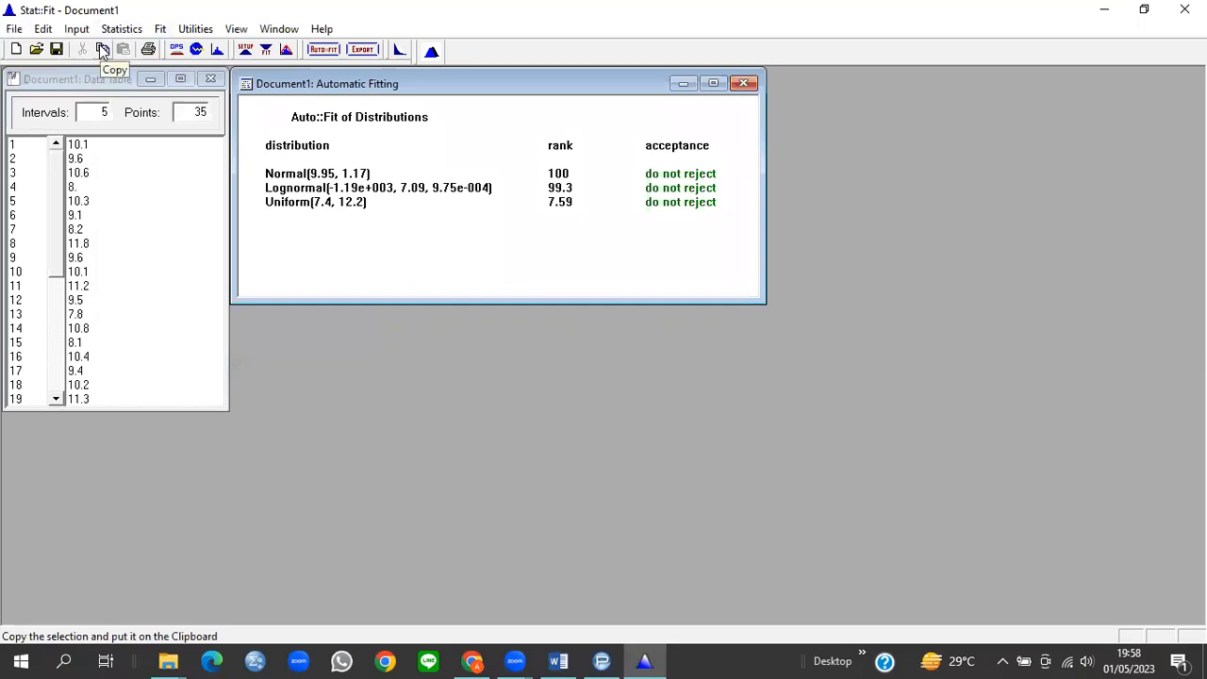
click(558, 658)
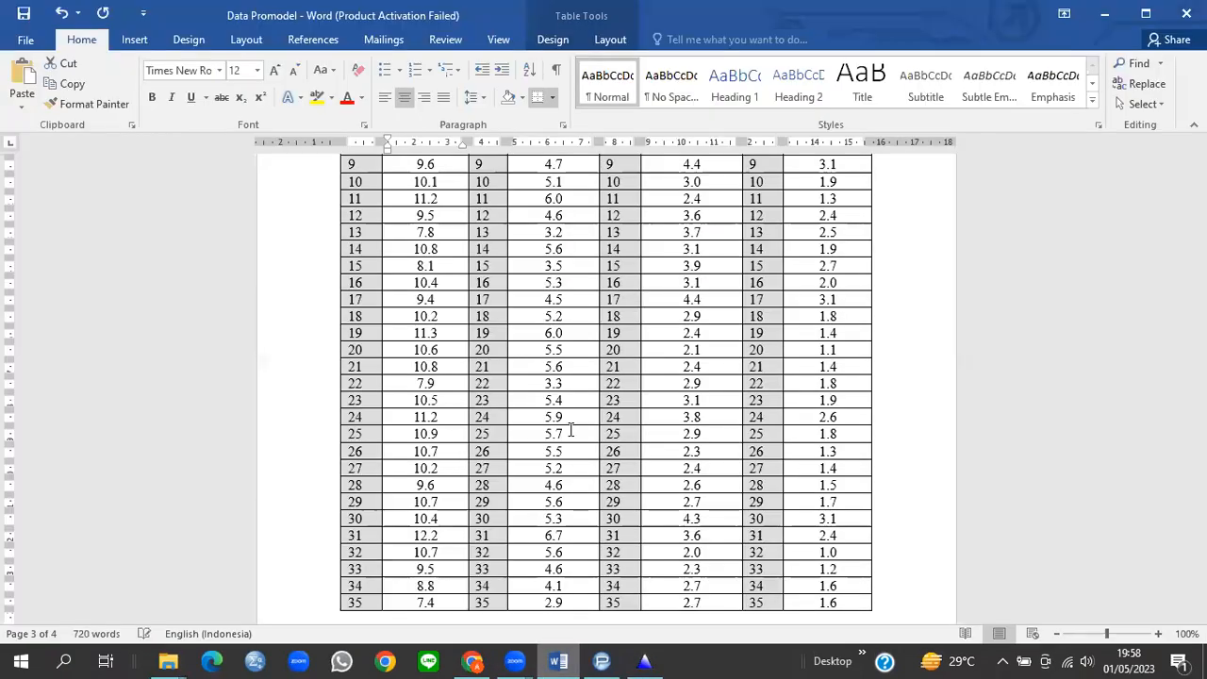
Step: Paste the Bubut fit results into the report's blank page under the heading 'Auto::Fit of Distributions 1.A'
scroll(570, 429, down, 6)
click(369, 472)
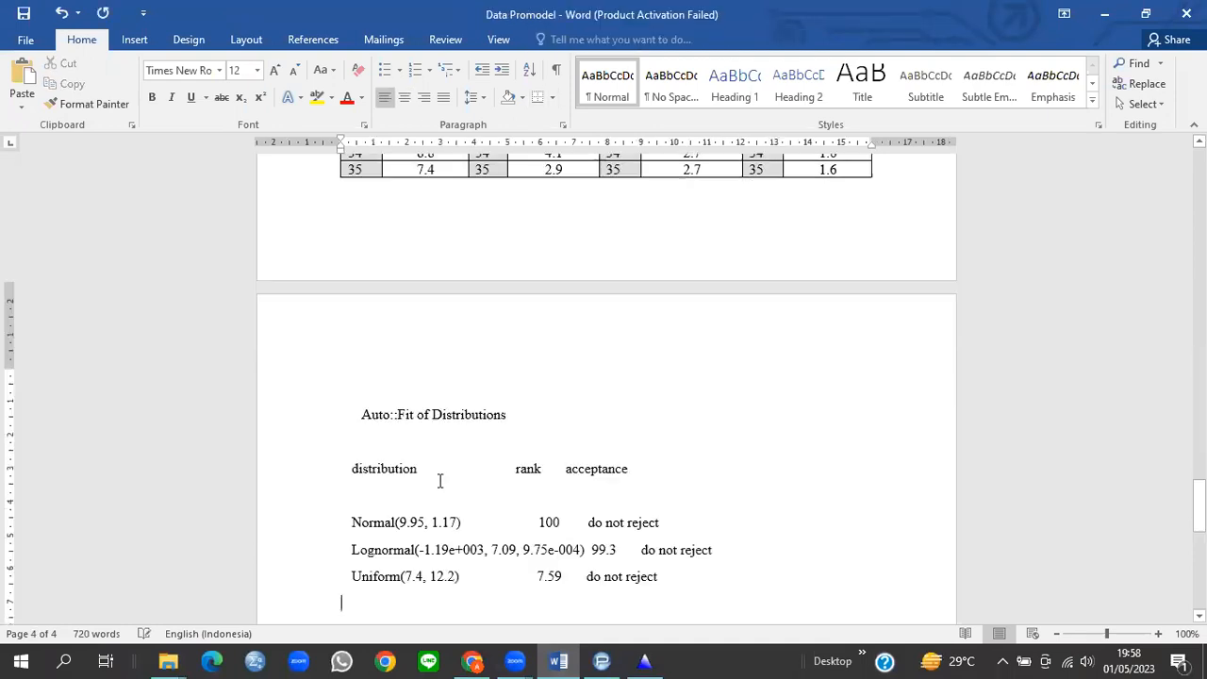
text(Auto::Fit of Distributions  distribution	rank	acceptance  Normal(9.95, 1.17)	100	do not reject Lognormal(-1.19e+003, 7.09, 9.75e-004)	99.3	do not reject Uniform(7.4, 12.2)	7.59	do not reject)
click(524, 409)
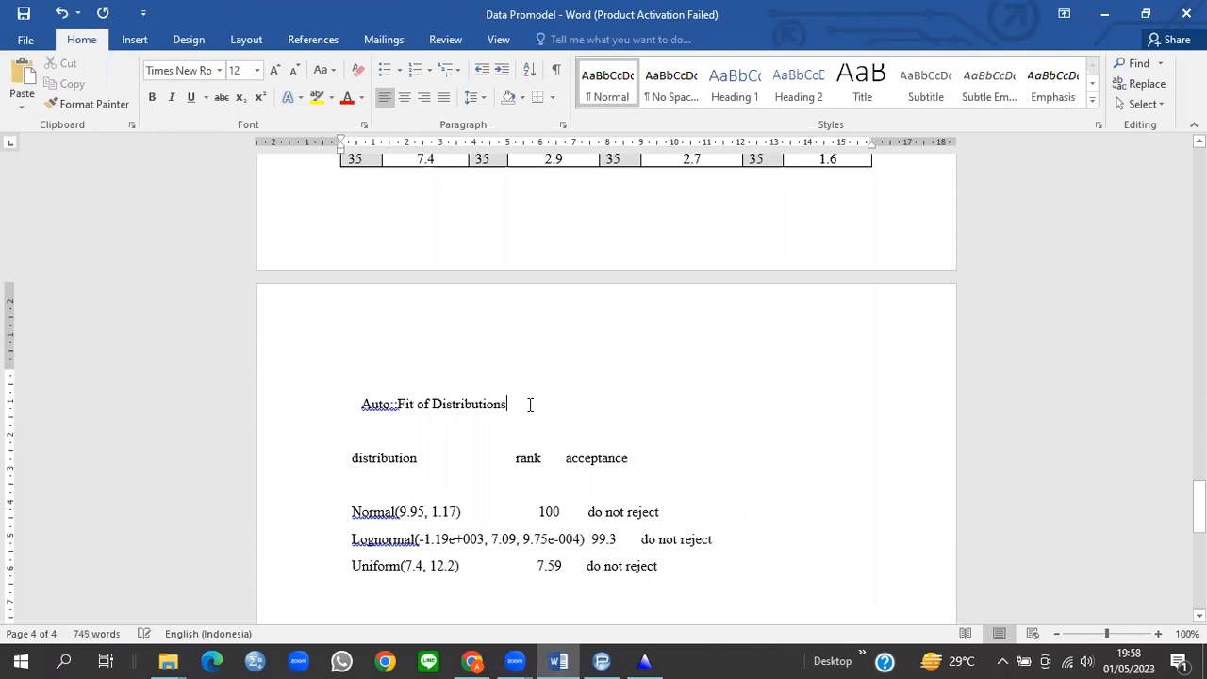
text(1.A)
Step: Select the Stasiun Milling operation times in the Word table for Stat::Fit
scroll(533, 326, up, 5)
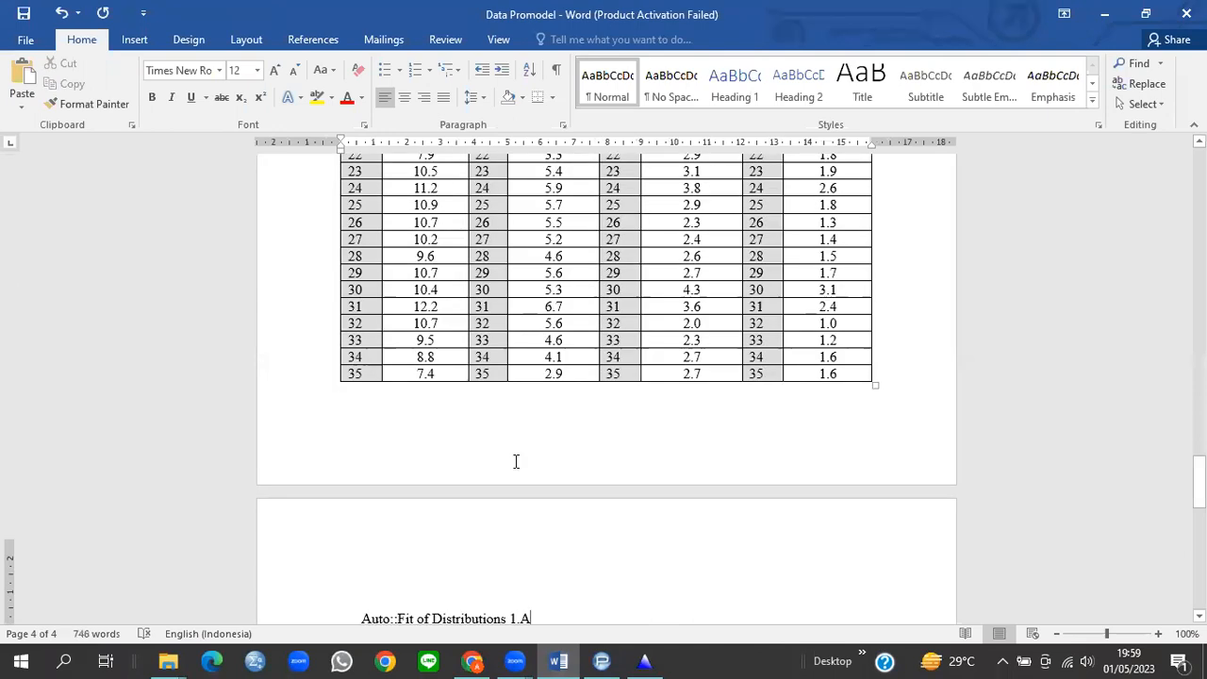
scroll(512, 461, up, 10)
drag(533, 366, 560, 619)
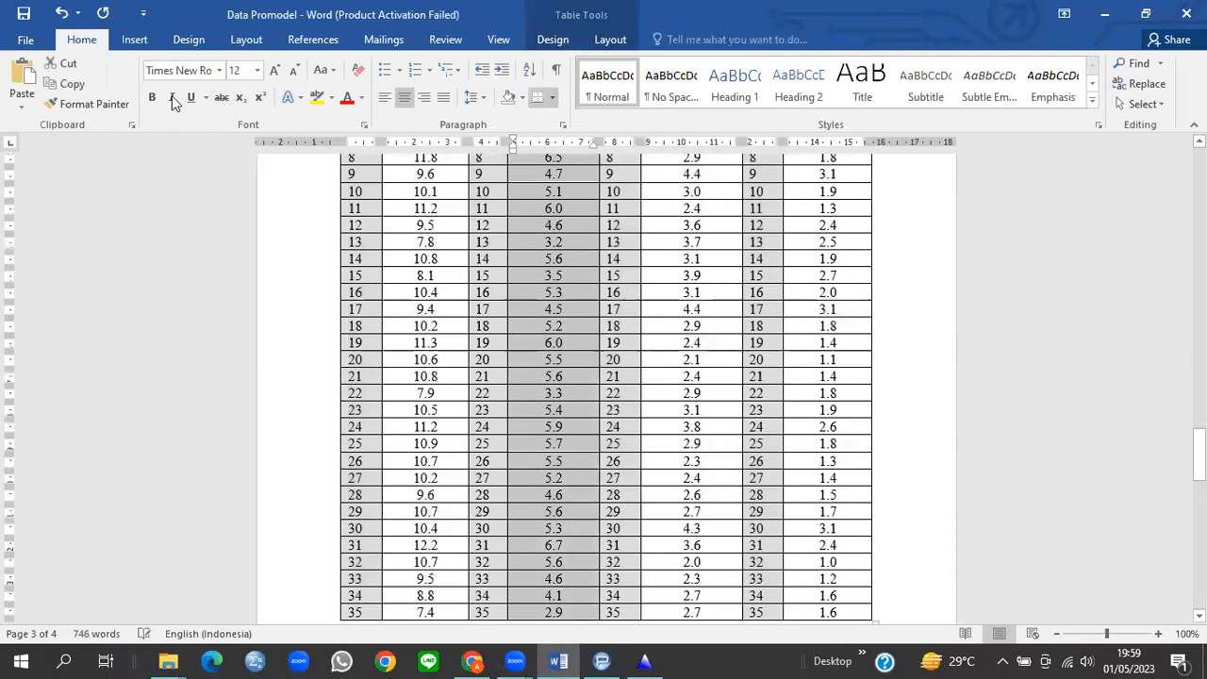
key(alt+Tab)
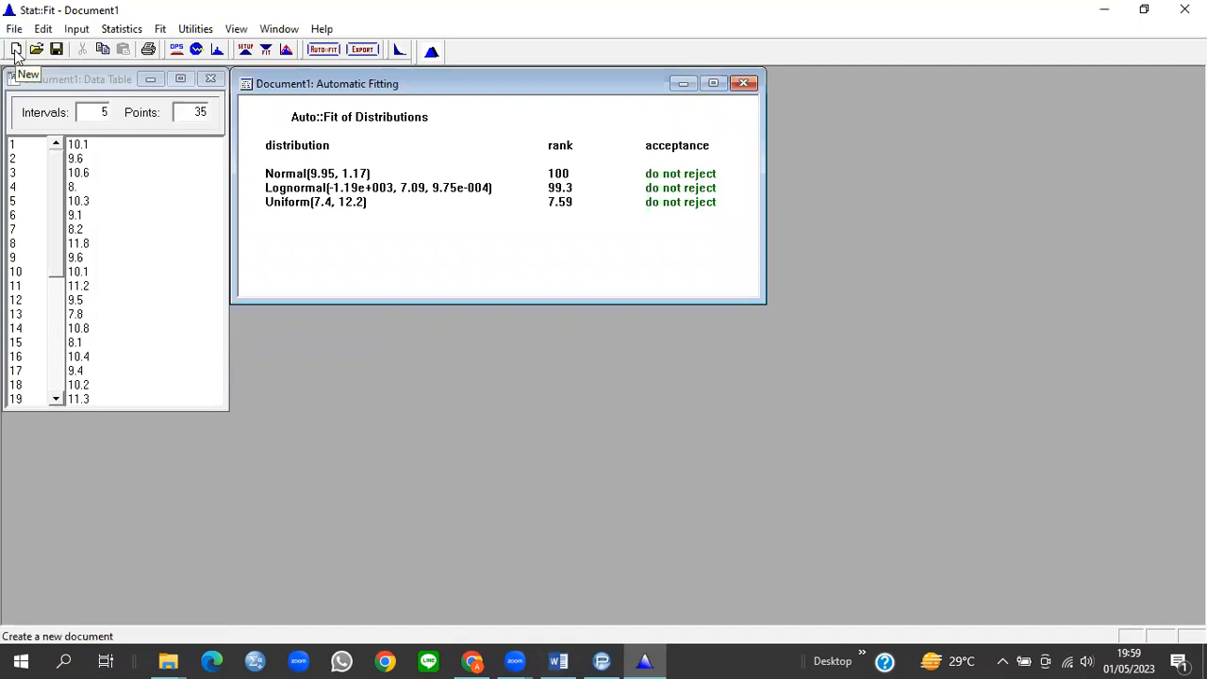
click(15, 52)
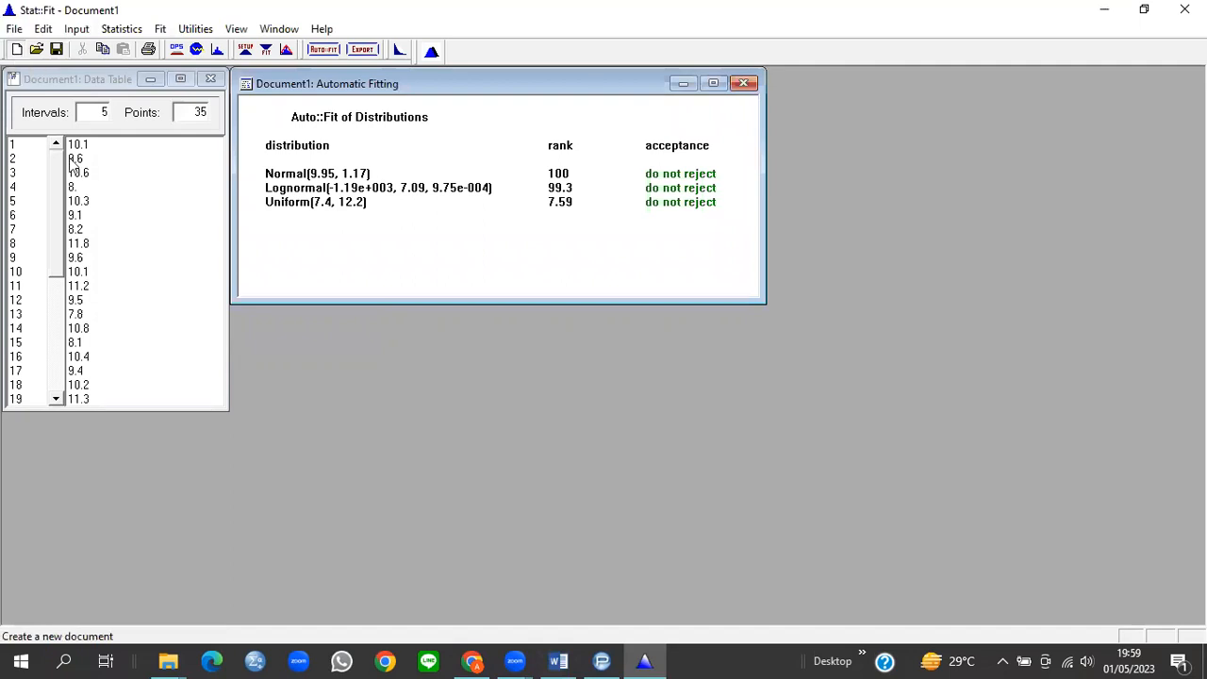
Step: Paste the 35 milling times into the new document and select all four distributions in Fit Setup
click(115, 160)
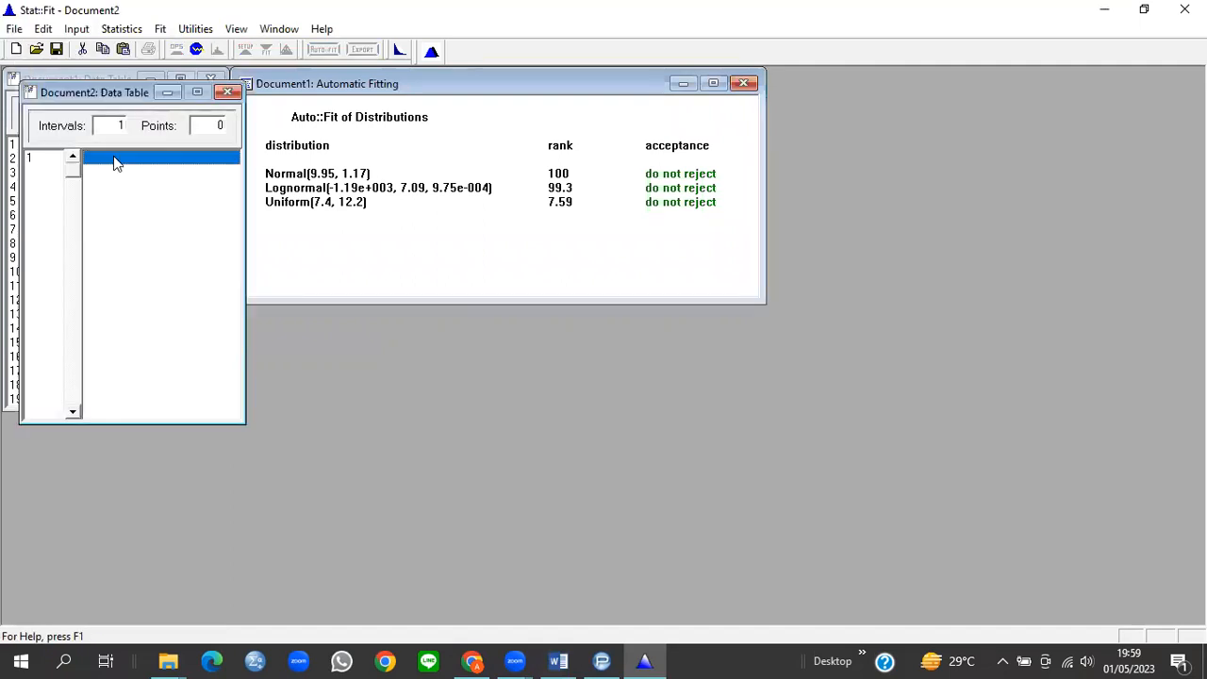
key(ctrl+v)
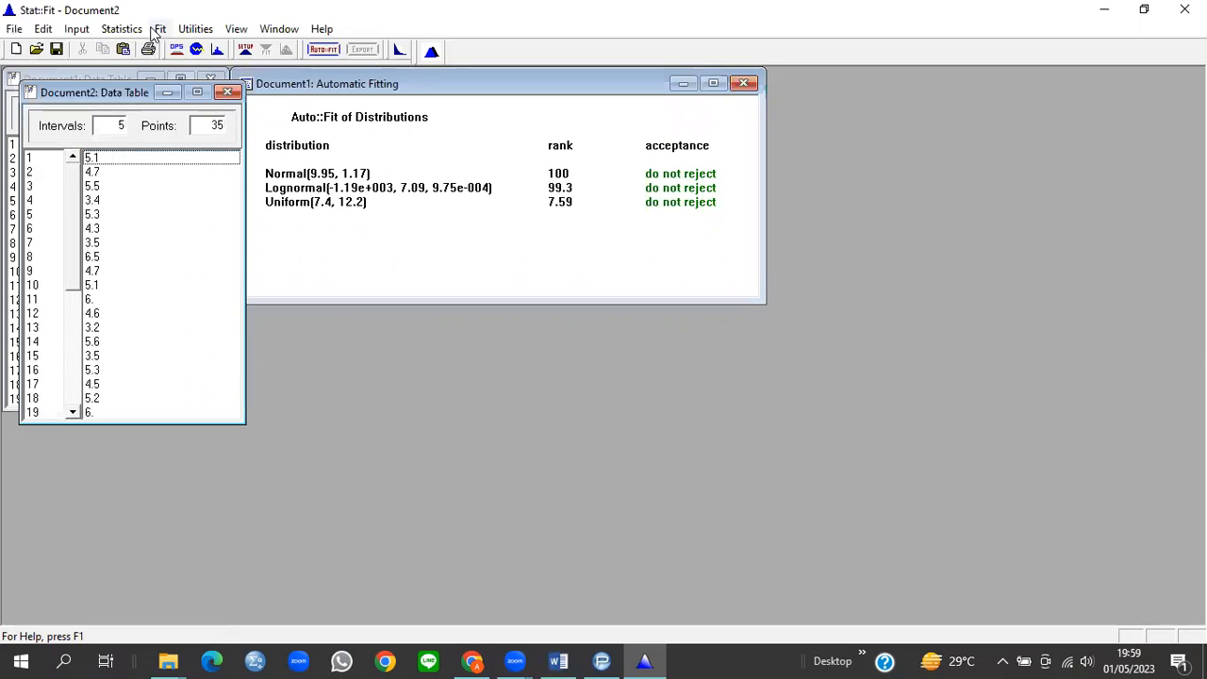
click(160, 29)
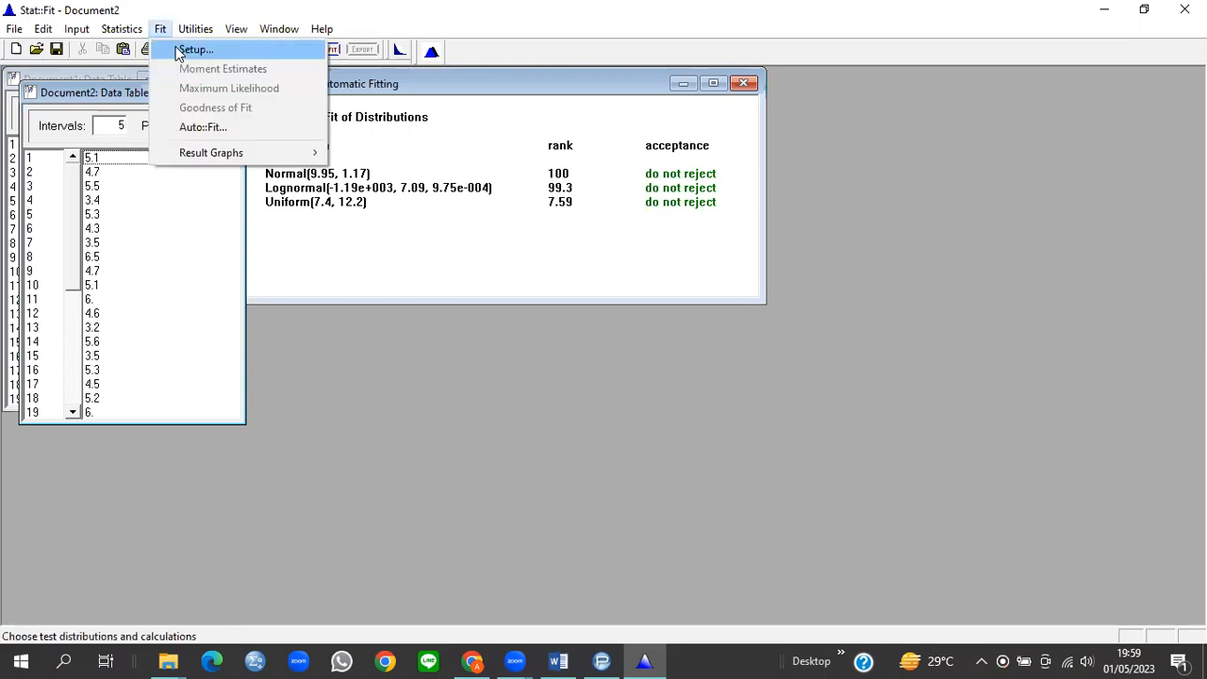
key(Return)
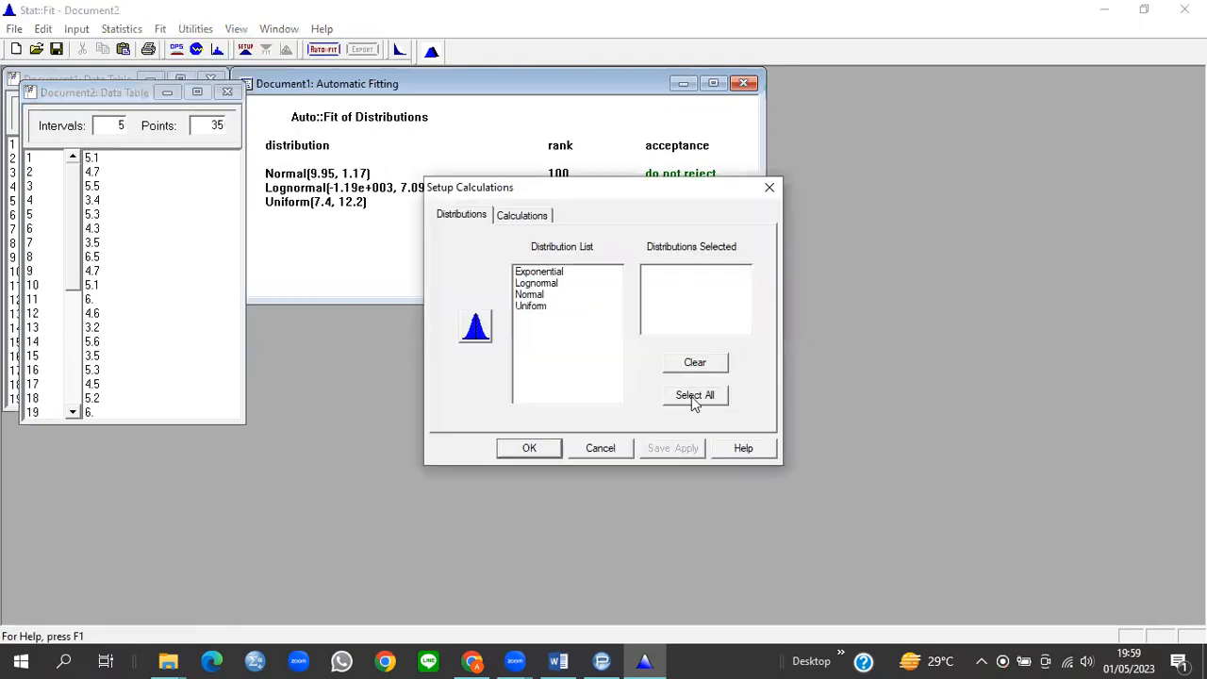
click(677, 396)
click(530, 450)
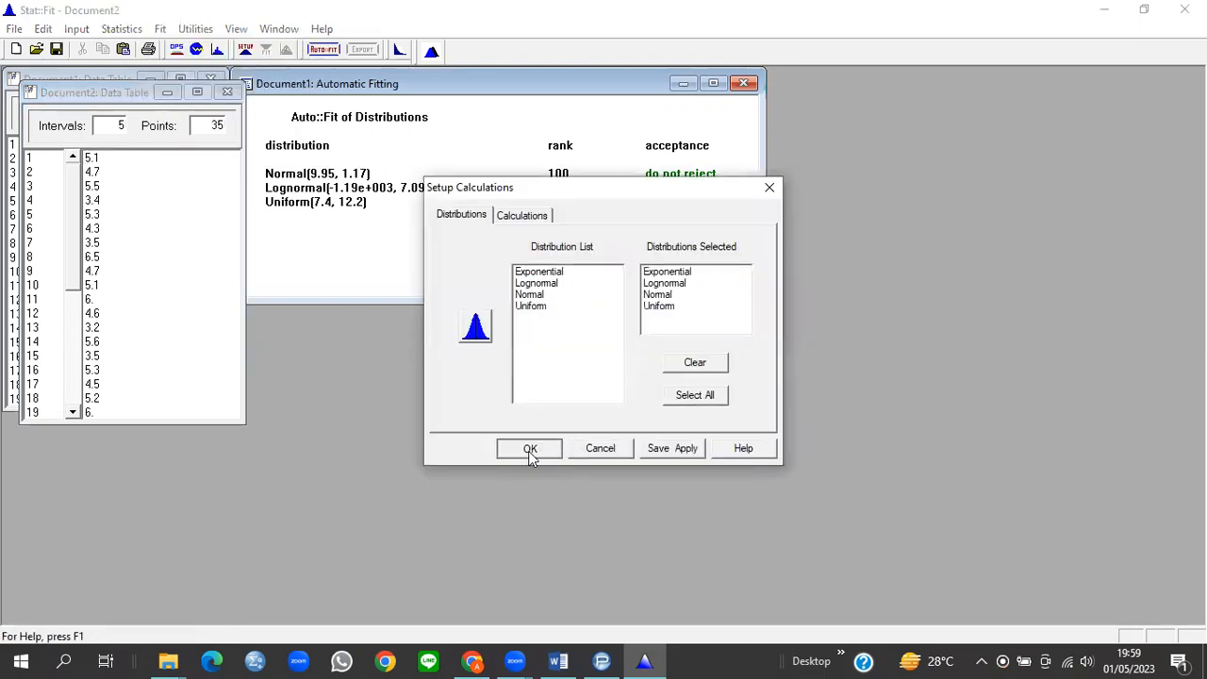
Step: Run an unbounded Auto::Fit ranking Normal(4.96, 0.94) first, then widen and copy the results
click(160, 29)
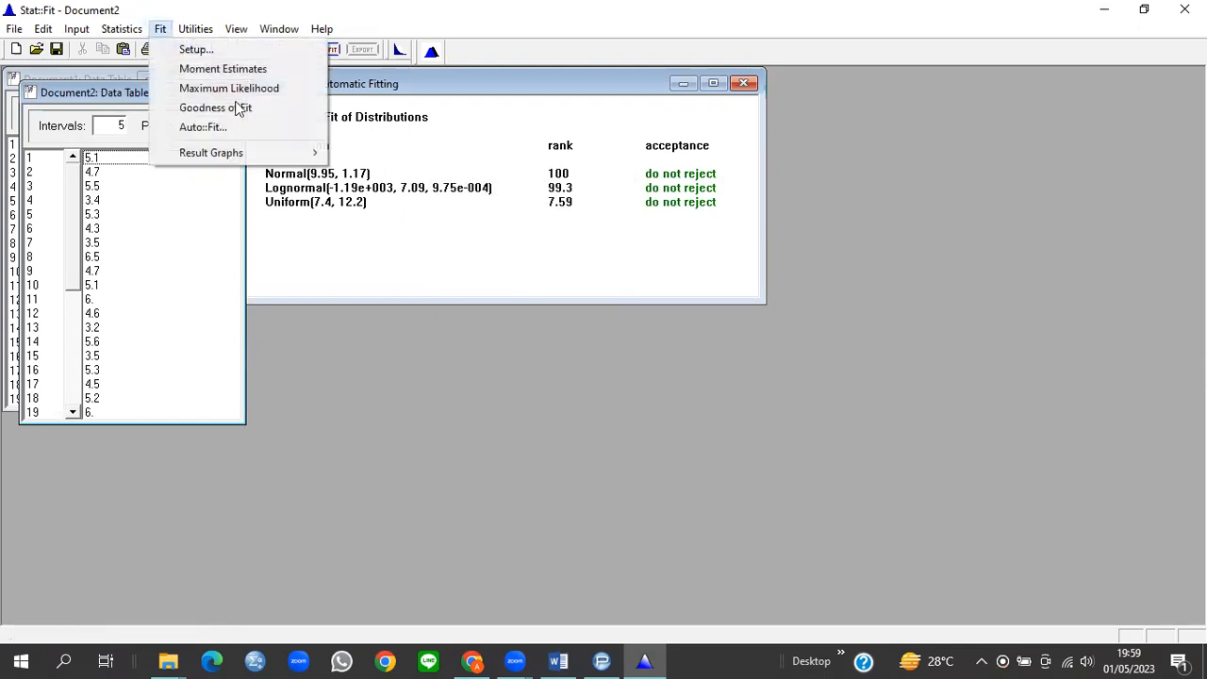
click(215, 127)
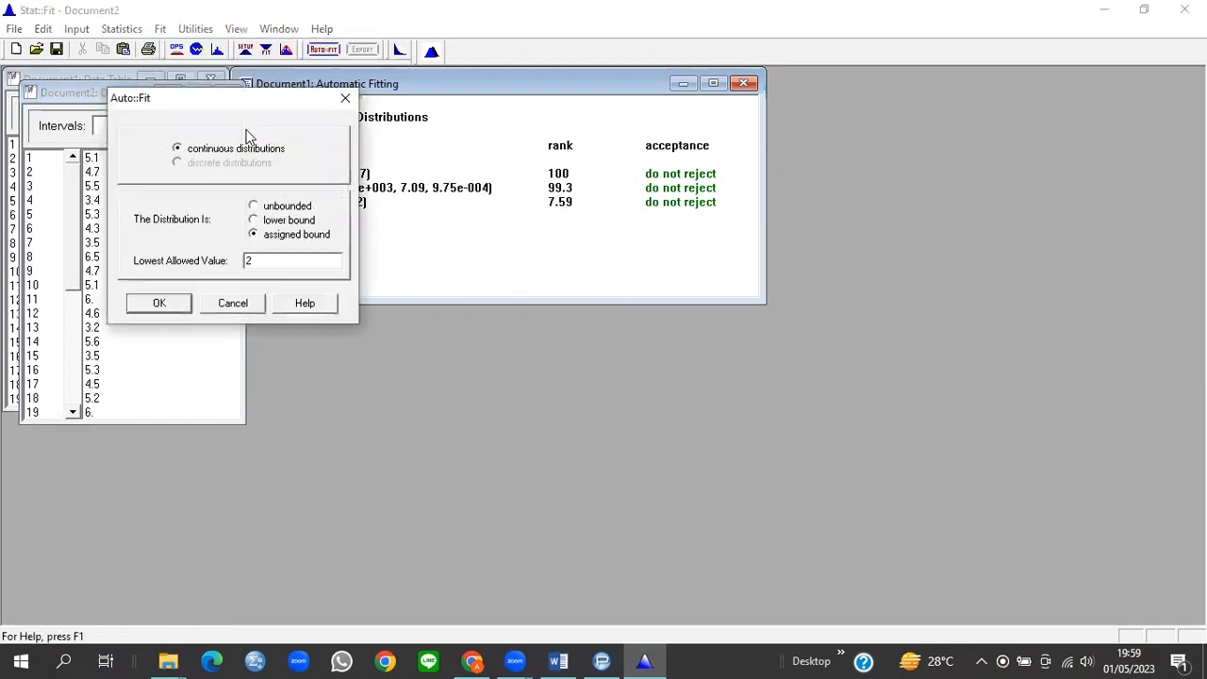
click(255, 208)
click(160, 303)
drag(487, 101, 507, 150)
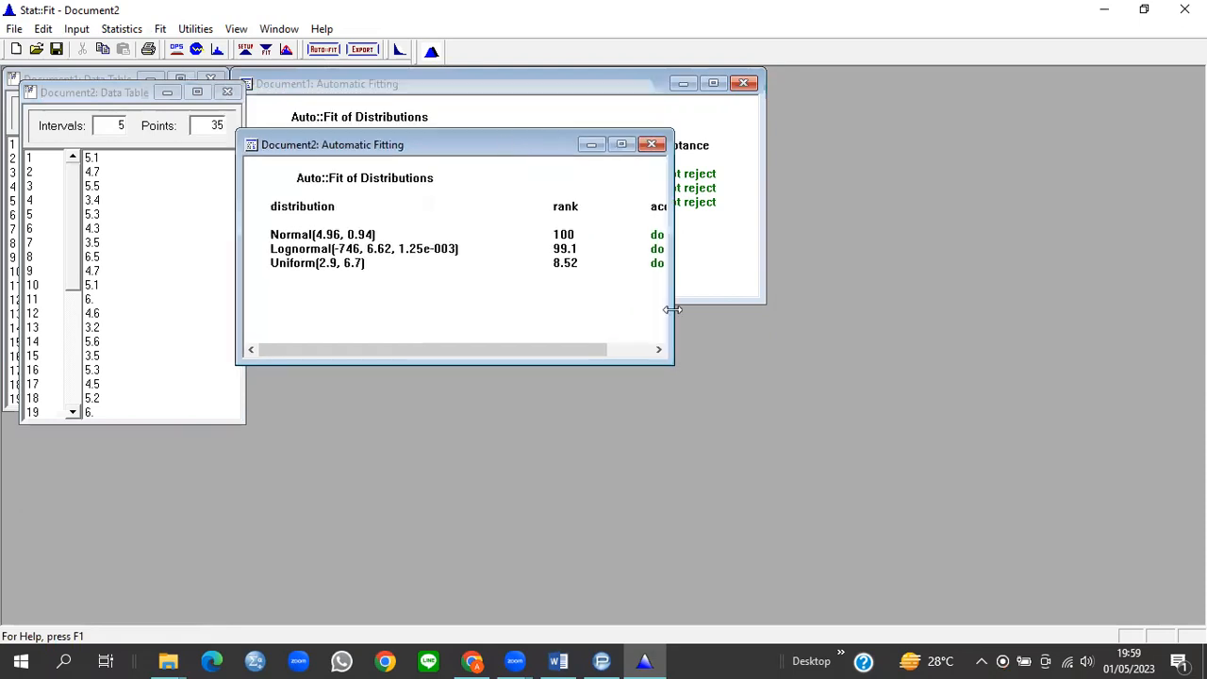
drag(672, 298, 762, 300)
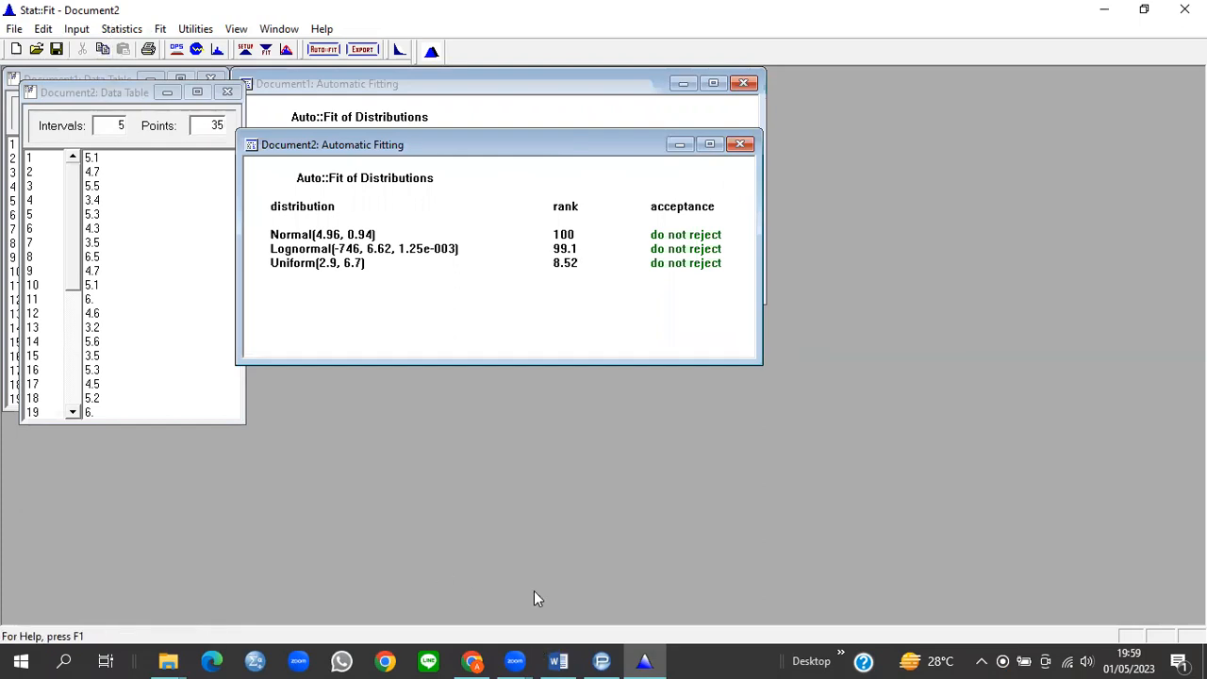
key(super+shift+s)
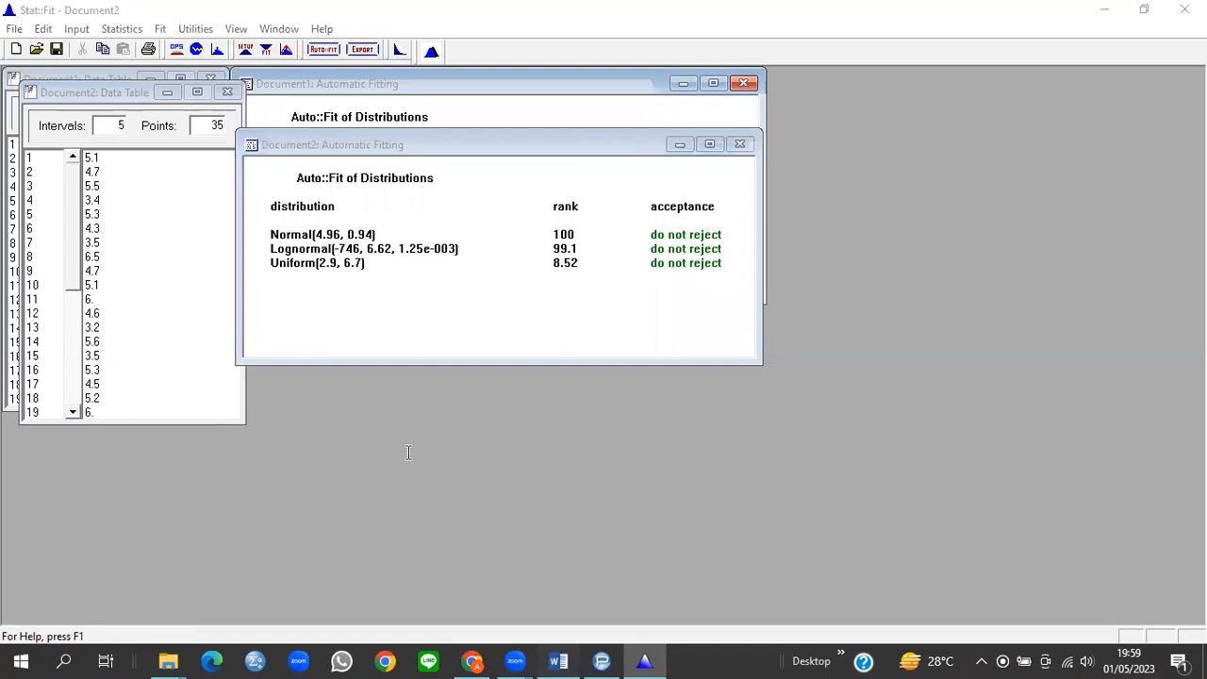
key(alt+Tab)
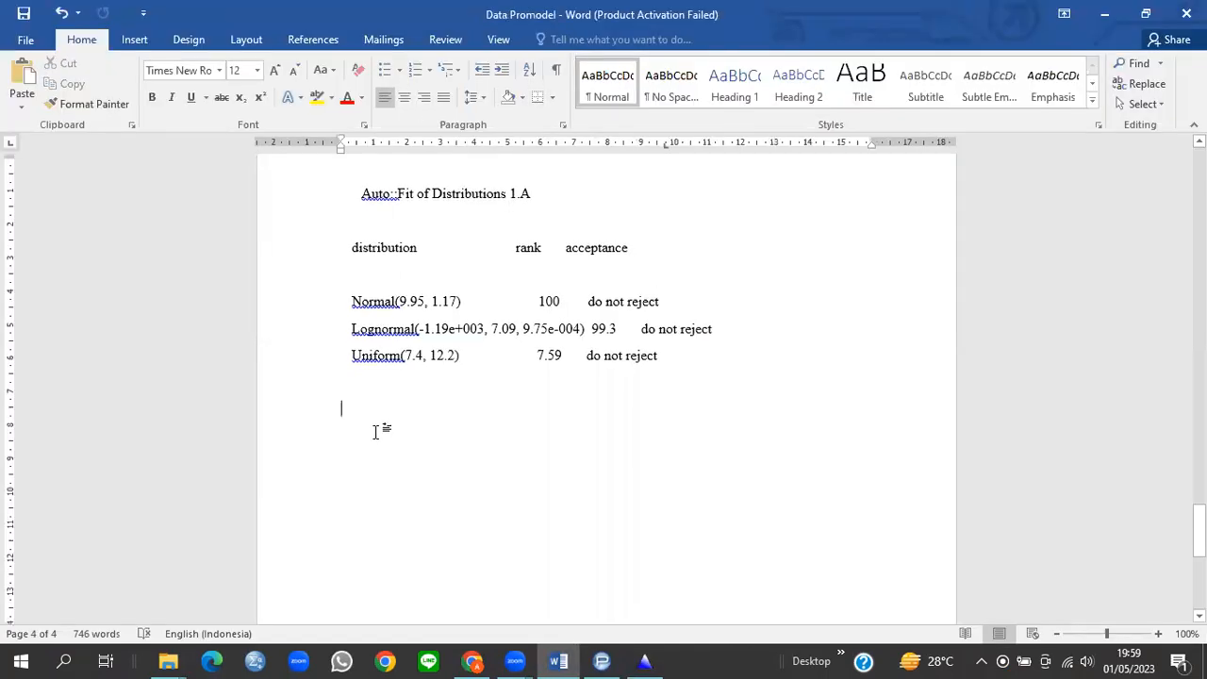
Step: Paste the milling fit results into the report under the heading 'Auto::Fit of Distributions 1.B'
text(Auto::Fit of Distributions  distribution	rank	acceptance  Normal(4.96, 0.94)	100	do not reject Lognormal(-746, 6.62, 1.25e-003)	99.1	do not reject Uniform(2.9, 6.7)	8.52	do not reject)
click(524, 409)
text(1.B)
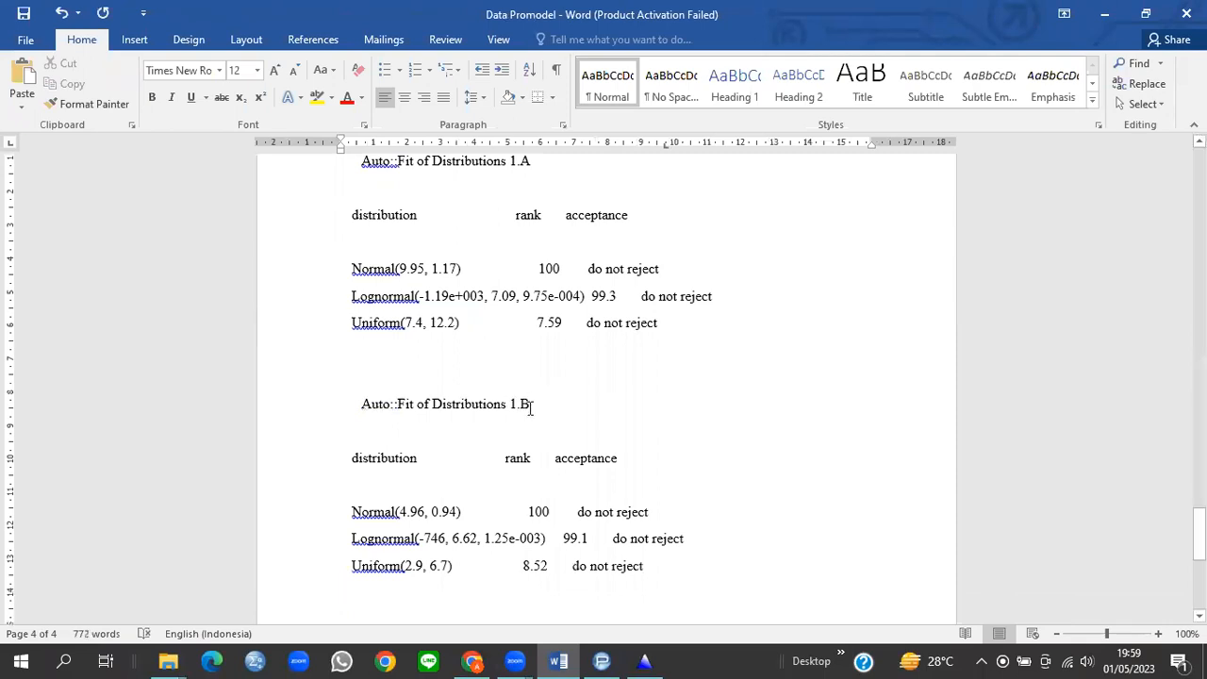
Step: Select the Stasiun Finishing operation times down to row 35
scroll(688, 361, up, 10)
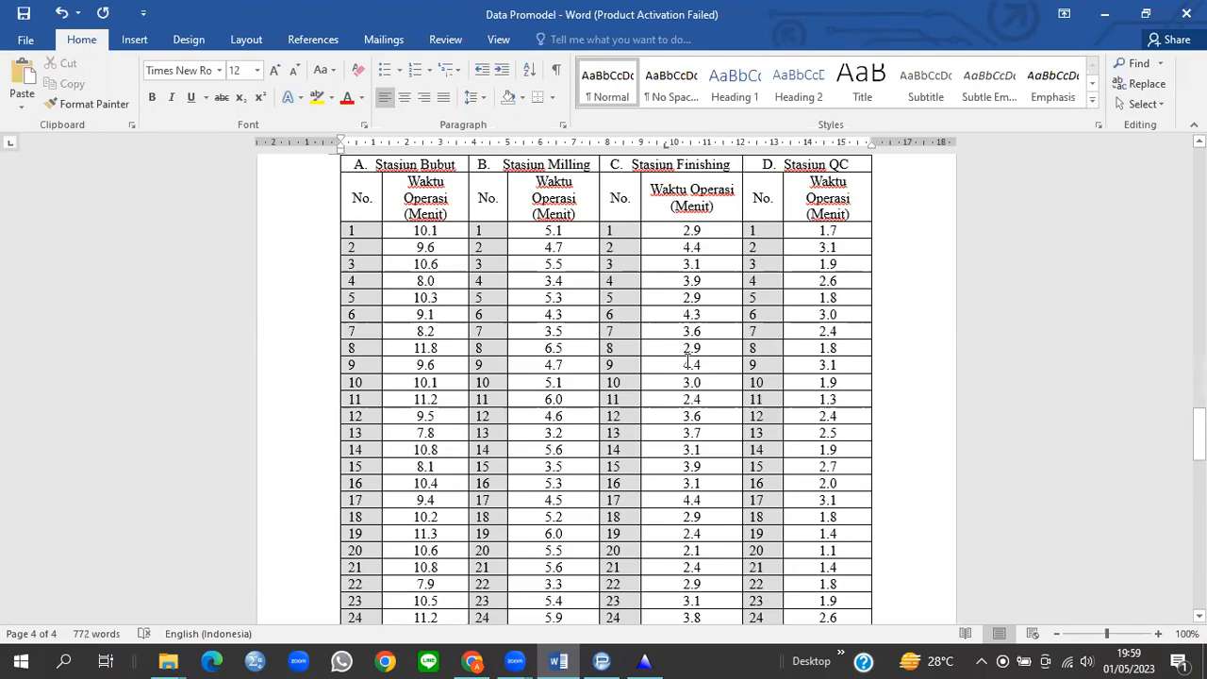
scroll(672, 322, up, 2)
drag(670, 322, 733, 346)
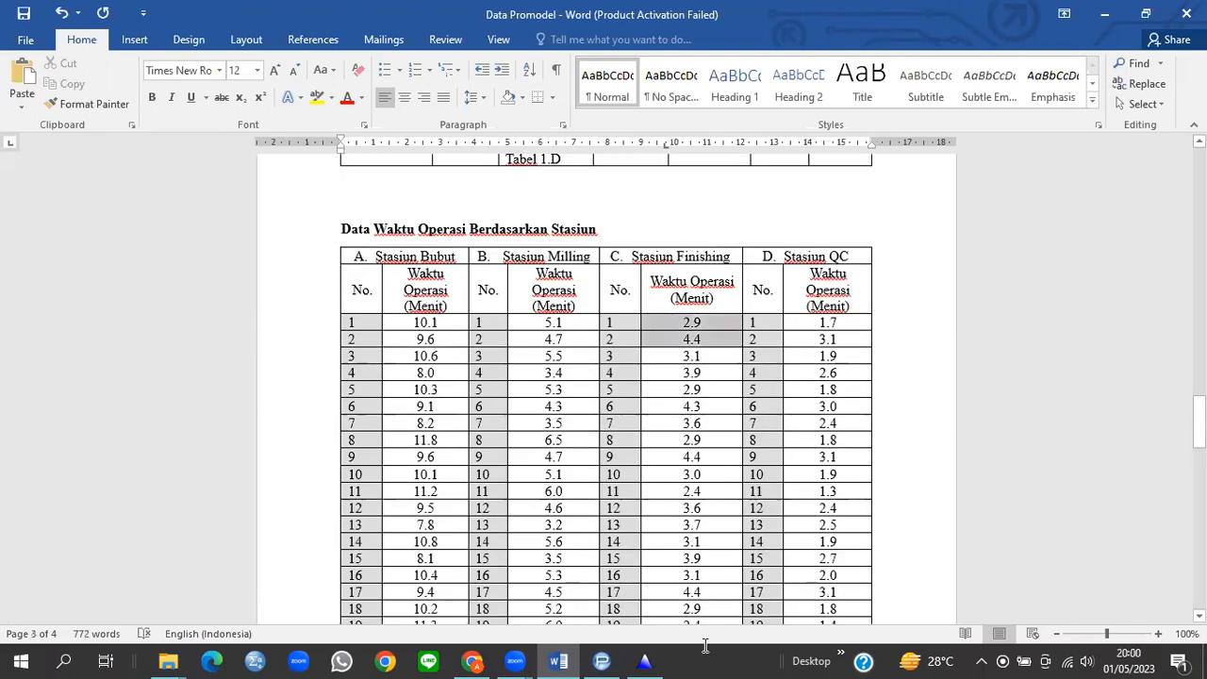
drag(705, 641, 557, 660)
click(557, 660)
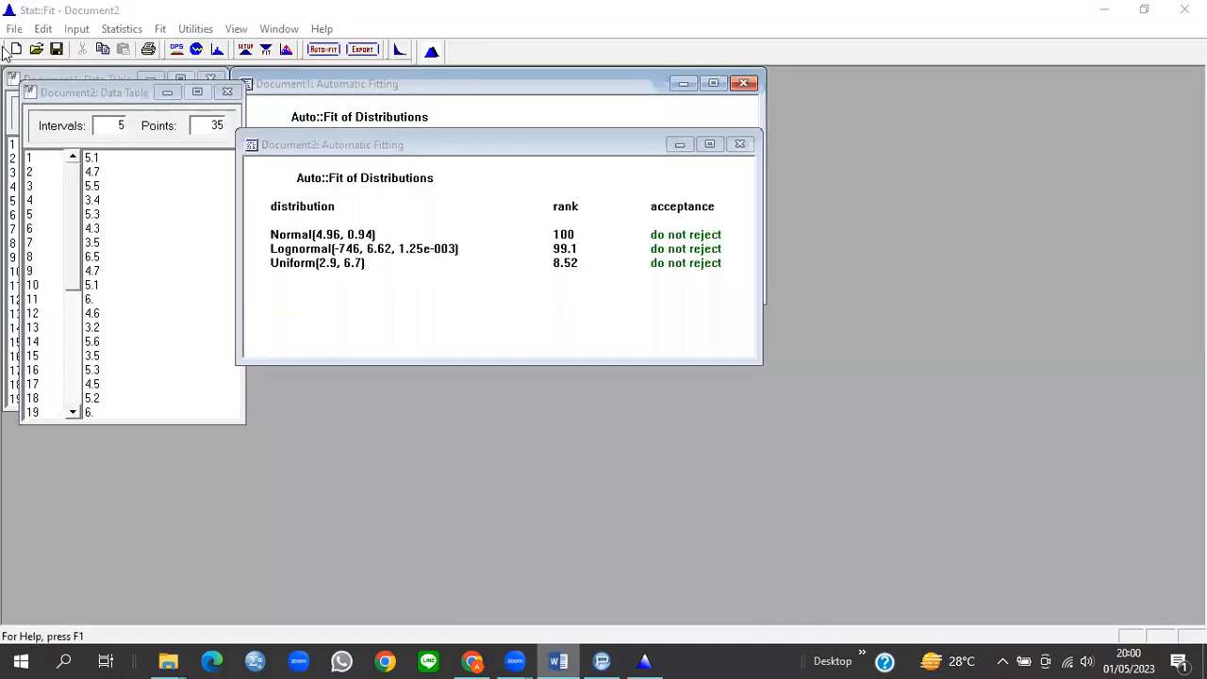
Step: Paste the 35 finishing times into a new document and select all four distributions in Fit Setup
key(ctrl+n)
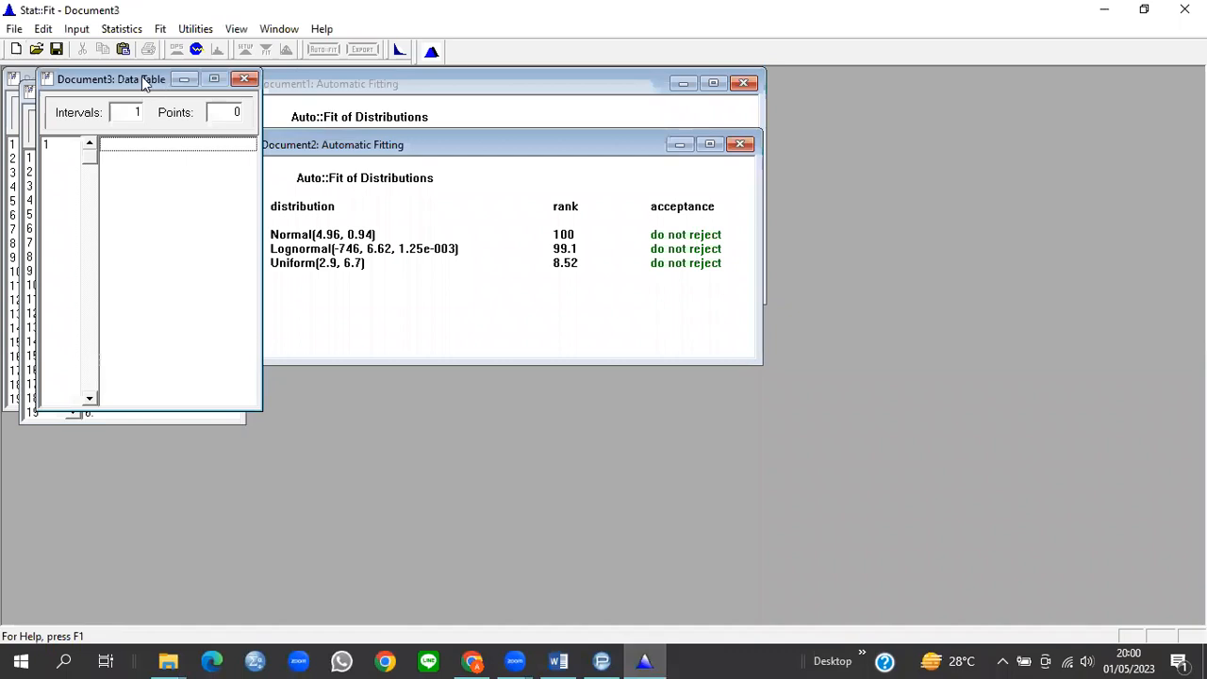
click(140, 219)
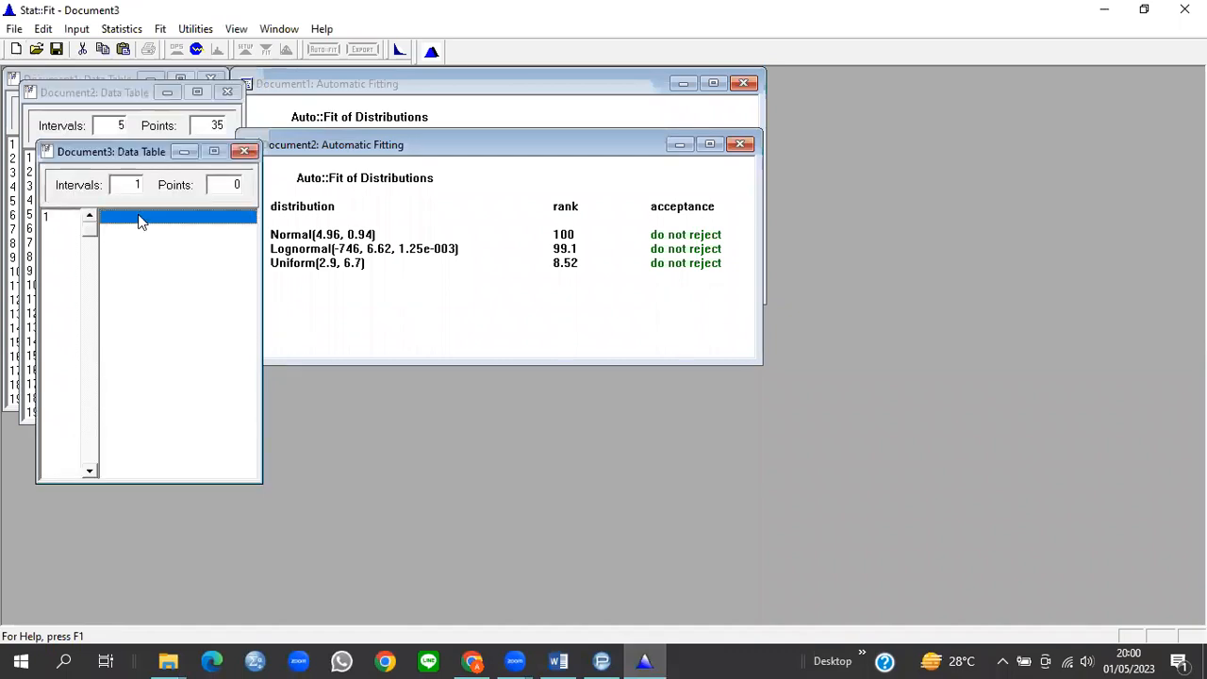
key(ctrl+v)
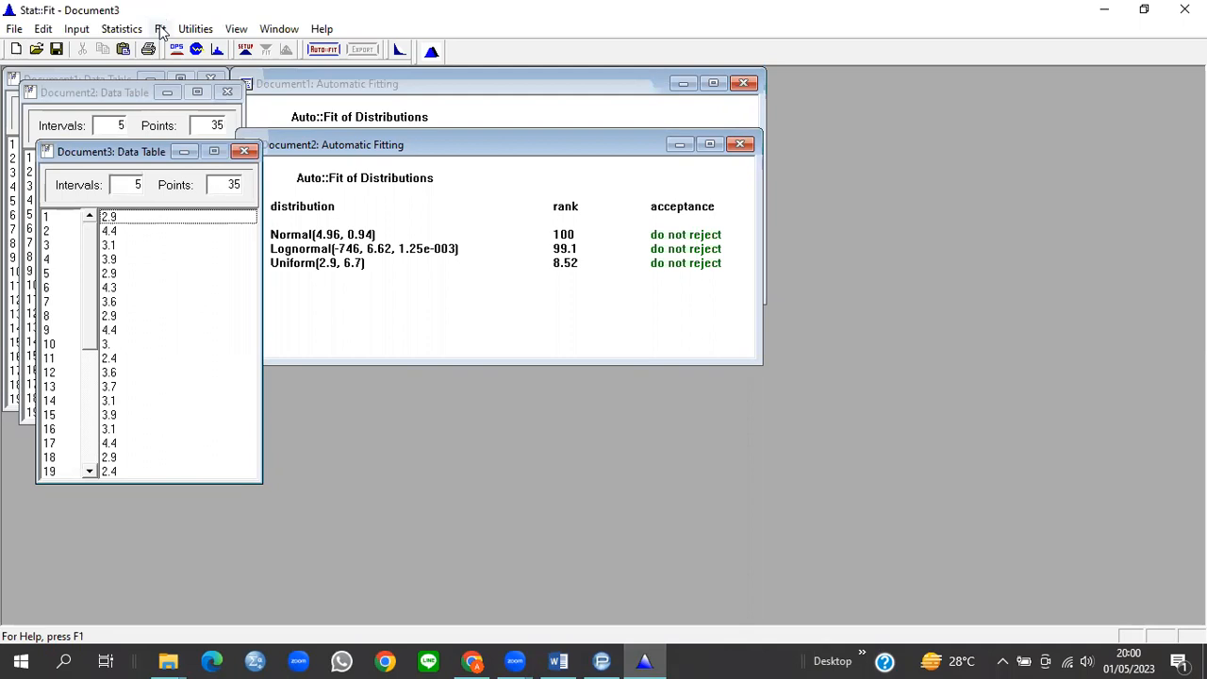
click(162, 30)
click(194, 50)
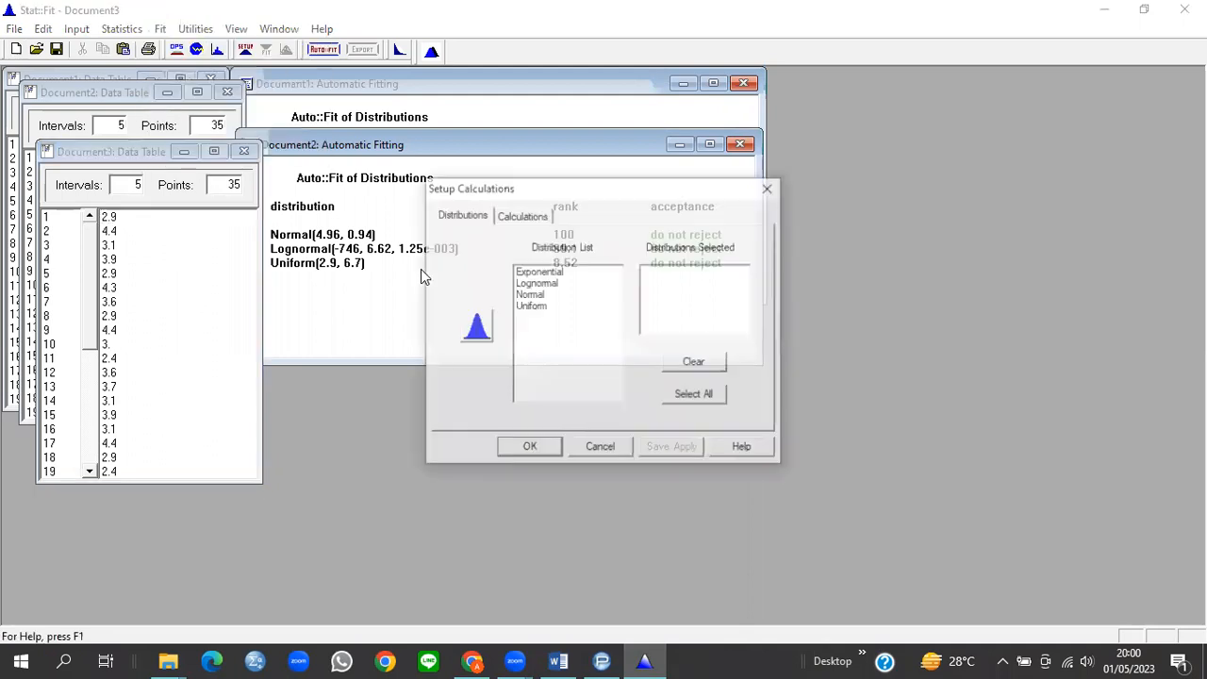
click(675, 396)
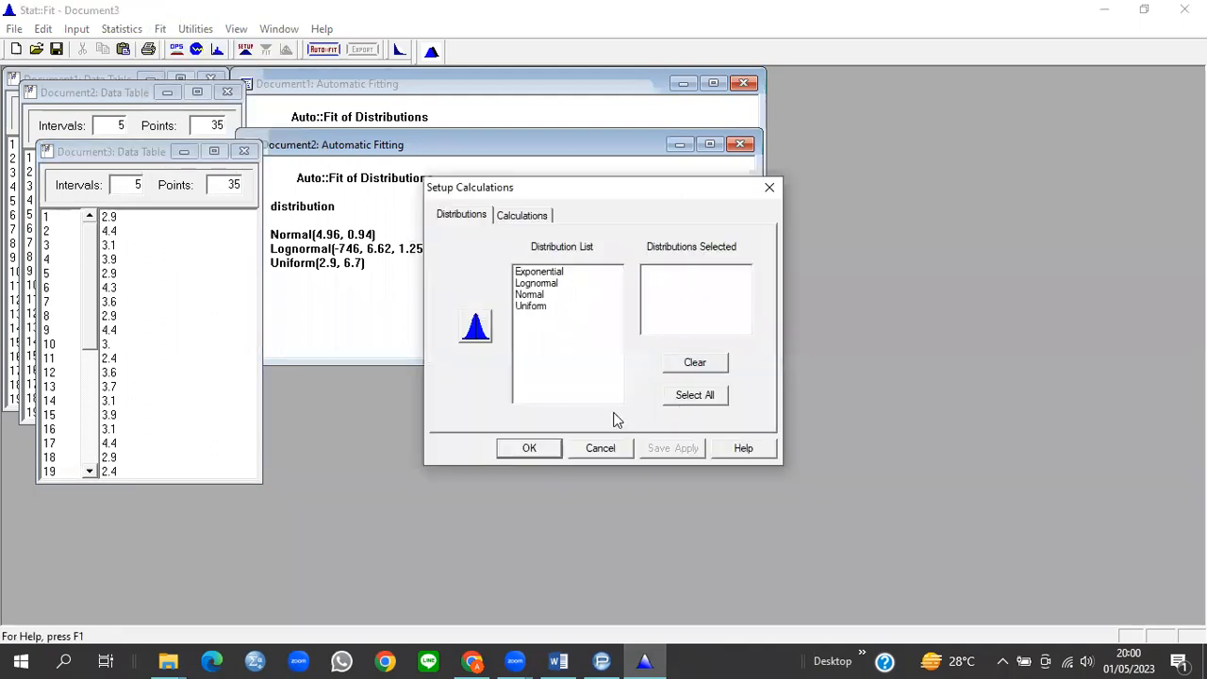
click(552, 452)
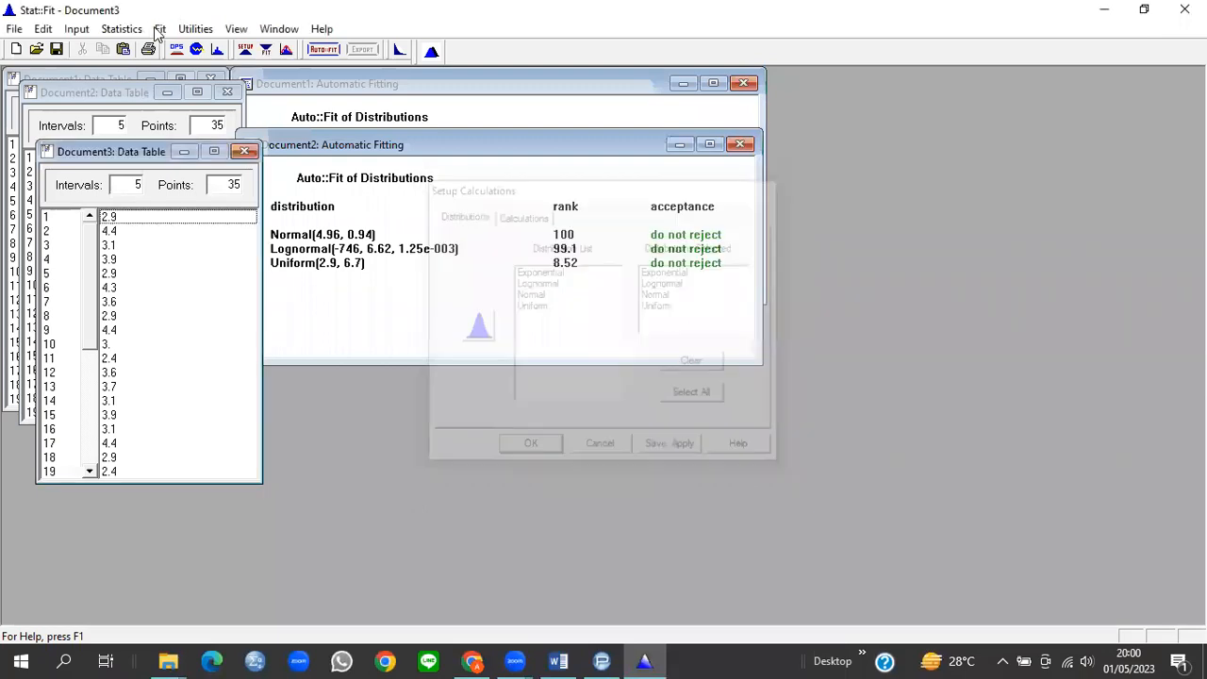
Step: Run an unbounded Auto::Fit ranking Lognormal(1.02, 0.69, 0.338) first, and widen the results window
click(160, 29)
click(207, 132)
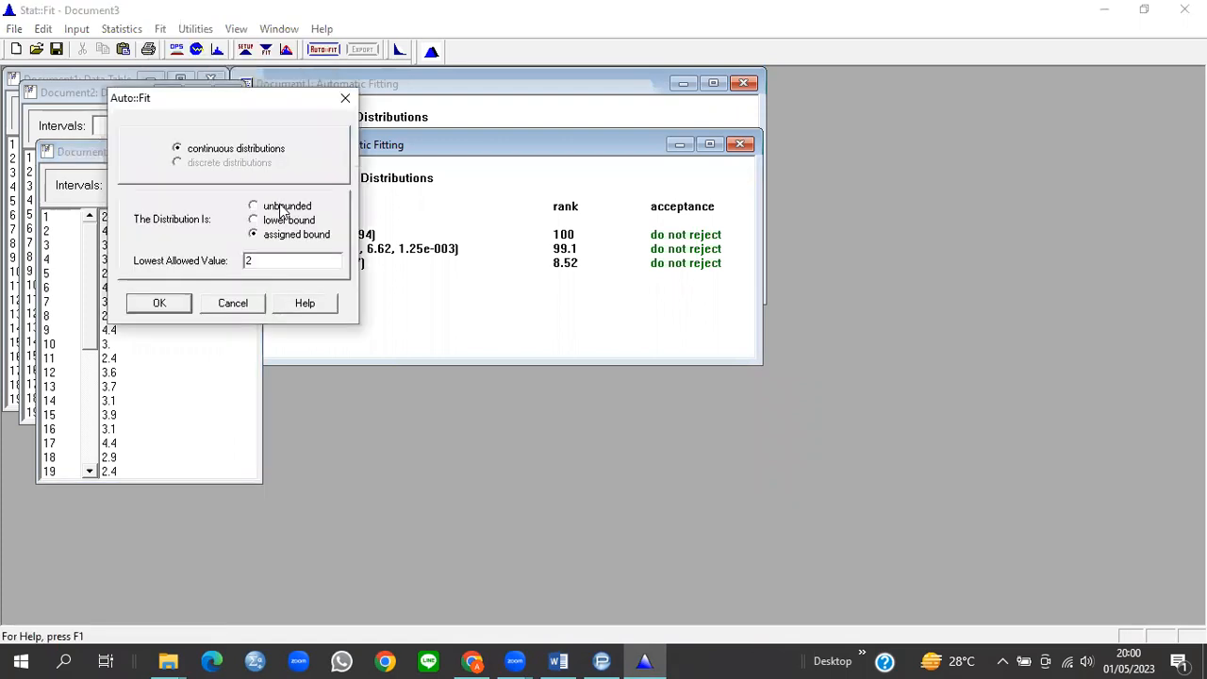
click(283, 211)
click(159, 310)
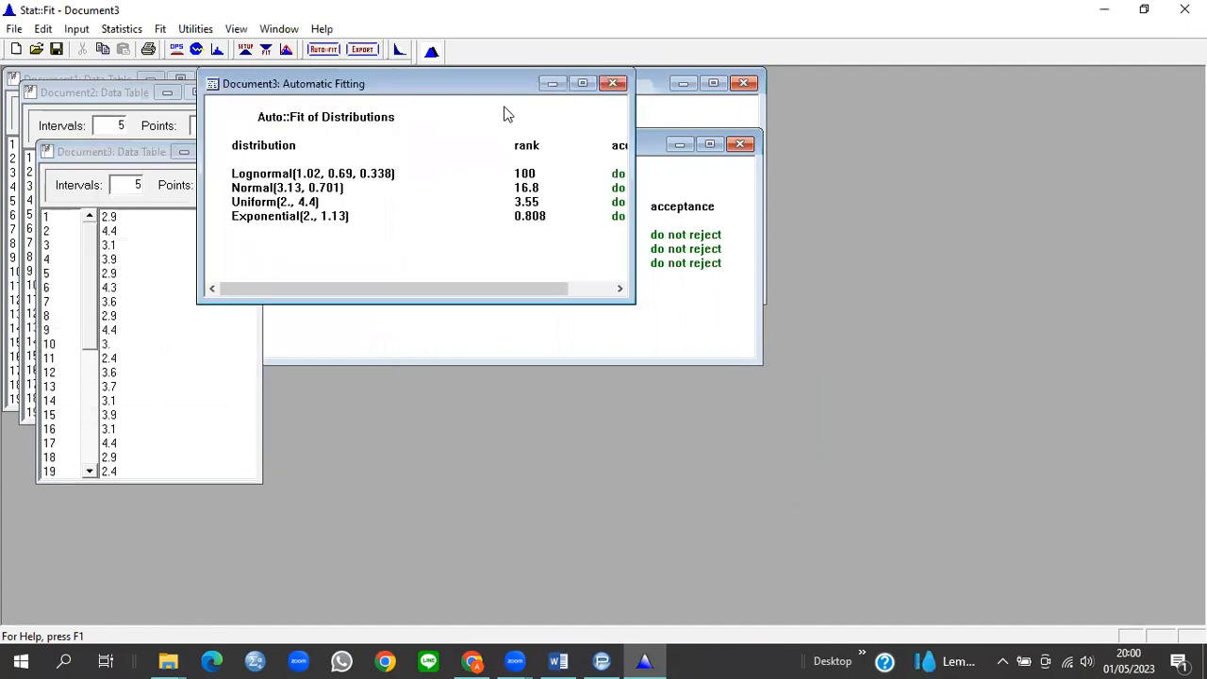
drag(707, 334, 781, 337)
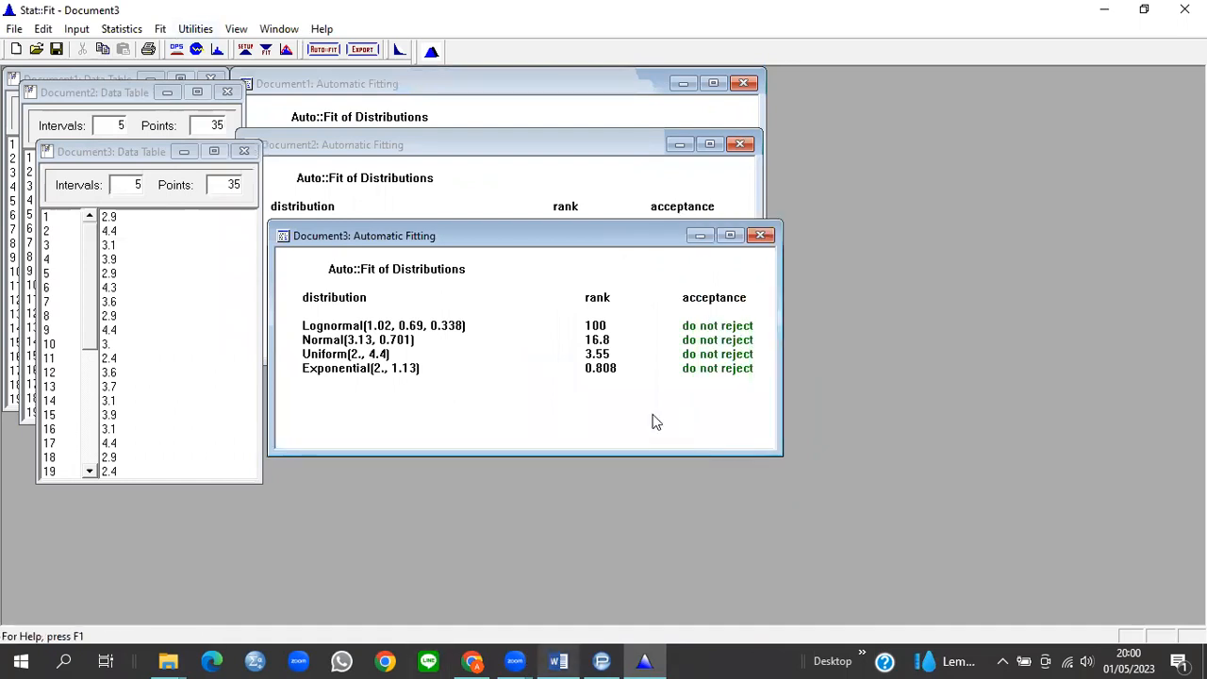
key(alt+Tab)
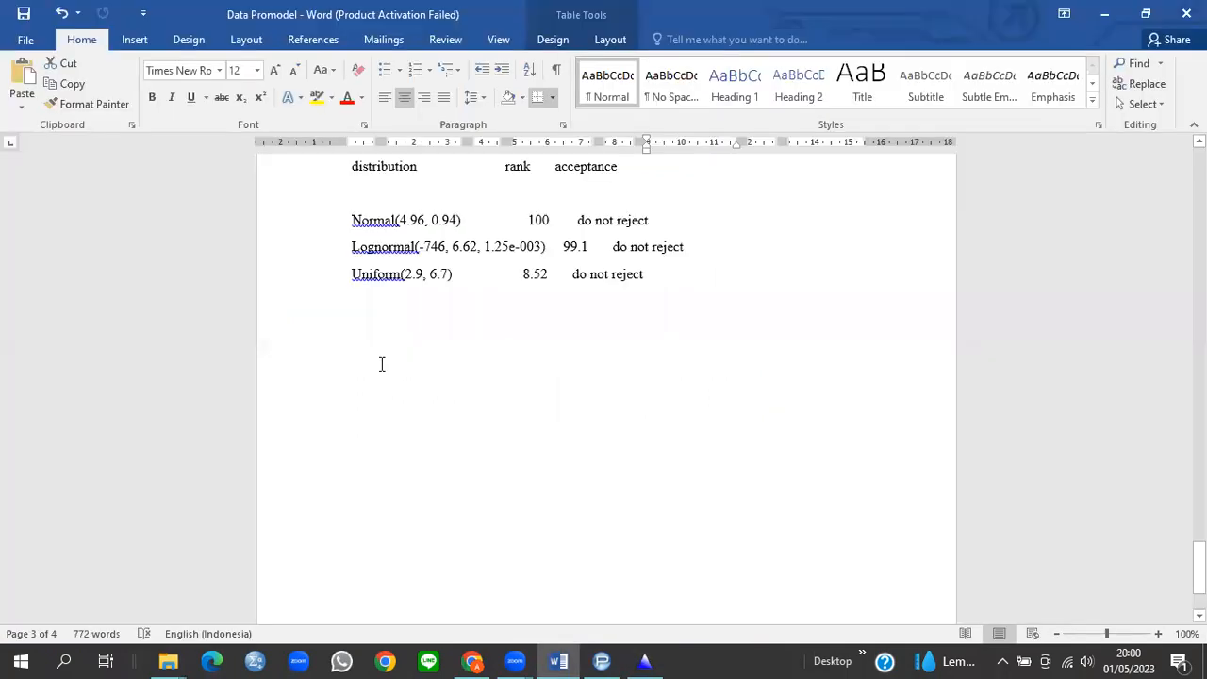
Step: Paste the finishing fit results into the report under the heading 'Auto::Fit of Distributions 1.C'
click(348, 324)
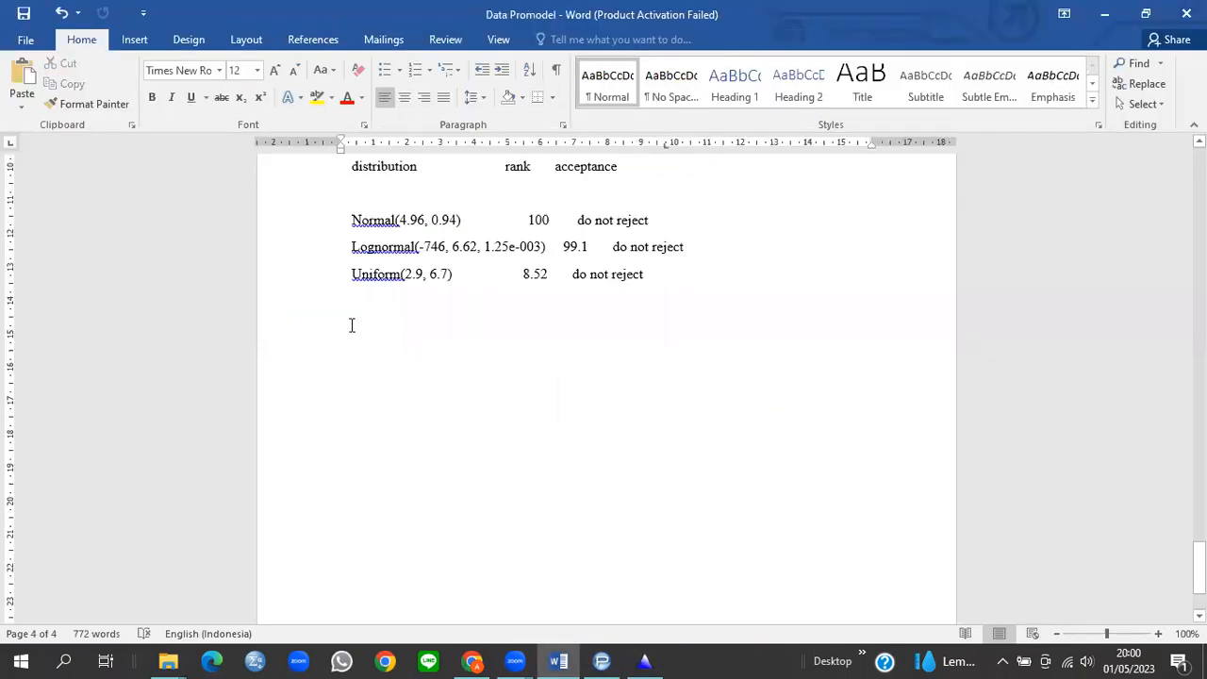
text(Auto::Fit of Distributions  distribution	rank	acceptance  Lognormal(1.02, 0.69, 0.338)	100	do not reject Normal(3.13, 0.701)	16.8	do not reject Uniform(2., 4.4)	3.55	do not reject Exponential(2., 1.13)	0.808	do not reject)
click(508, 328)
text(1.)
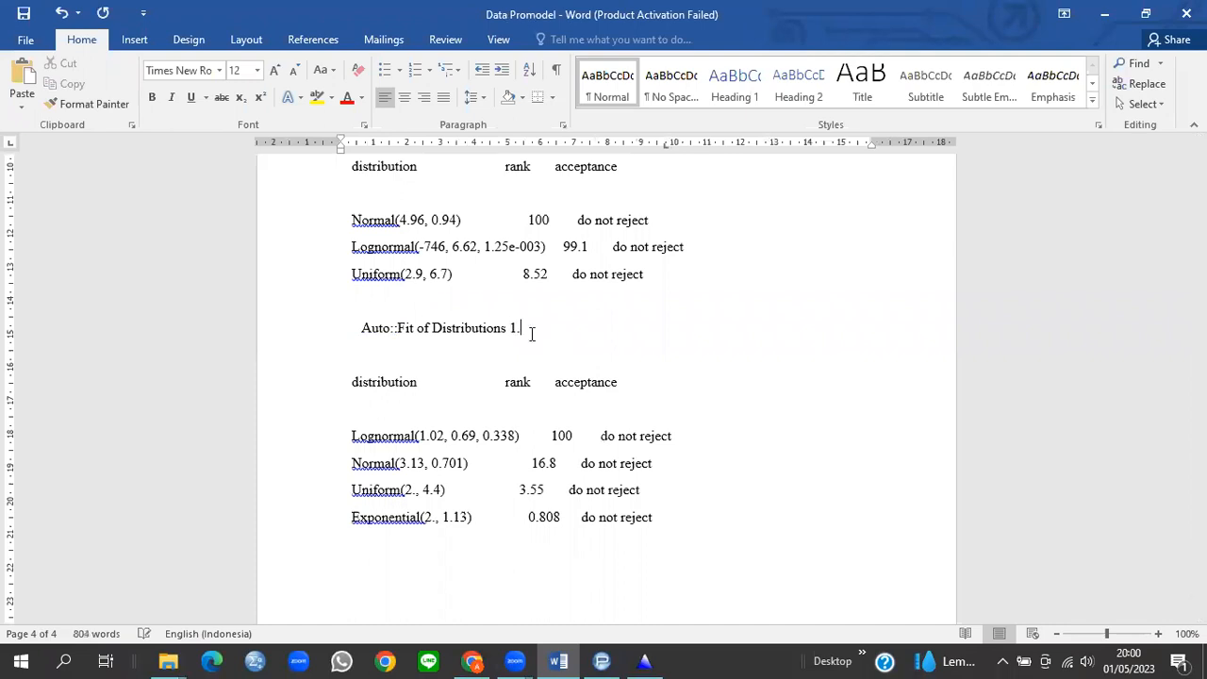
text(C)
Step: Select and copy the last operation-time column's values in the Word table
scroll(532, 333, up, 5)
scroll(797, 227, up, 7)
drag(802, 218, 835, 564)
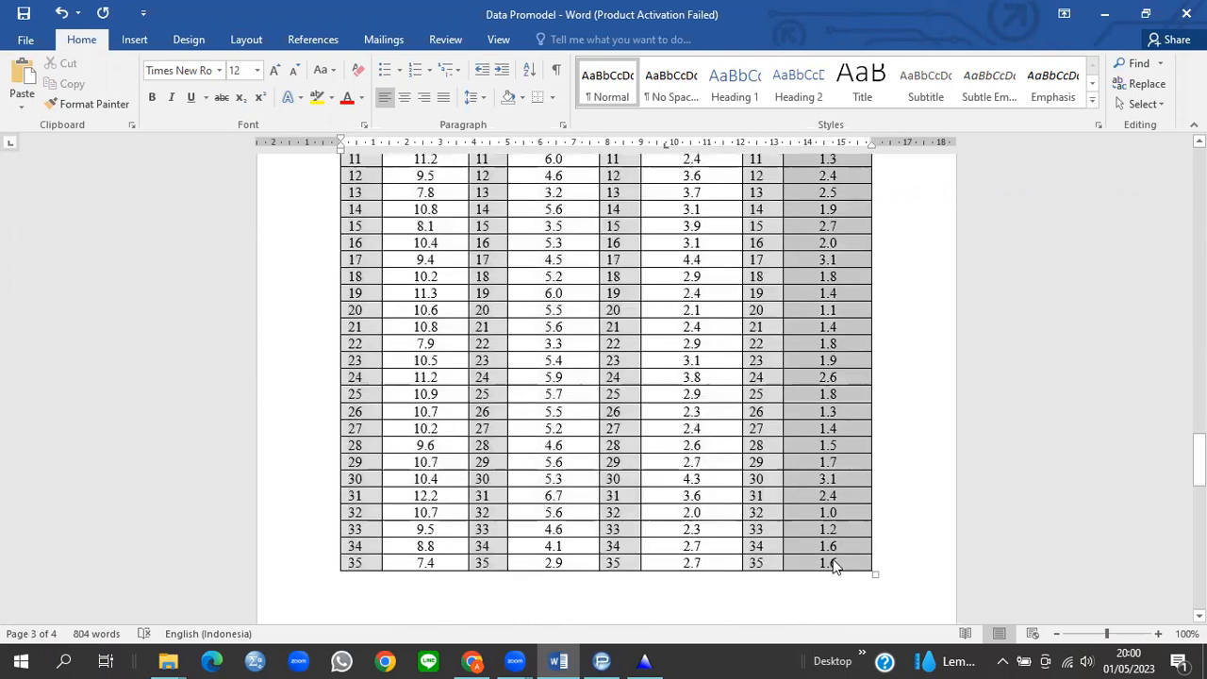
click(230, 162)
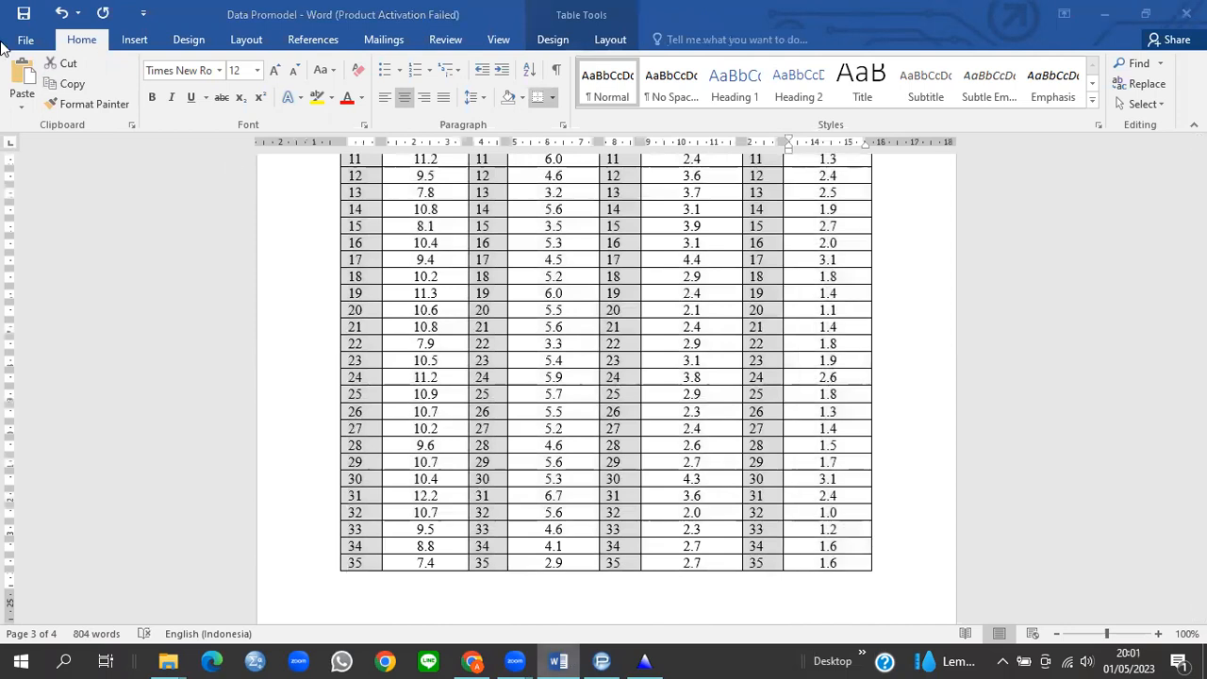
key(alt+Tab)
Step: Paste the 35 QC times into the new data table and include all four distributions in Fit Setup
drag(138, 95, 153, 226)
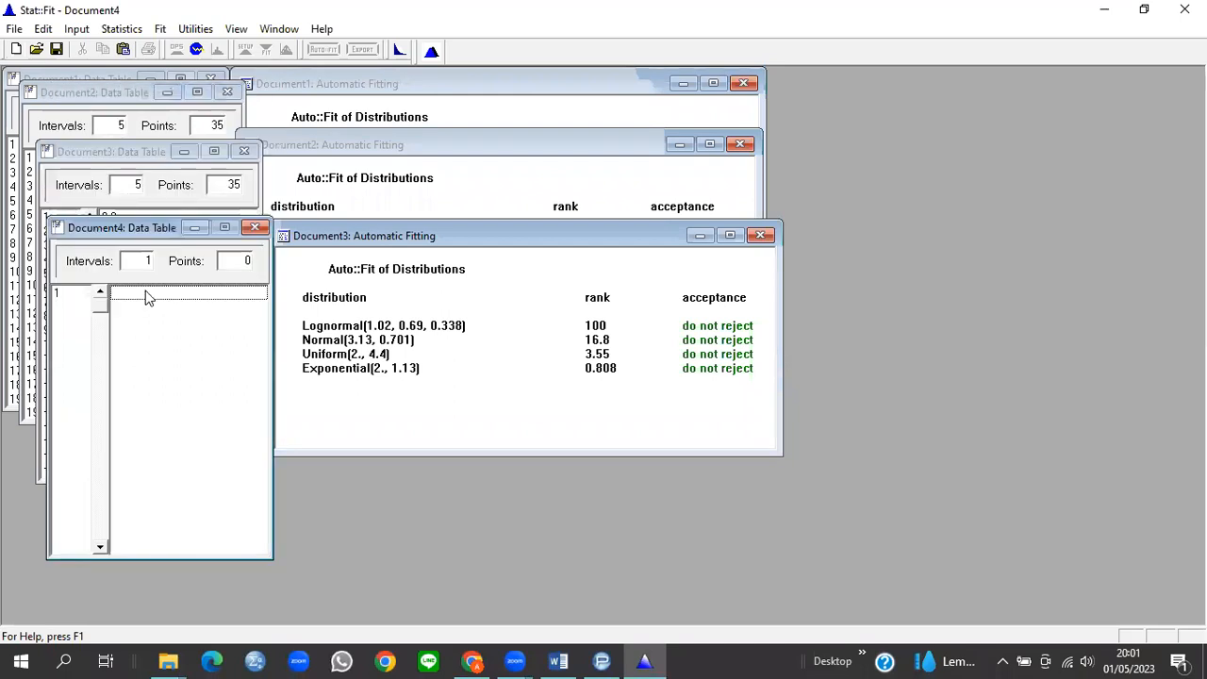
key(ctrl+v)
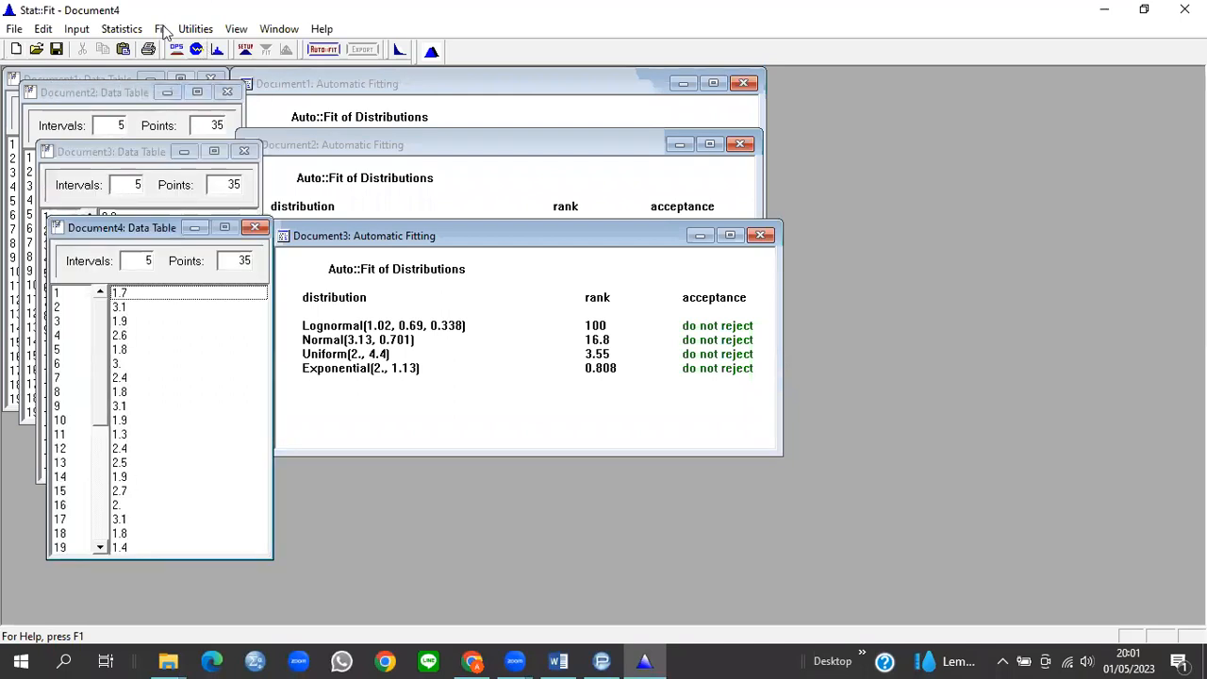
click(161, 29)
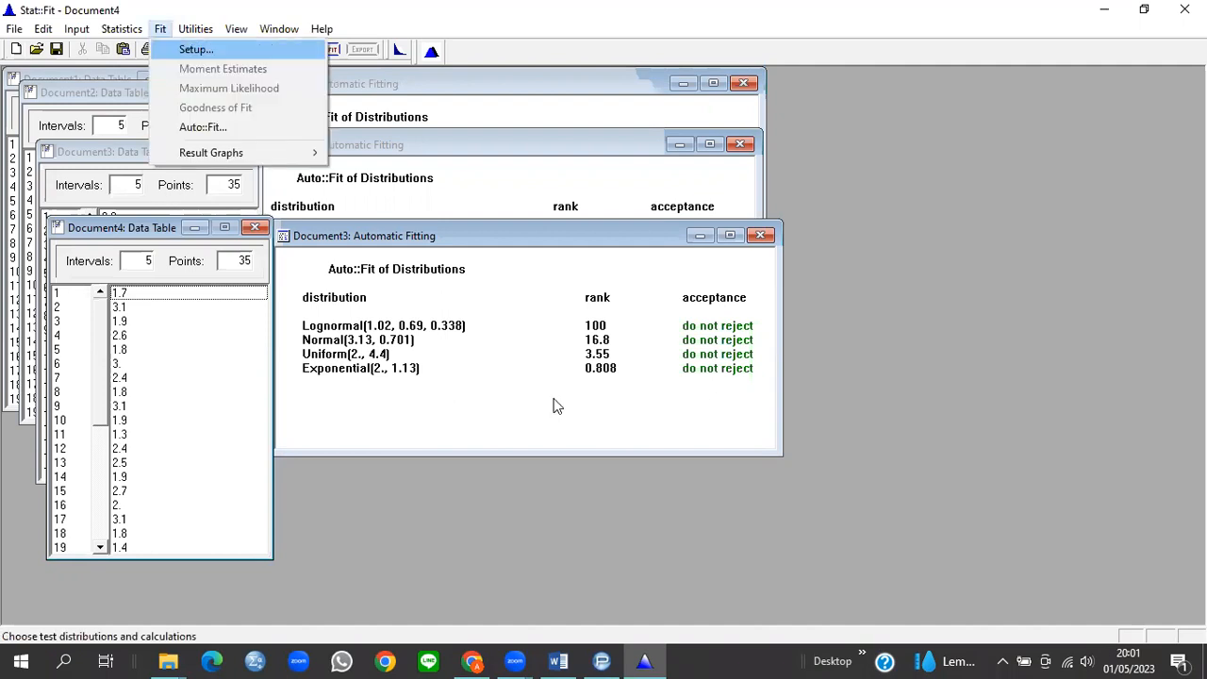
key(Return)
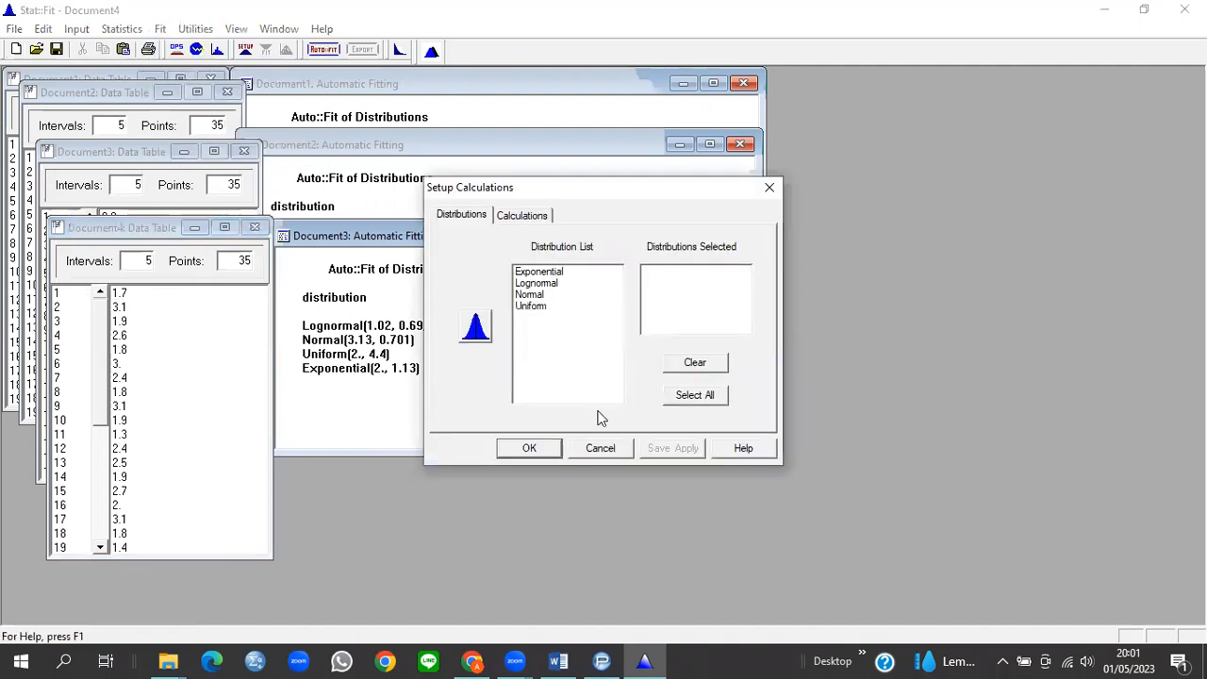
click(529, 448)
Step: Run an unbounded Auto::Fit ranking Lognormal(0.19, 0.531, 0.347) first, and widen the results window
click(156, 29)
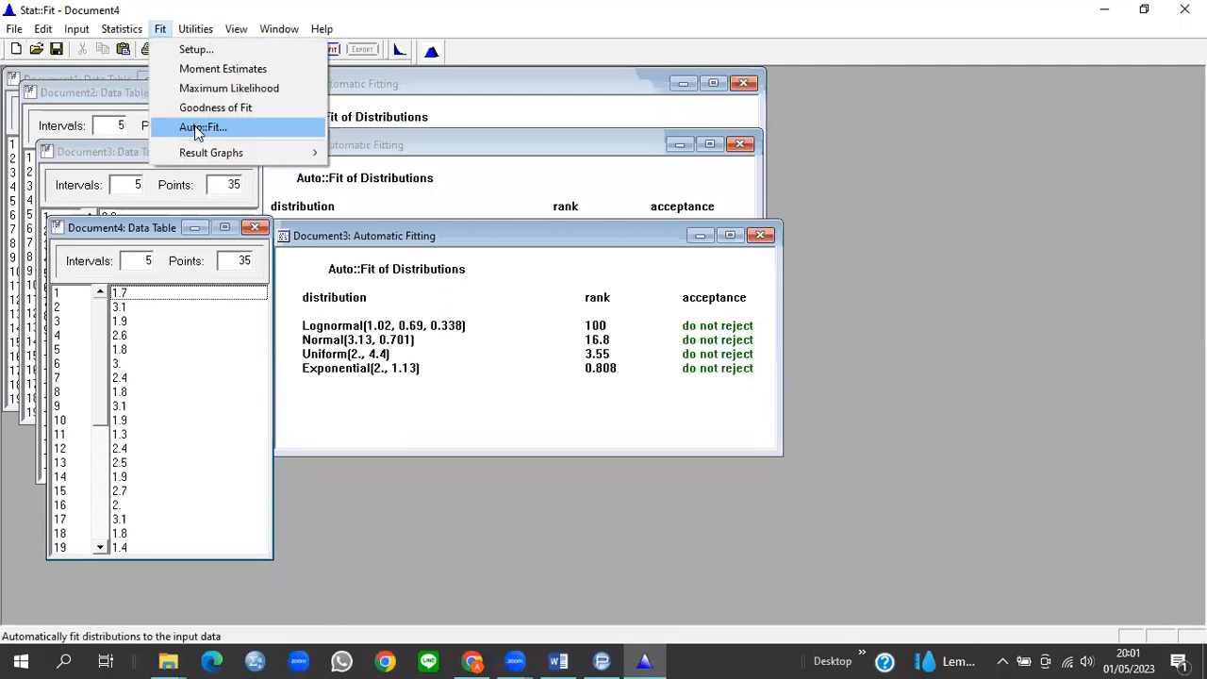
key(Return)
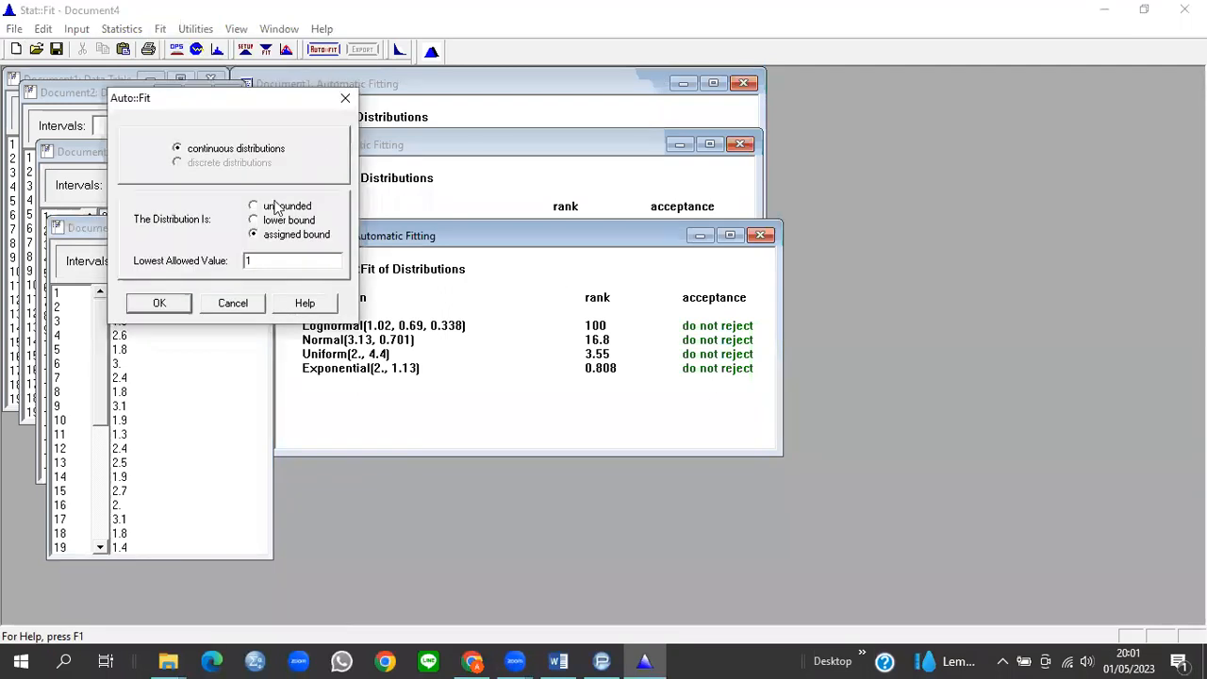
click(256, 205)
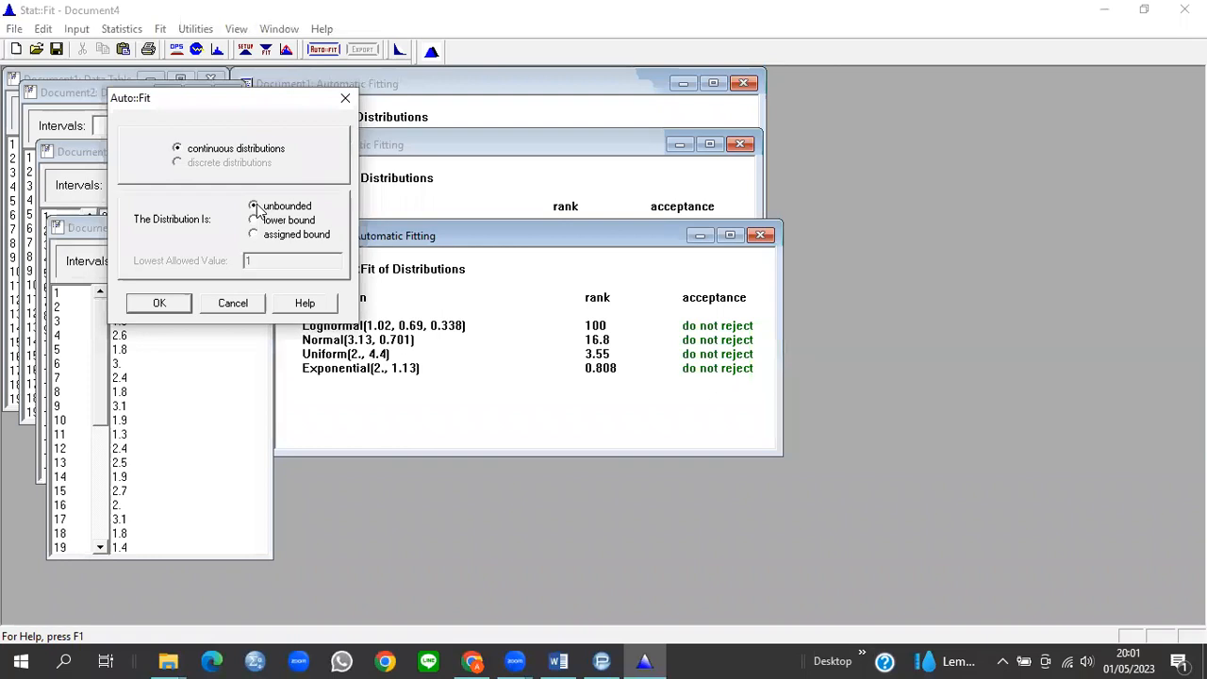
click(159, 304)
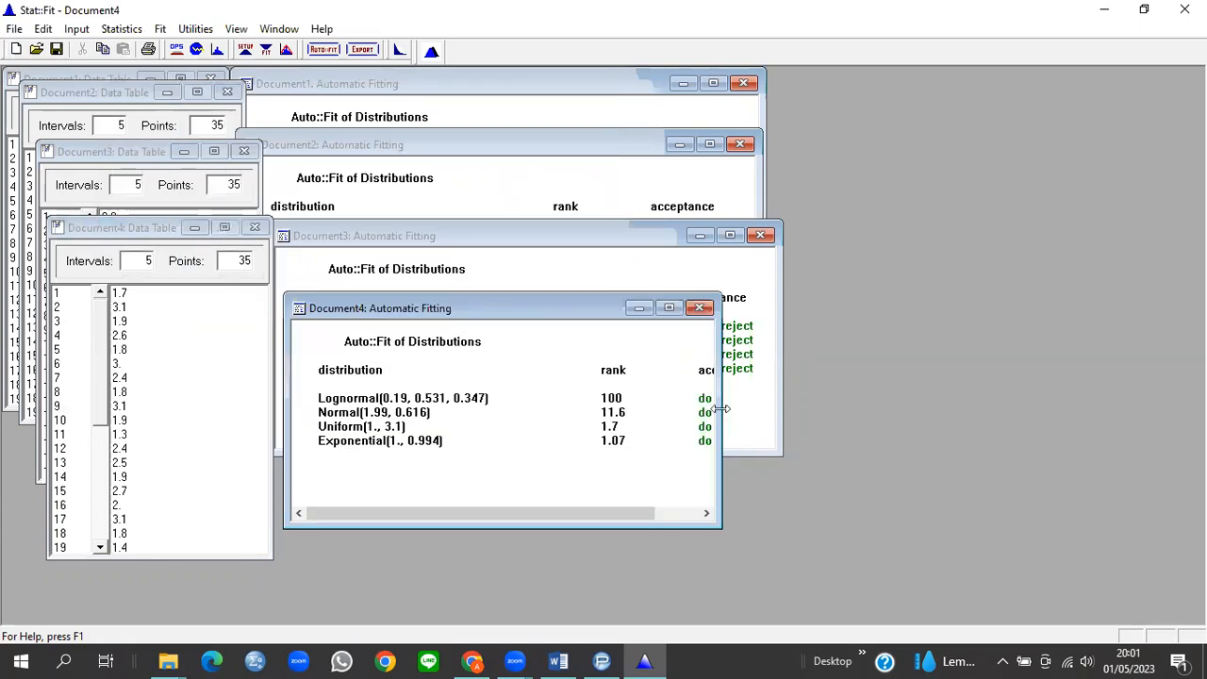
drag(722, 408, 803, 417)
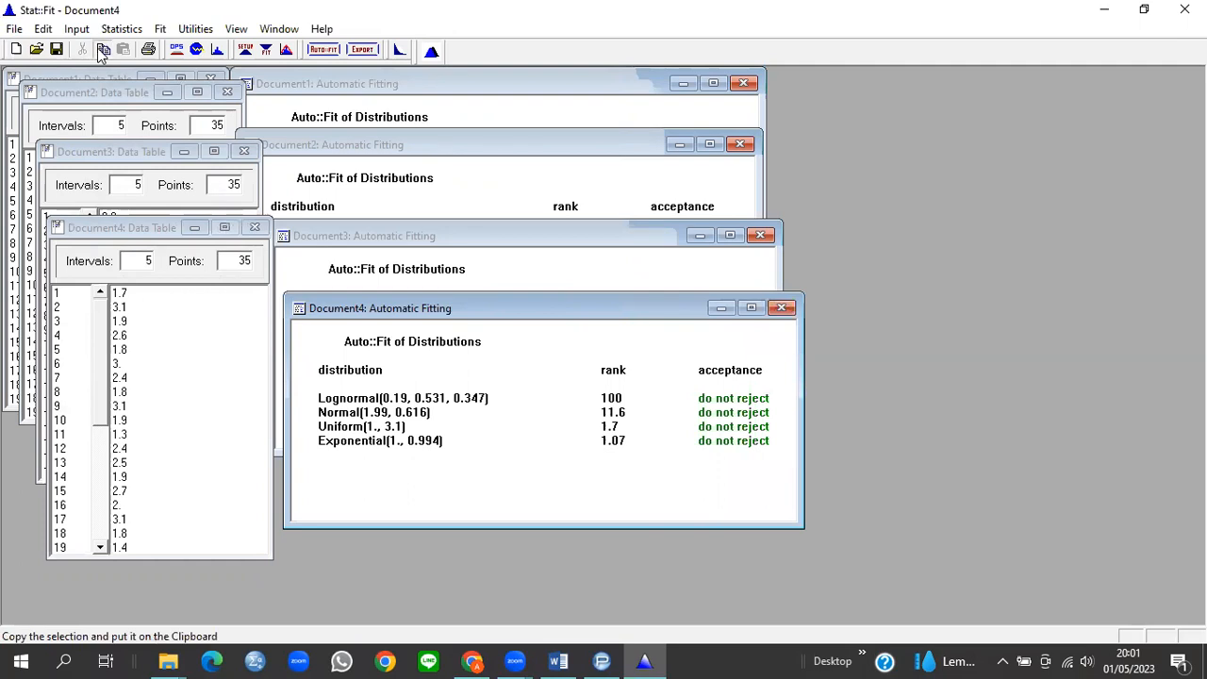
click(559, 654)
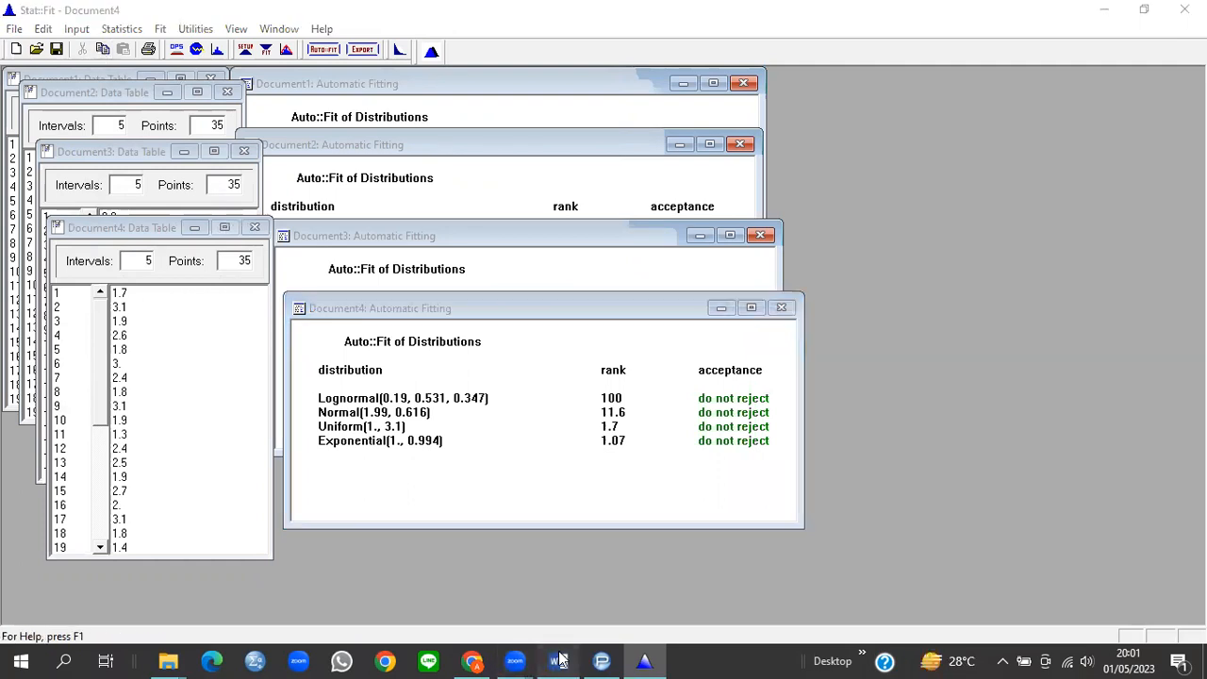
Step: Paste the QC fit results below the Exponential row under 'Auto::Fit of Distributions 1.D', then return to ProModel
scroll(629, 457, down, 12)
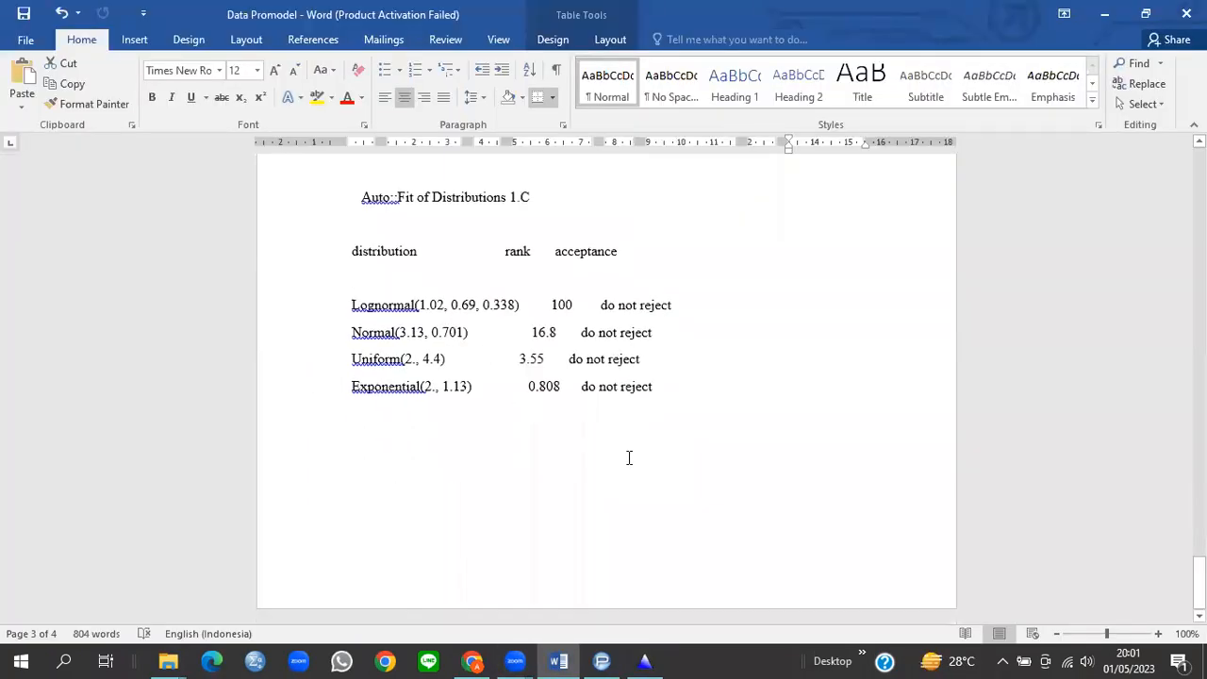
click(381, 426)
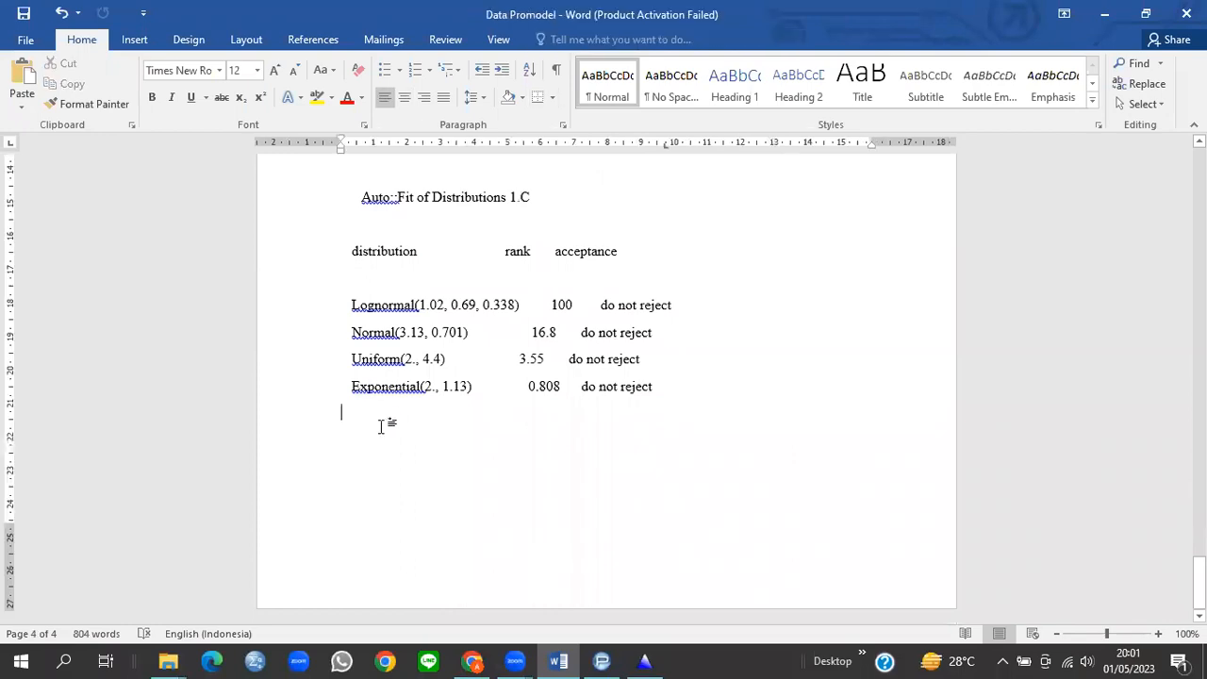
key(ctrl+v)
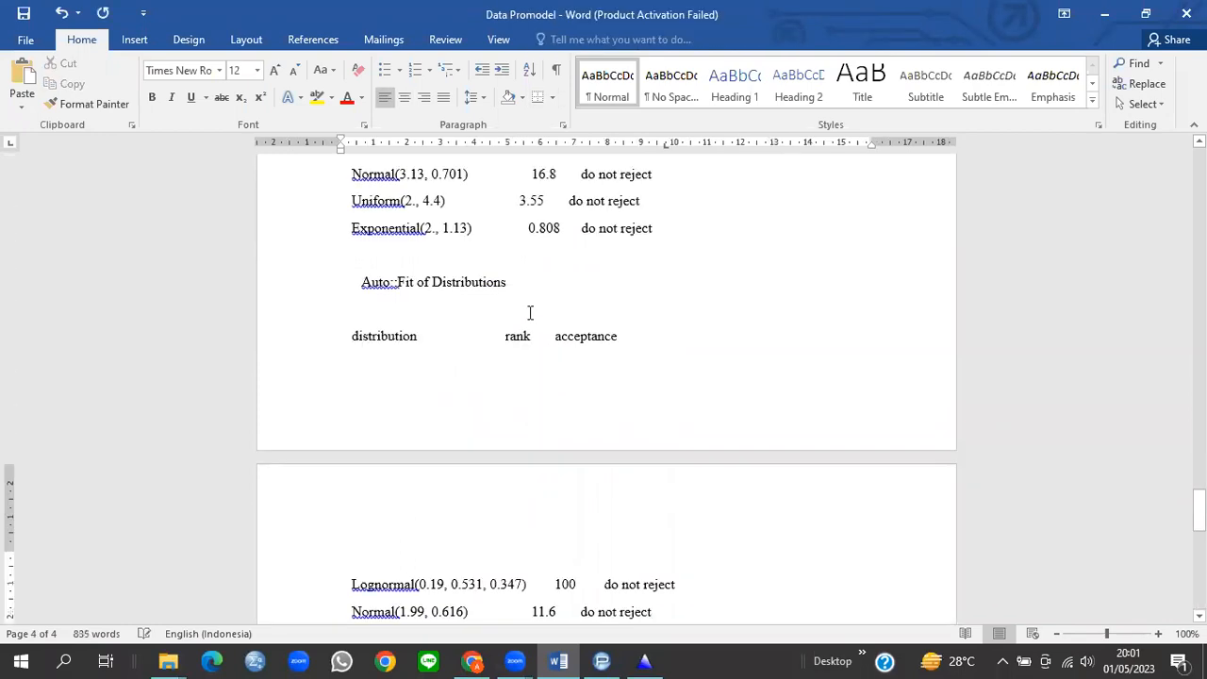
text(1)
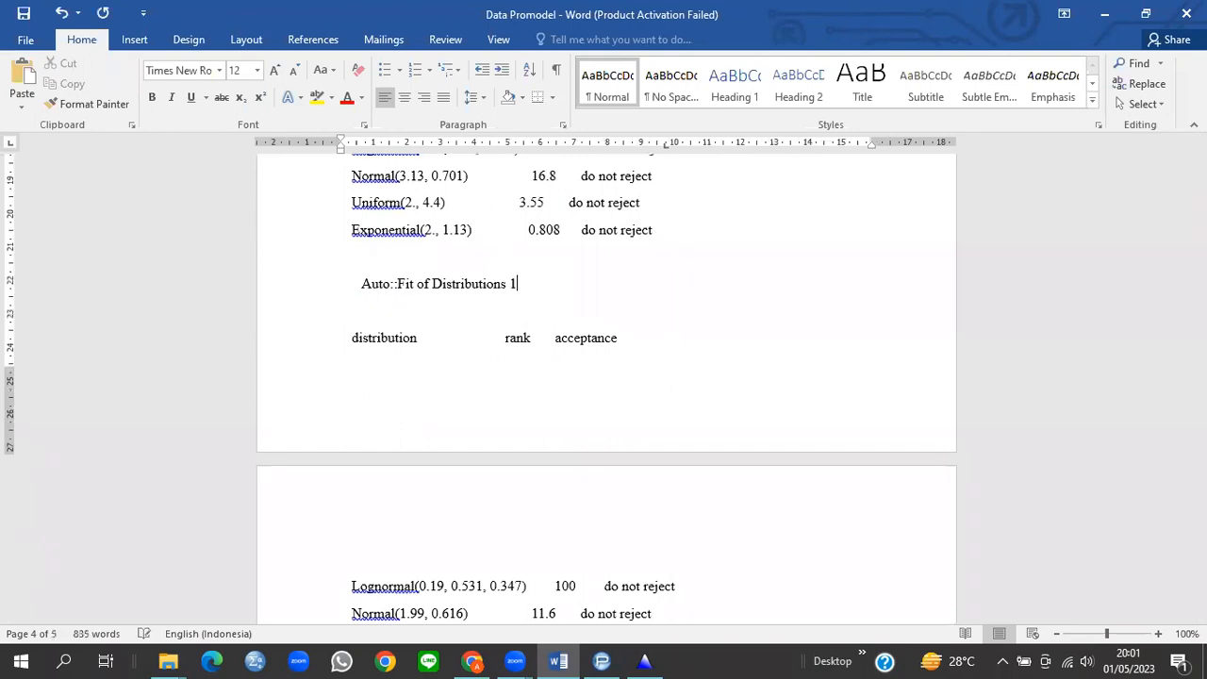
text(.D)
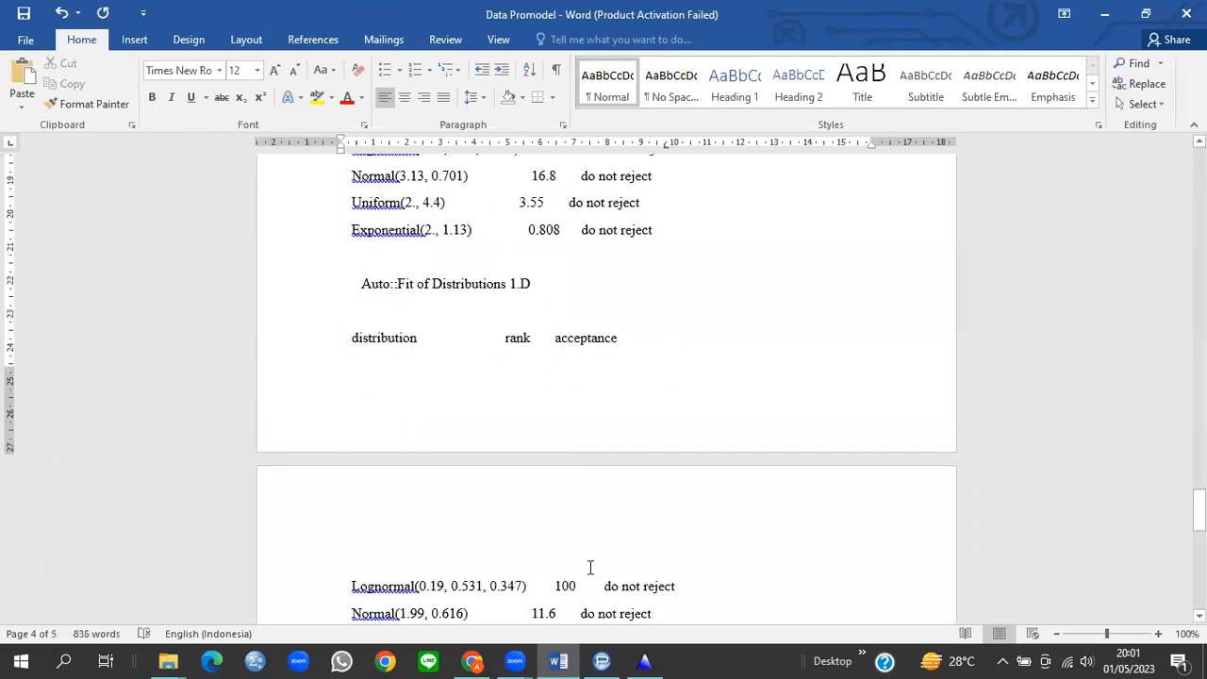
mouse_move(560, 658)
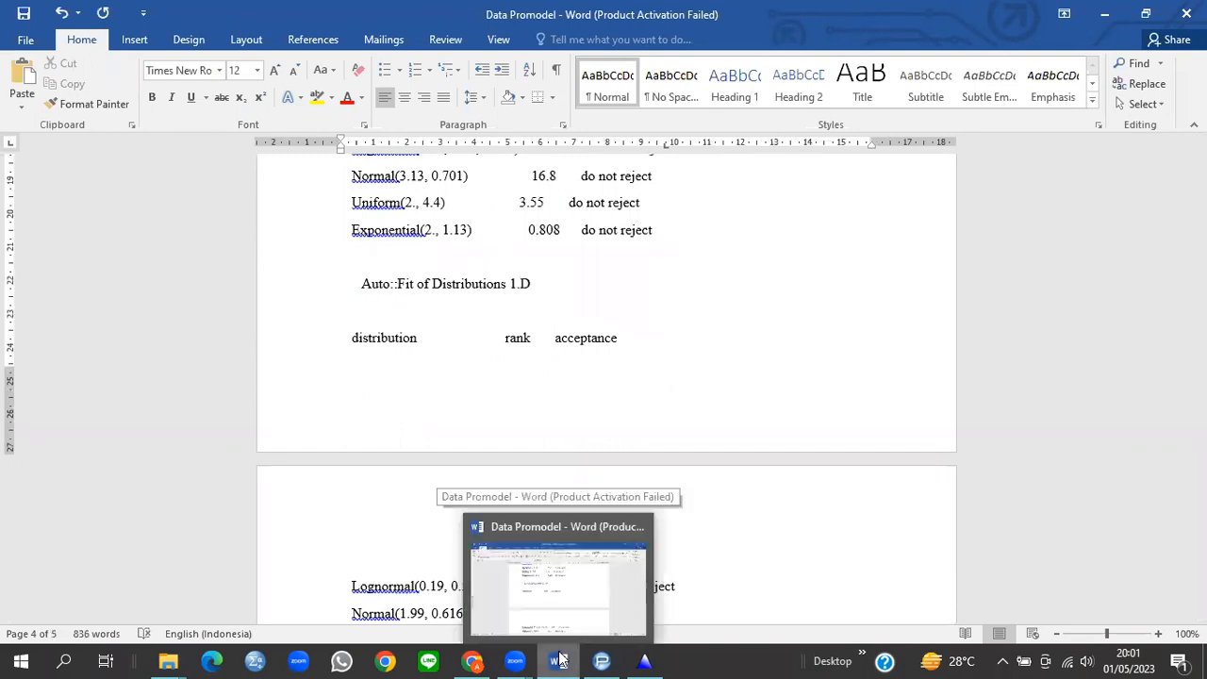
click(560, 658)
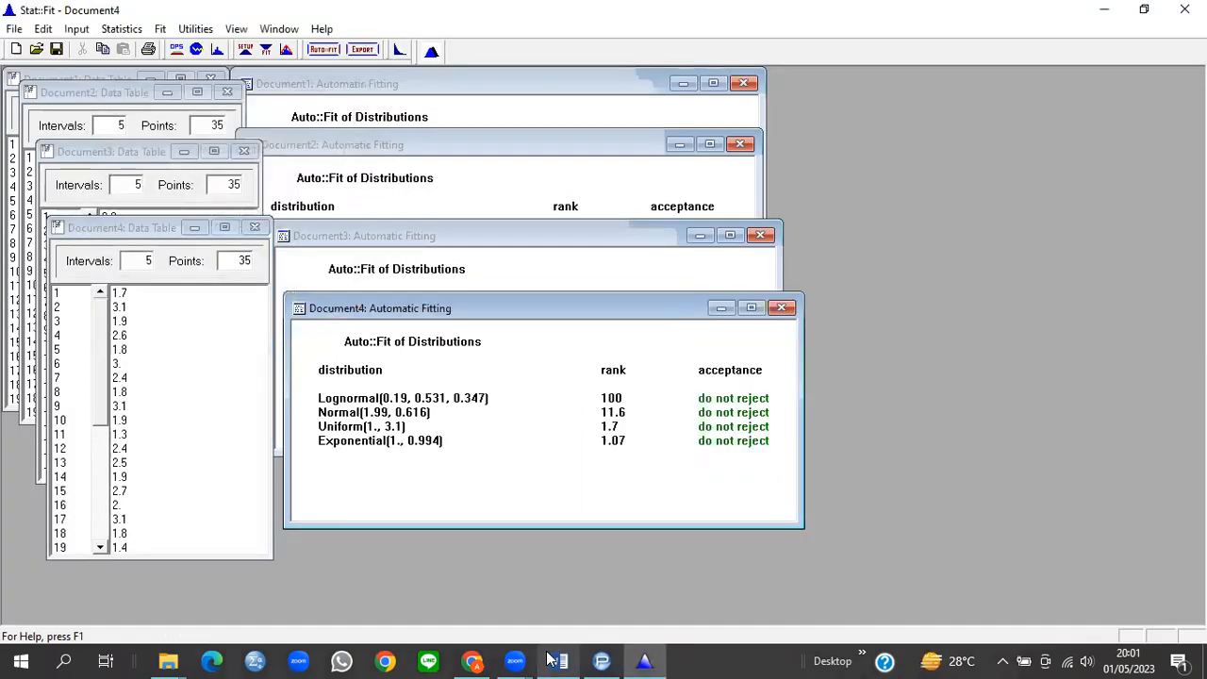
click(600, 659)
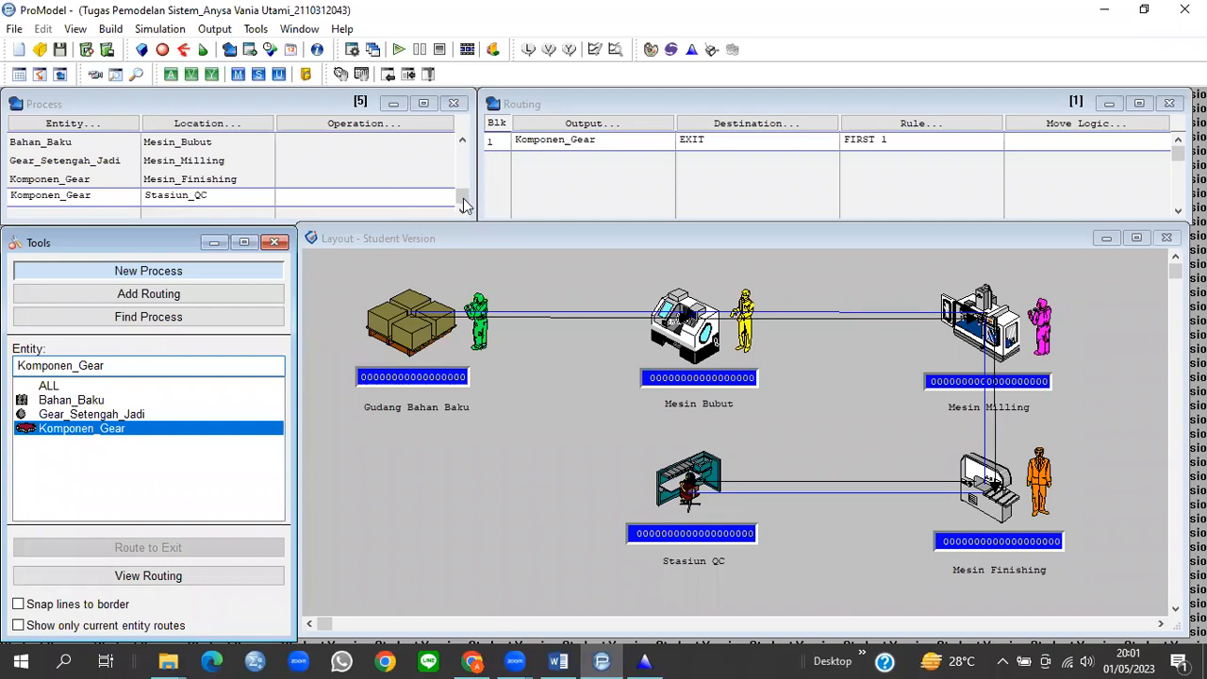
Step: Set the Bahan_Baku operation at Mesin_Bubut to Wait N(9.95, 1.17) from the Word report
drag(464, 205, 461, 131)
click(560, 660)
scroll(530, 309, up, 10)
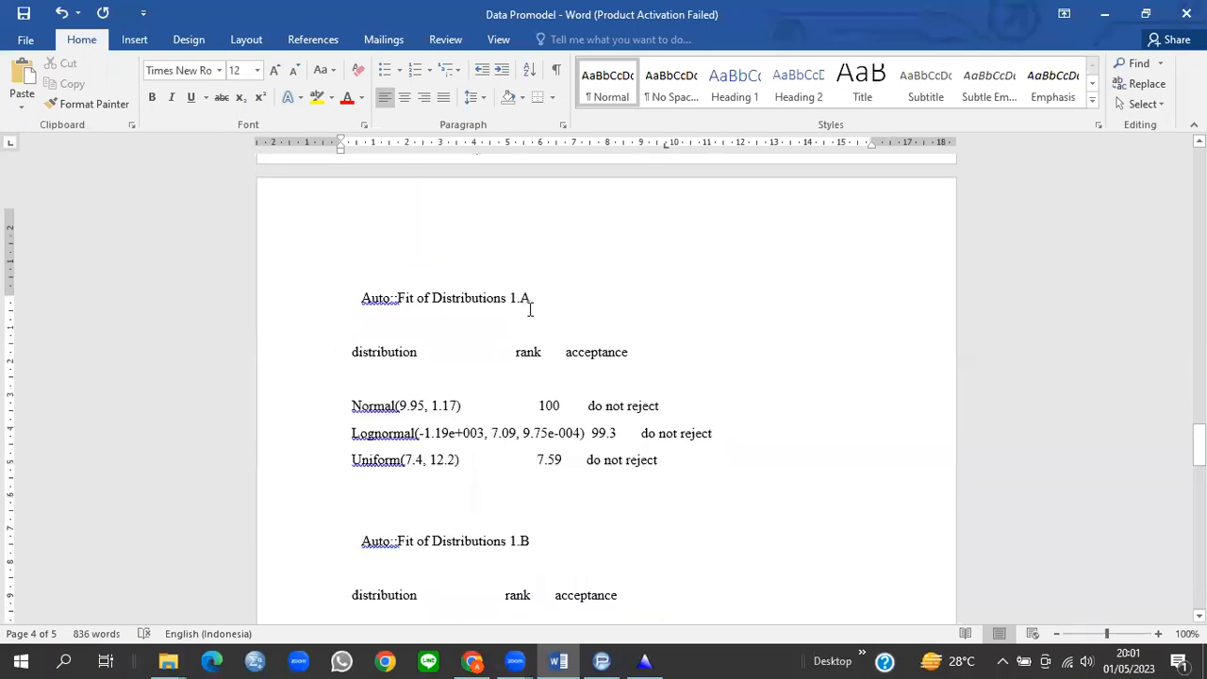
scroll(349, 400, down, 2)
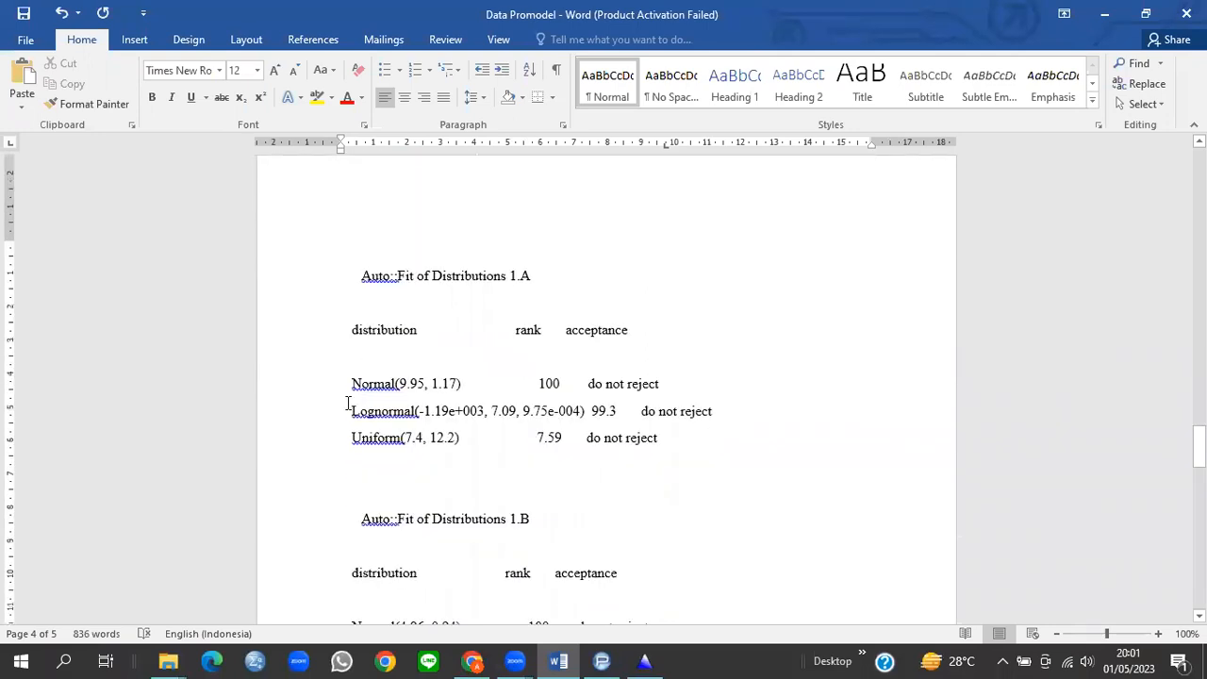
shift+click(458, 384)
key(ctrl+c)
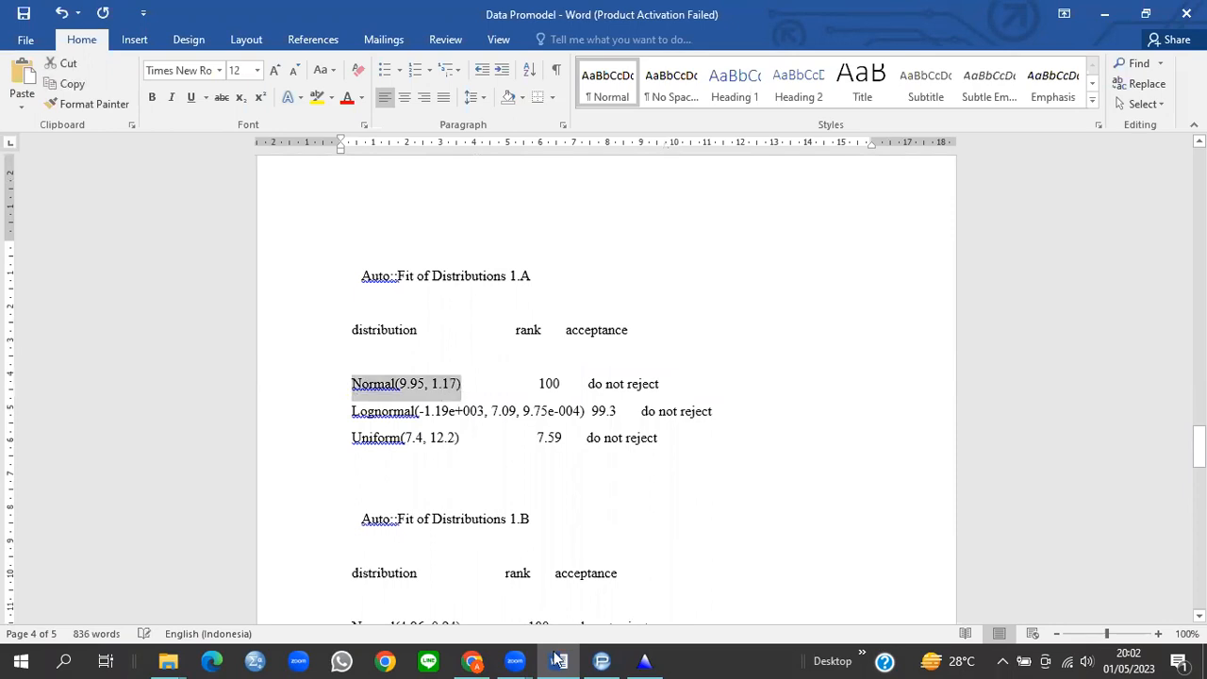
key(alt+Tab)
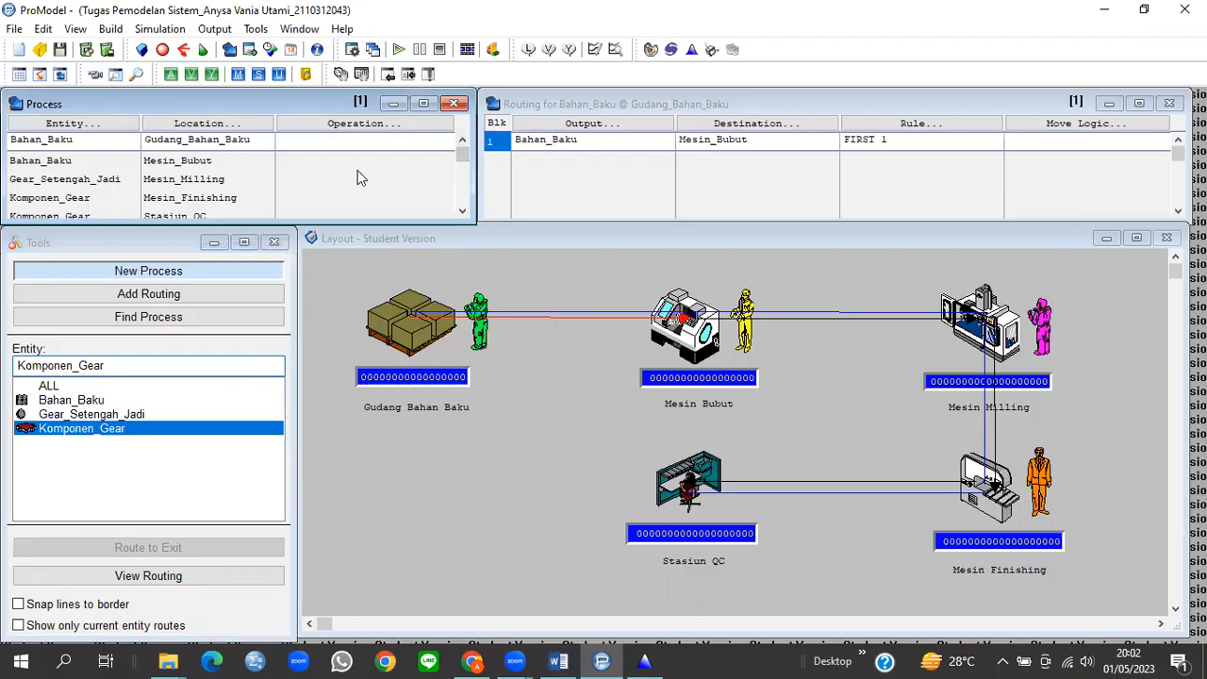
click(315, 160)
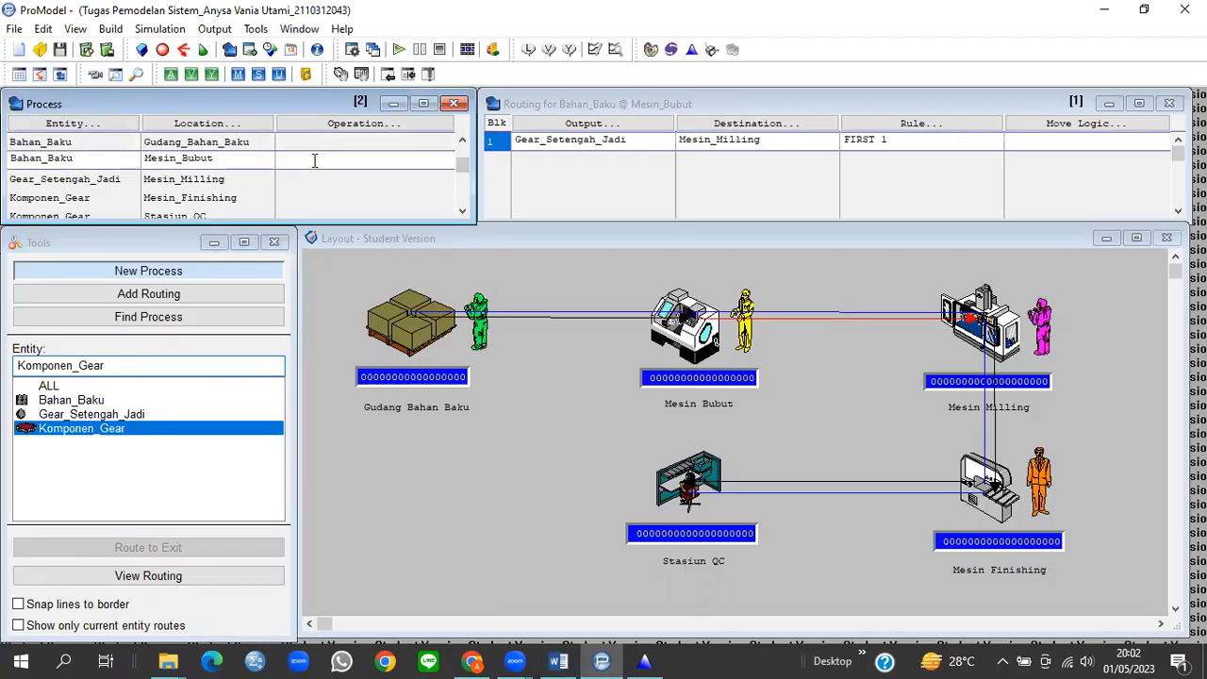
key(ctrl+v)
drag(316, 160, 280, 160)
text(Wait N)
Step: Copy Normal(4.96, 0.94) from Word into the Mesin_Milling operation and change it to Wait N(4.96, 0.94)
click(294, 185)
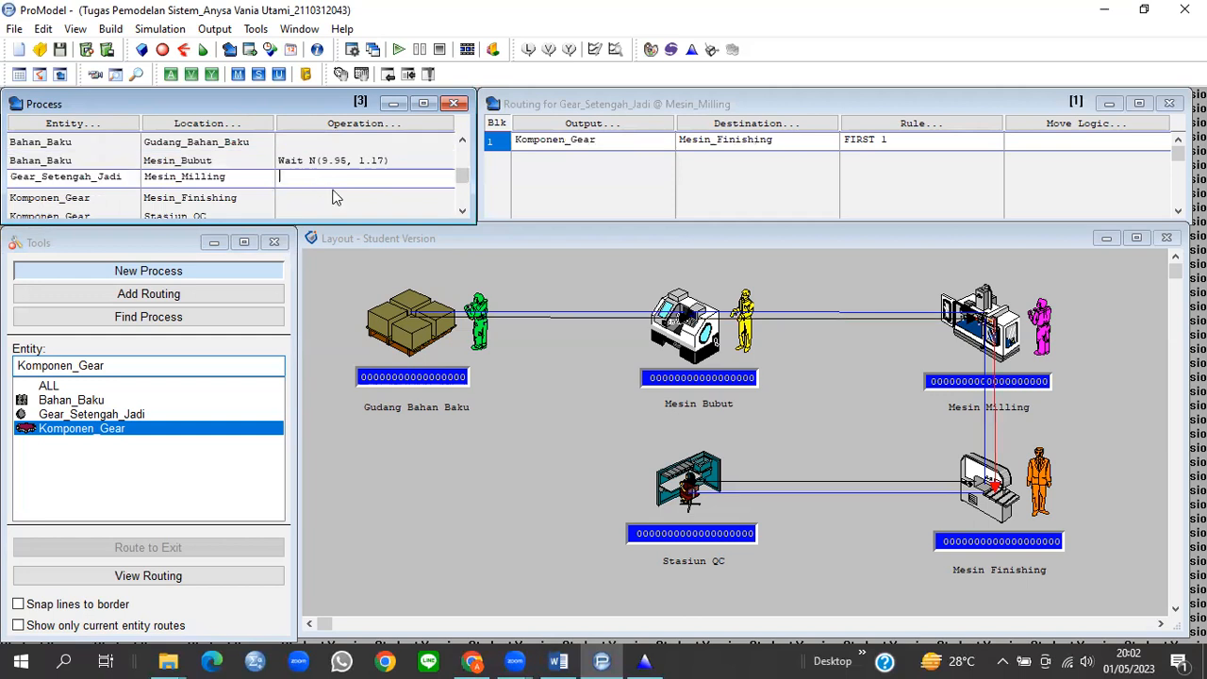
mouse_move(558, 660)
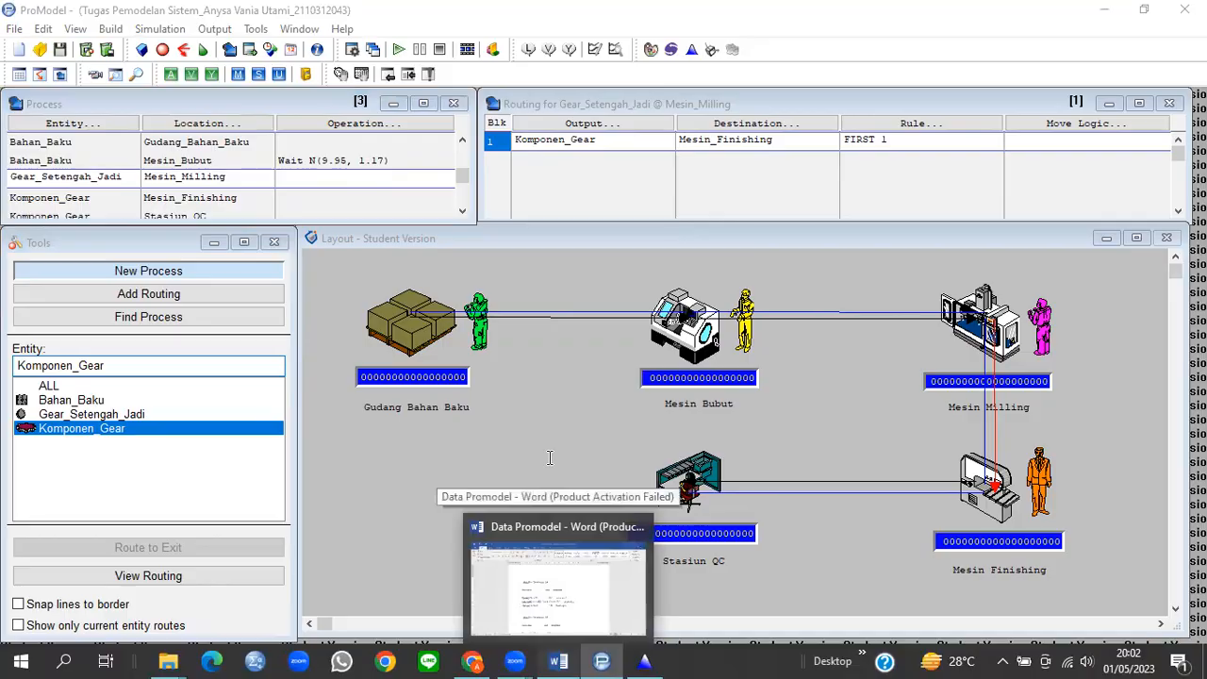
click(558, 575)
drag(355, 434, 462, 437)
key(ctrl+c)
click(558, 660)
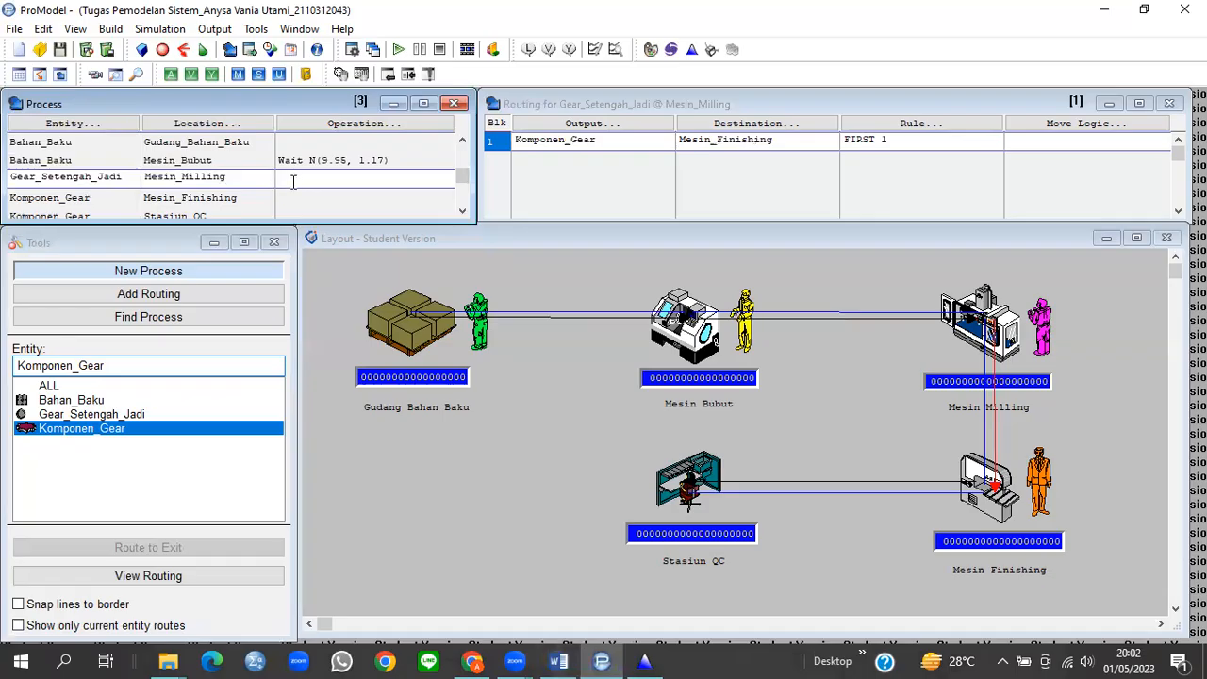
key(ctrl+v)
drag(318, 178, 281, 179)
text(Wait N)
Step: Set the Komponen_Gear operation at Mesin_Finishing to Wait N(3.13, 0.701)
click(291, 199)
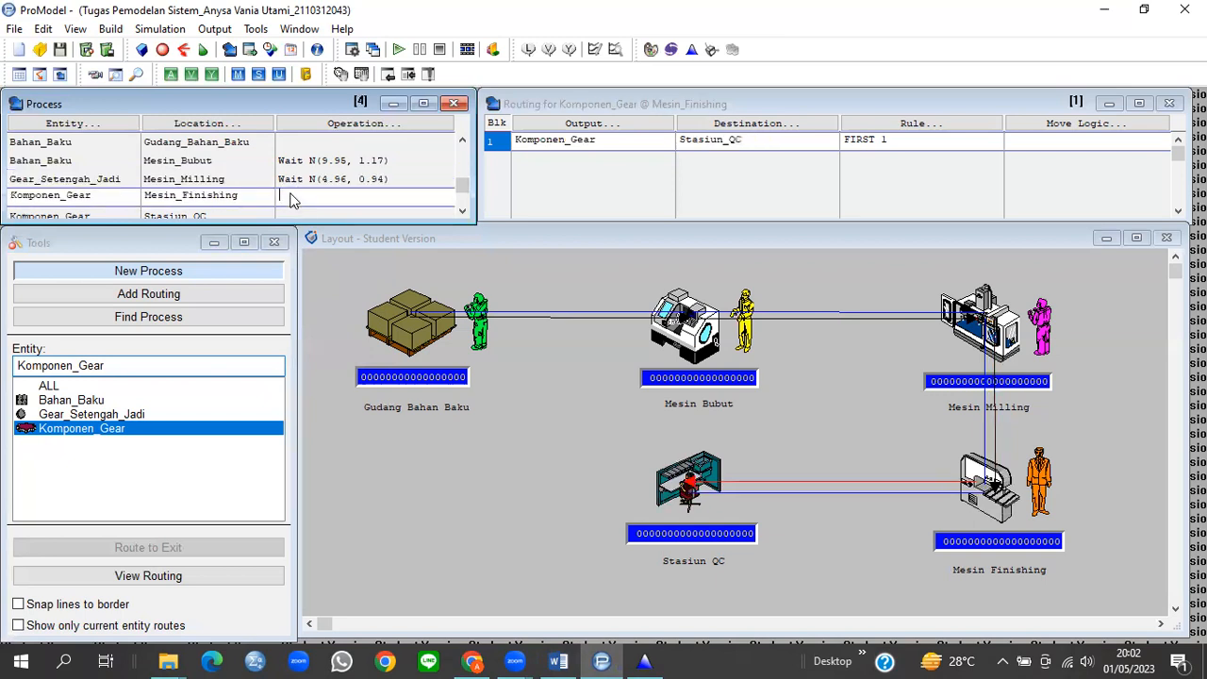
click(586, 660)
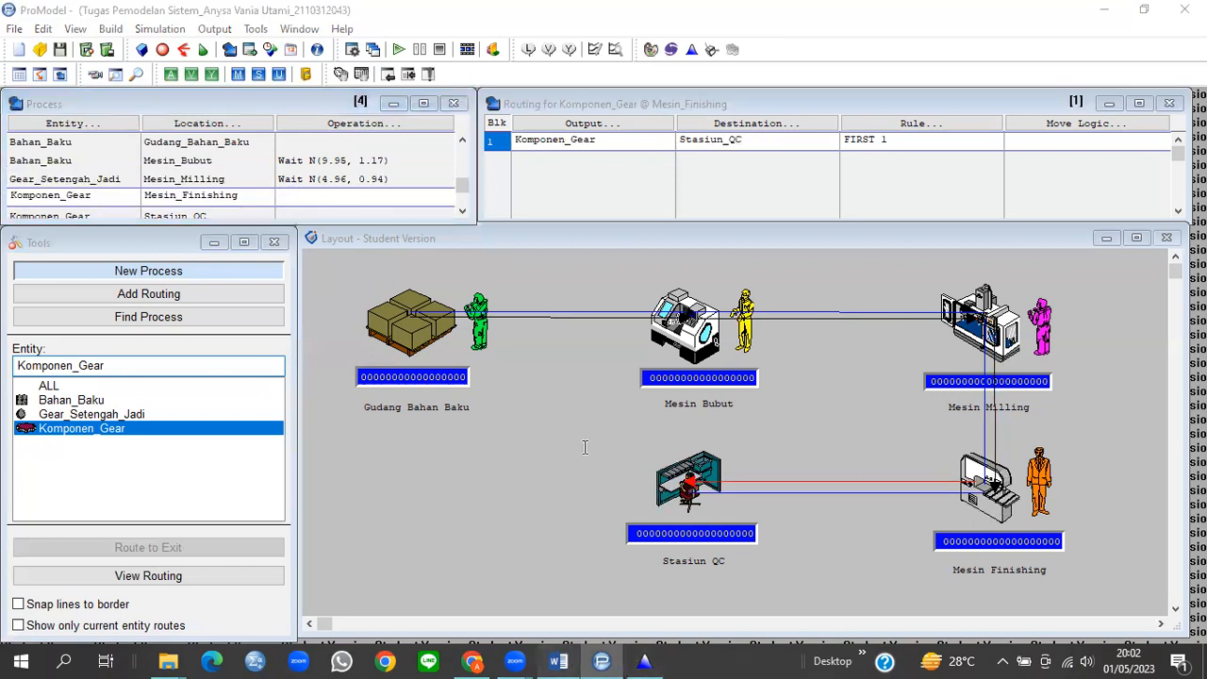
scroll(355, 476, down, 4)
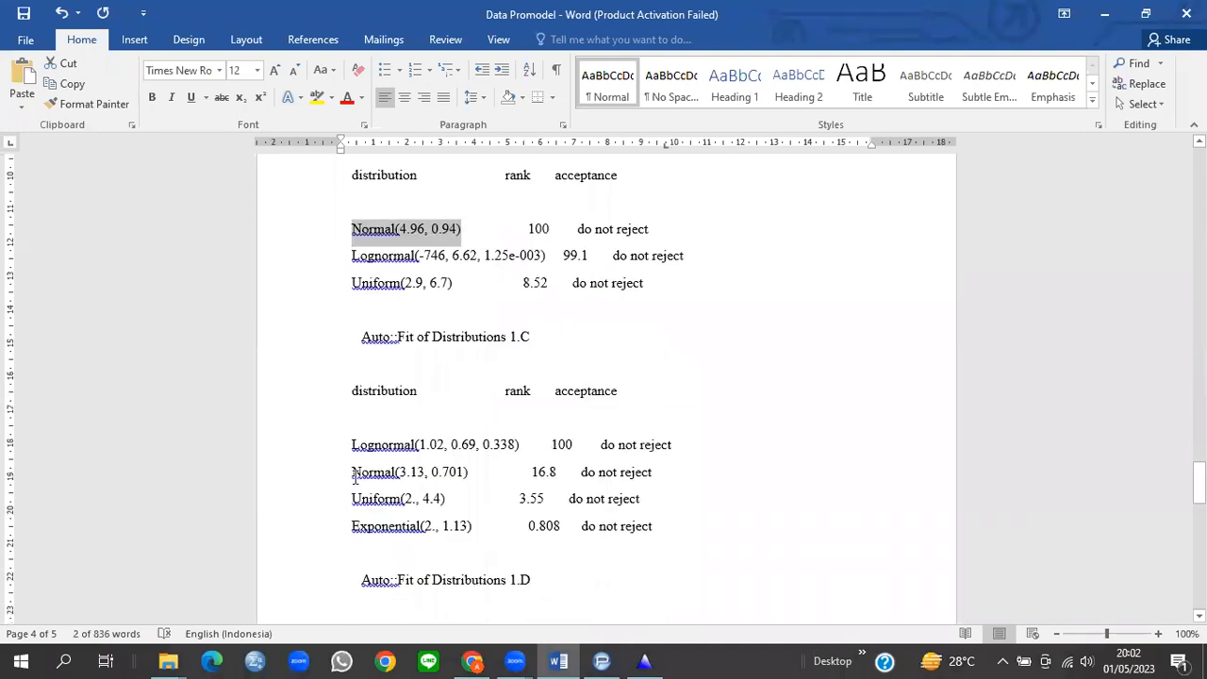
drag(355, 476, 470, 474)
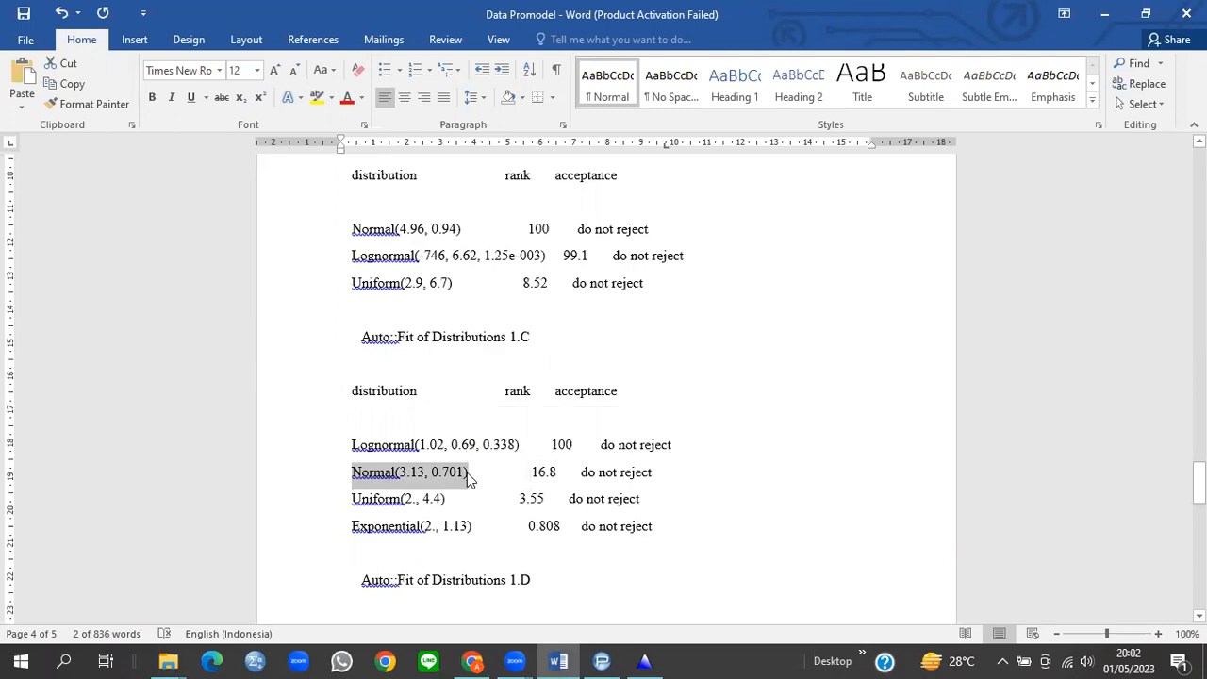
click(558, 660)
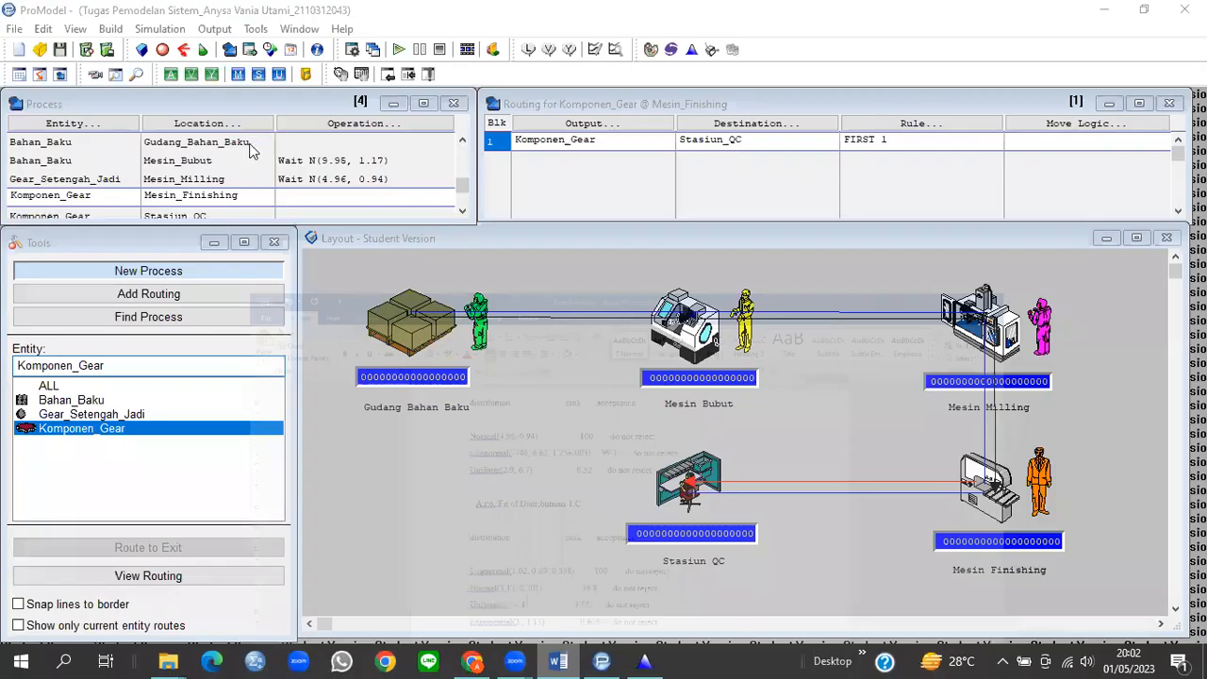
click(295, 199)
key(ctrl+v)
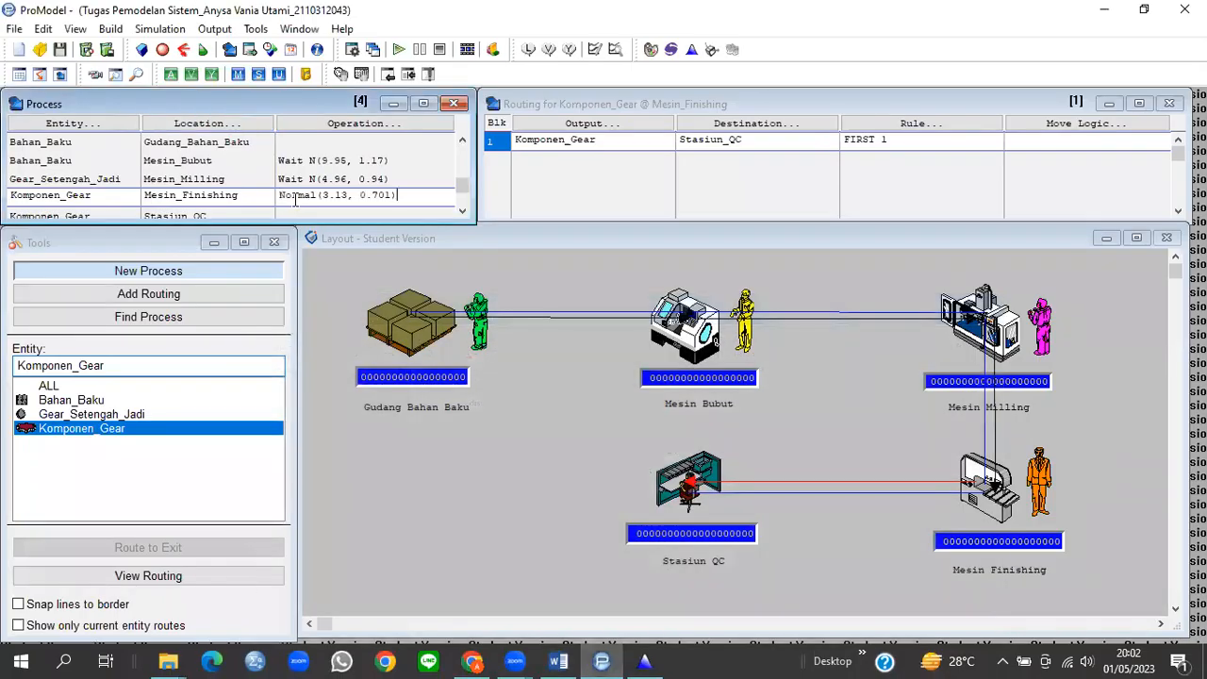
double_click(302, 195)
text(Wait N)
Step: Set the Komponen_Gear operation at Stasiun_QC to Wait N(1.99, 0.616)
scroll(462, 194, down, 1)
click(350, 196)
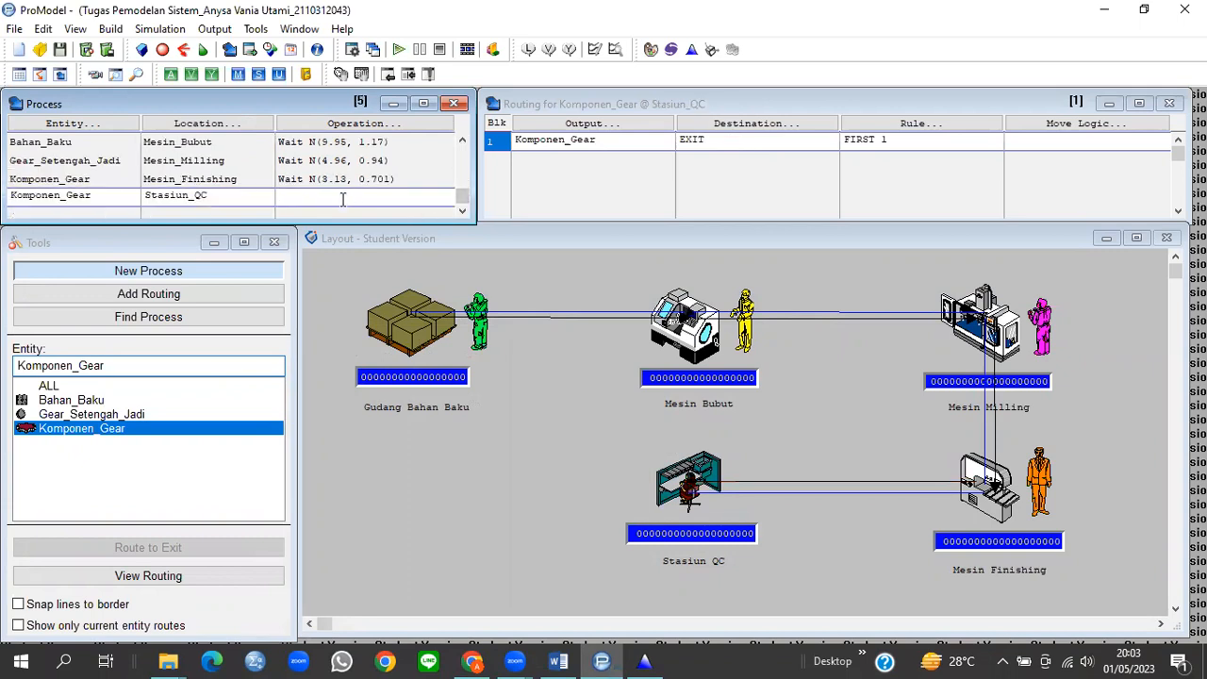
click(560, 660)
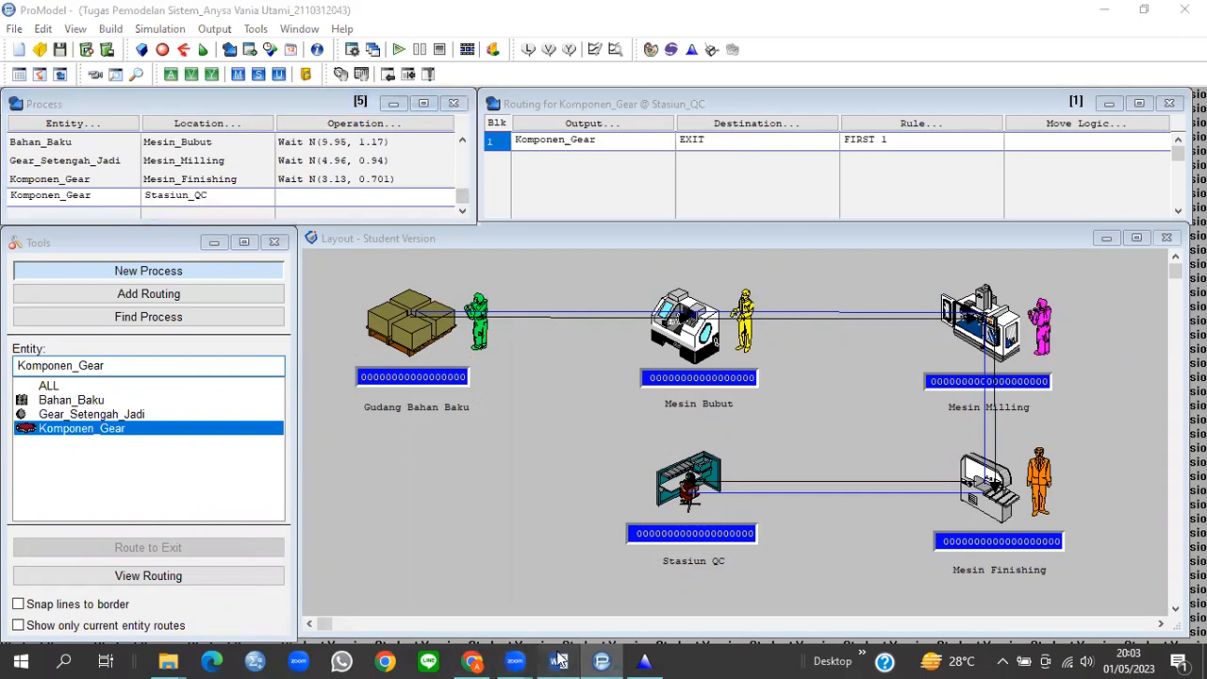
scroll(521, 466, down, 7)
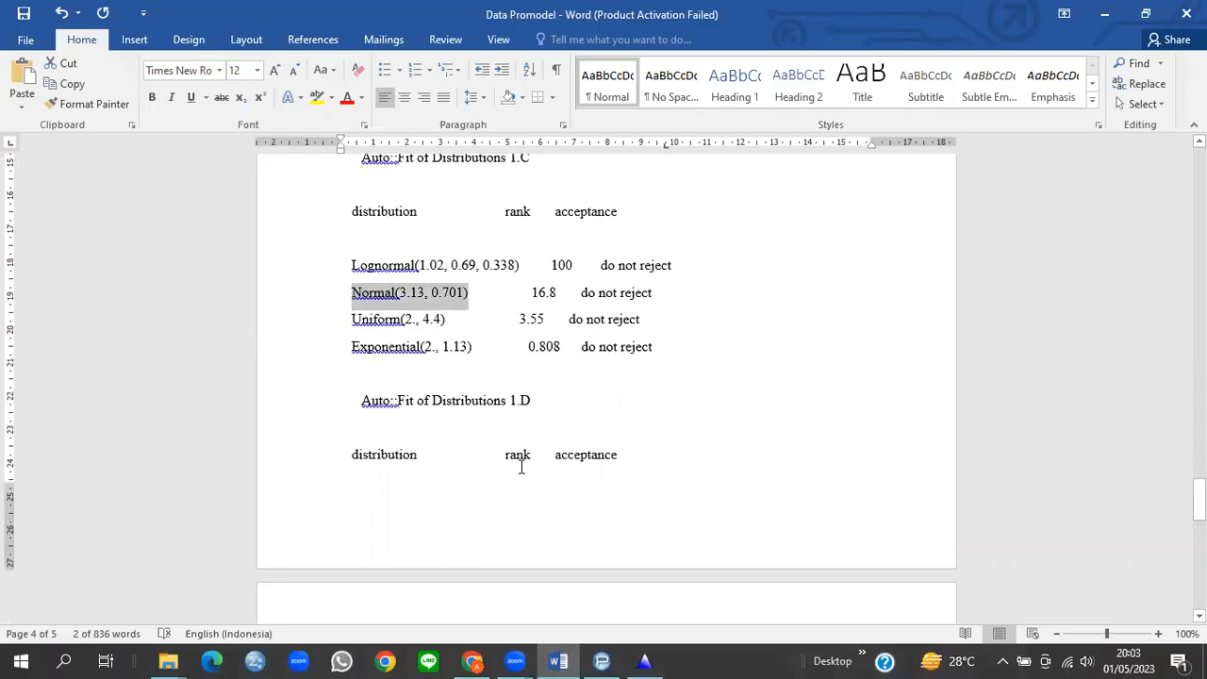
drag(353, 501, 469, 501)
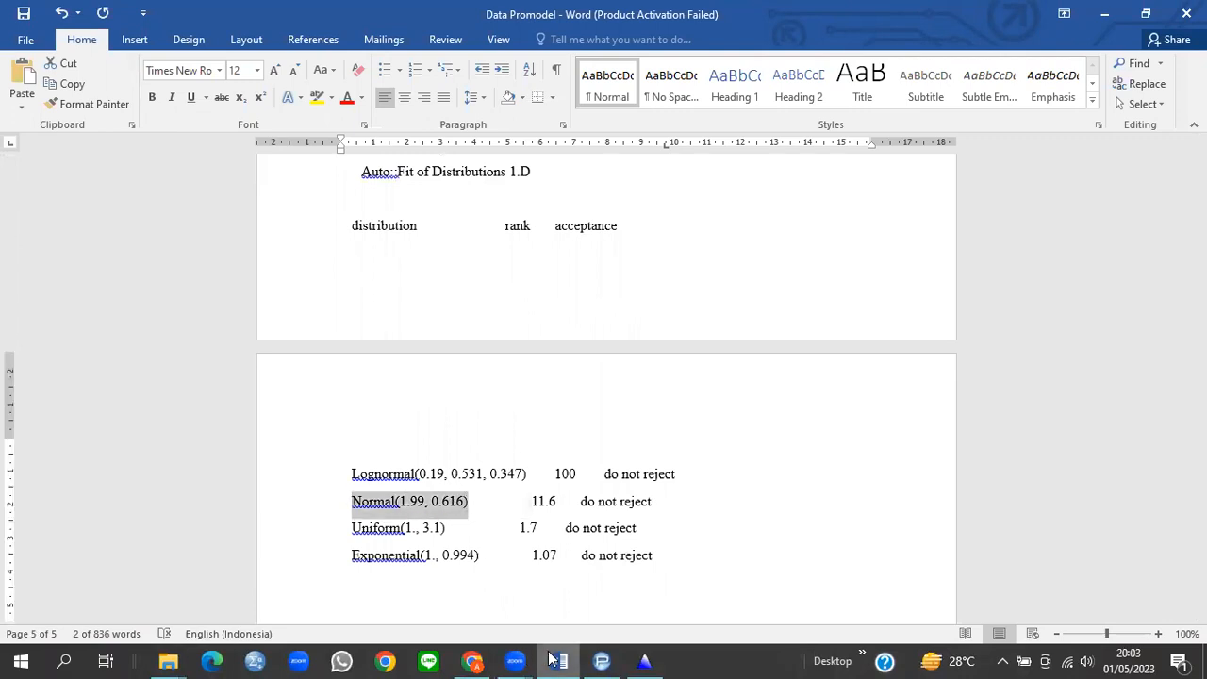
key(alt+Tab)
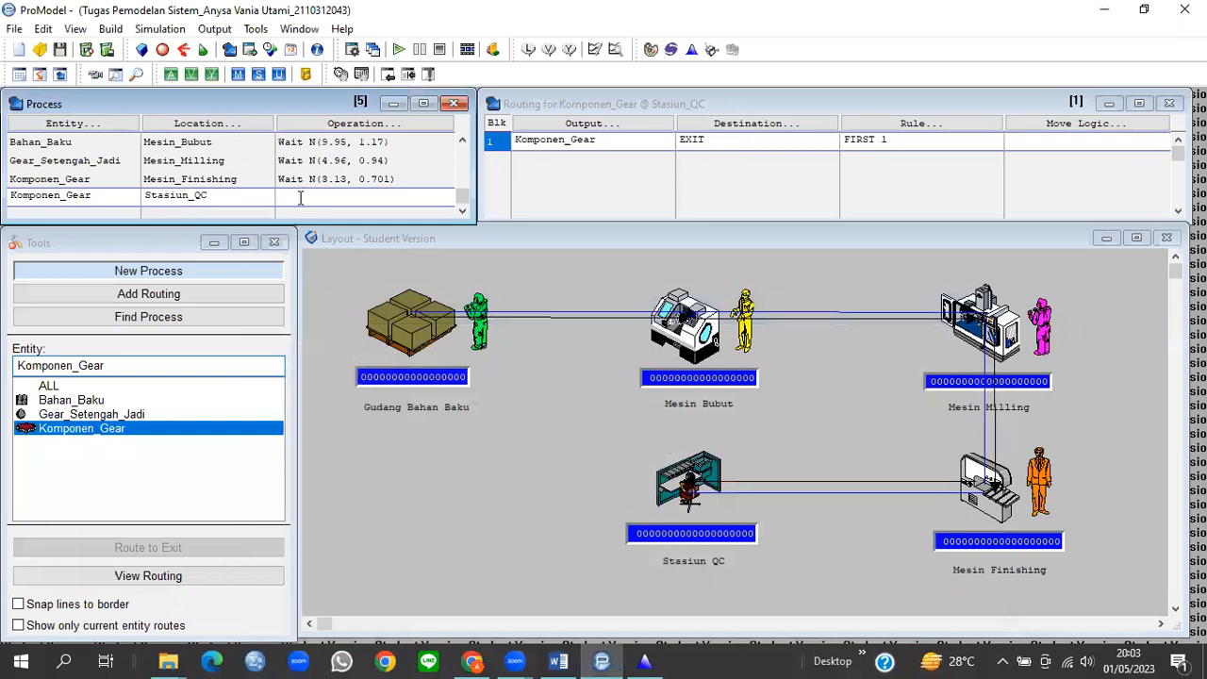
key(ctrl+v)
double_click(283, 195)
text(Wait N)
click(462, 155)
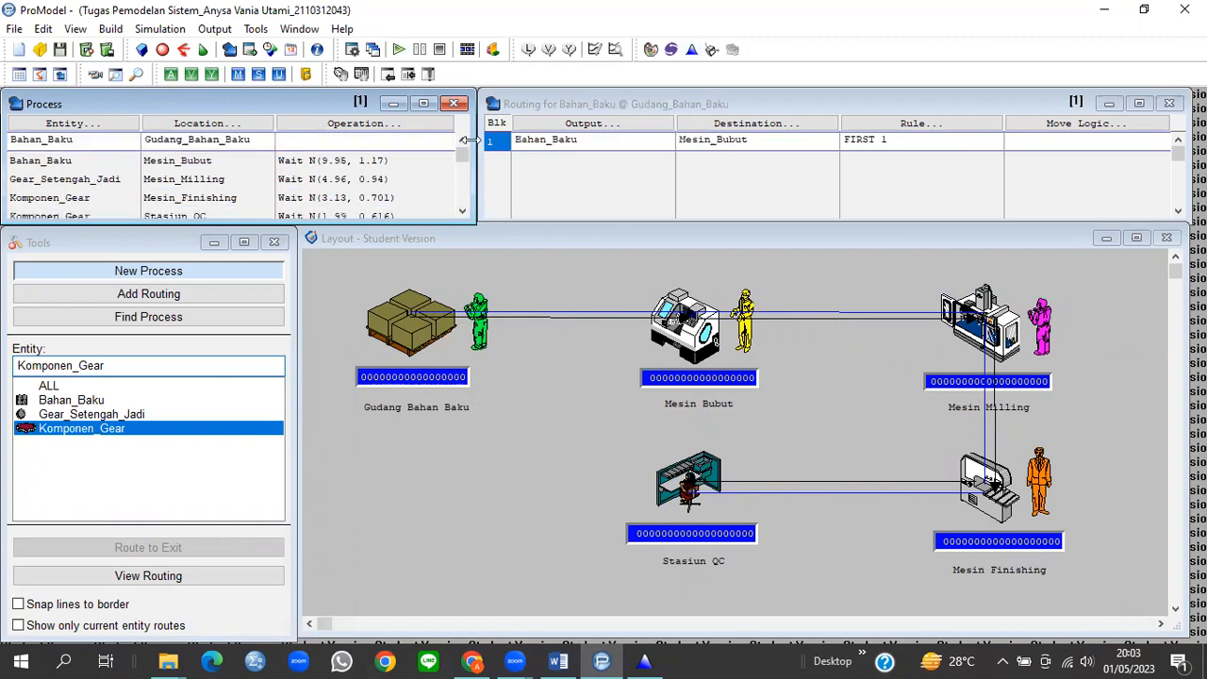
Step: Begin the Gudang_Bahan_Baku to Mesin_Bubut move logic with 'Move With Petugas_Gudang'
drag(462, 155, 462, 143)
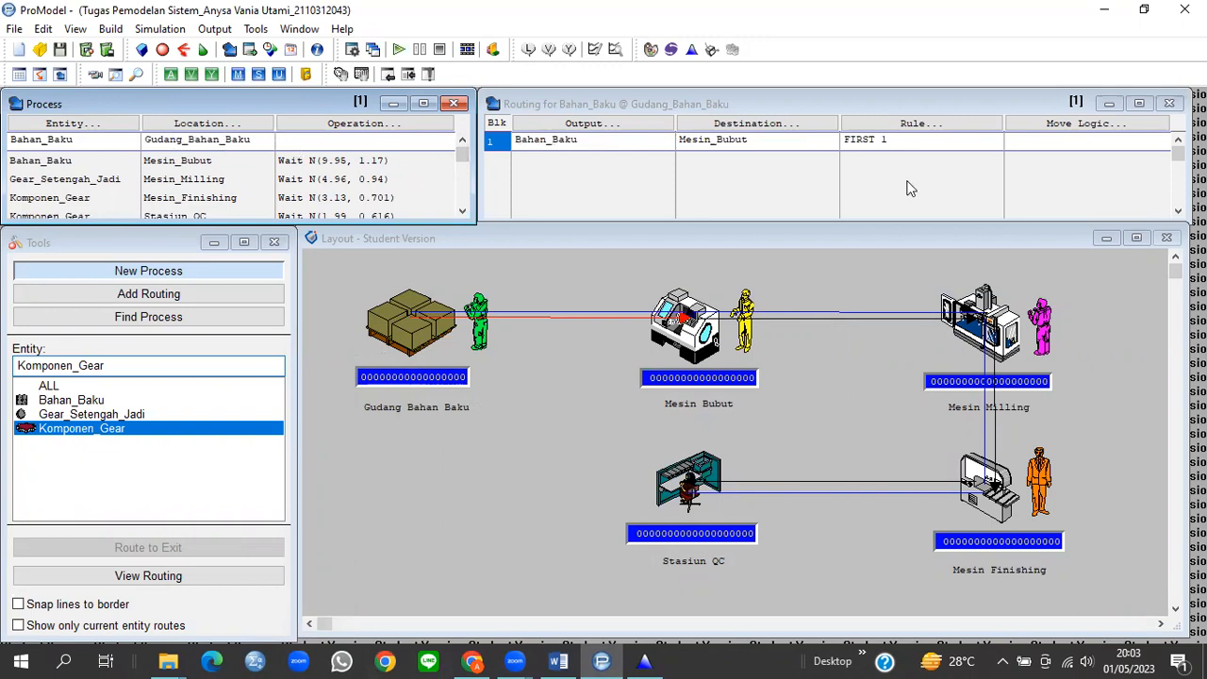
click(1048, 141)
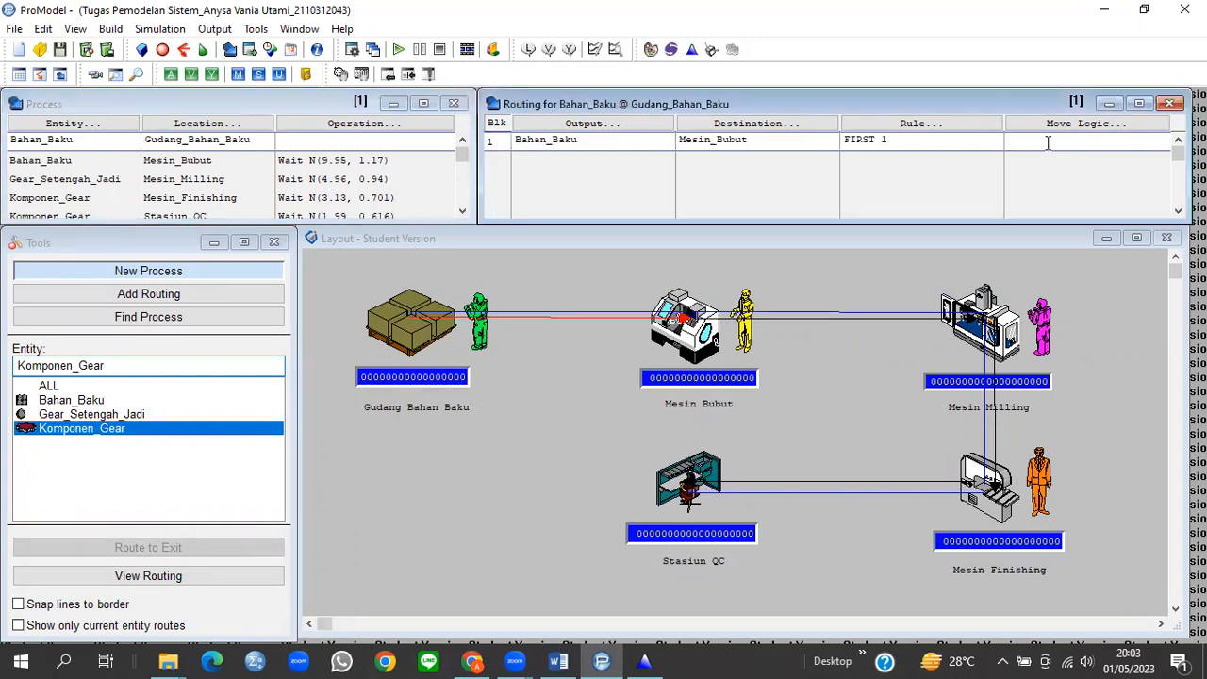
text(Move With Petugas_Gudang R)
Step: Finish the raw-material move logic with 'Then Free' and give the Mesin_Bubut route 'Move With Operator_Bubut Then Free'
key(BackSpace)
text(Th)
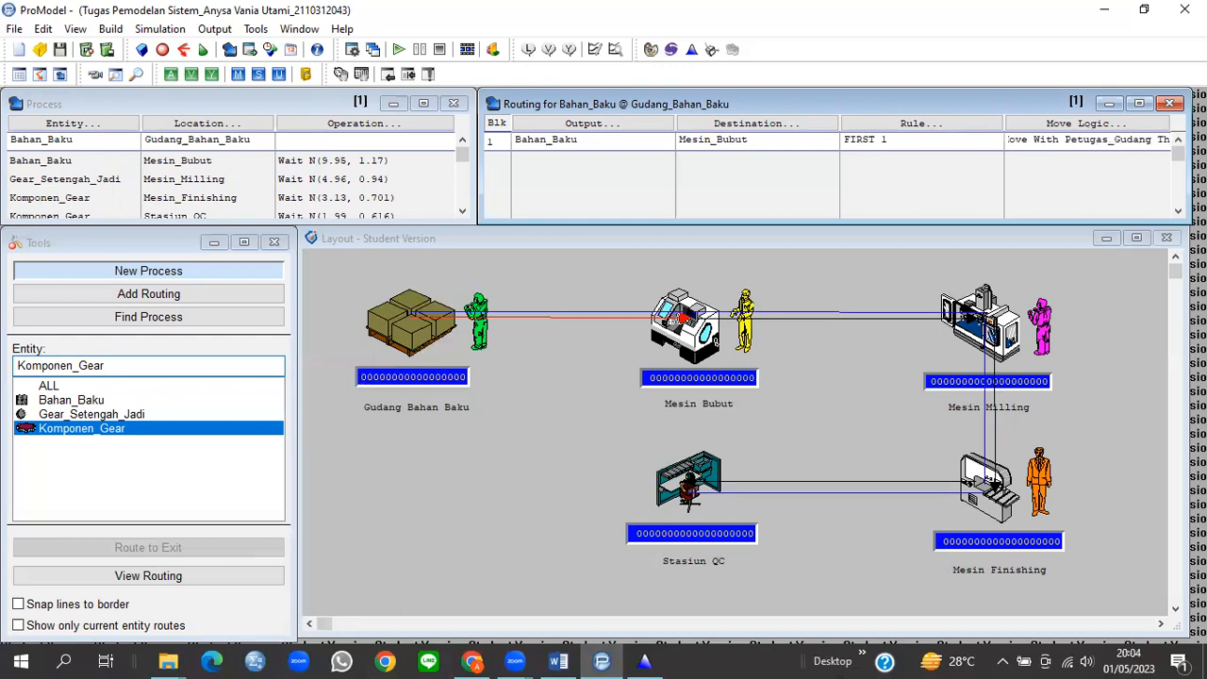
text(en Free)
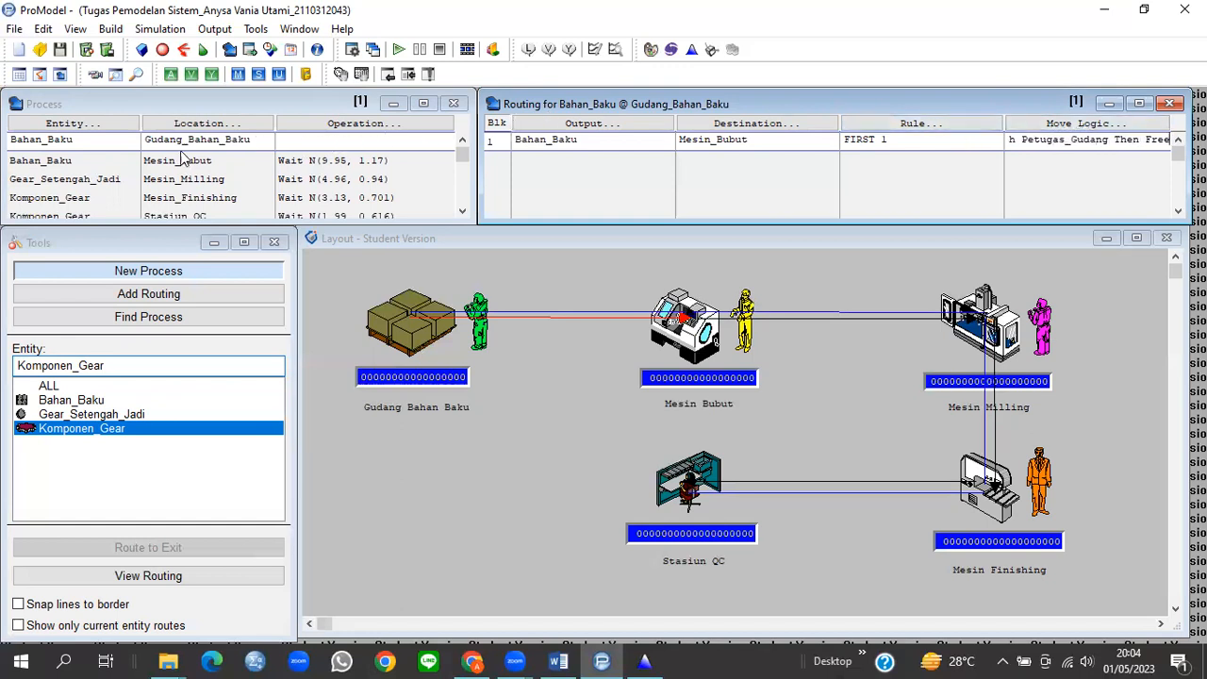
click(182, 163)
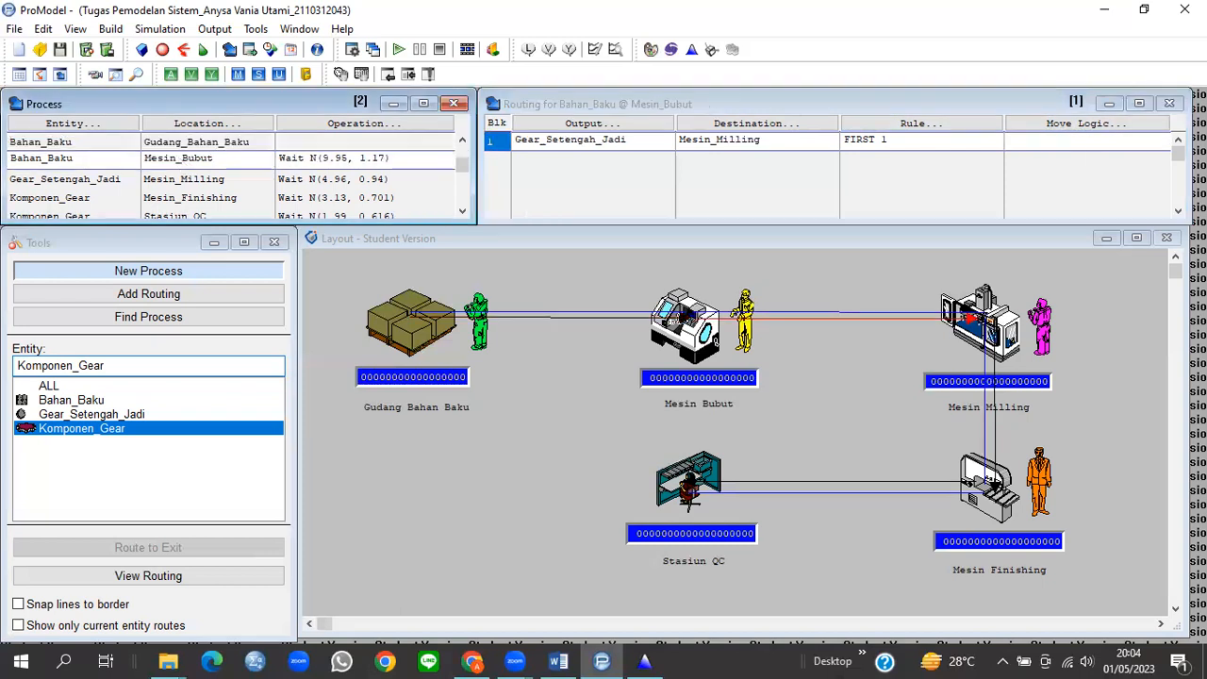
click(1088, 142)
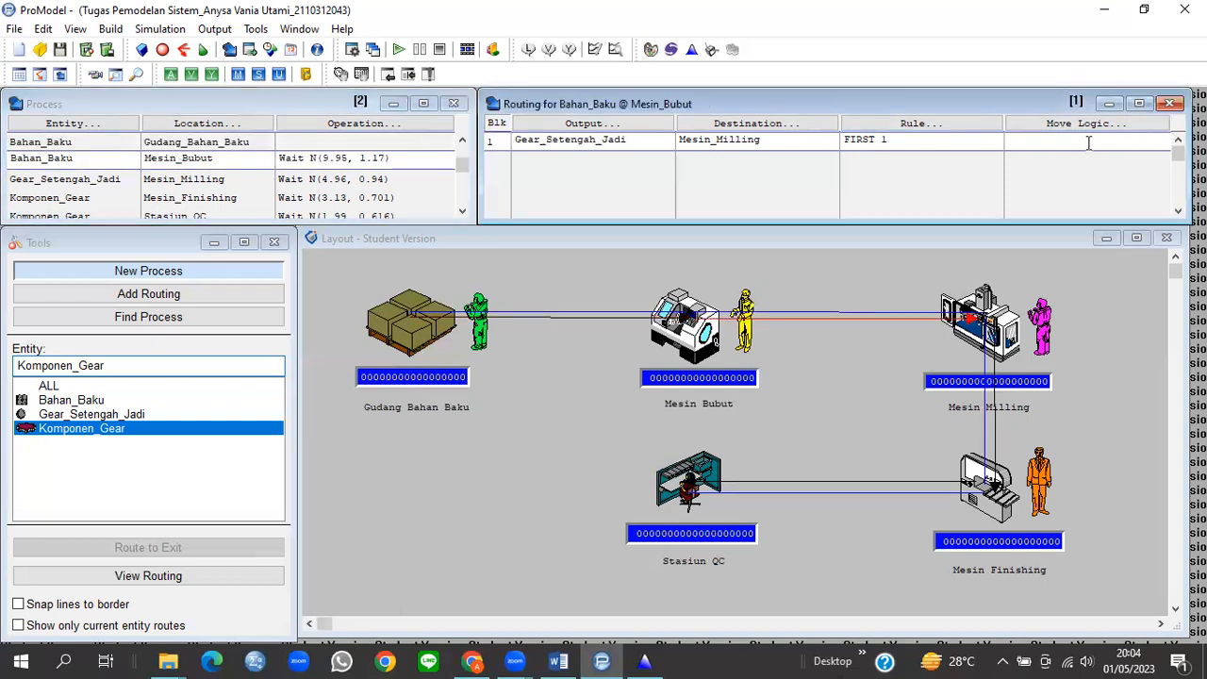
text(Move)
text( With)
text( Operator)
text(_Bubut)
text( Then Free)
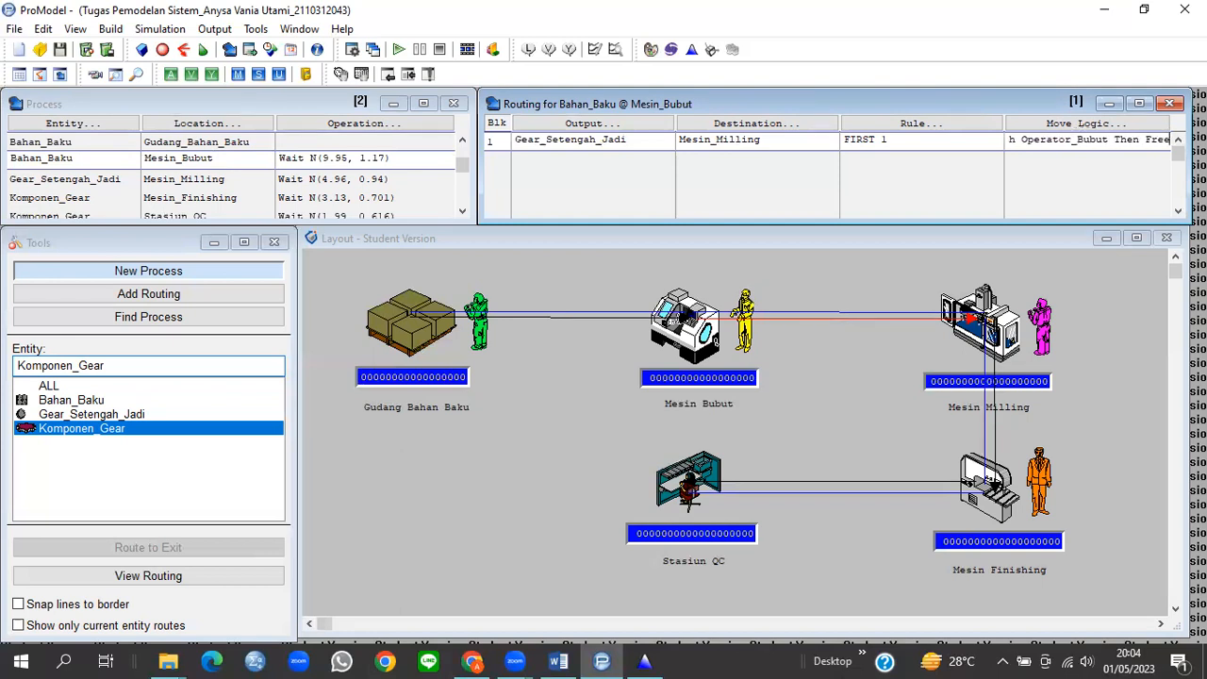
Step: Set the Mesin_Milling to Mesin_Finishing move logic to 'Move With Operator_Milling Then Free'
click(225, 178)
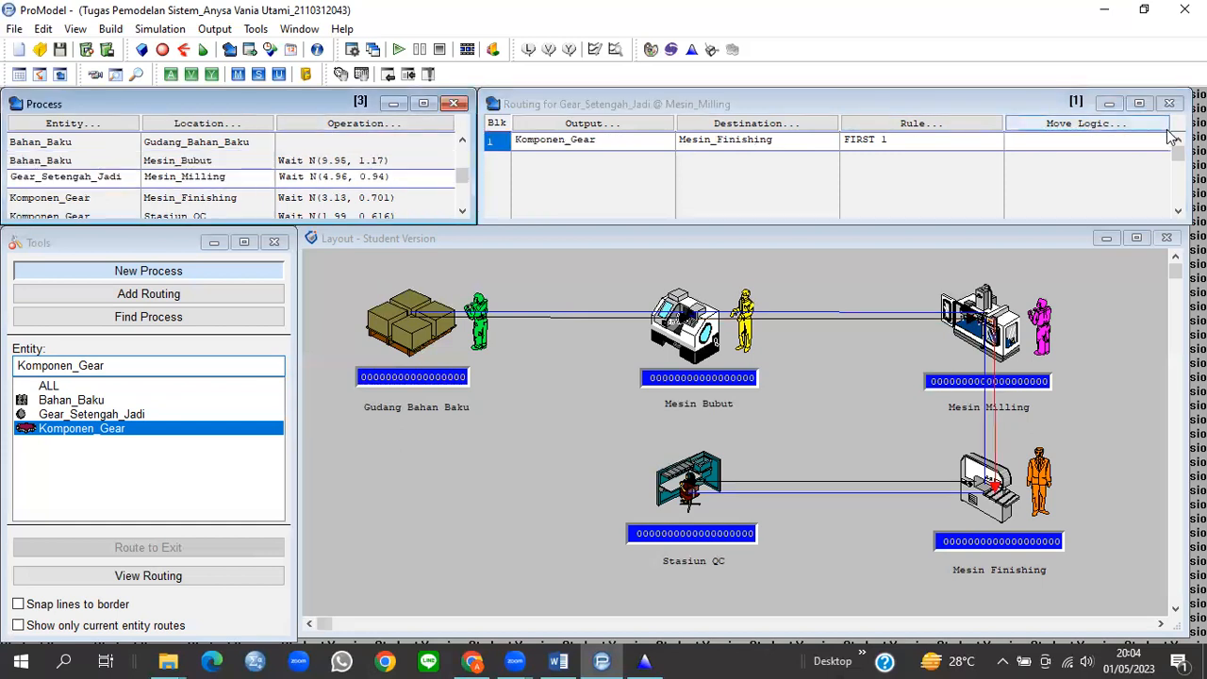
click(1080, 140)
text(,M)
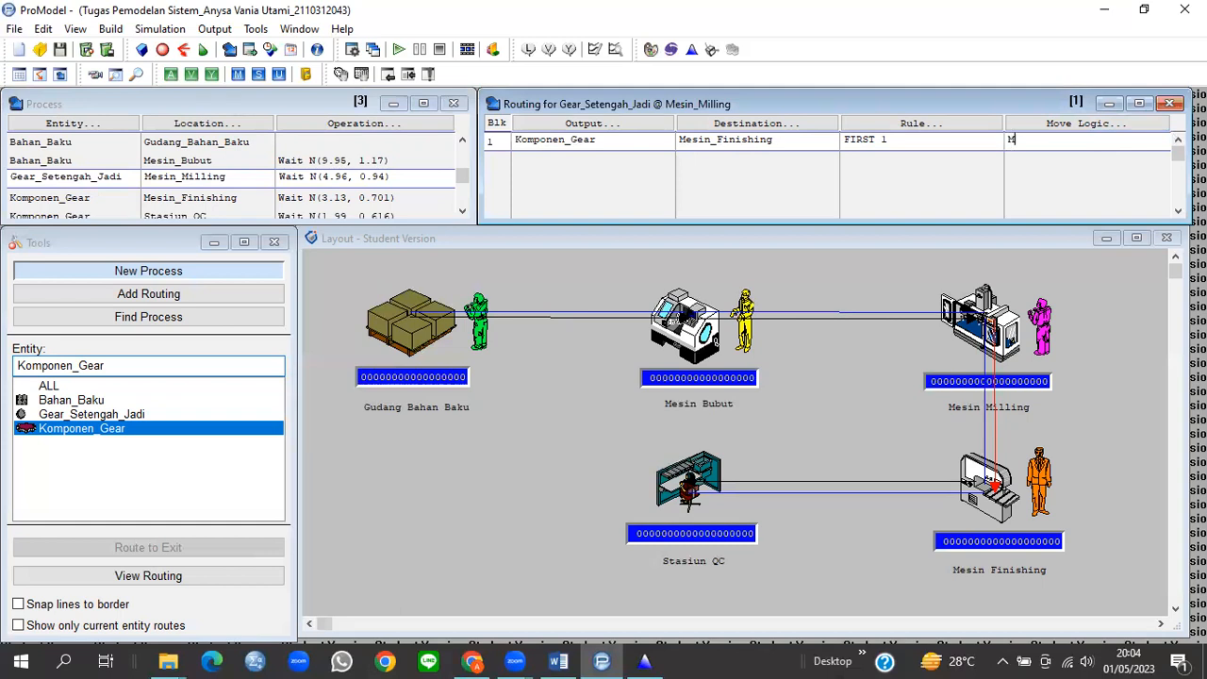
text(ove With Operatot)
key(BackSpace)
text(r_Milling)
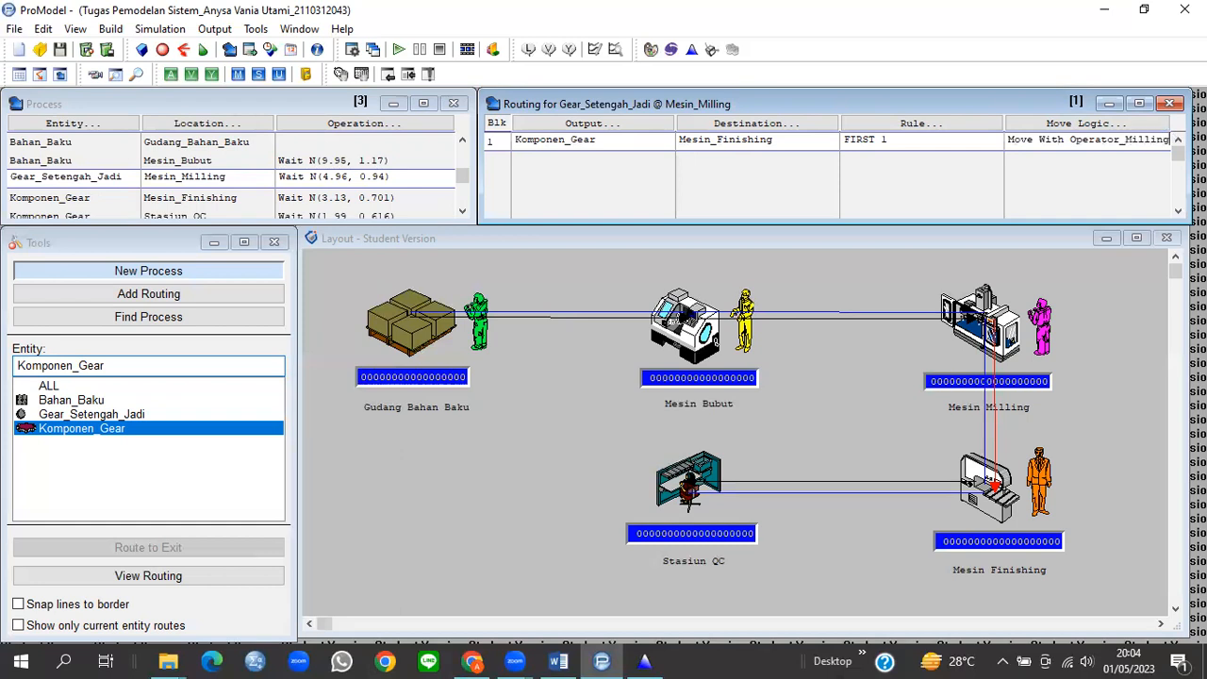
text( Then Free)
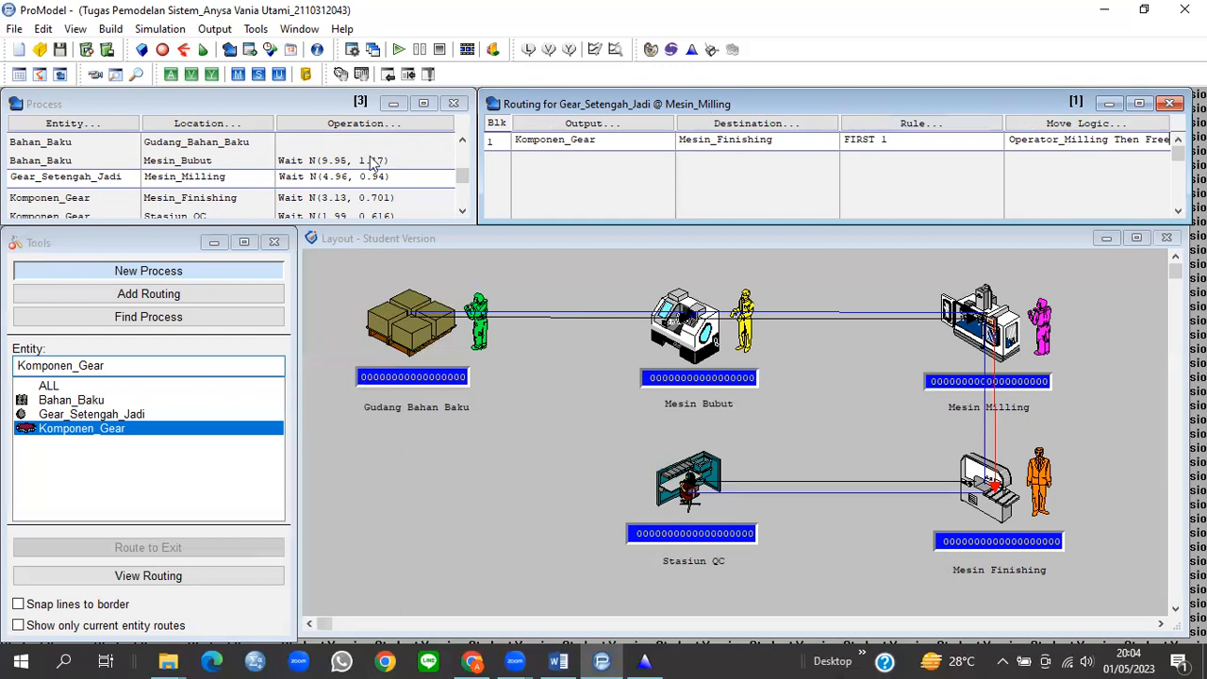
Step: Set the Mesin_Finishing to Stasiun_QC move logic to 'Move With Operator_Finishing Then Free'
click(231, 198)
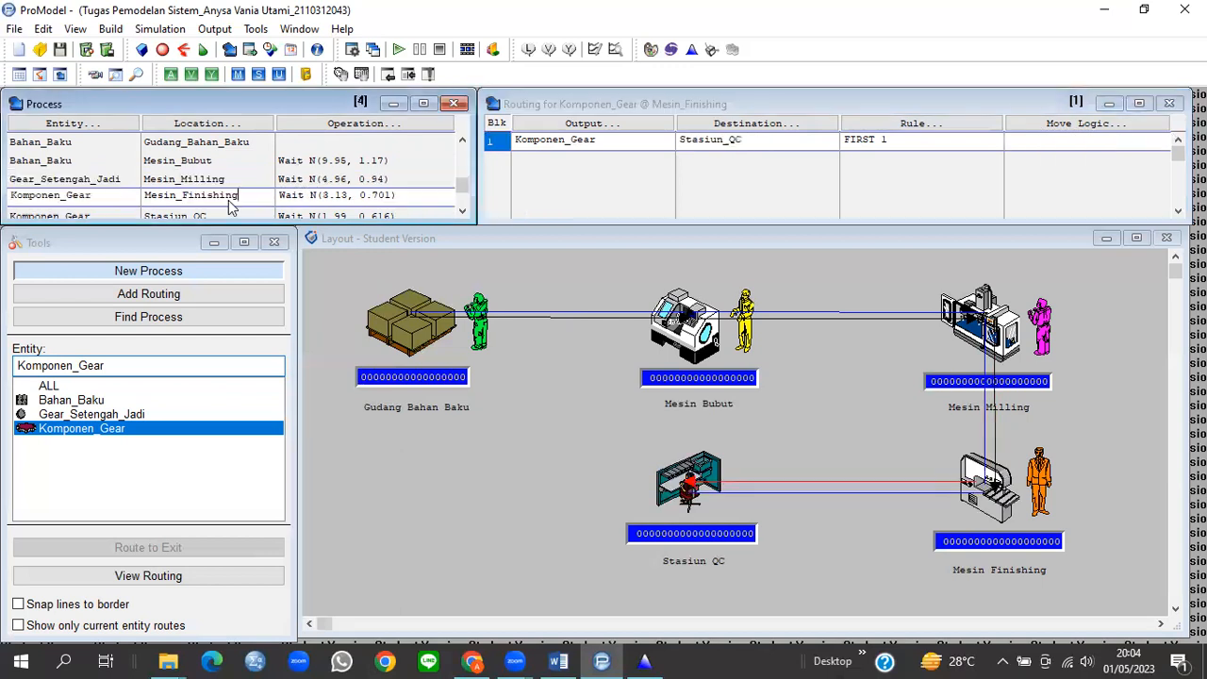
click(1027, 140)
text(Move With Ope)
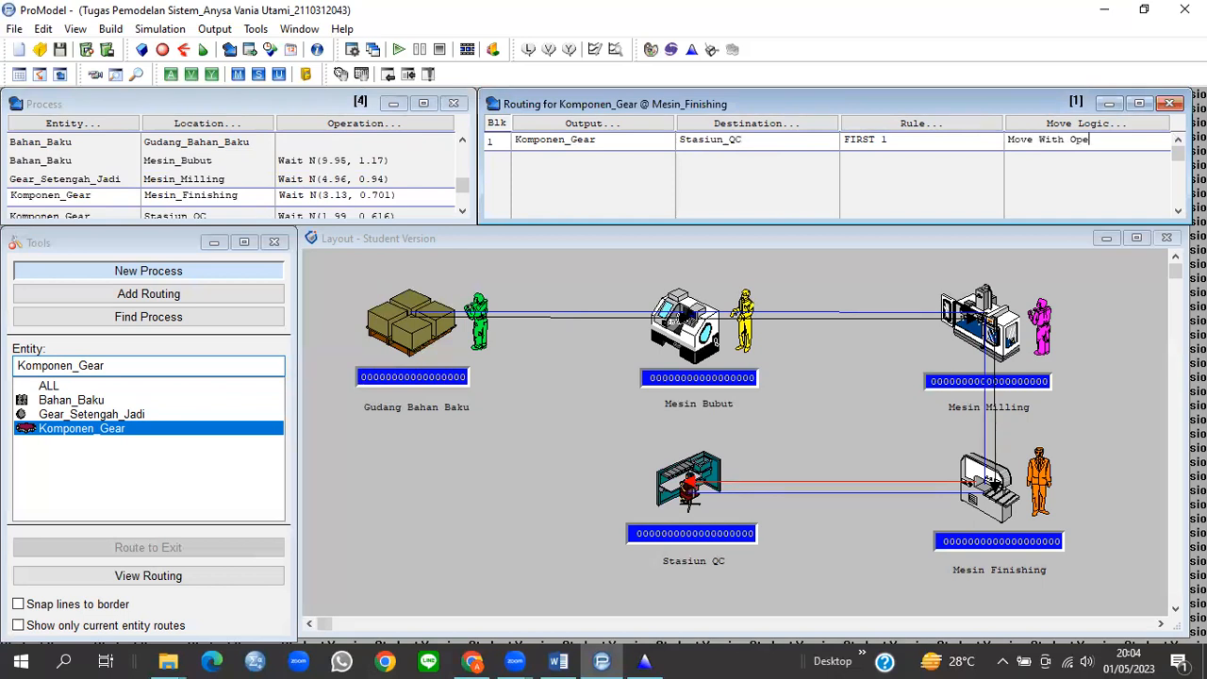
text(rator_Finishing Then Free)
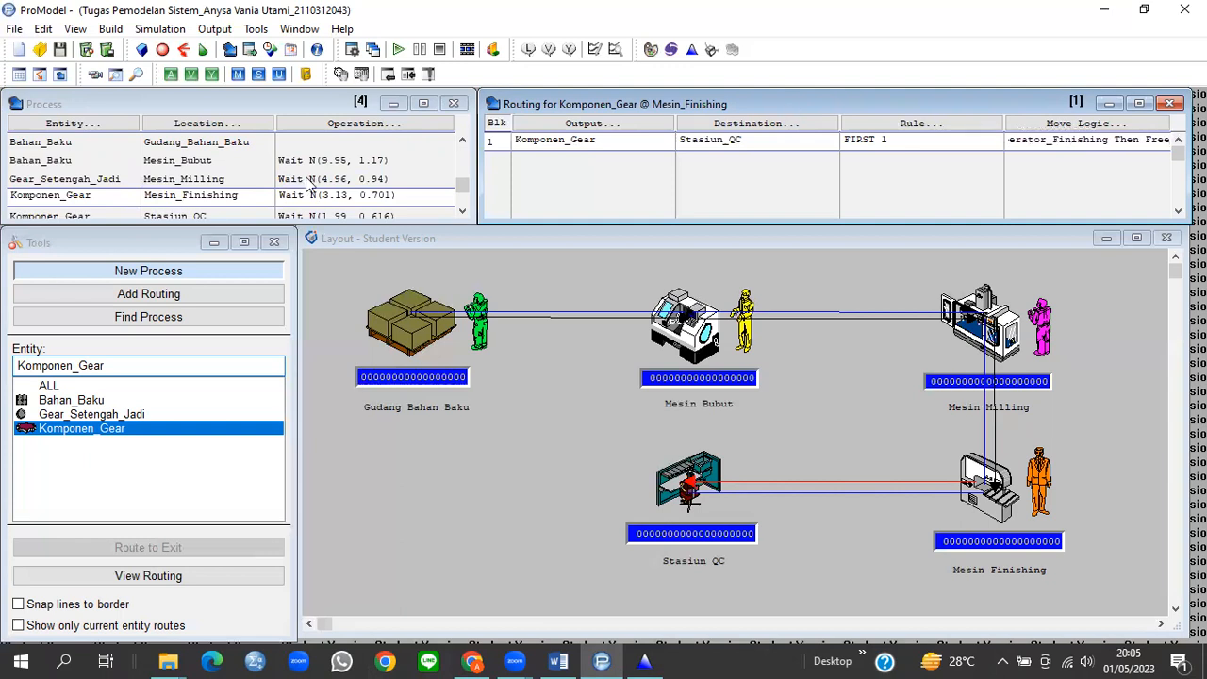
Step: Review each process's routing from Gudang_Bahan_Baku through Mesin_Finishing
click(217, 147)
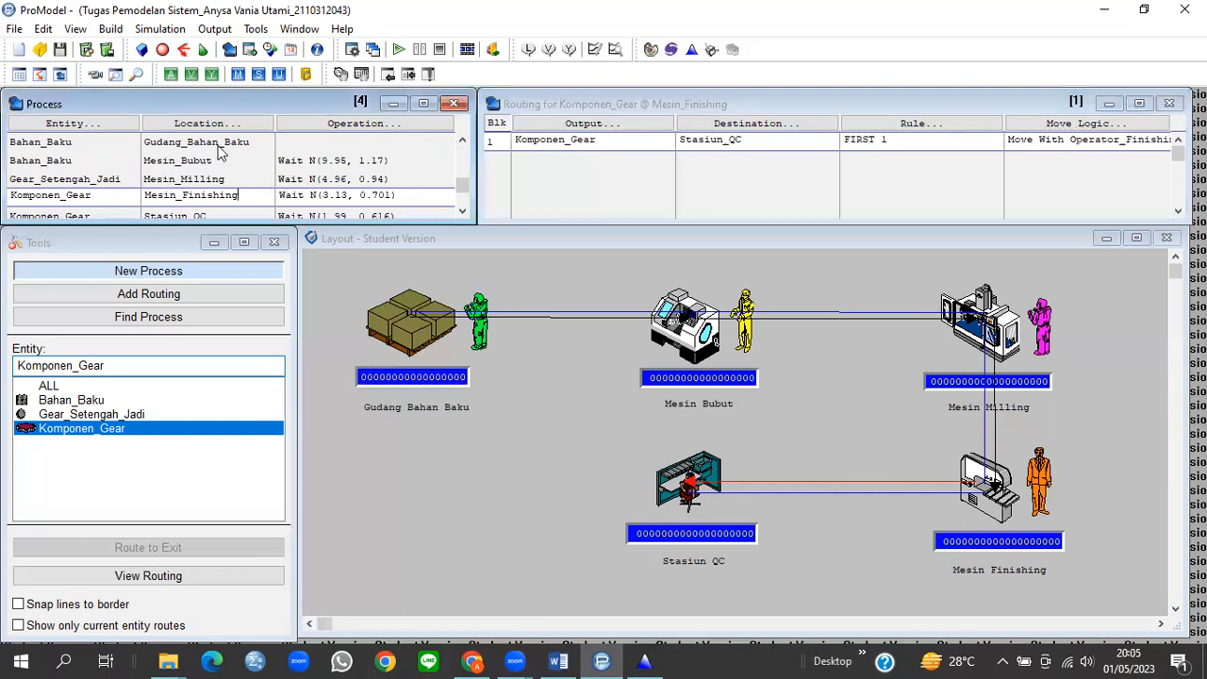
click(215, 159)
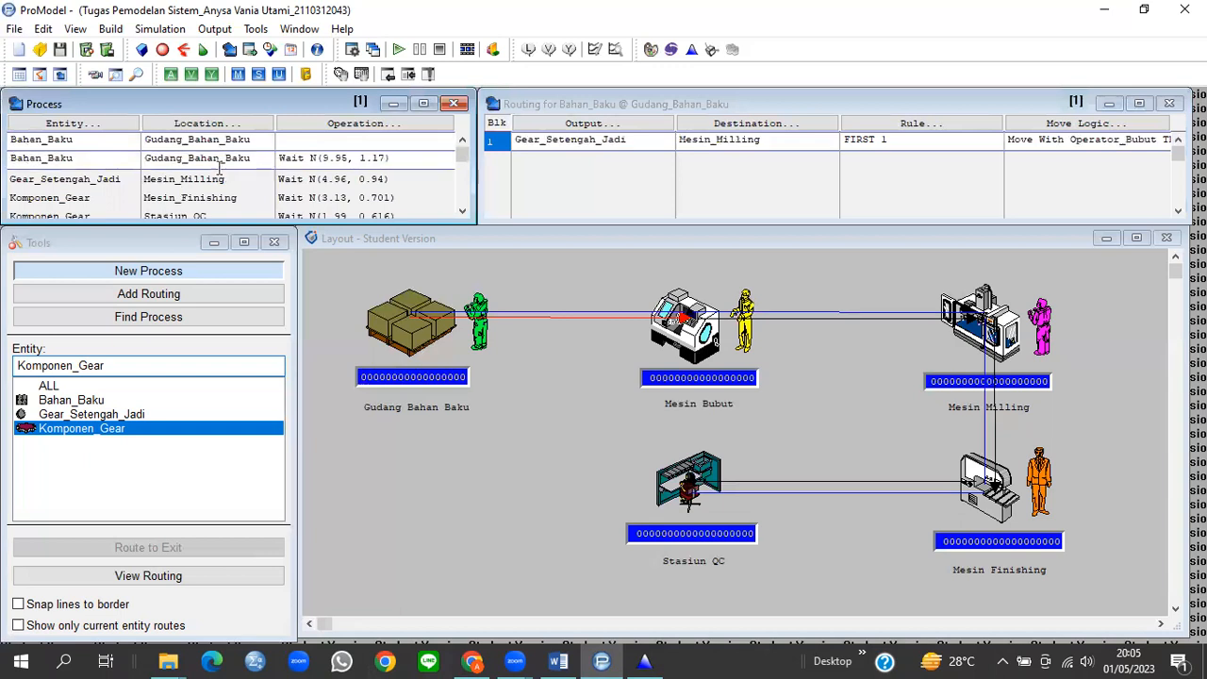
click(215, 179)
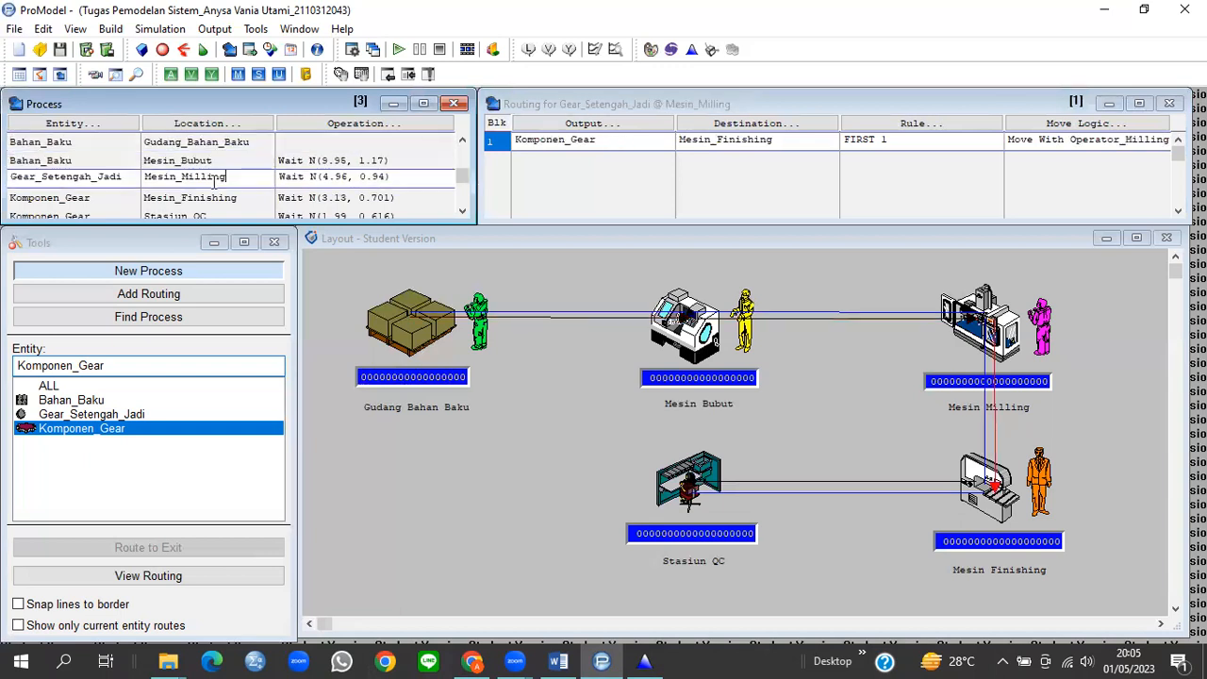
click(214, 197)
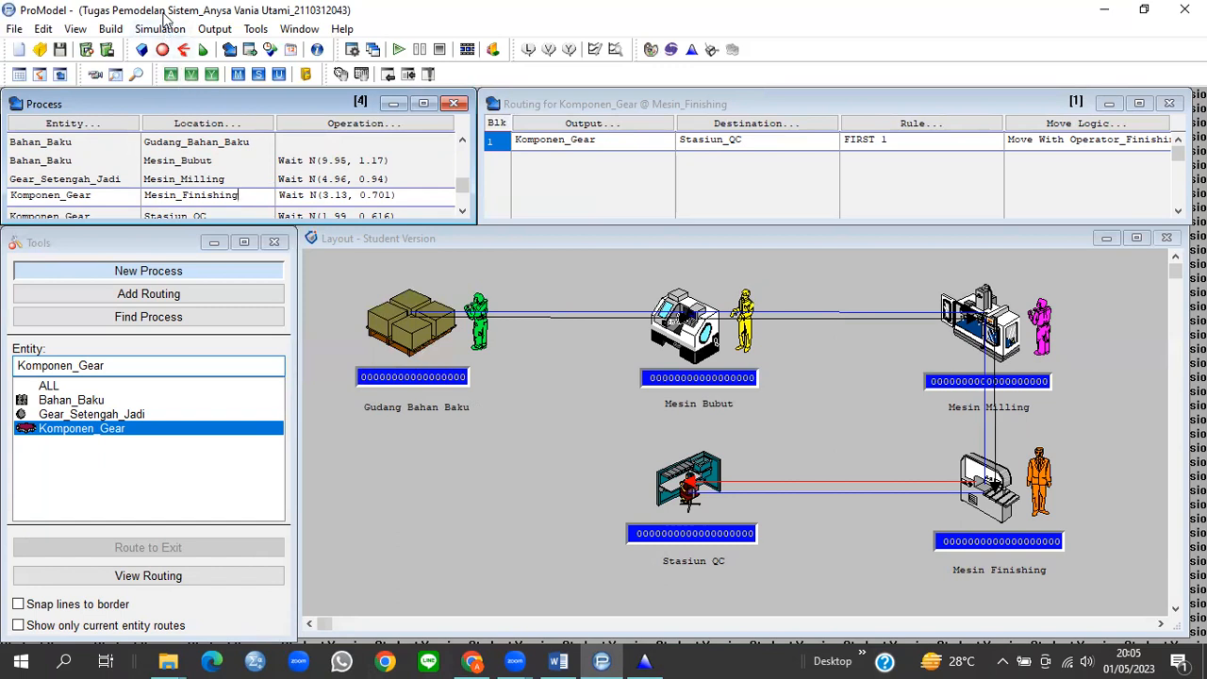
Step: Enter an 8-hour run time in Simulation Options, then reopen the dialog to confirm it
click(162, 30)
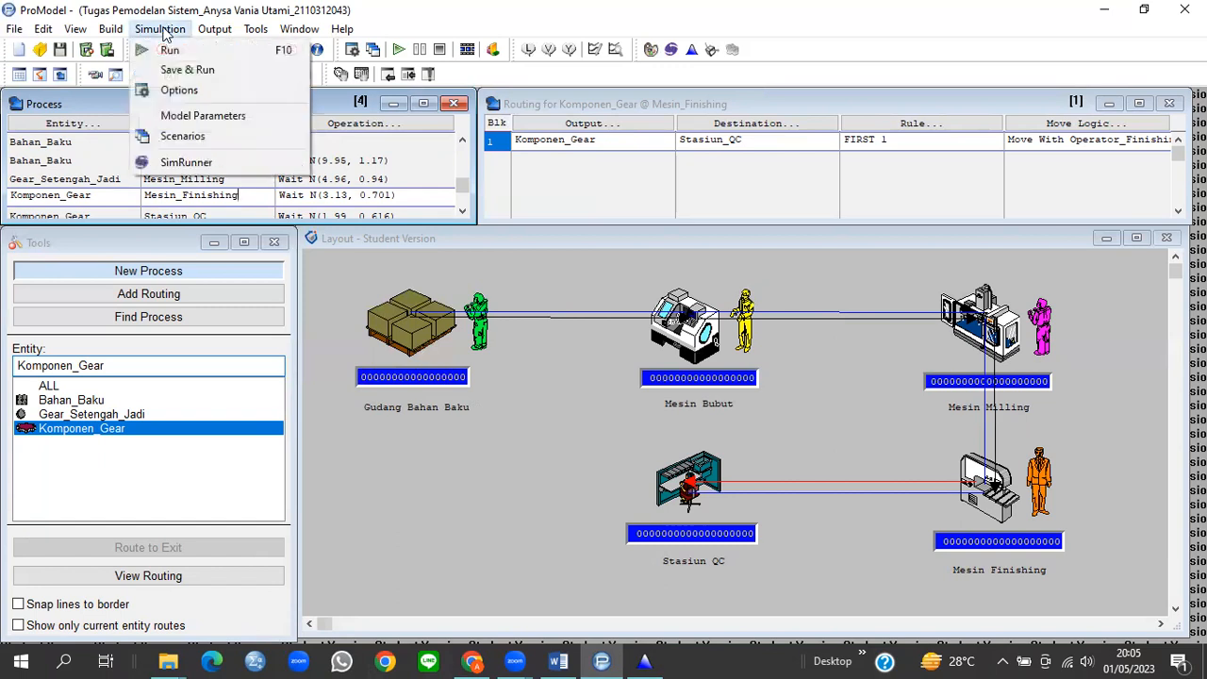
click(179, 94)
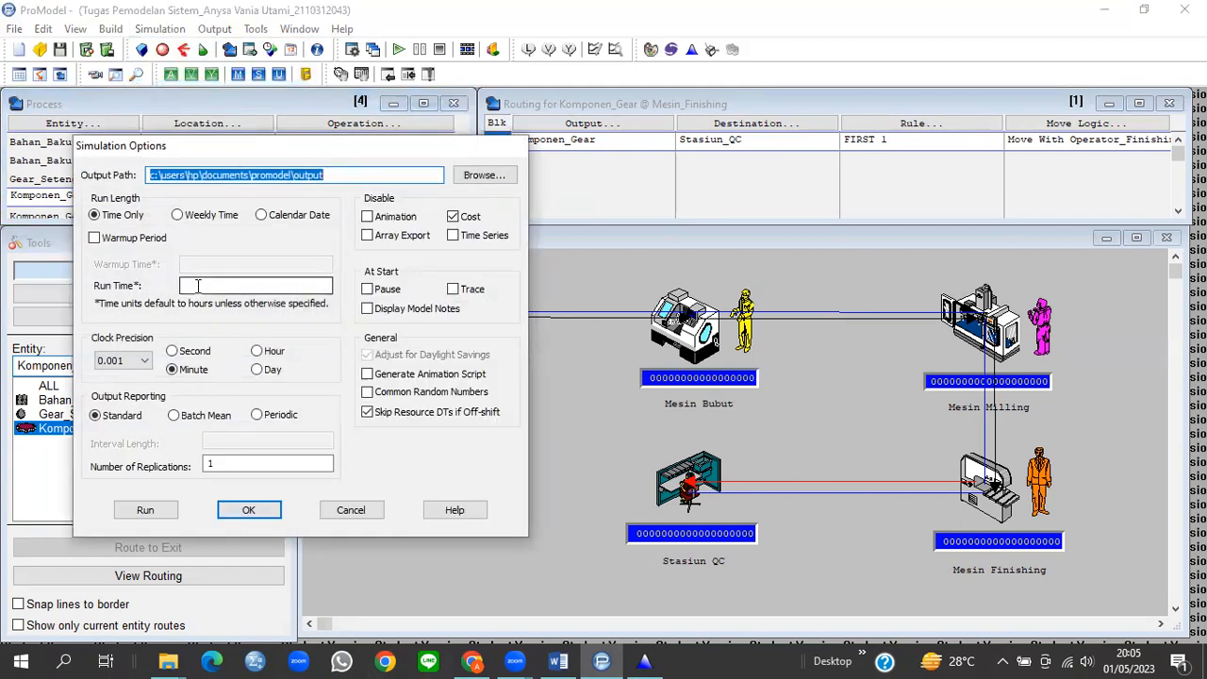
click(197, 285)
text(8)
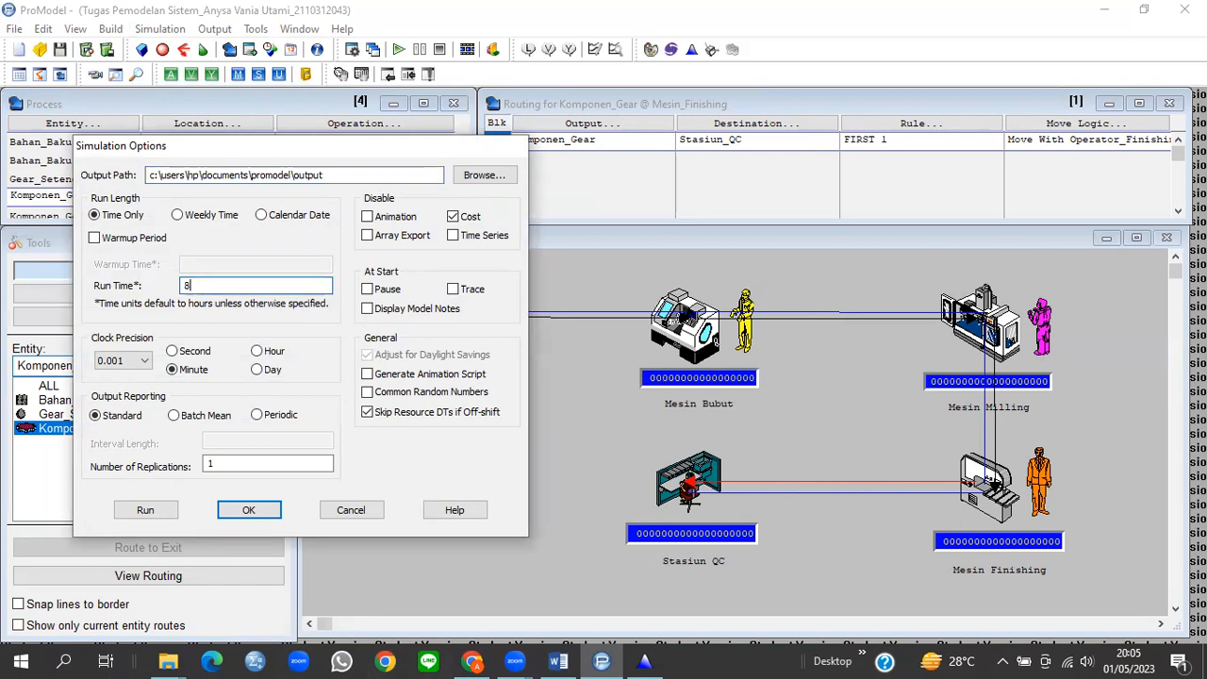
click(248, 517)
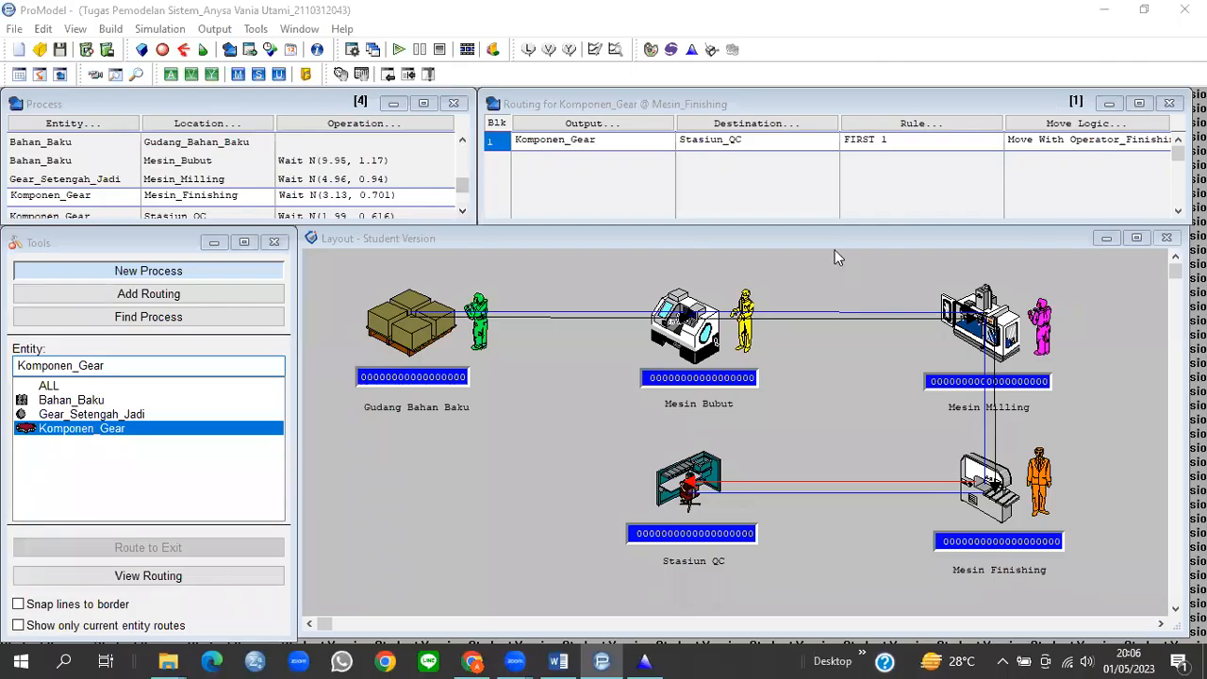
click(151, 29)
click(172, 86)
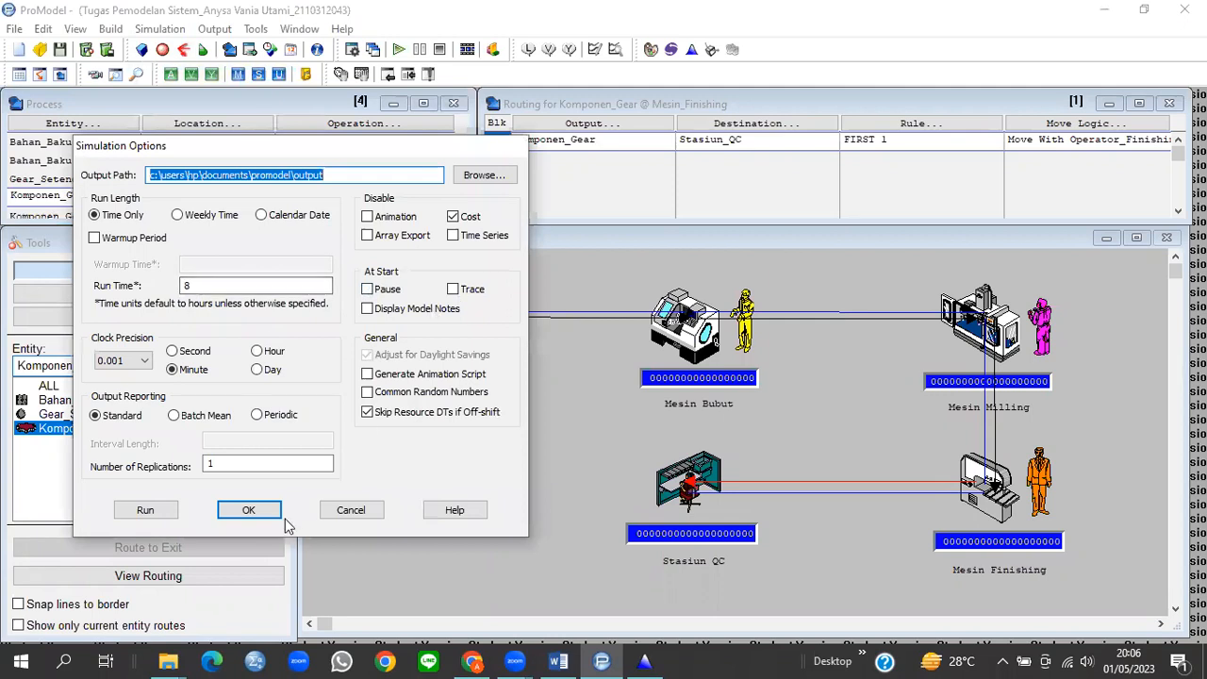
click(255, 516)
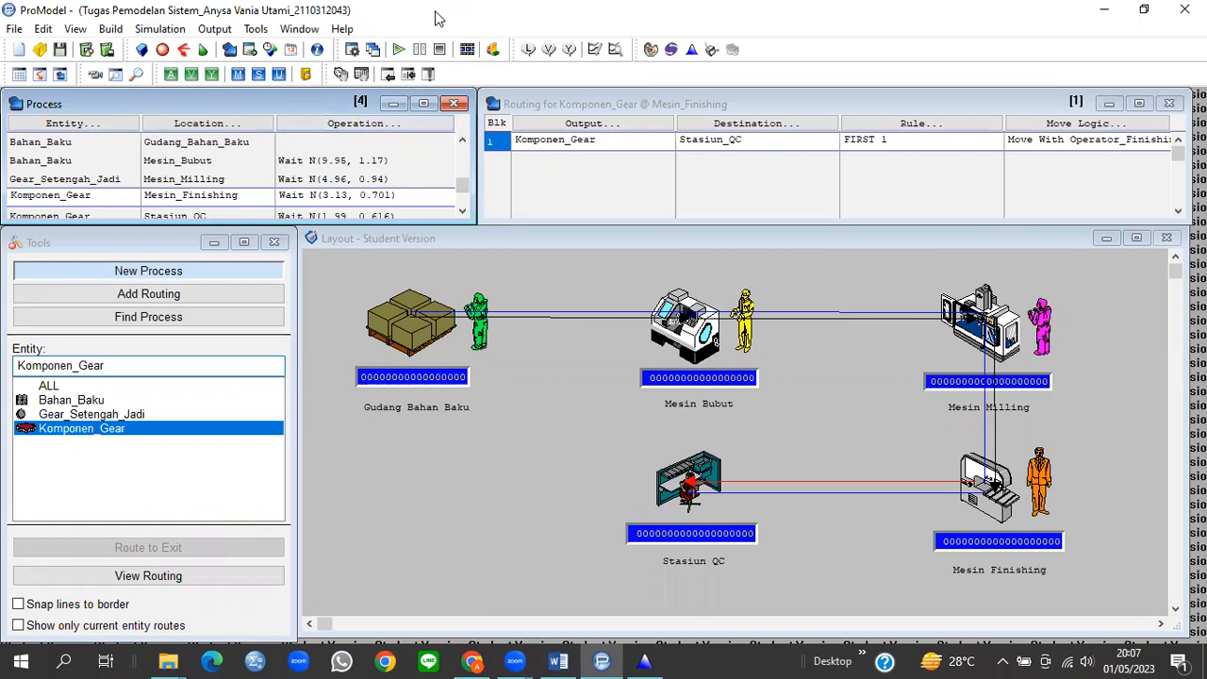
Step: Save the model as 'Tugas Pemodelan Sistem_' plus the student's name and ID, then start the run
click(399, 50)
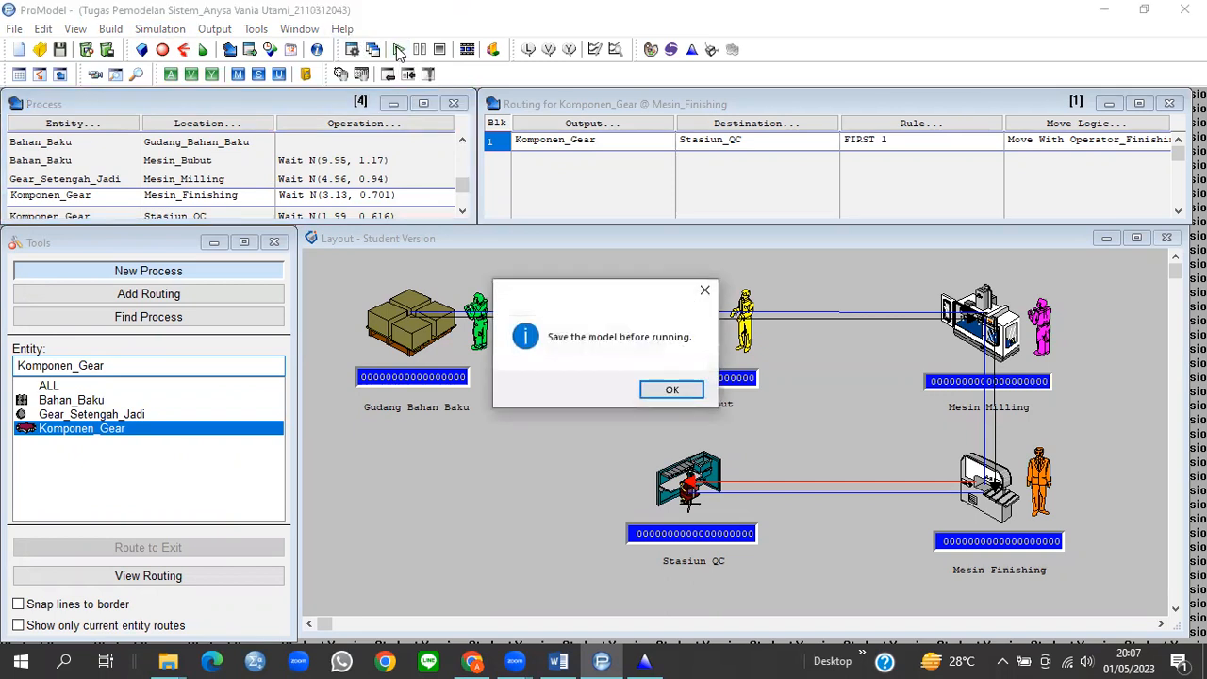
click(673, 390)
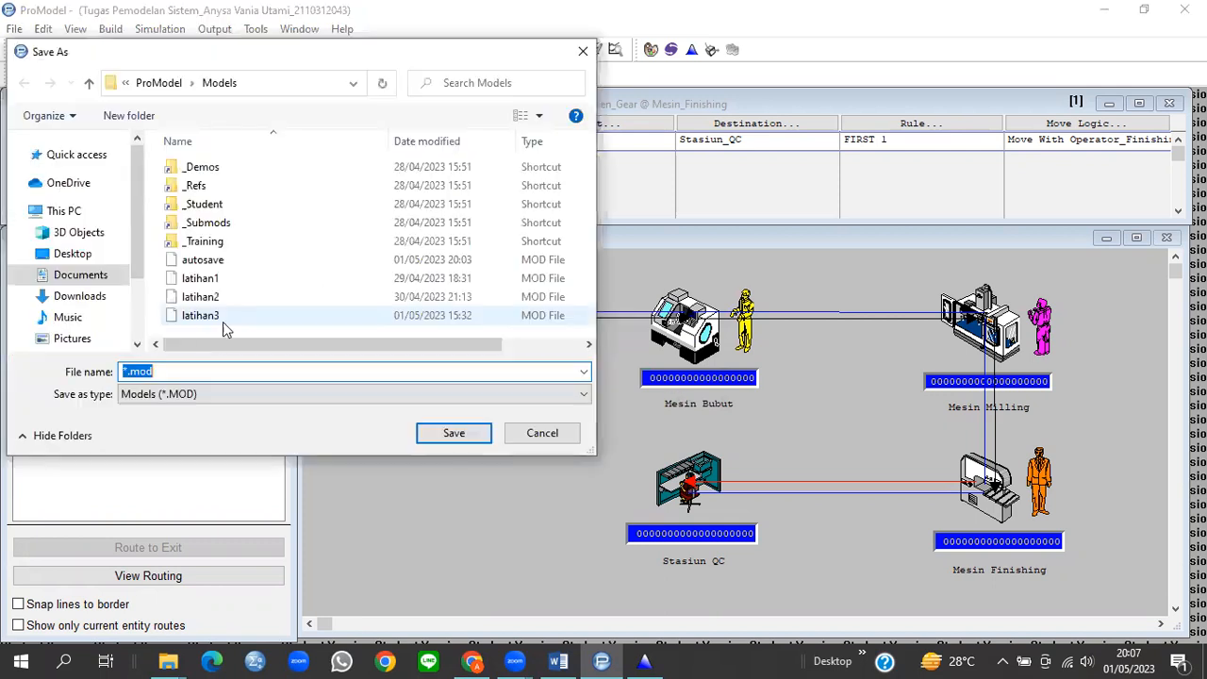
text(Tugas Pemodel)
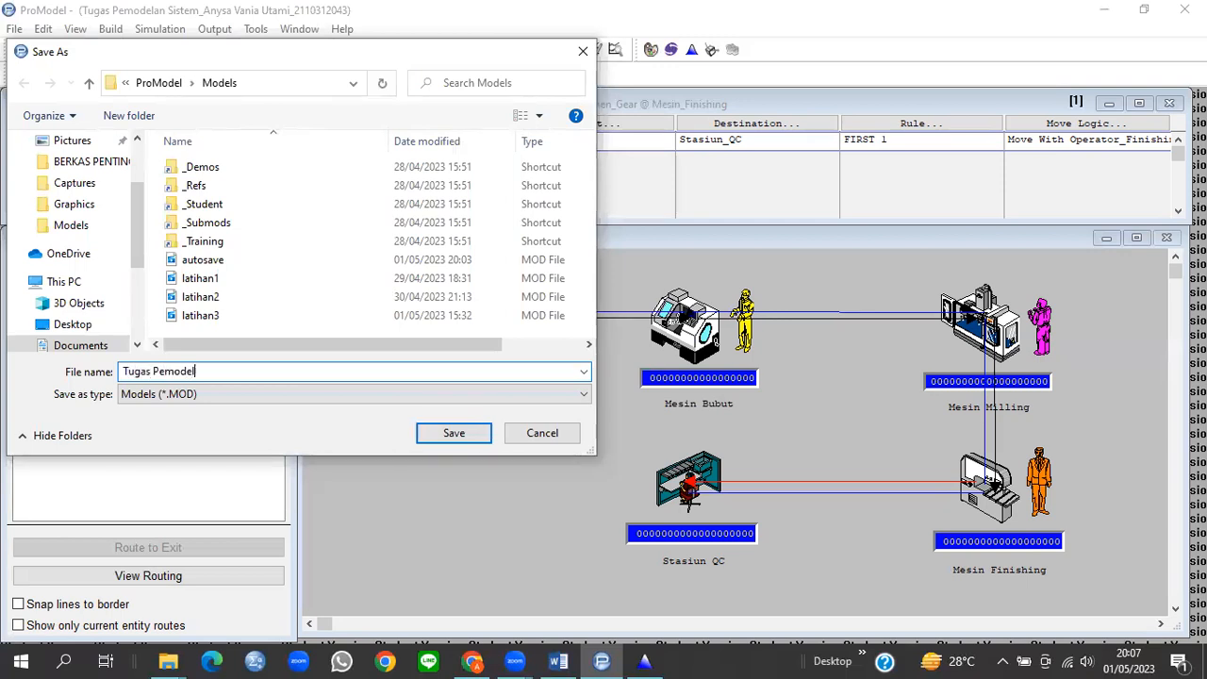
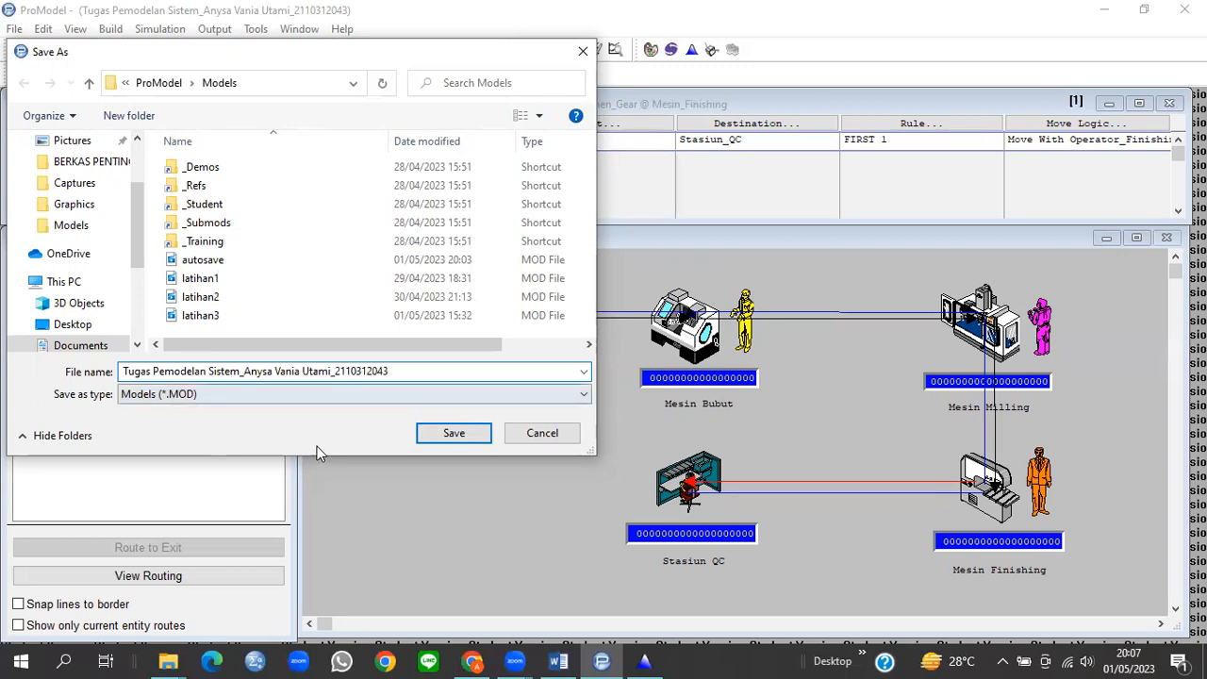
click(453, 437)
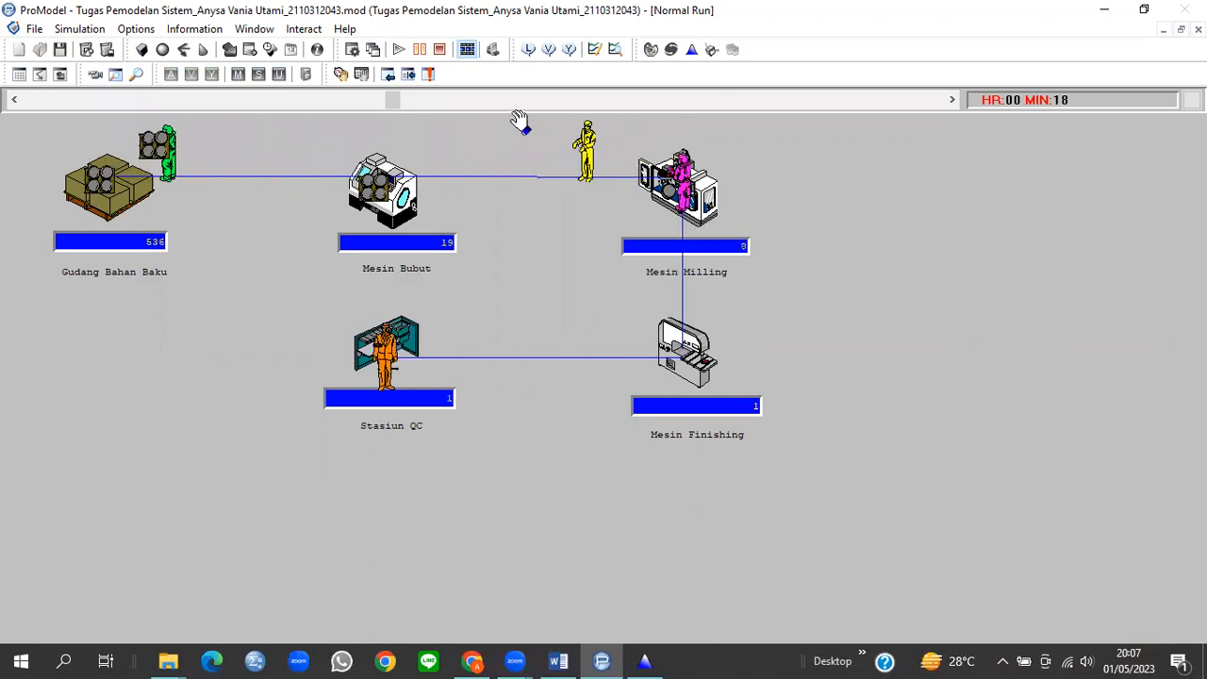
Step: Push the animation speed slider toward maximum until the Simulation Complete prompt appears
click(443, 99)
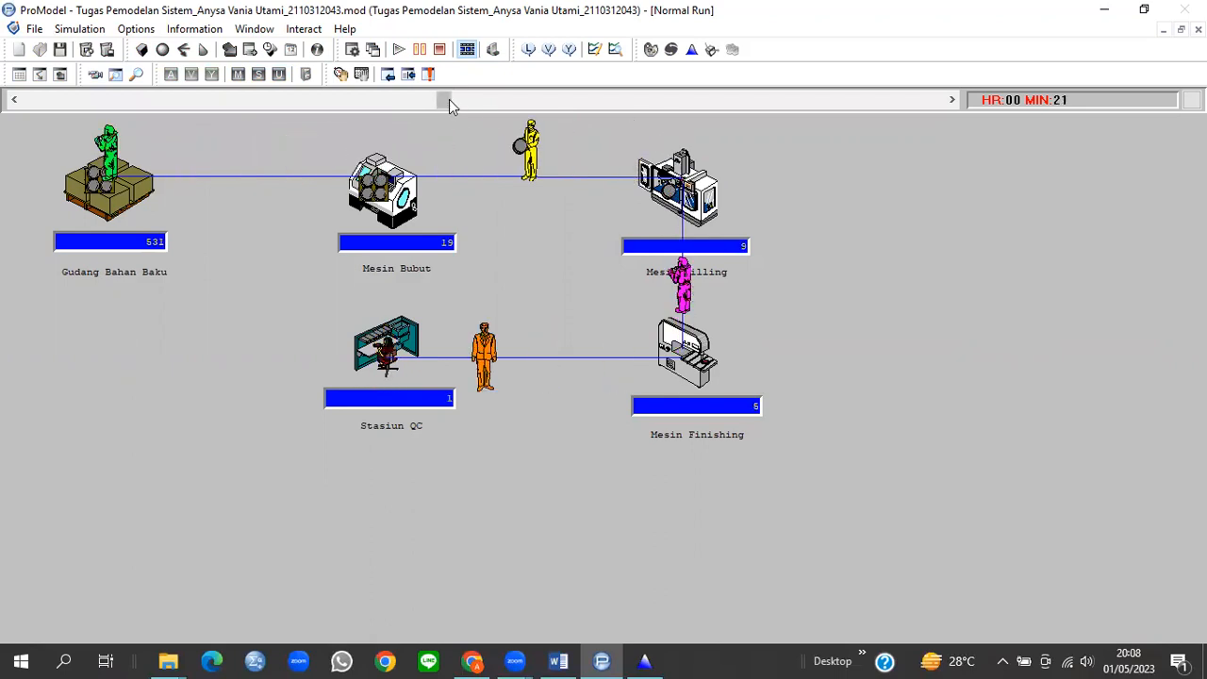
drag(449, 99, 477, 99)
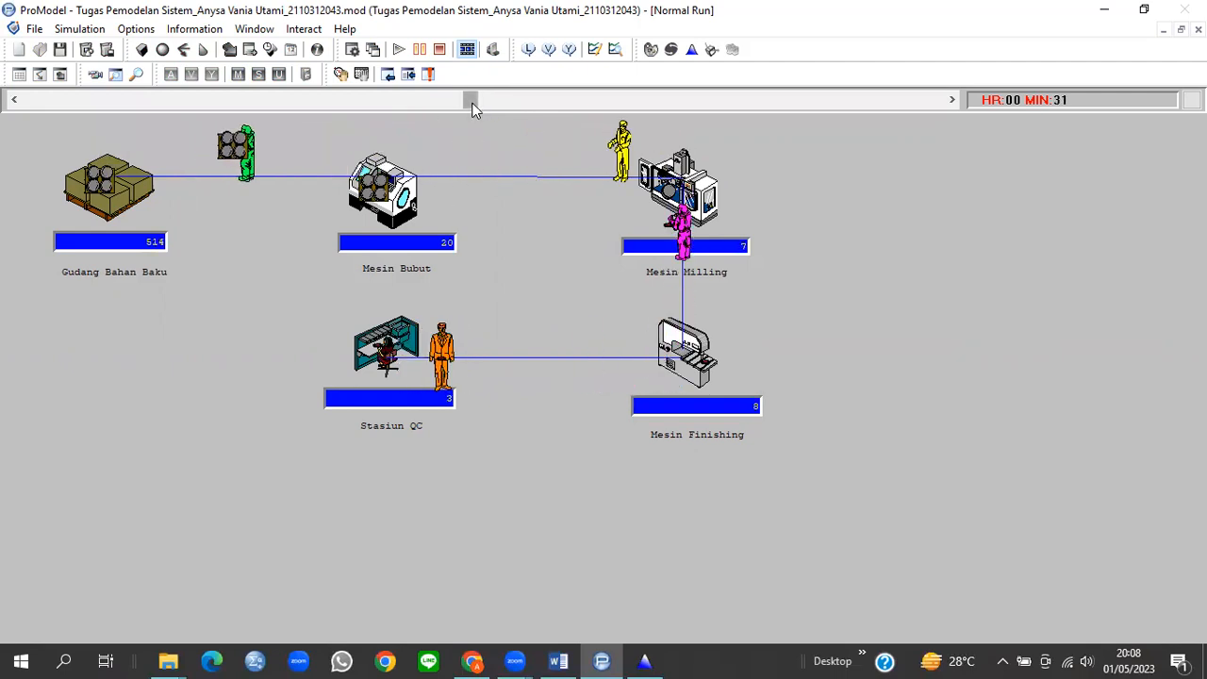
drag(471, 100, 547, 100)
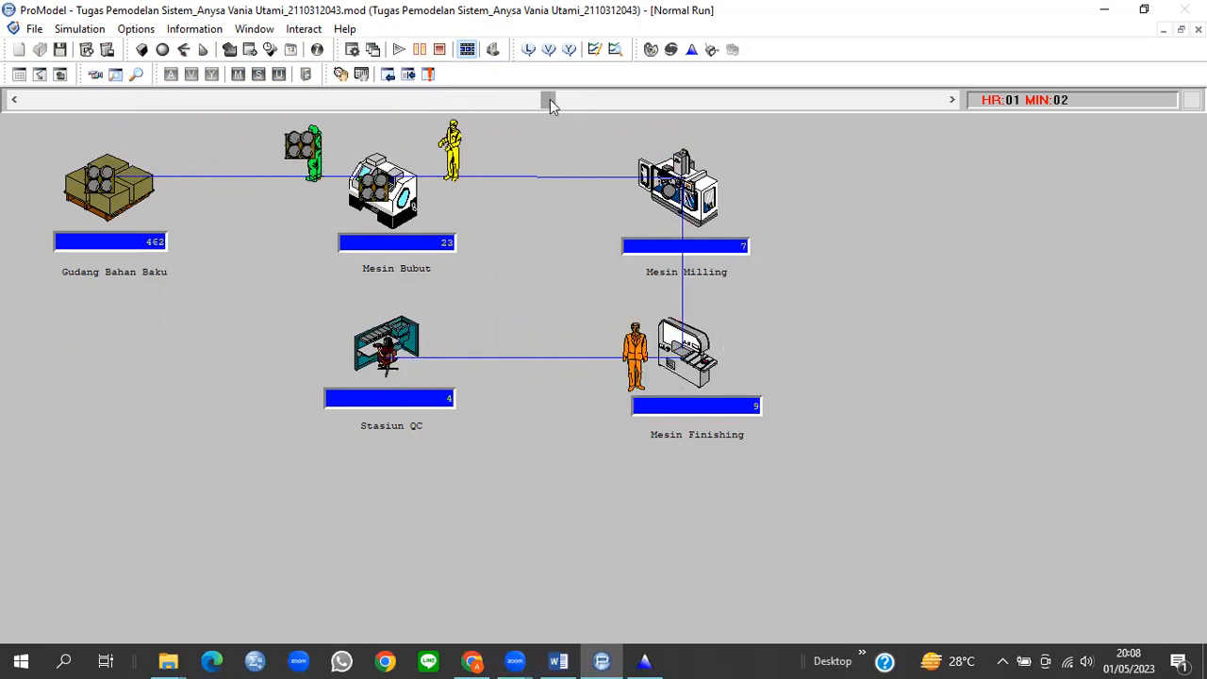
drag(550, 99, 600, 101)
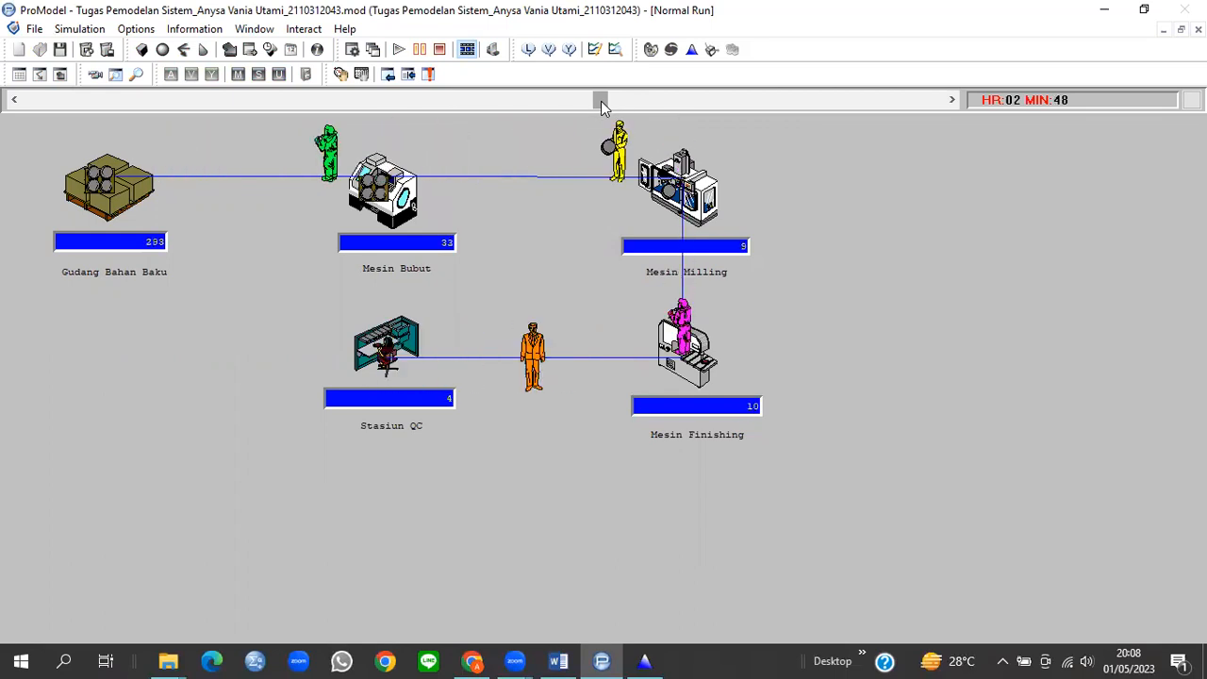
click(677, 101)
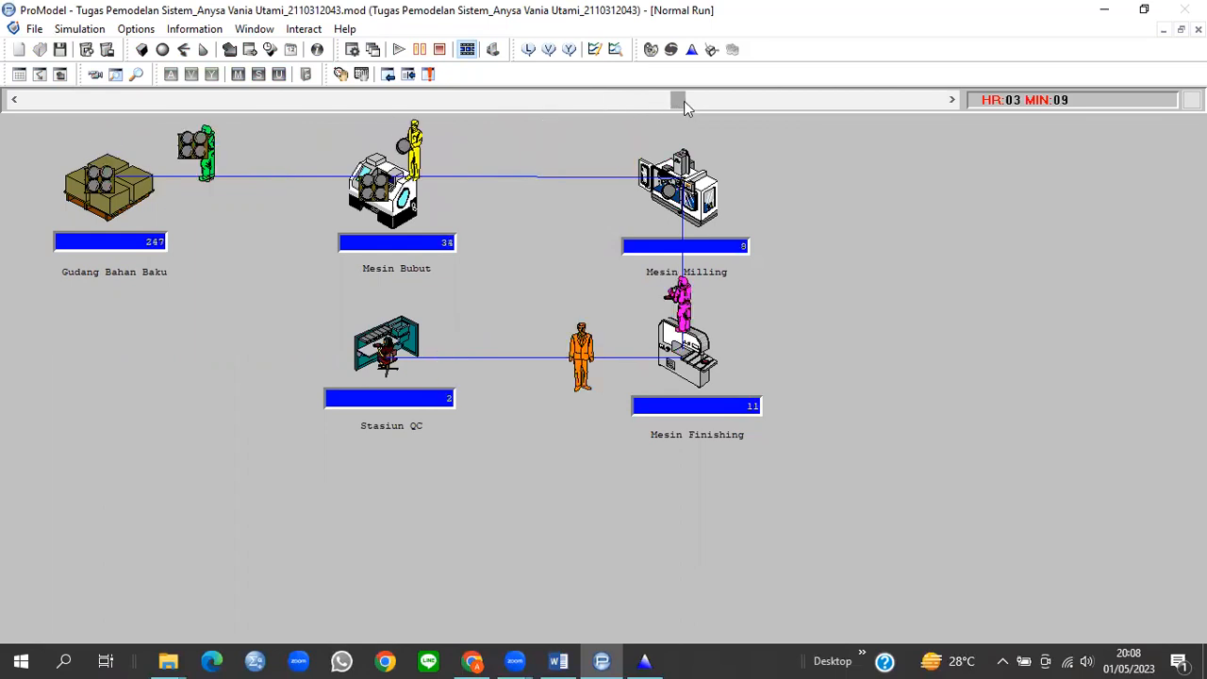
drag(686, 101, 754, 105)
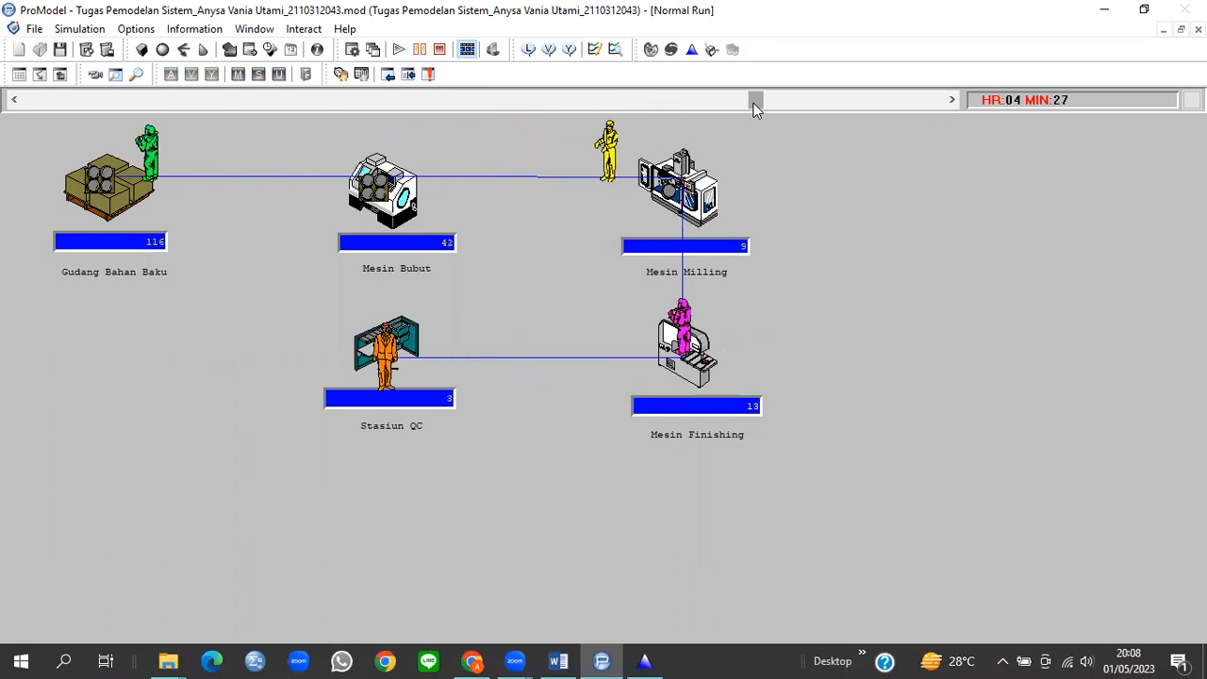
click(875, 112)
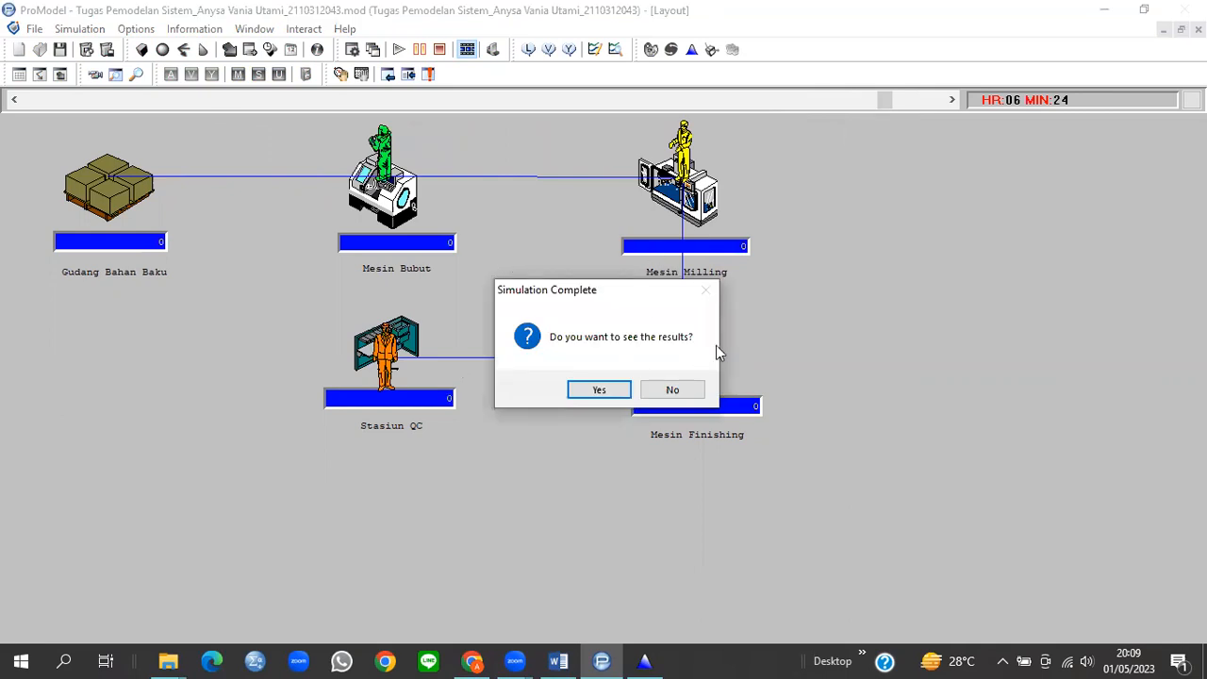
Step: View the results, stepping through Locations, Location States, Resources, Entity Activity, Entity States and General reports
click(605, 391)
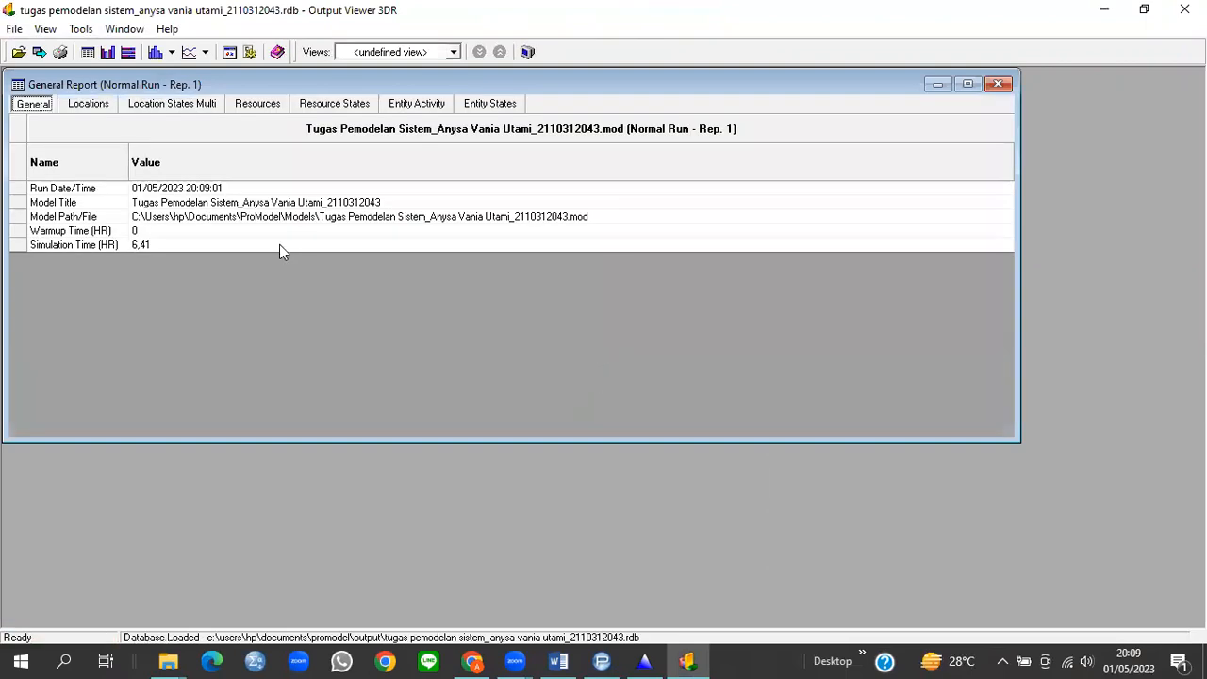
click(88, 106)
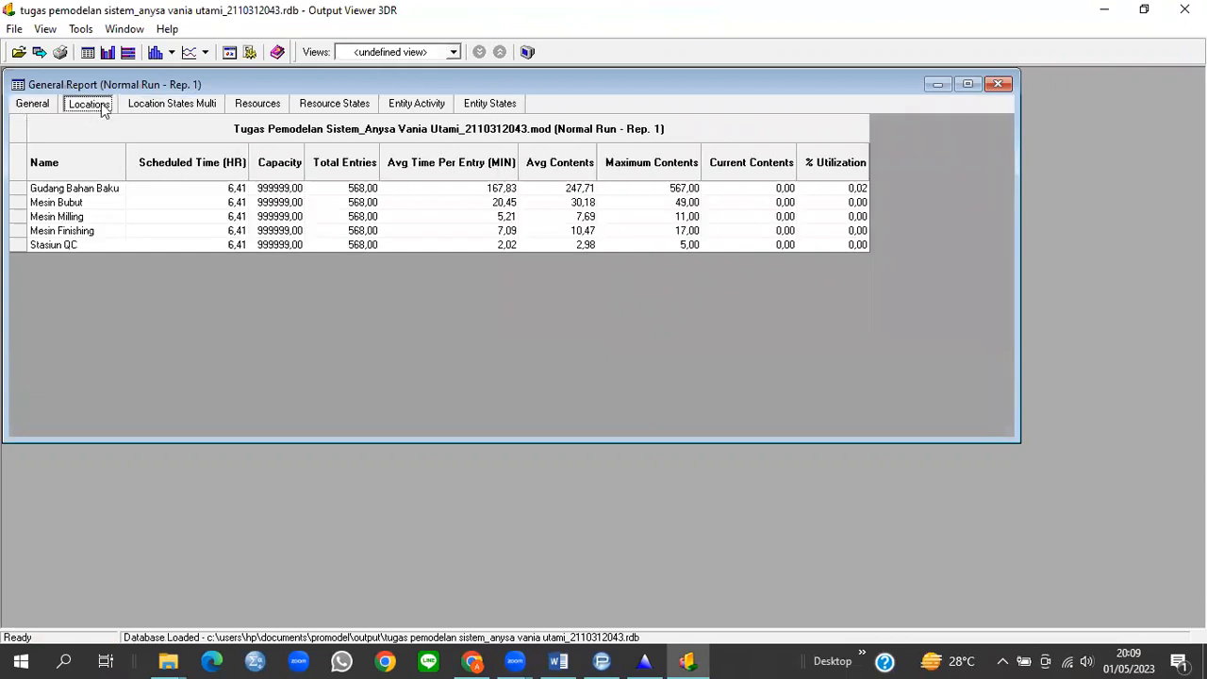
click(159, 110)
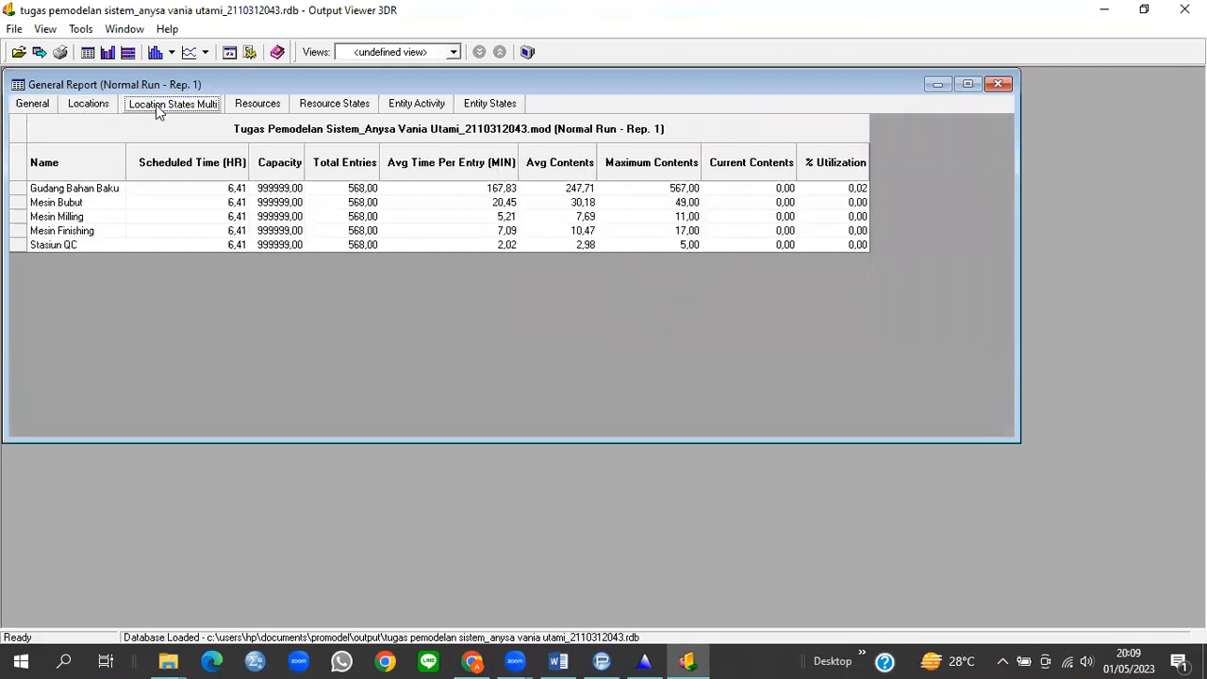
click(247, 106)
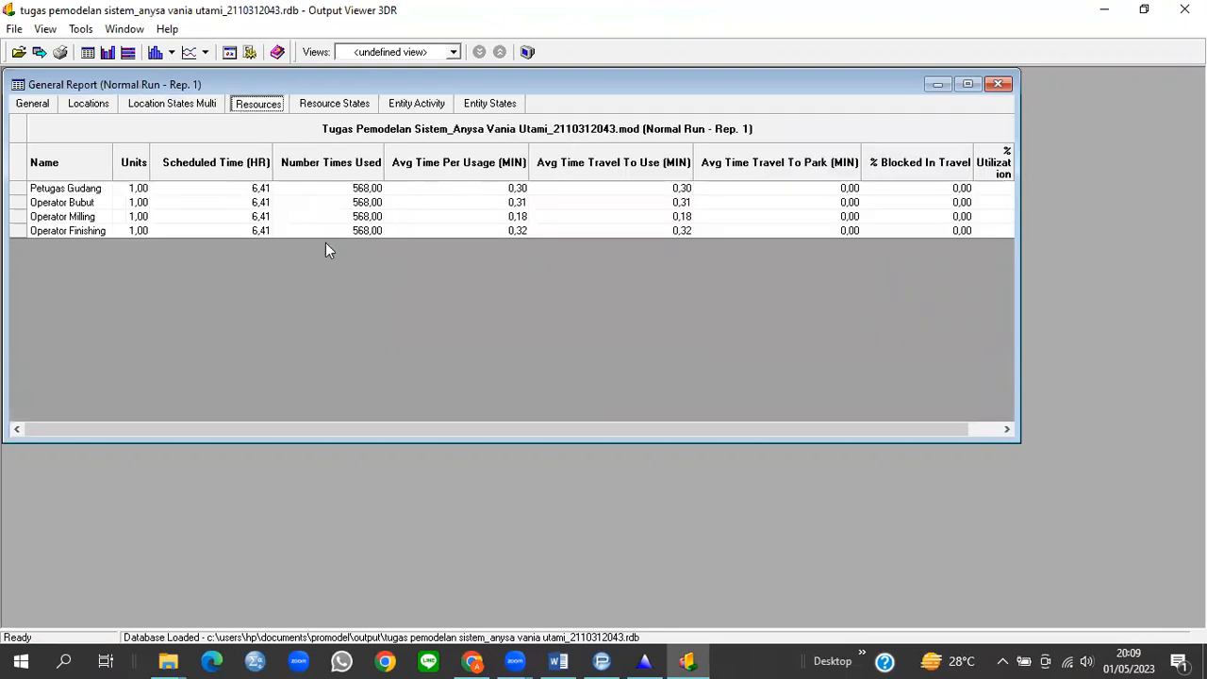
click(425, 108)
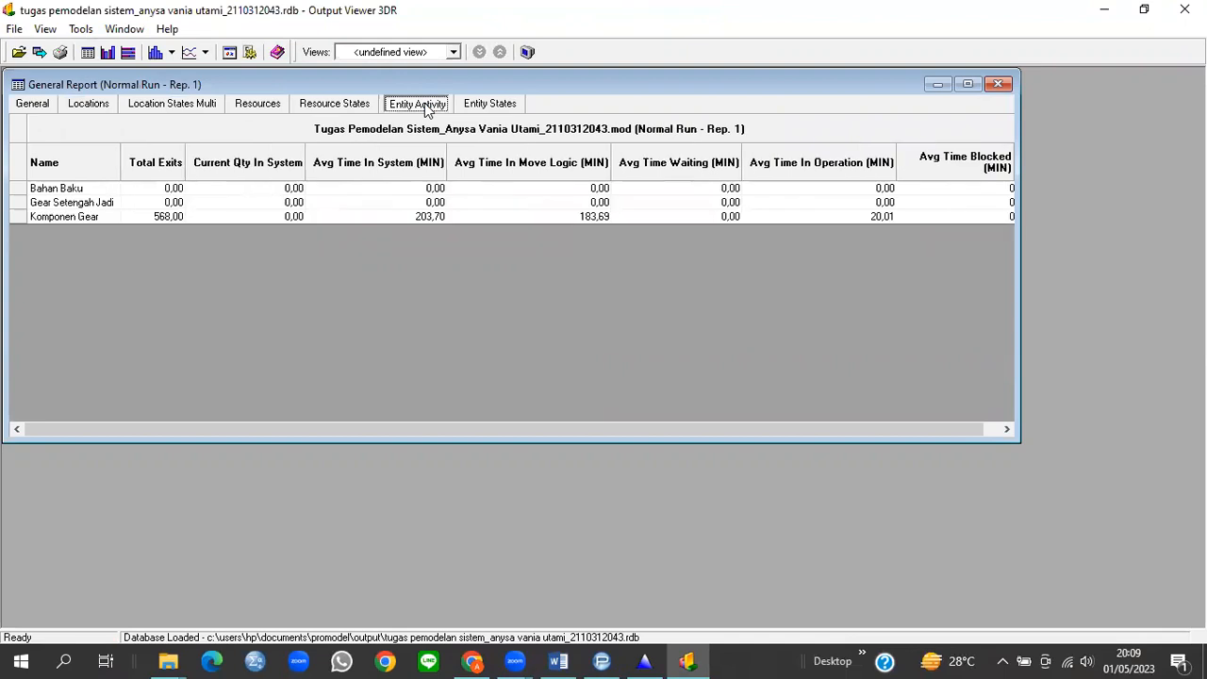
click(481, 110)
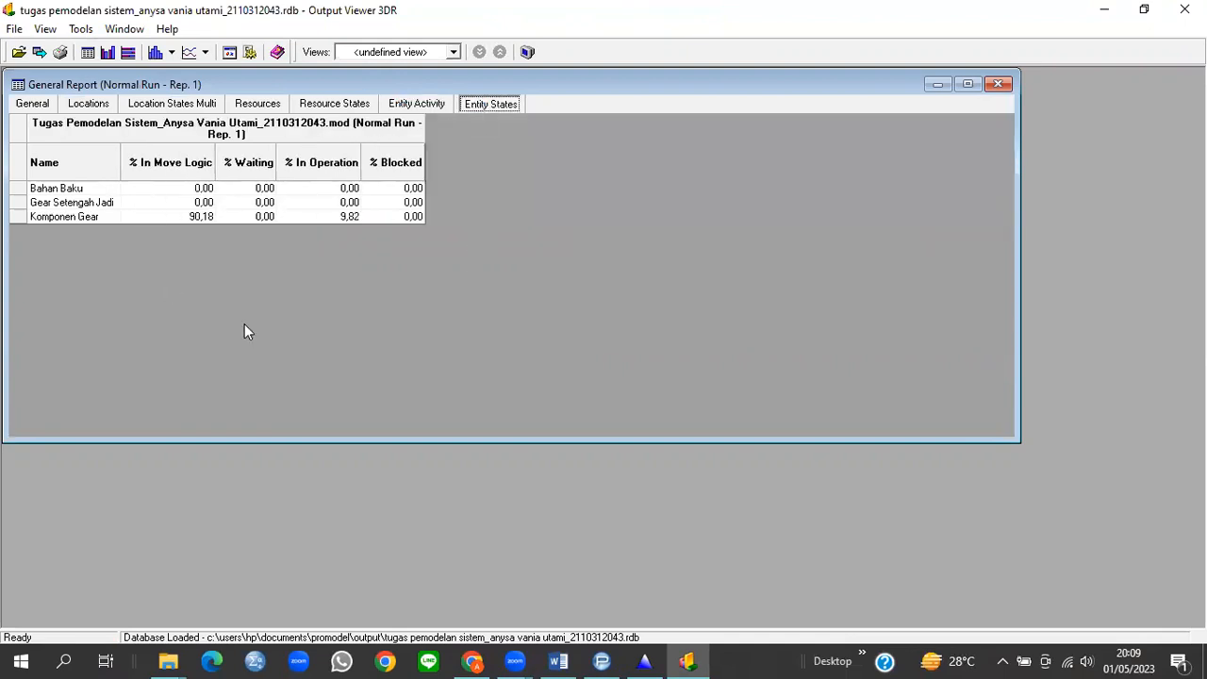
click(16, 112)
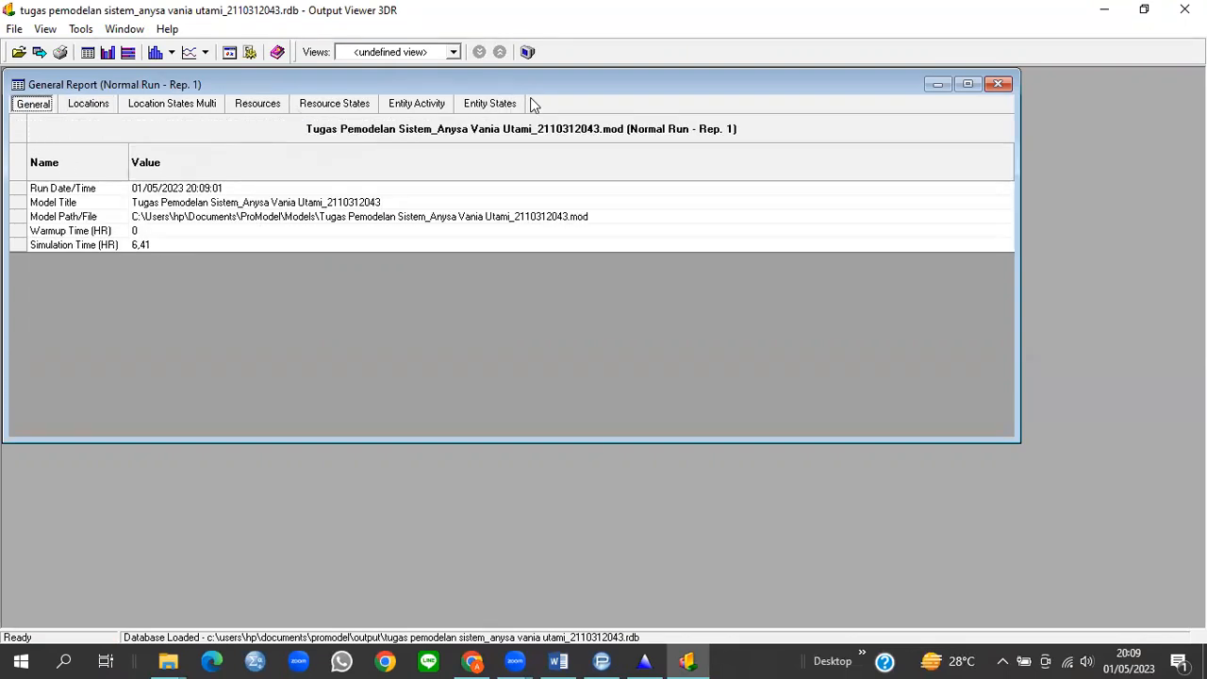